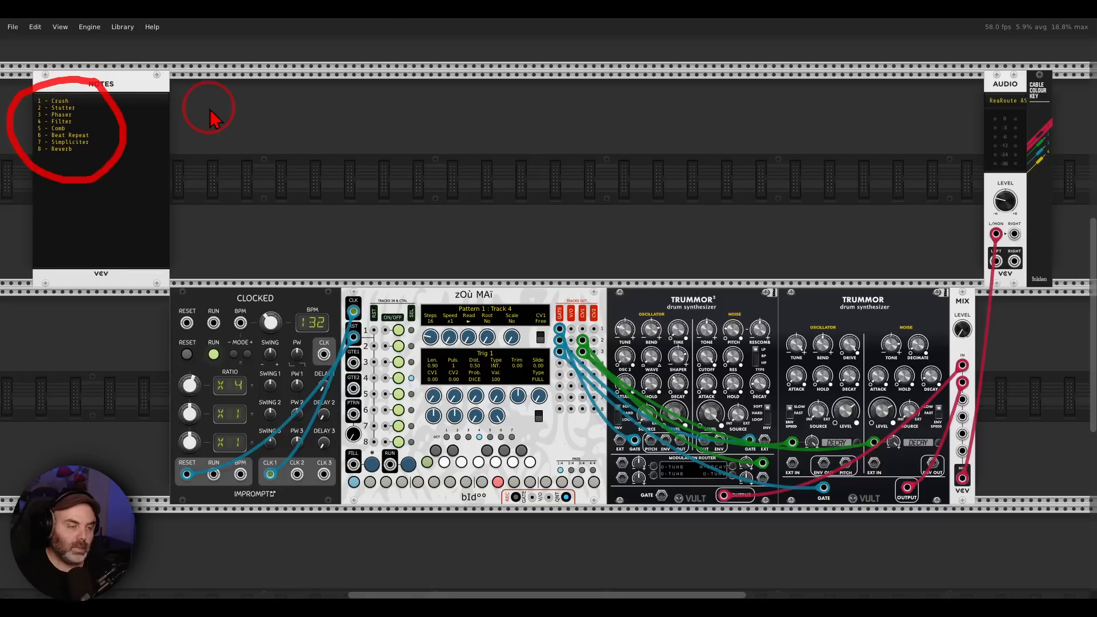
Step: Add a Squinky Labs Shaper module to the upper row, set its shape to Crush, and shift it away from the notes
right_click(244, 142)
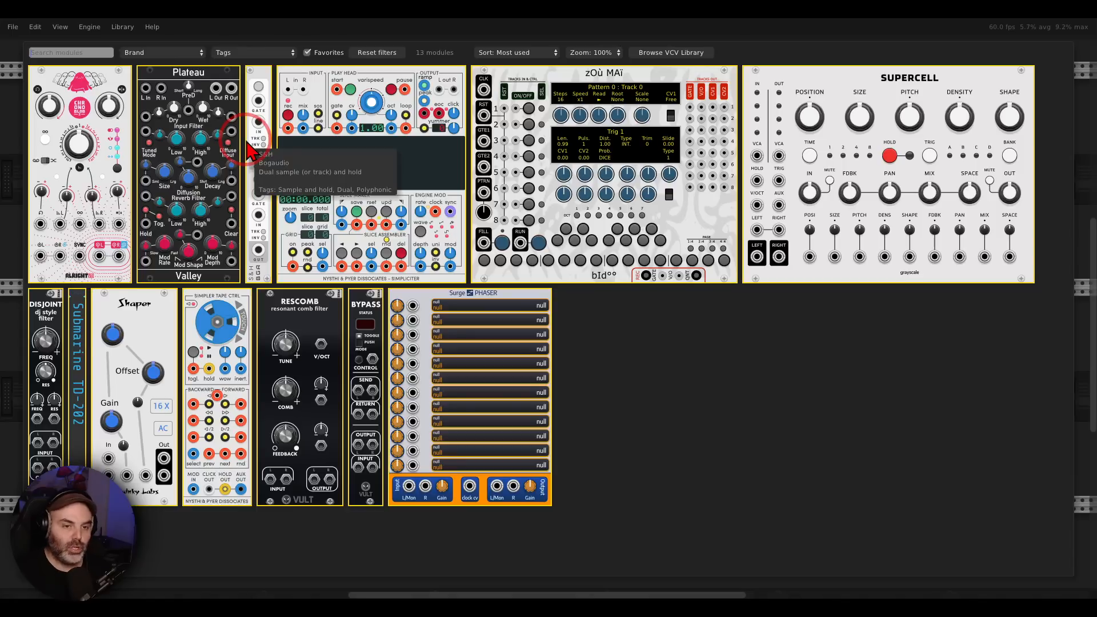
click(137, 309)
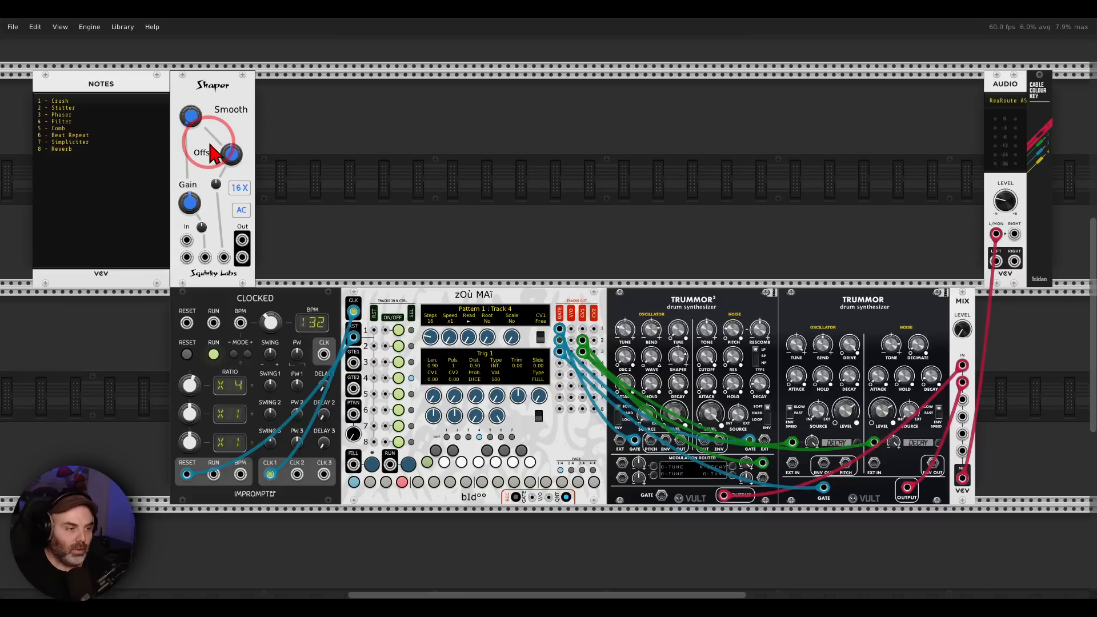
drag(220, 101, 548, 303)
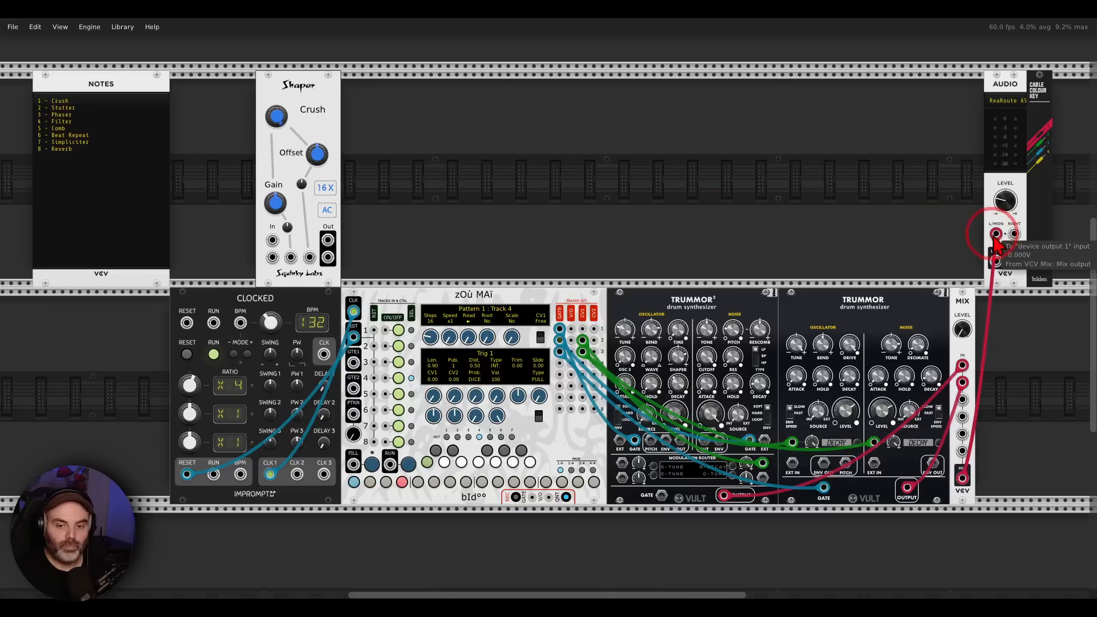
Step: Patch the mixer's mix output into the Shaper's input and both Shaper outputs to the audio module's L/MON and RIGHT jacks
drag(994, 236, 327, 258)
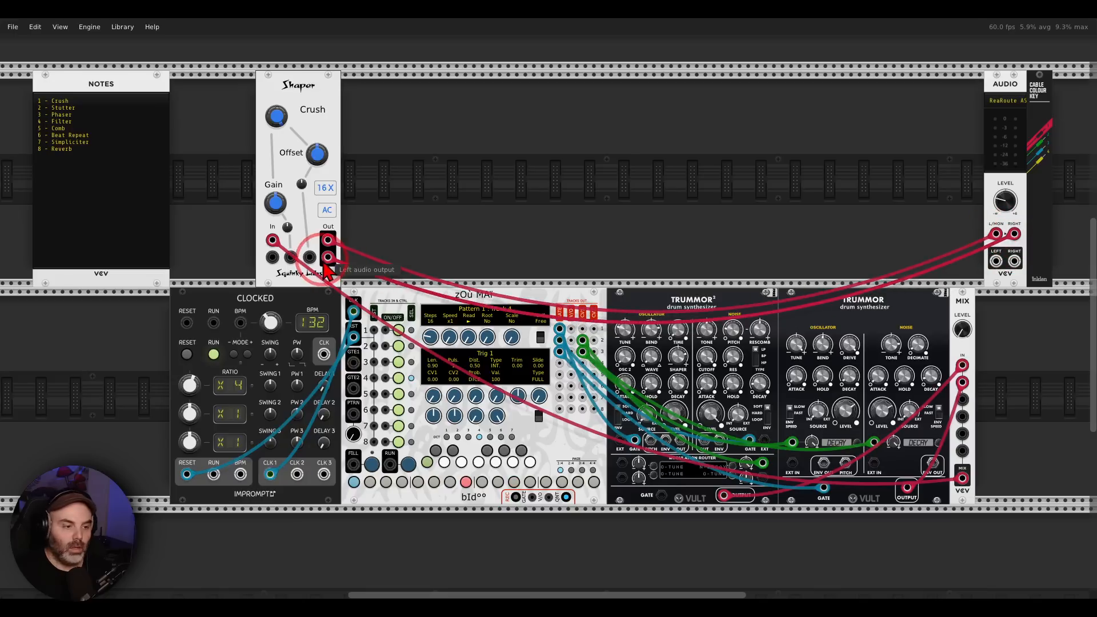
scroll(414, 232, left, 5)
scroll(693, 238, right, 5)
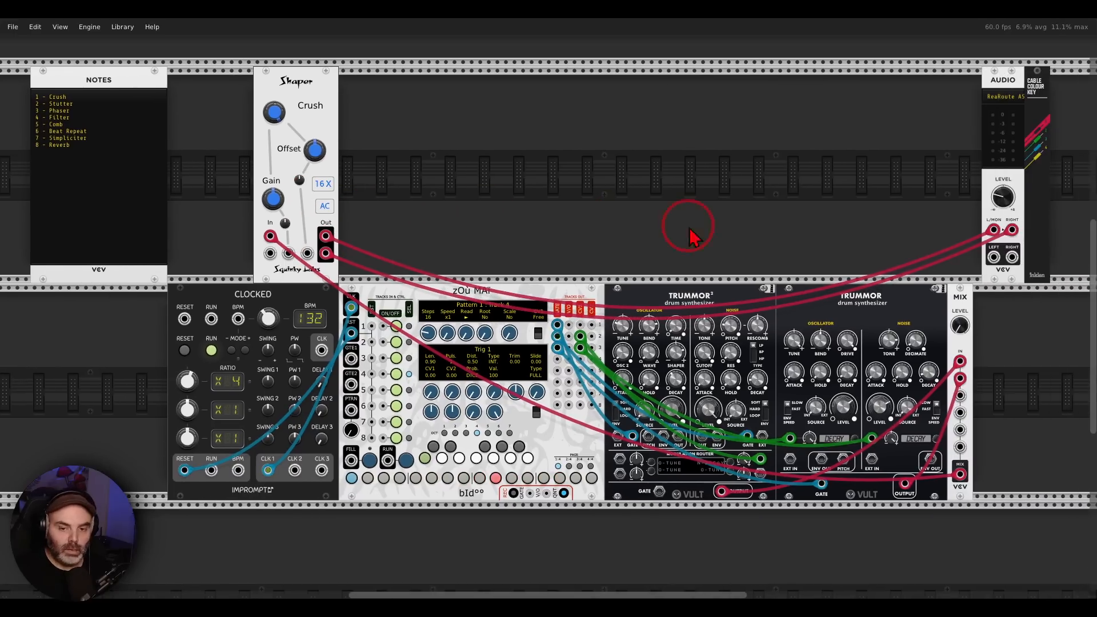
Step: Raise the Shaper's gain slightly, then try out its offset and reset the offset to its default
scroll(697, 214, left, 7)
scroll(697, 214, up, 1)
scroll(471, 198, up, 5)
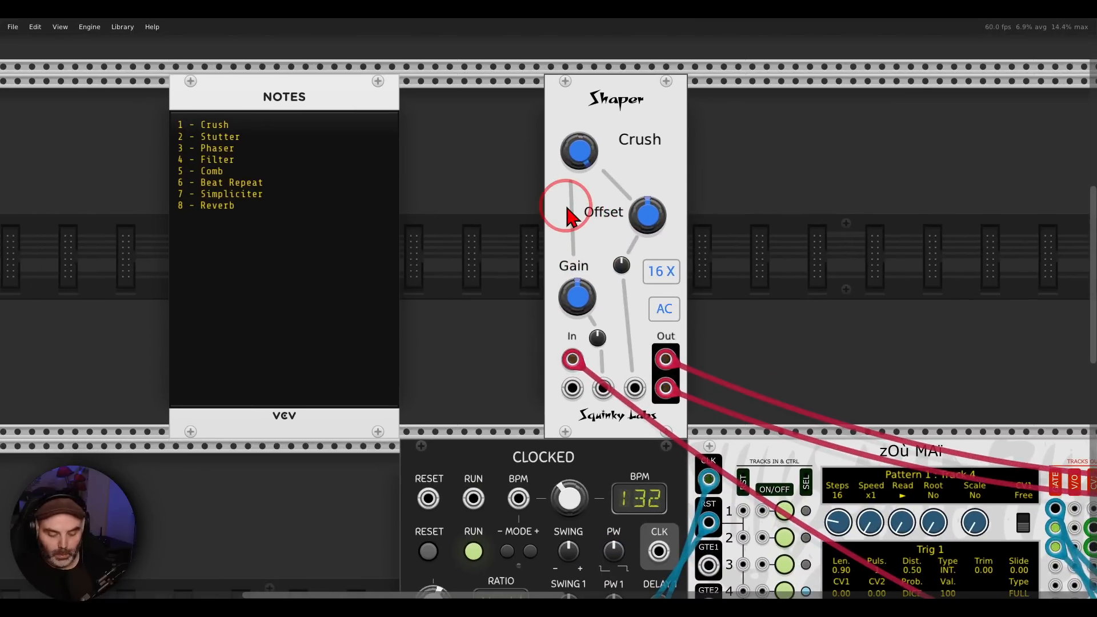
drag(579, 297, 546, 307)
drag(648, 216, 547, 309)
double_click(647, 215)
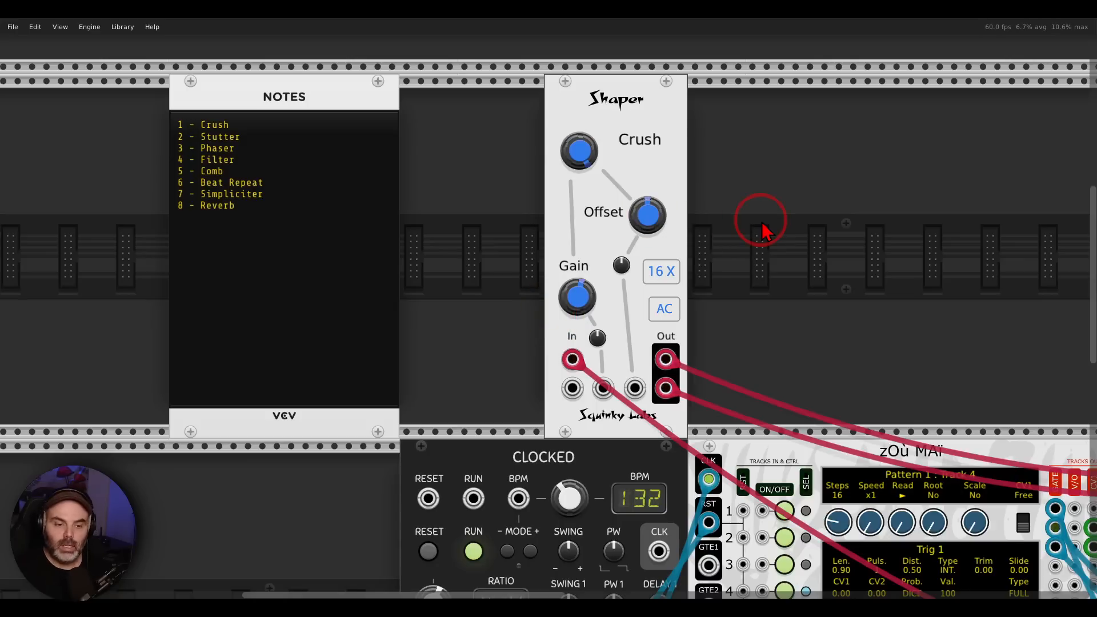
mouse_move(587, 296)
mouse_down()
mouse_move(543, 303)
mouse_move(580, 303)
mouse_up()
Step: Unplug the Shaper's input cable, shift the Shaper along the rack, and add a Vult Bypass module directly before it
drag(572, 359, 711, 323)
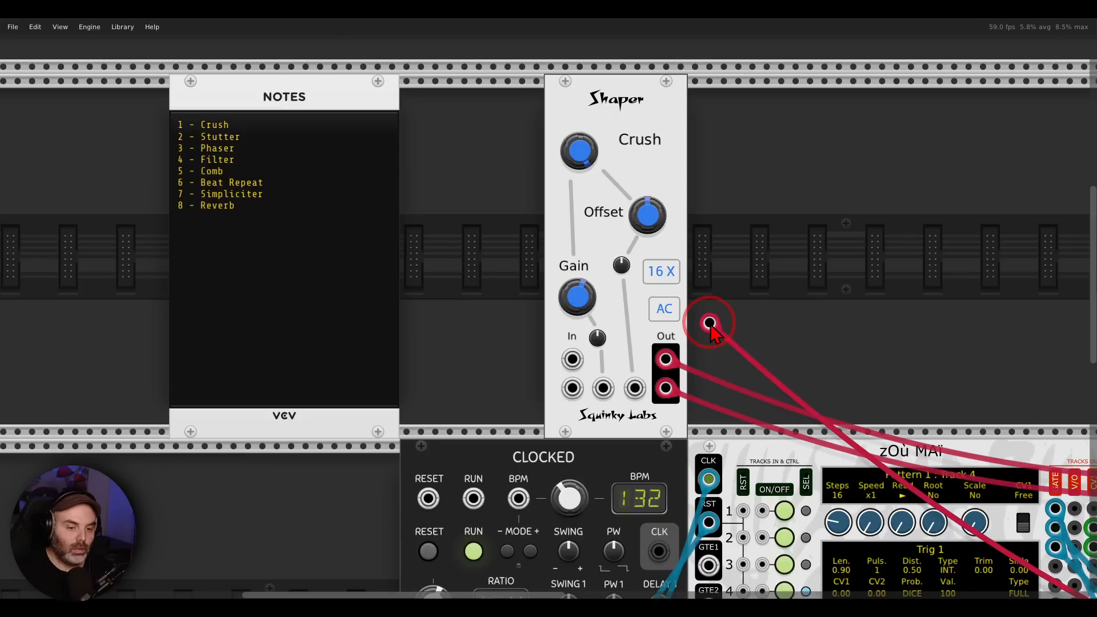
drag(711, 323, 572, 359)
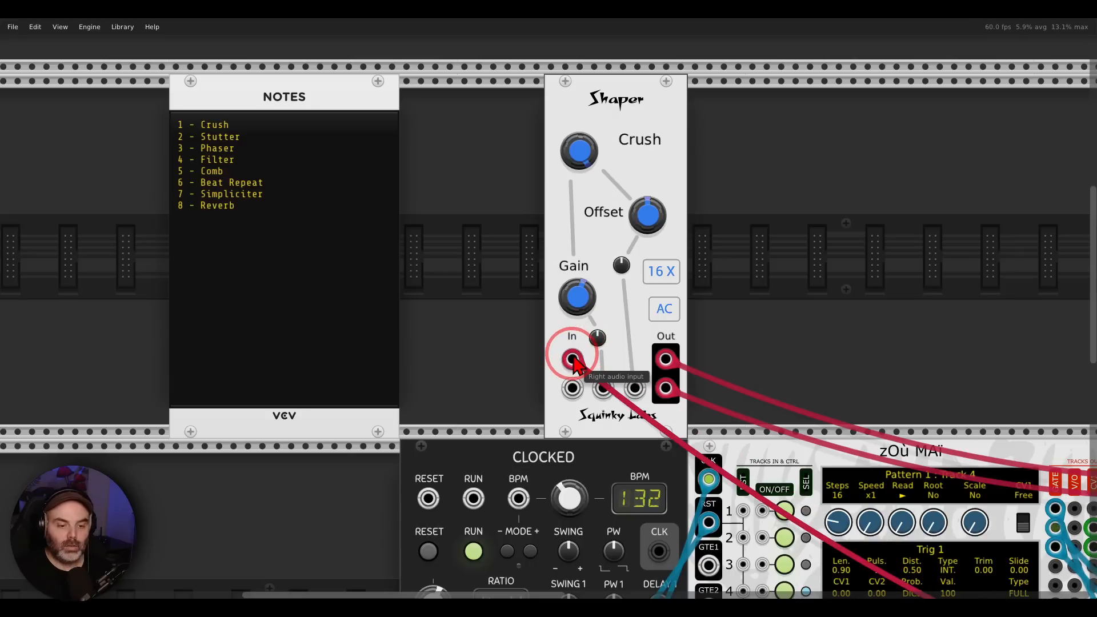
drag(612, 105, 737, 120)
right_click(582, 225)
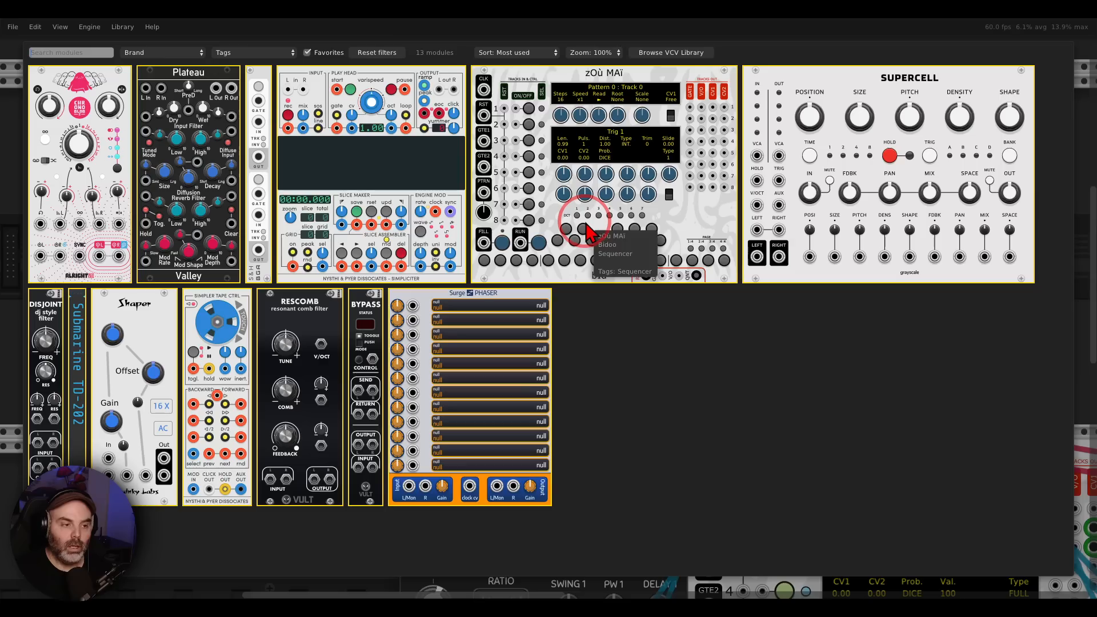
click(365, 297)
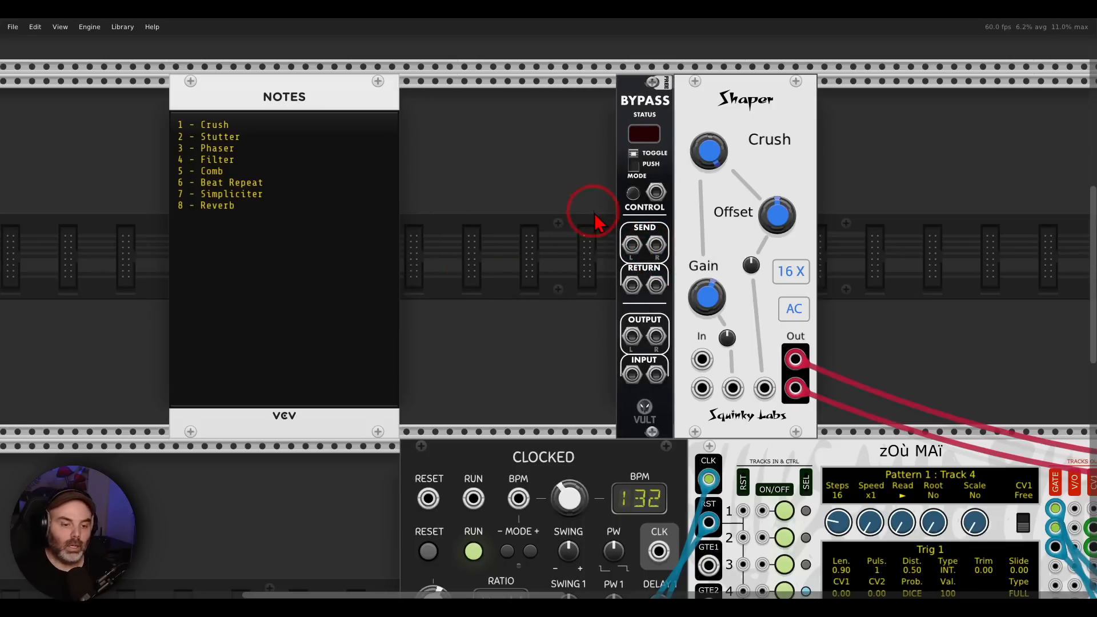
Step: Remove both output cables from the Shaper
drag(576, 211, 501, 187)
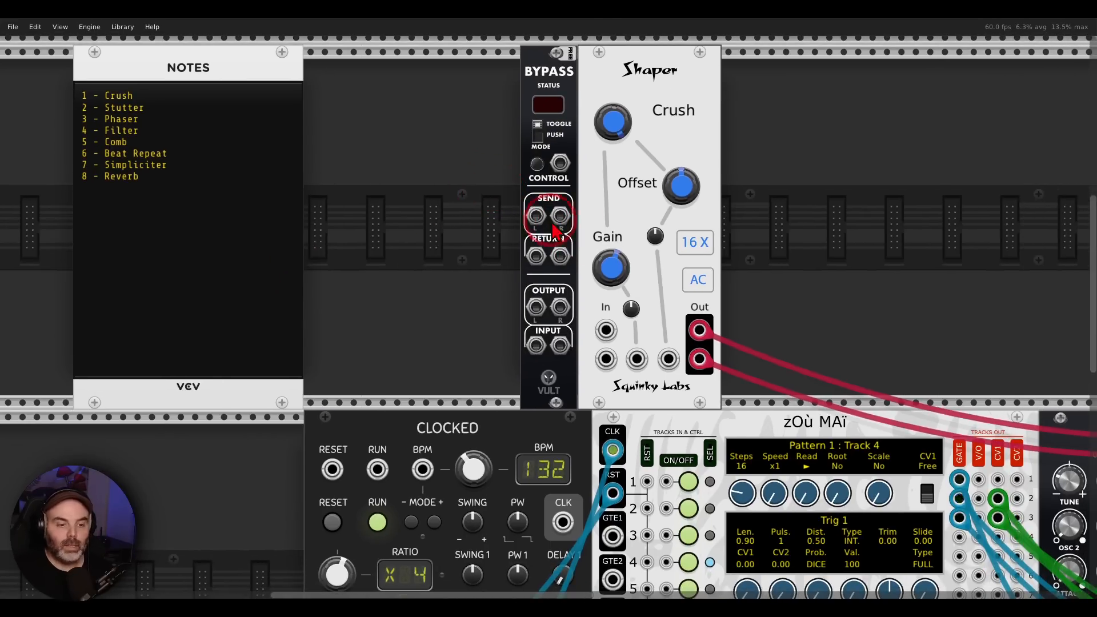
drag(706, 325, 746, 326)
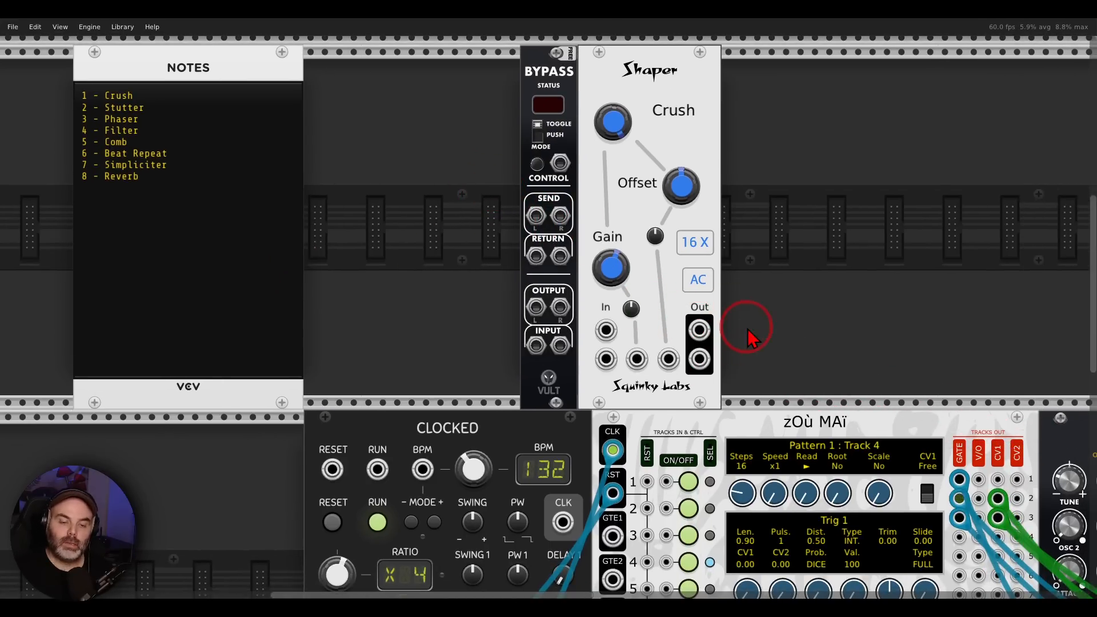
drag(779, 263, 776, 276)
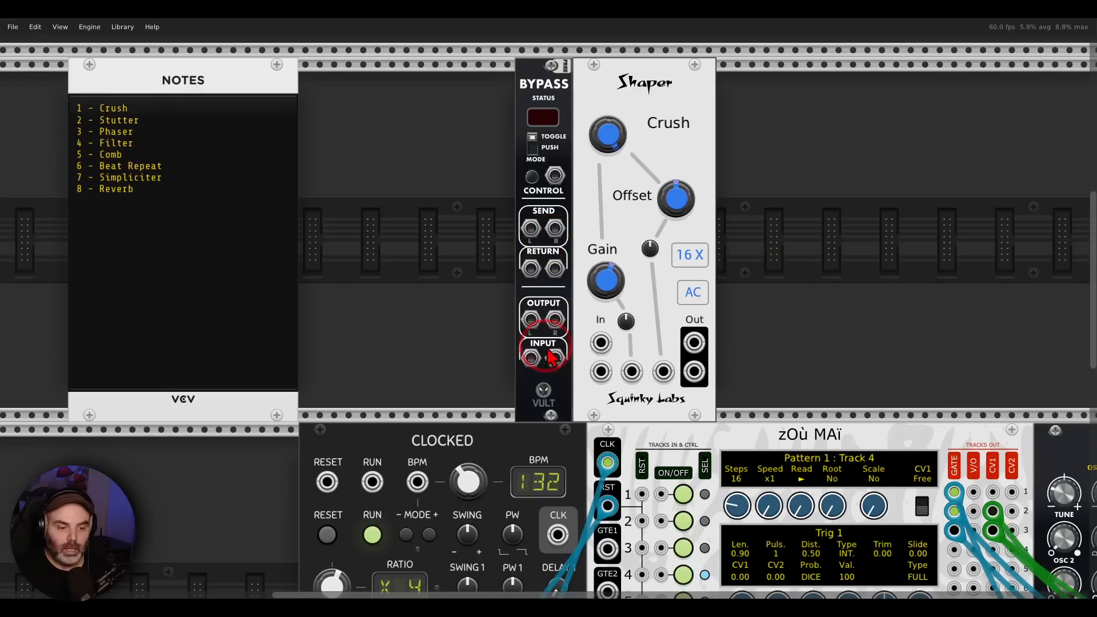
Step: Patch the mixer's mix output into the Bypass module's left input
drag(832, 342, 687, 238)
scroll(690, 240, down, 3)
drag(796, 265, 588, 236)
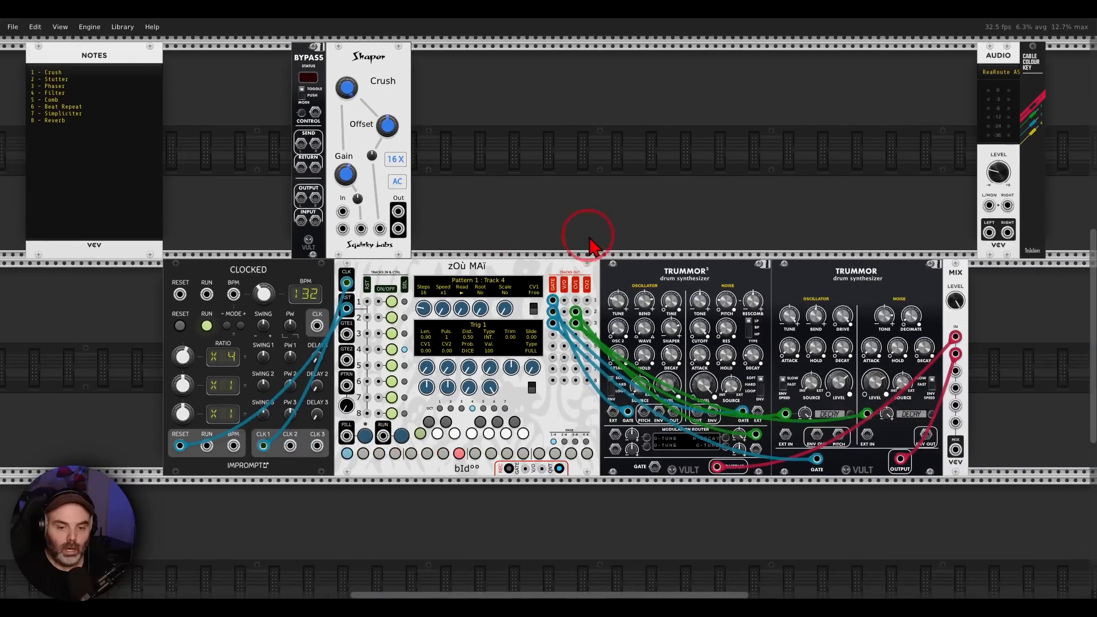
drag(956, 450, 343, 214)
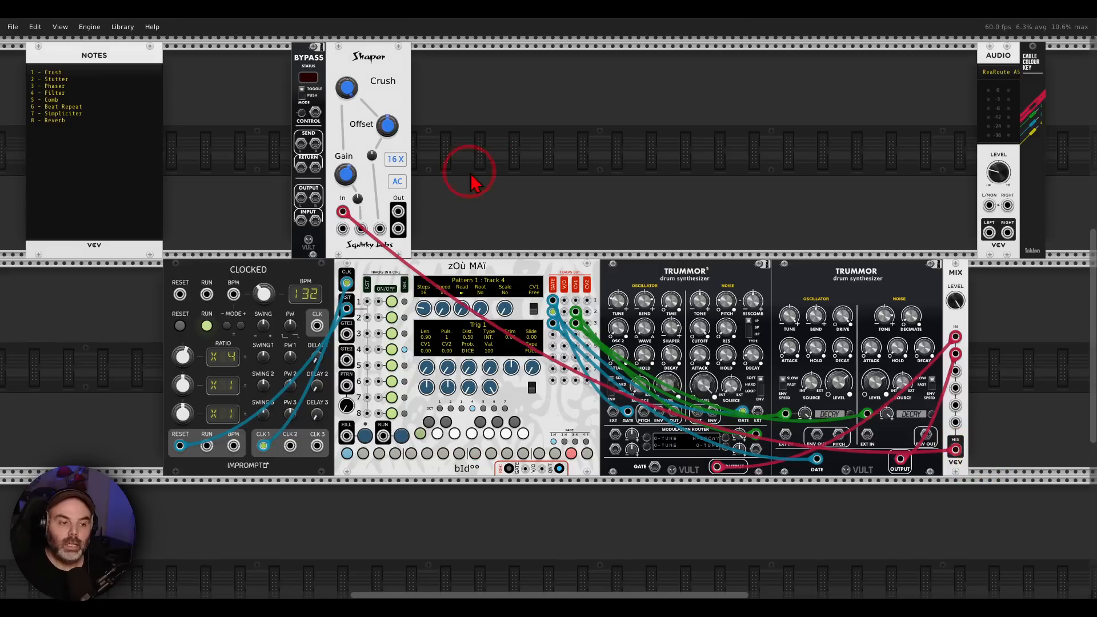
drag(465, 177, 678, 181)
scroll(573, 255, up, 1)
ctrl+scroll(571, 257, up, 3)
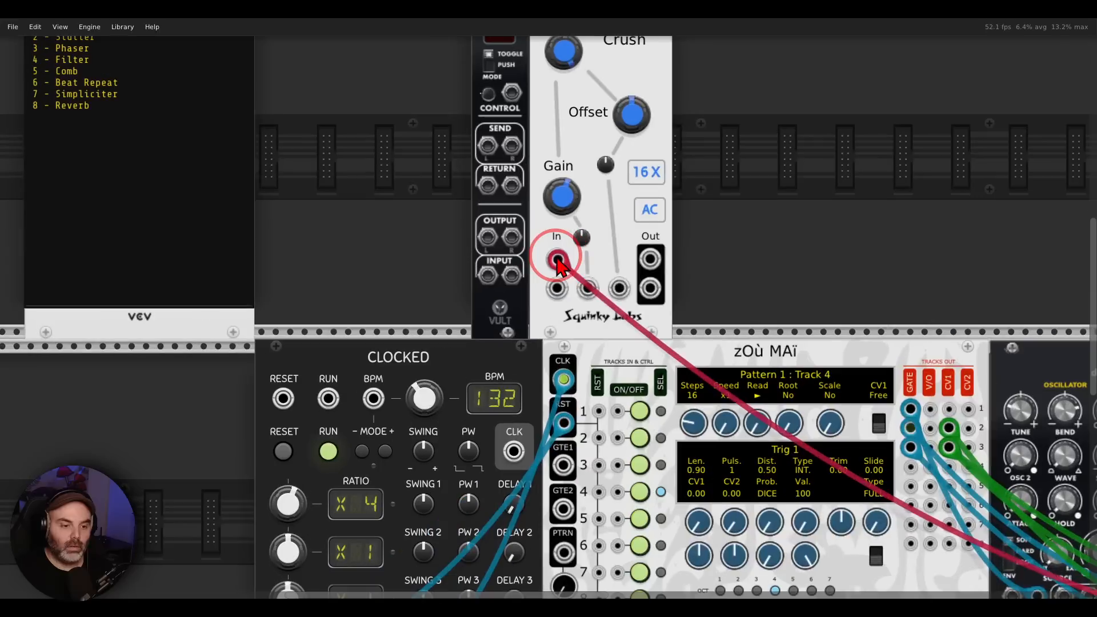
scroll(578, 283, up, 1)
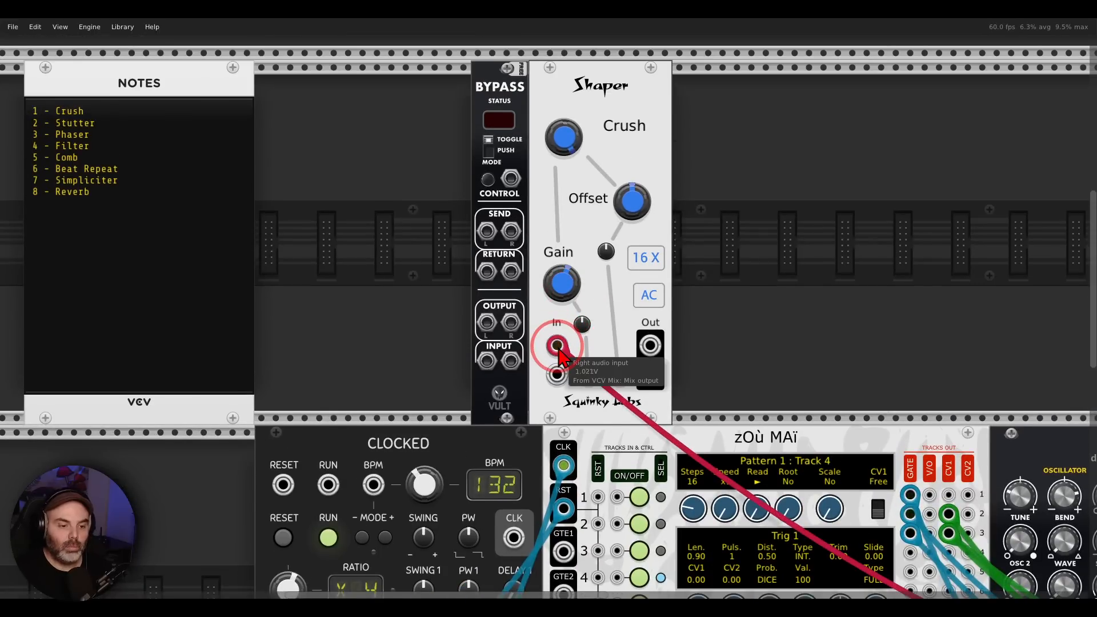
drag(556, 345, 490, 361)
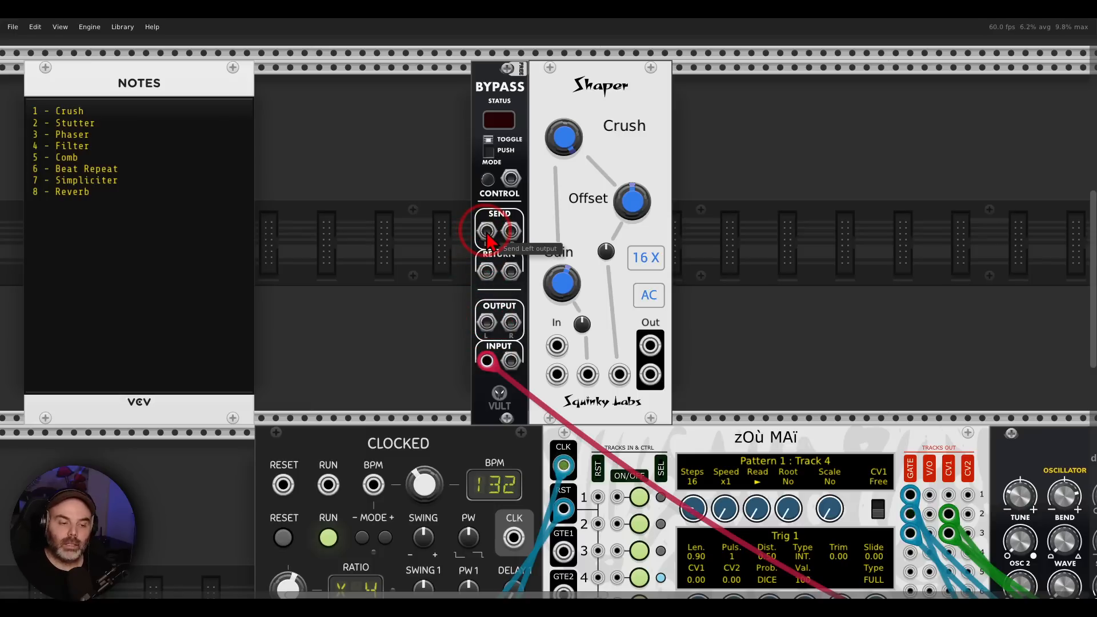
Step: Connect the Bypass sends to the Shaper's two inputs and the Shaper's two outputs to the Bypass returns
drag(487, 231, 558, 347)
drag(557, 375, 650, 346)
drag(651, 374, 512, 272)
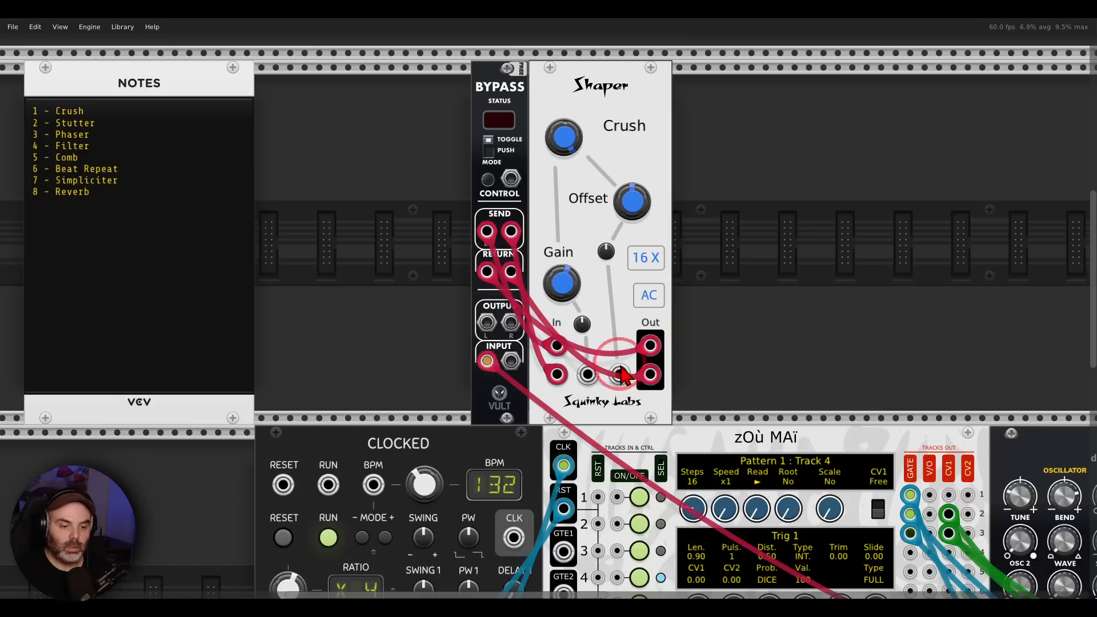
Step: Patch the Bypass module's left and right outputs to the audio module's L/MON and RIGHT jacks
drag(488, 323, 922, 318)
scroll(672, 265, down, 4)
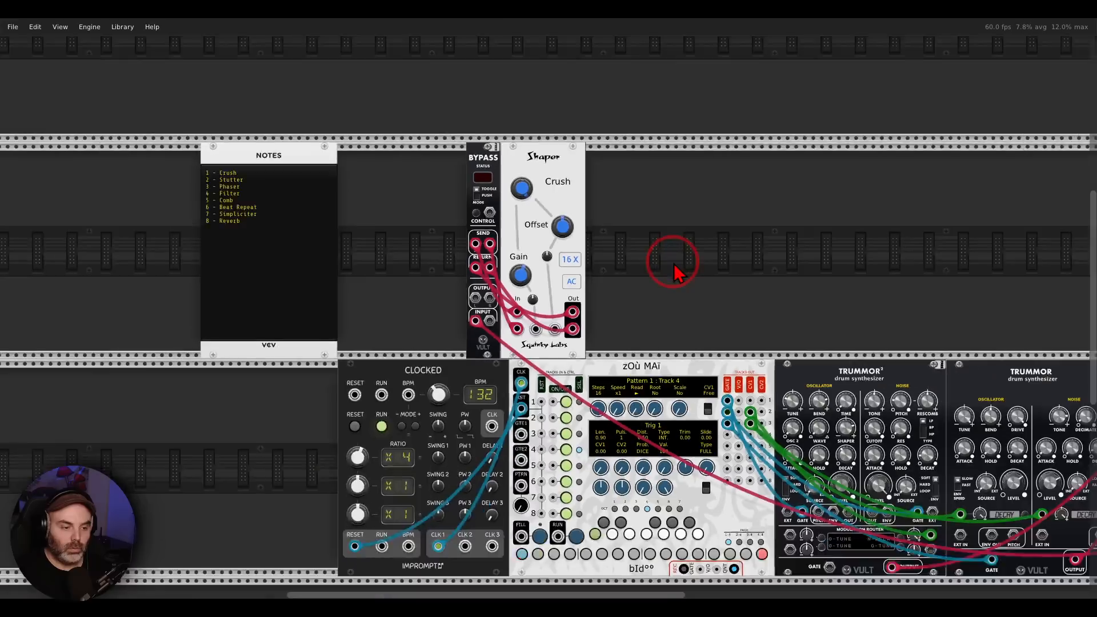
drag(671, 266, 478, 271)
drag(236, 291, 830, 298)
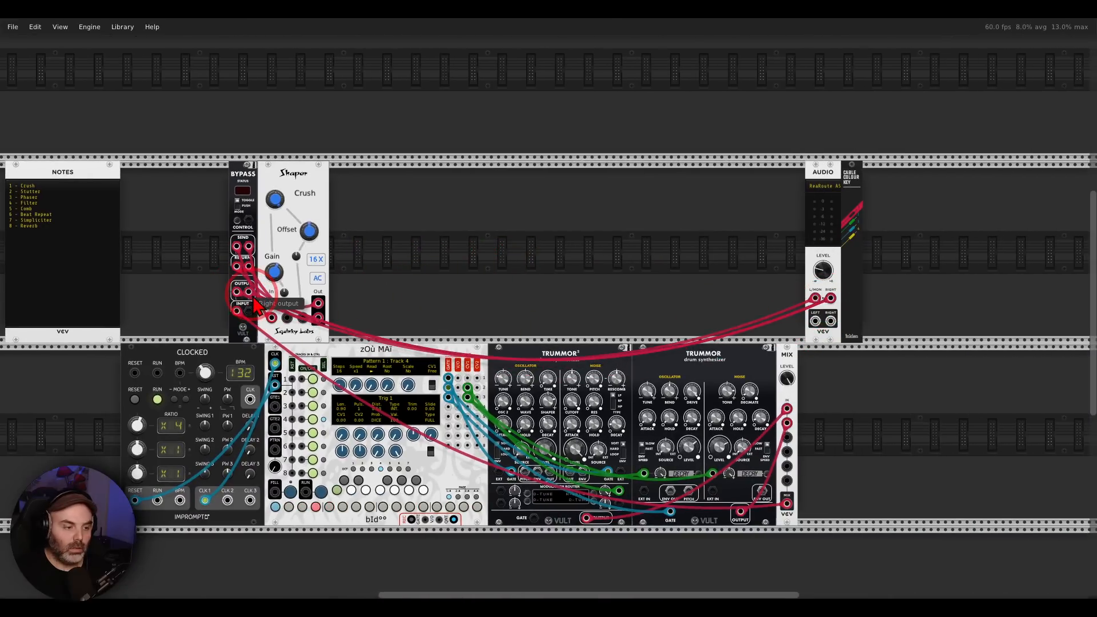
Step: Toggle the Bypass module on and off twice to compare the dry and crushed drum sound
drag(347, 263, 566, 269)
scroll(502, 228, up, 5)
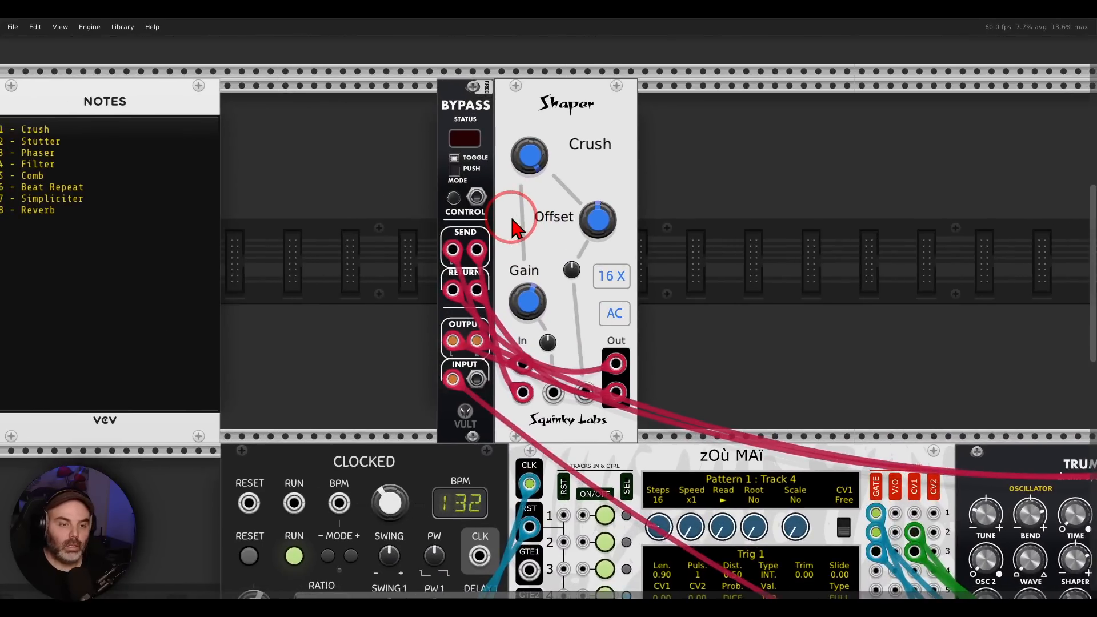
click(455, 198)
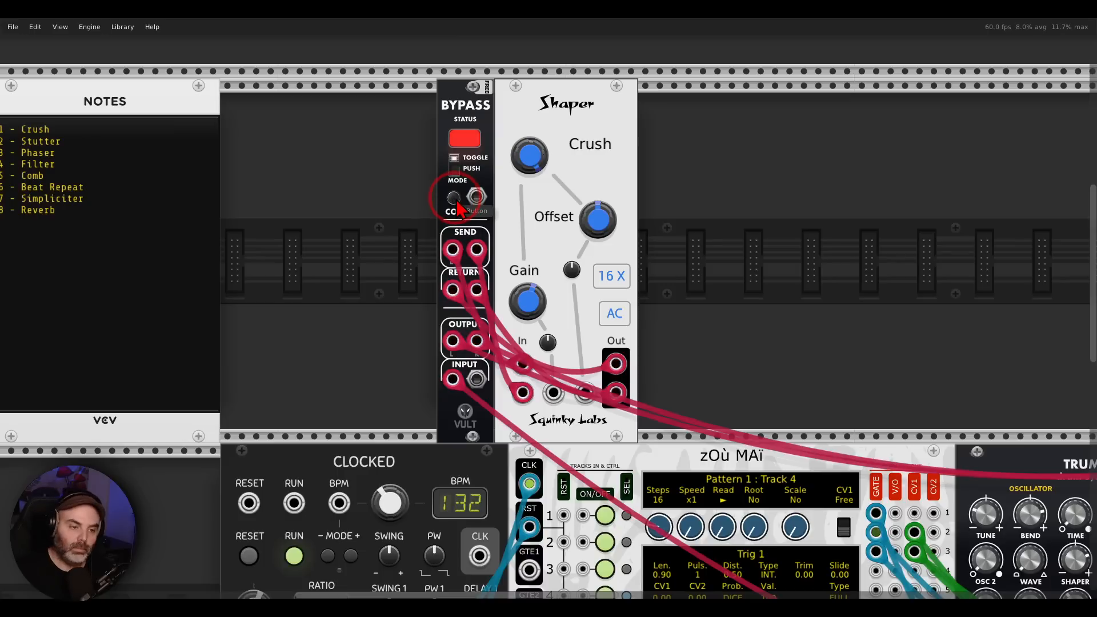
click(455, 198)
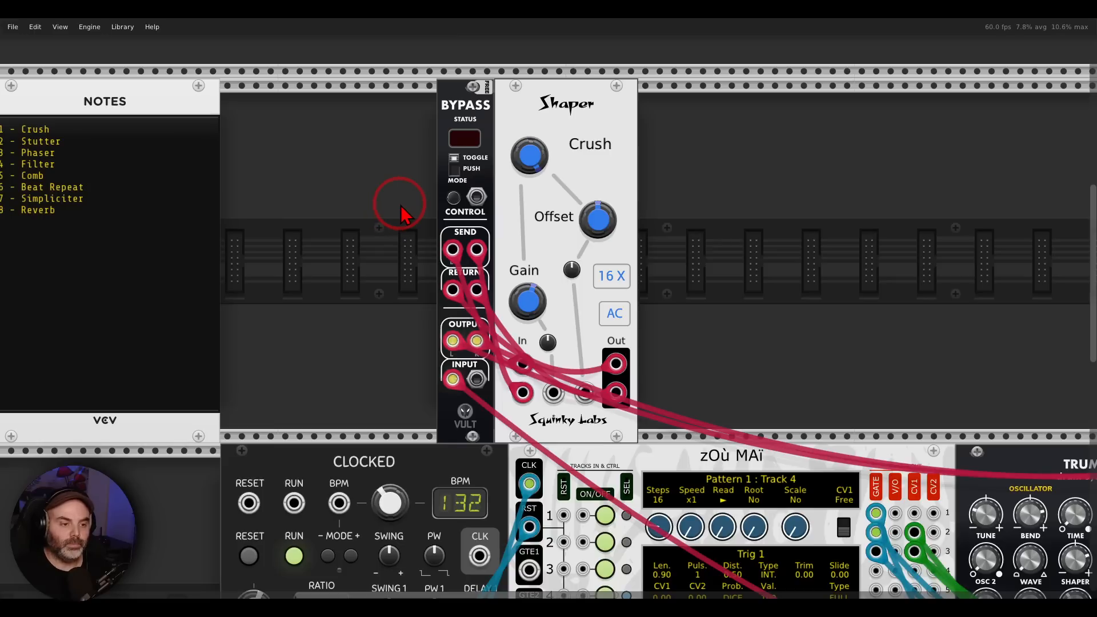
click(455, 199)
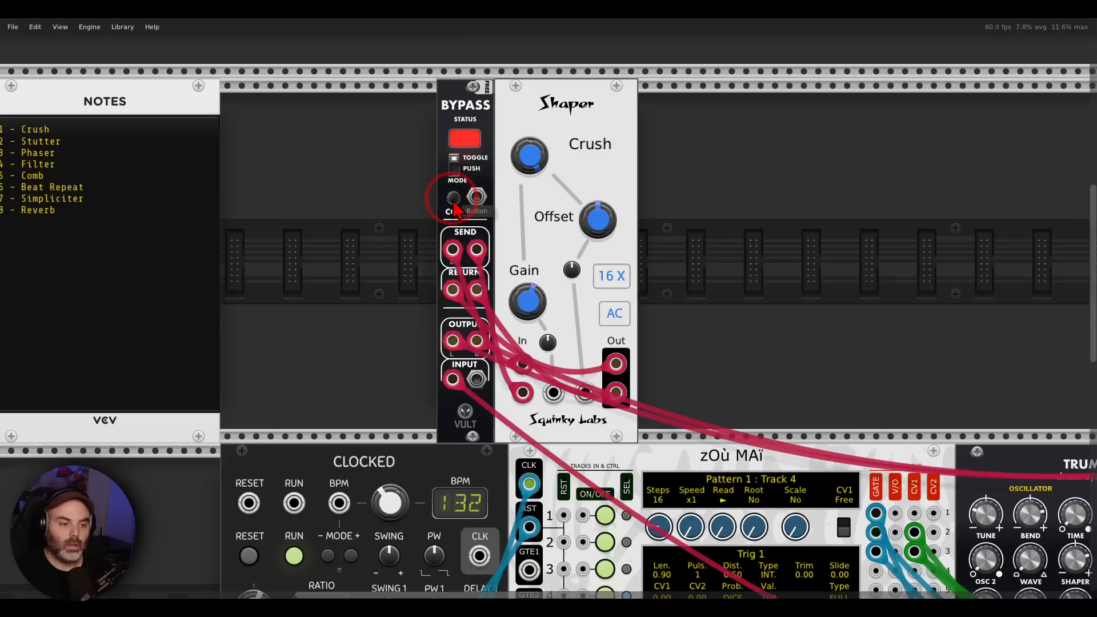
click(454, 198)
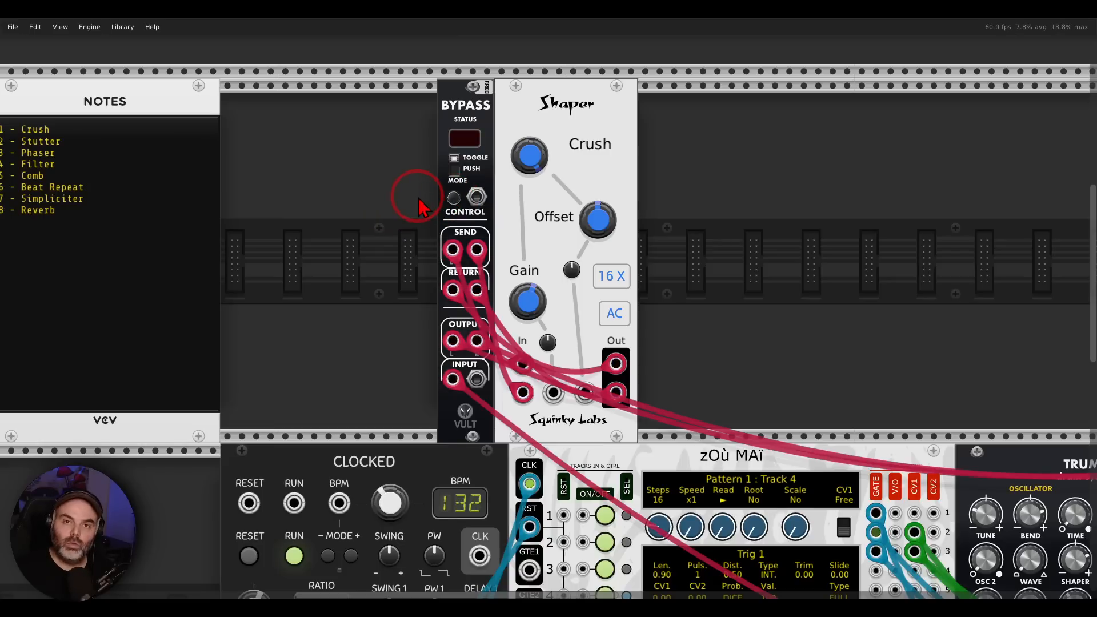
Step: Move the Bypass and Shaper modules together further from the notes and switch the Bypass mode to Push
drag(408, 178, 769, 127)
click(670, 149)
click(728, 166)
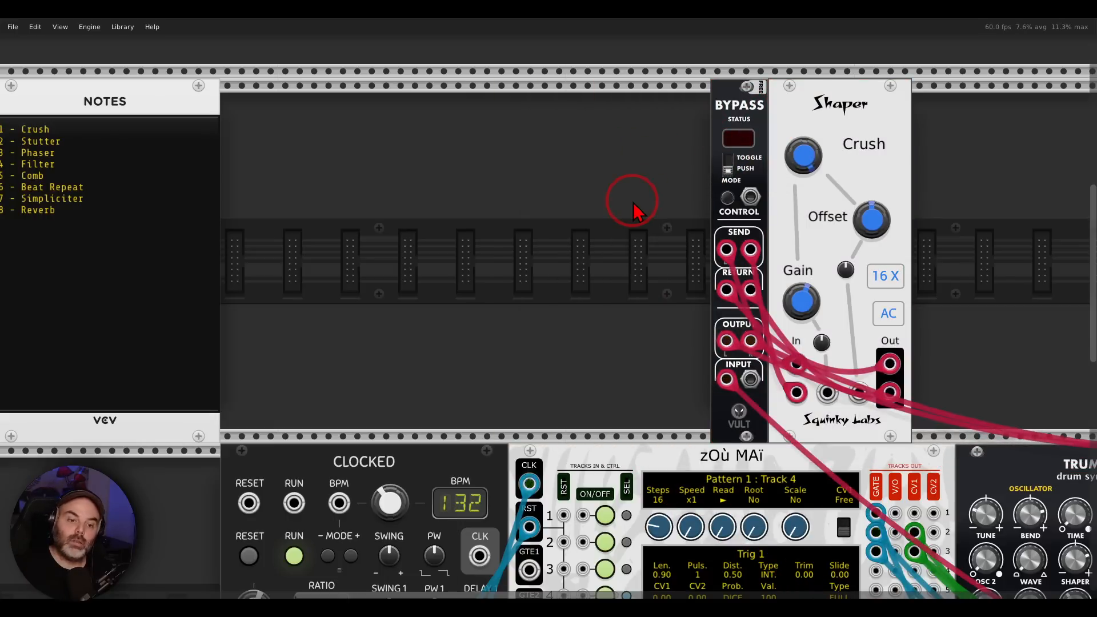
Step: Trigger the Bypass control several times to hear the crush effect in Push mode
click(727, 197)
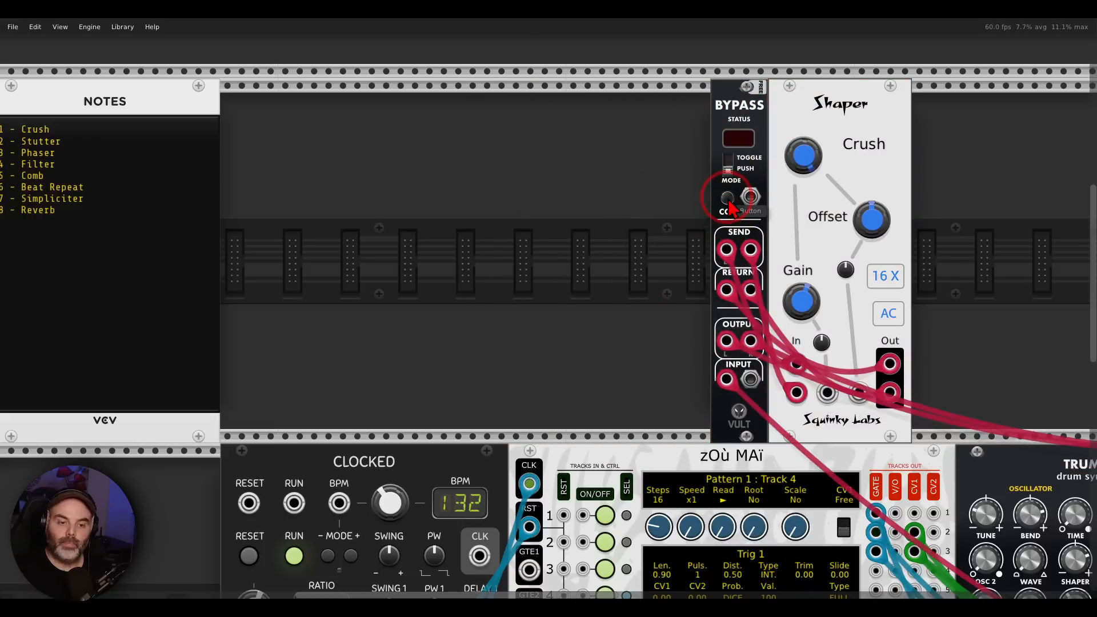
click(727, 197)
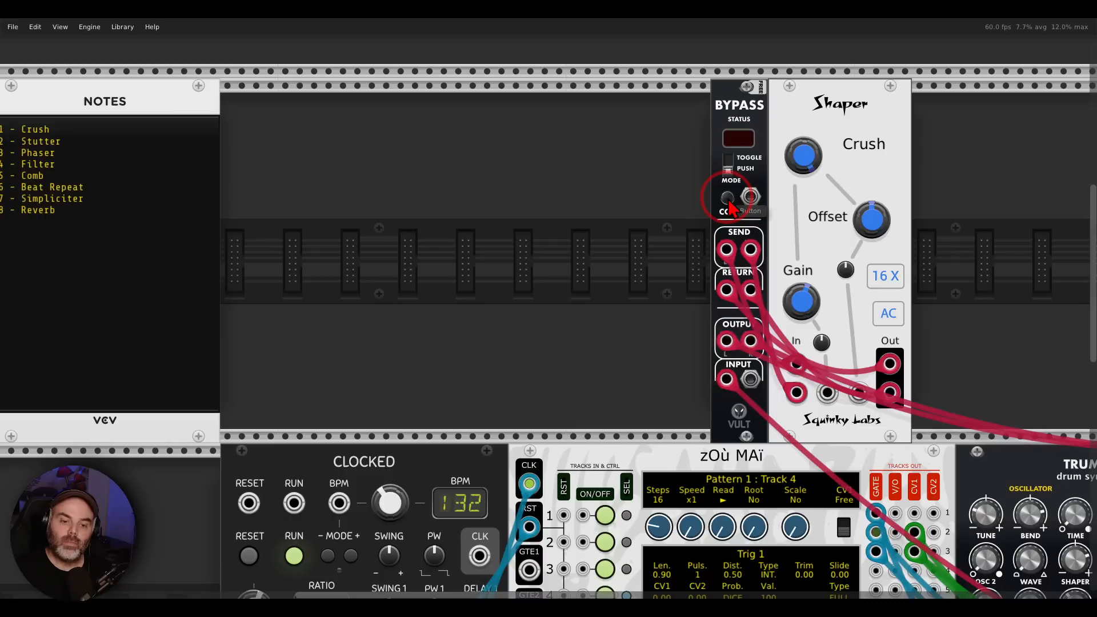
click(727, 197)
click(728, 197)
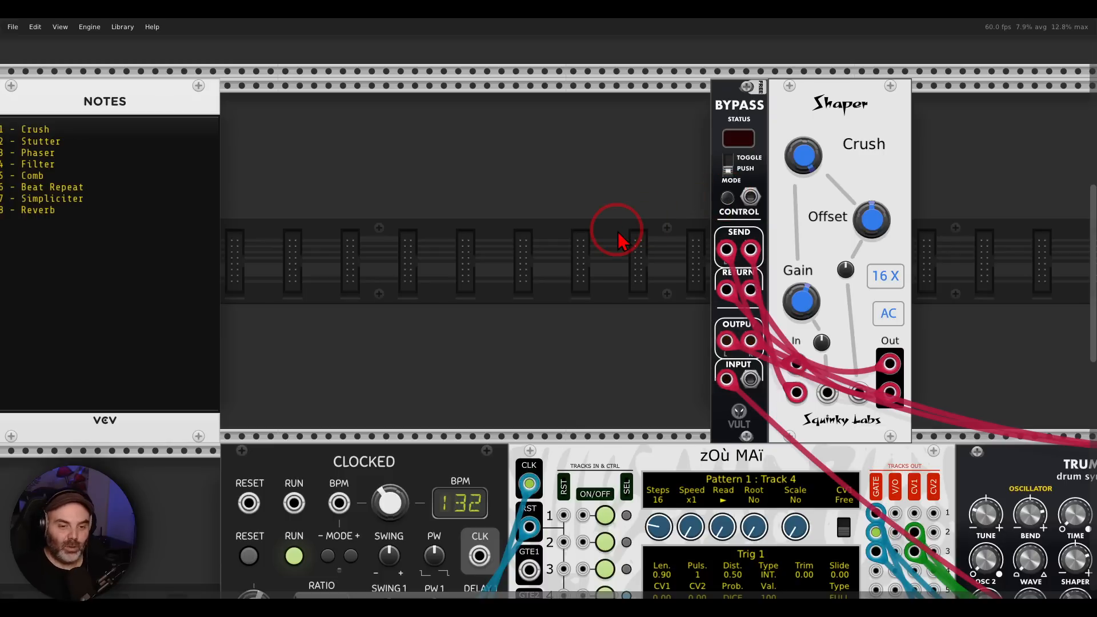
Step: Turn the MIX module's level down to 0%
scroll(589, 234, down, 3)
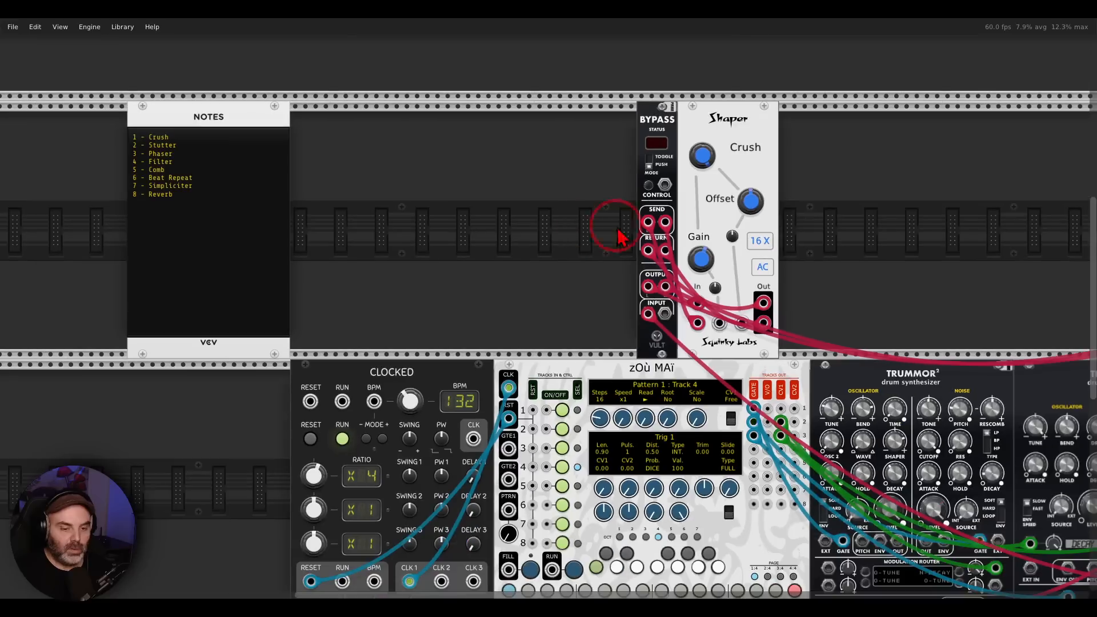
drag(802, 230, 322, 177)
drag(753, 357, 753, 353)
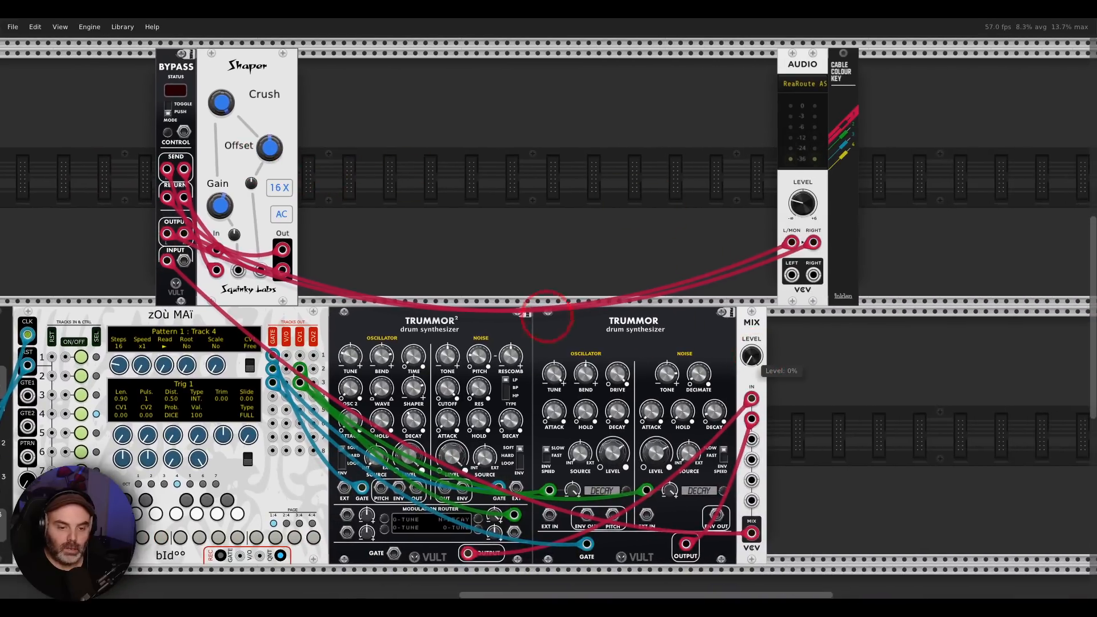
drag(385, 172, 884, 214)
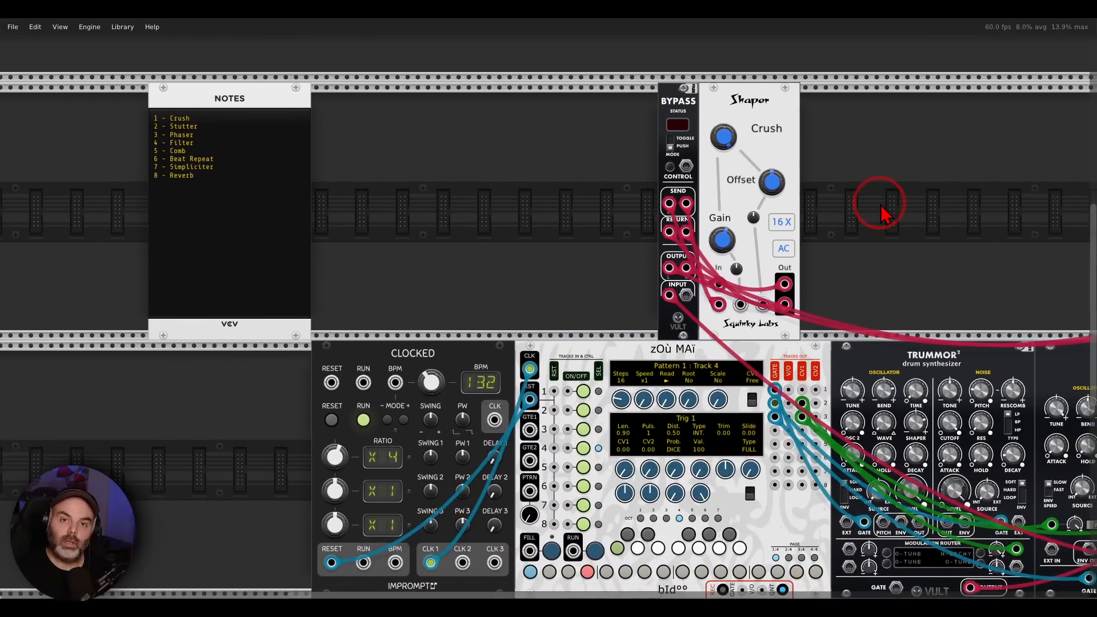
scroll(576, 244, up, 1)
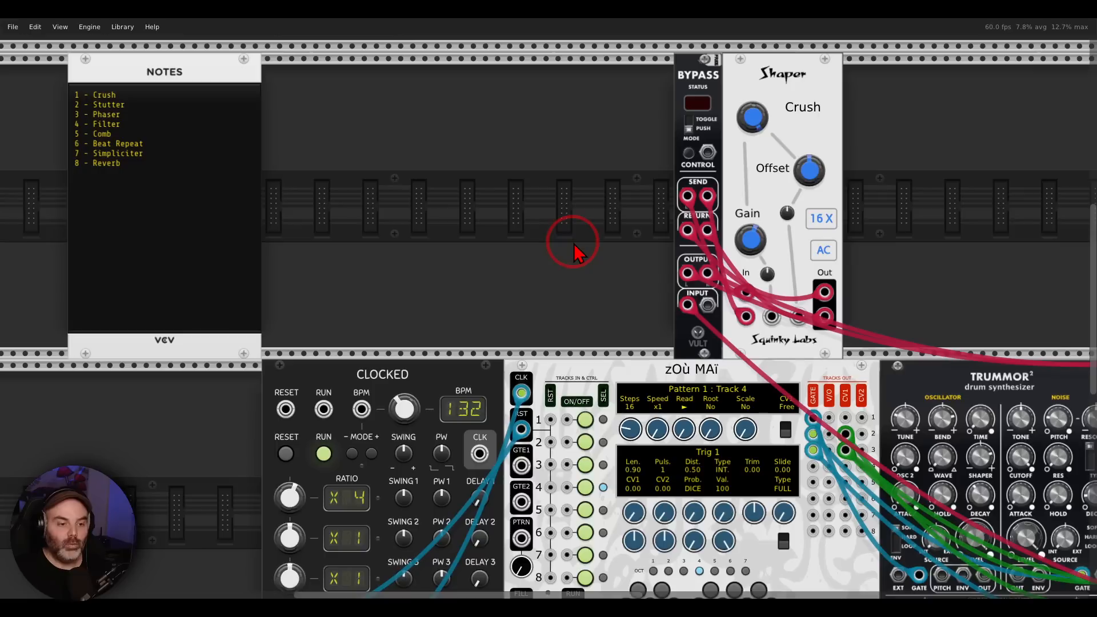
Step: Add a second zOù MAï sequencer to the upper row, directly beside the notes
right_click(576, 243)
click(578, 249)
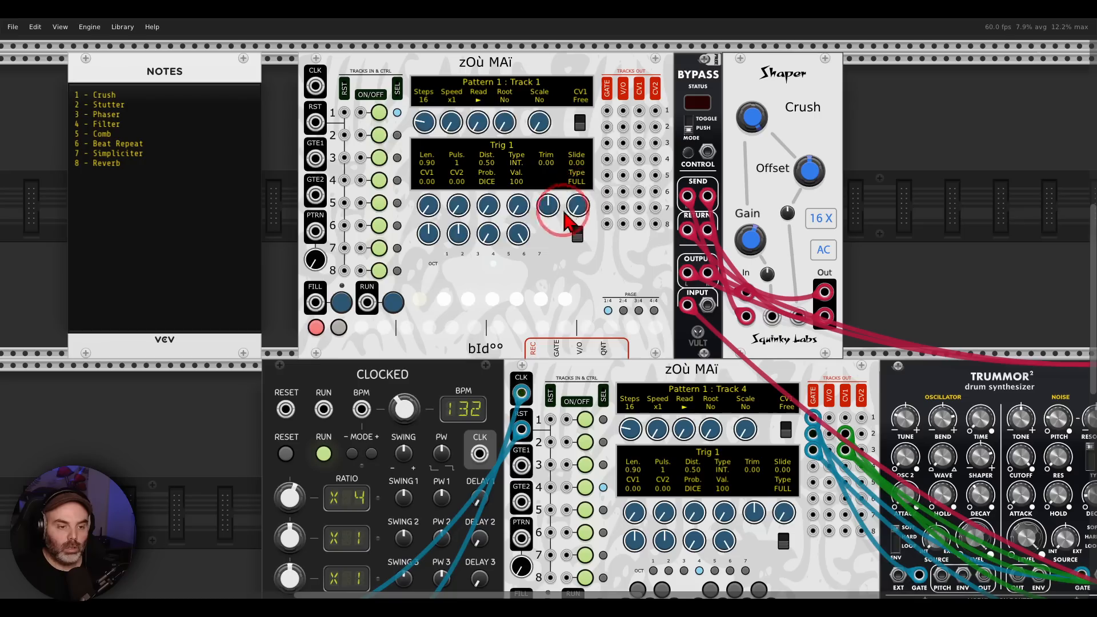
drag(540, 83, 508, 83)
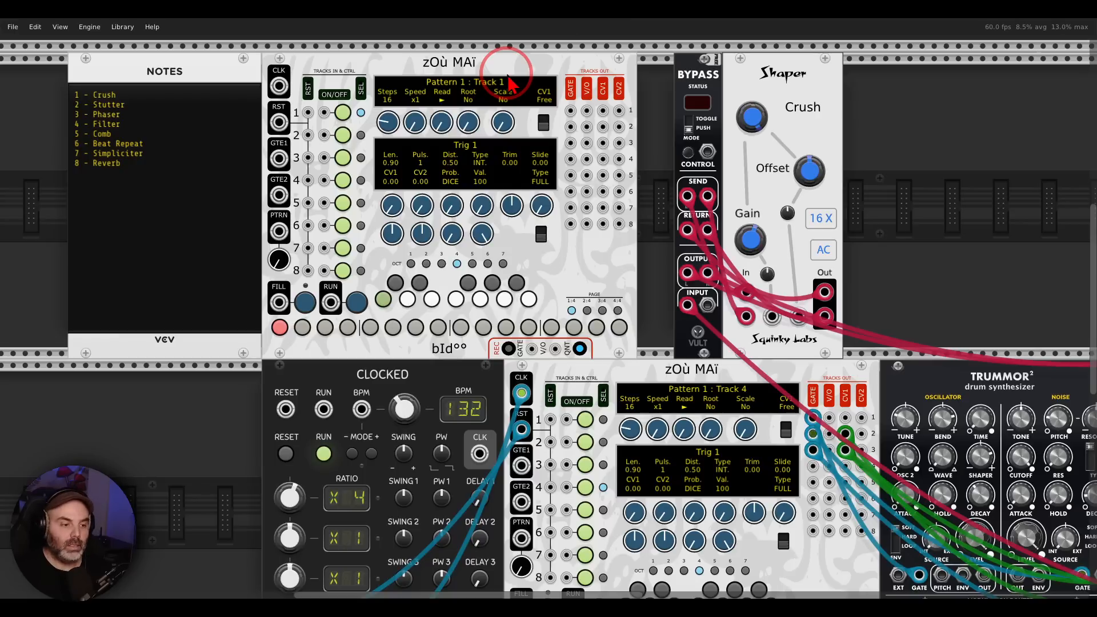
Step: Patch the new sequencer's CLK input from CLOCKED's master CLK output and its RST input from CLOCKED's RESET output
drag(505, 183, 566, 185)
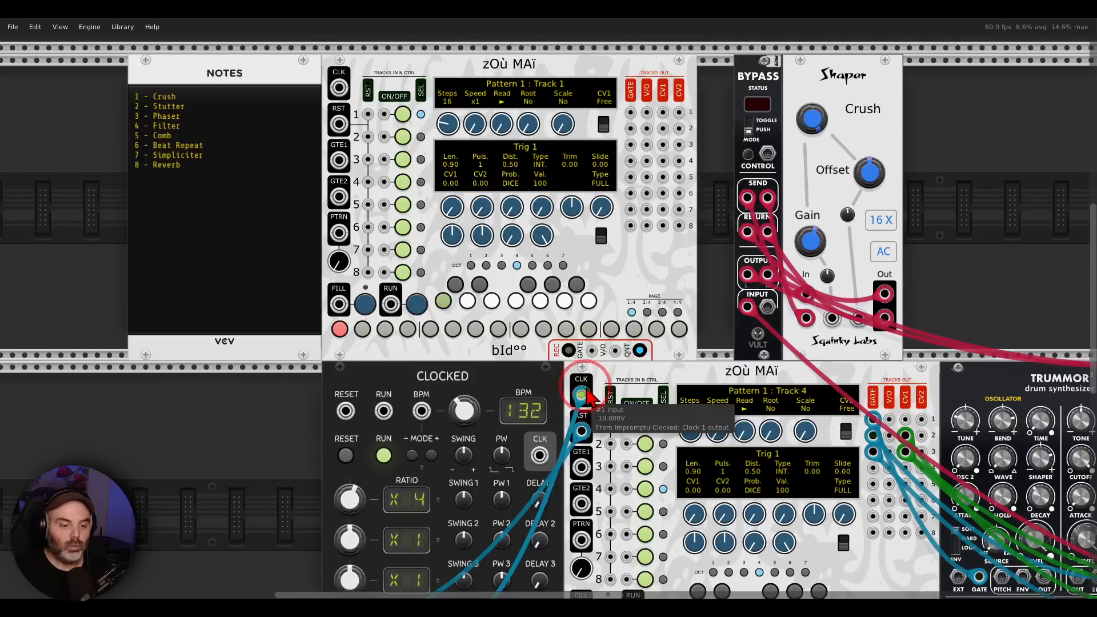
drag(581, 394, 339, 87)
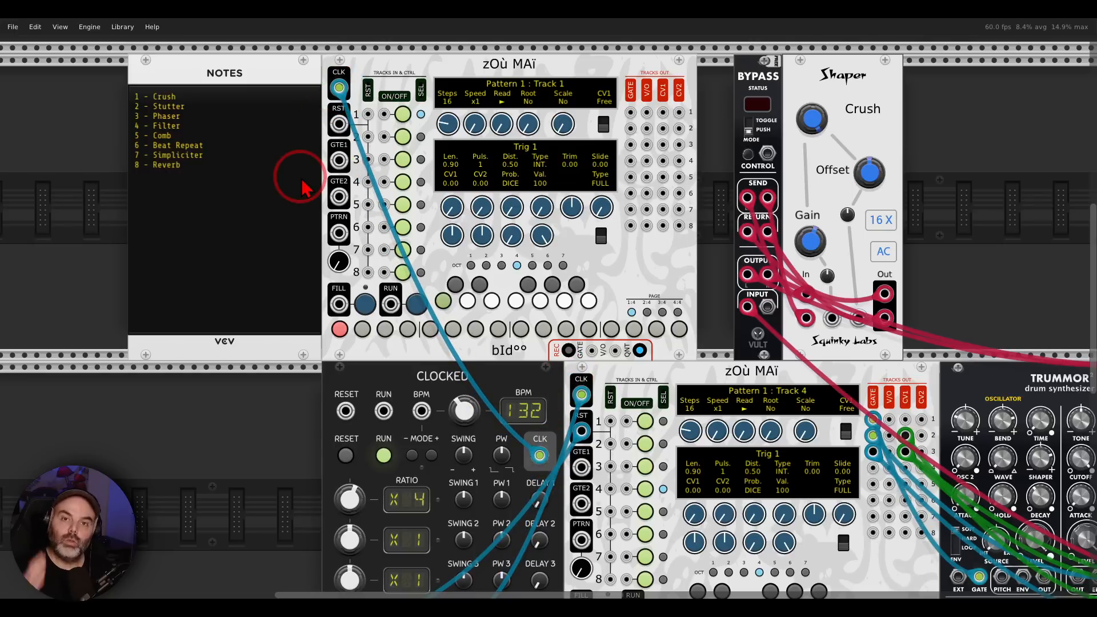
drag(339, 124, 345, 455)
scroll(359, 349, up, 6)
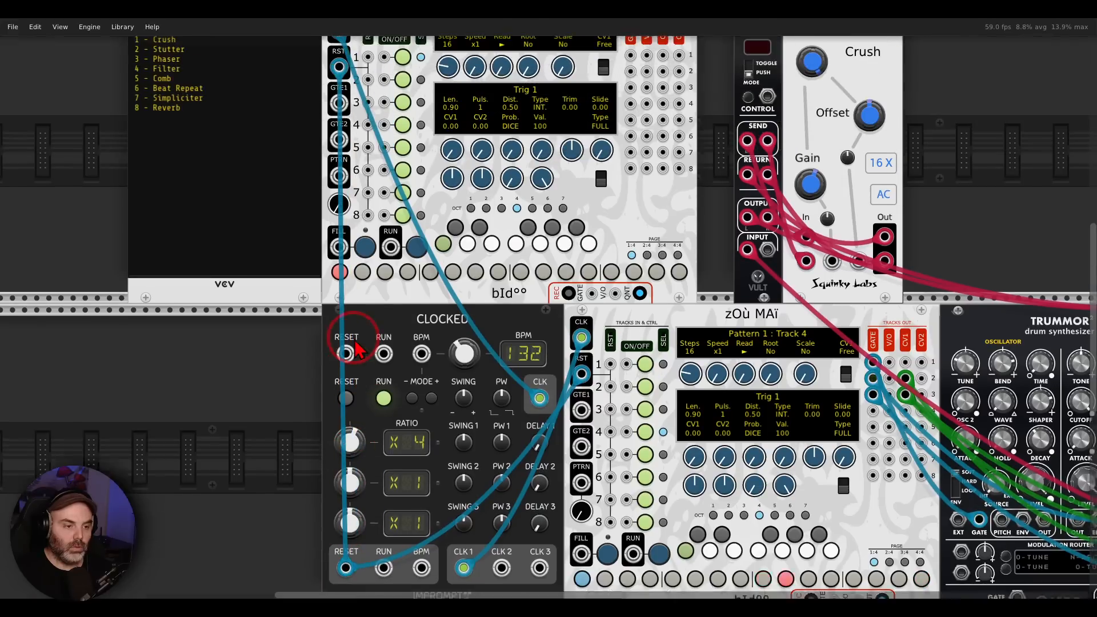
scroll(416, 334, down, 3)
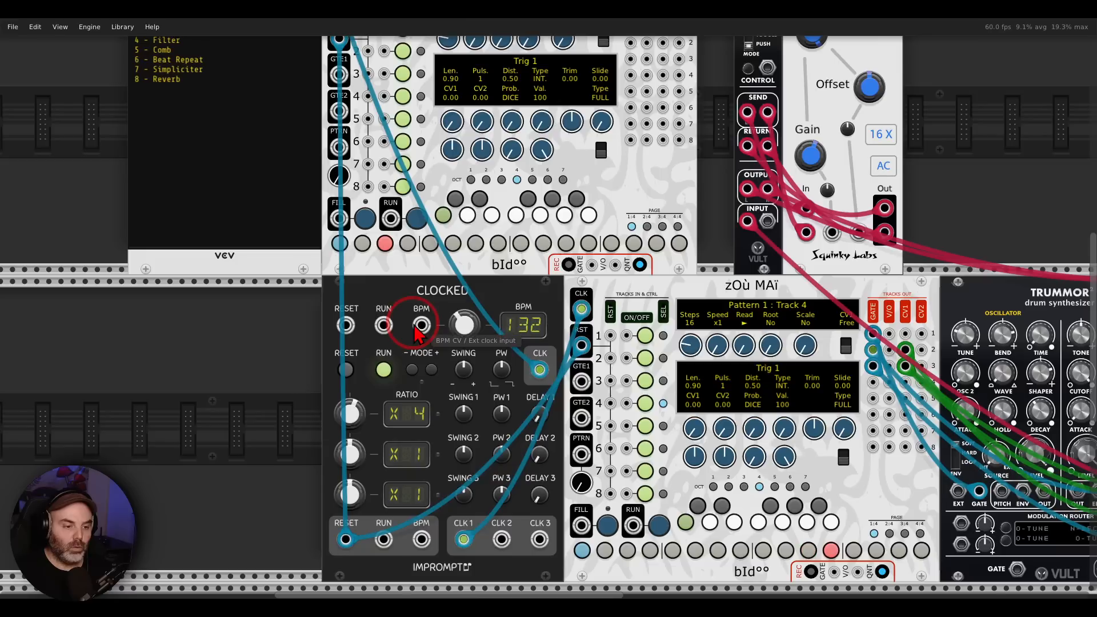
scroll(597, 217, up, 5)
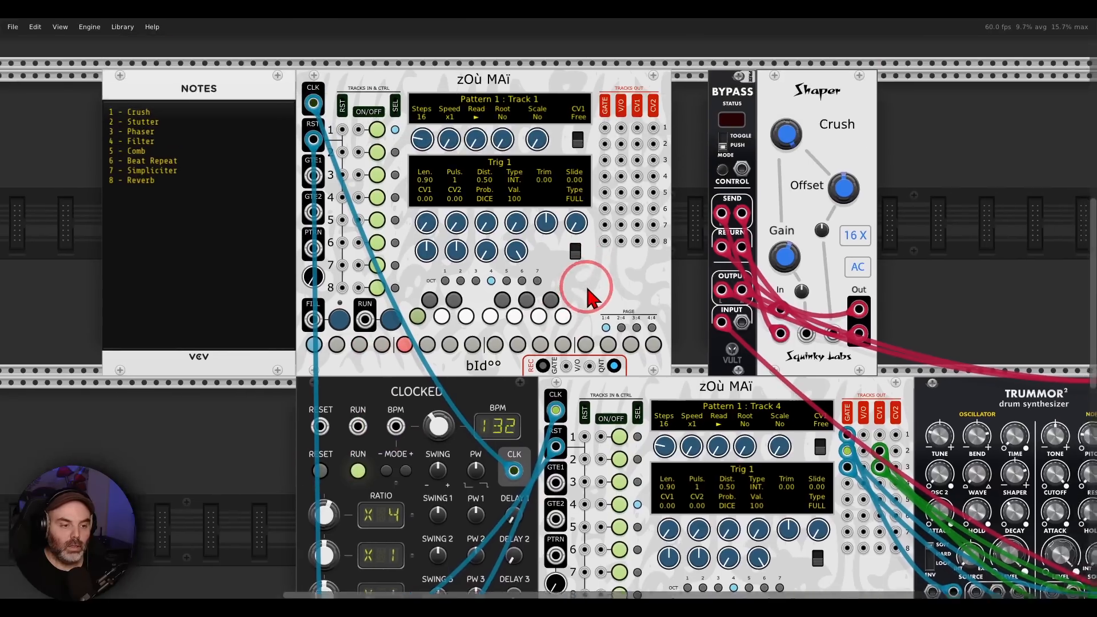
Step: Move the Bypass and Shaper modules further from the sequencer and attach a TD-202 label reading Crush beside the Bypass module
scroll(588, 280, right, 2)
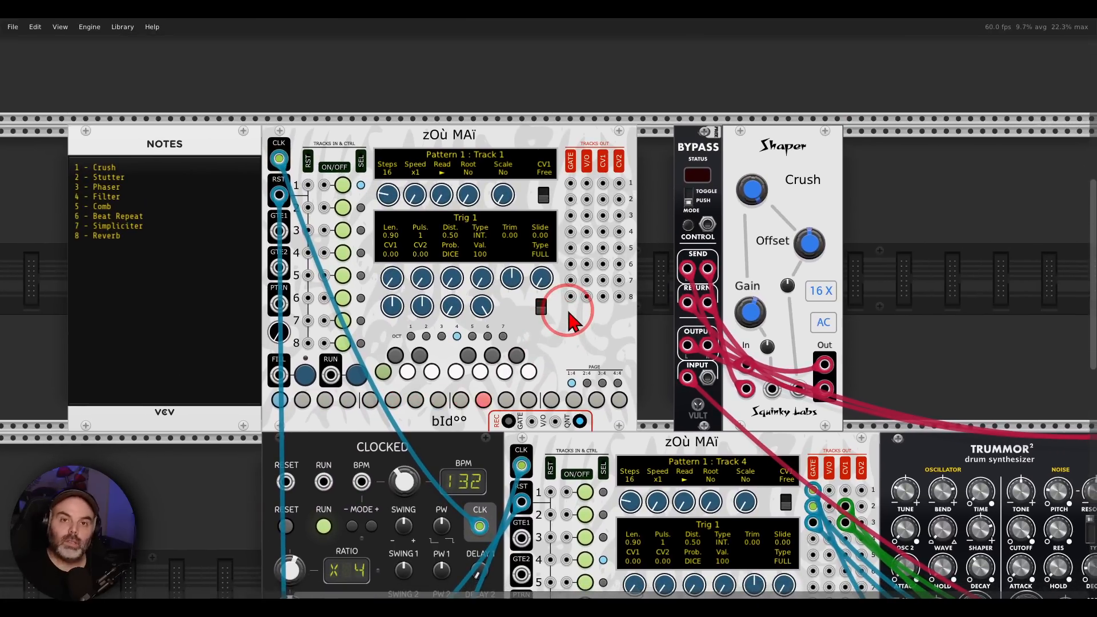
scroll(570, 314, down, 1)
drag(572, 314, 561, 293)
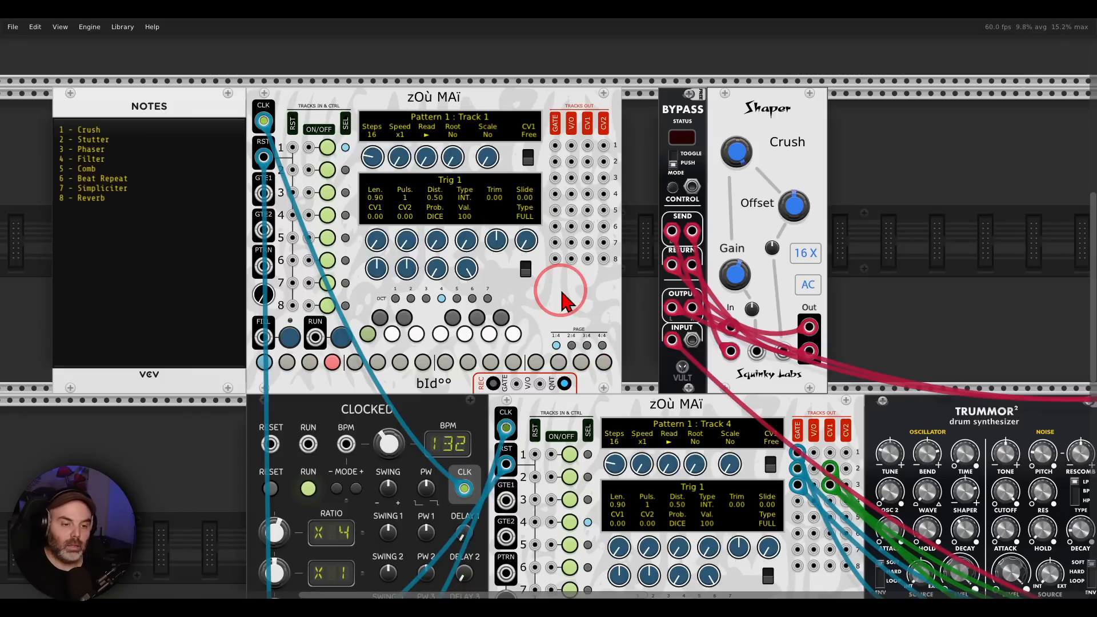
drag(624, 274, 561, 269)
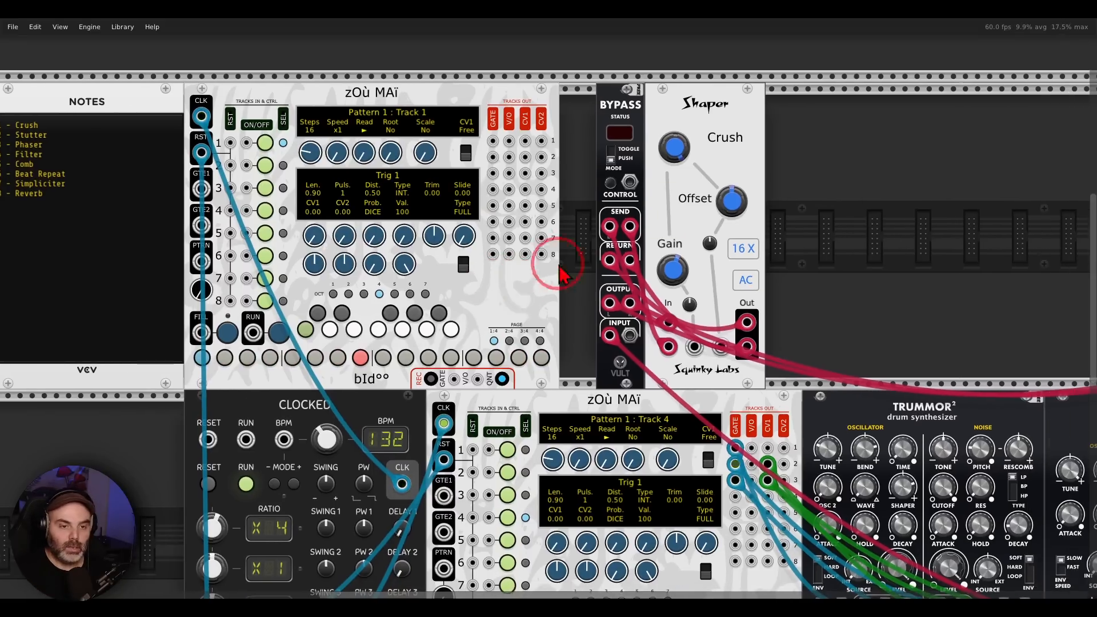
drag(840, 130, 740, 129)
click(642, 172)
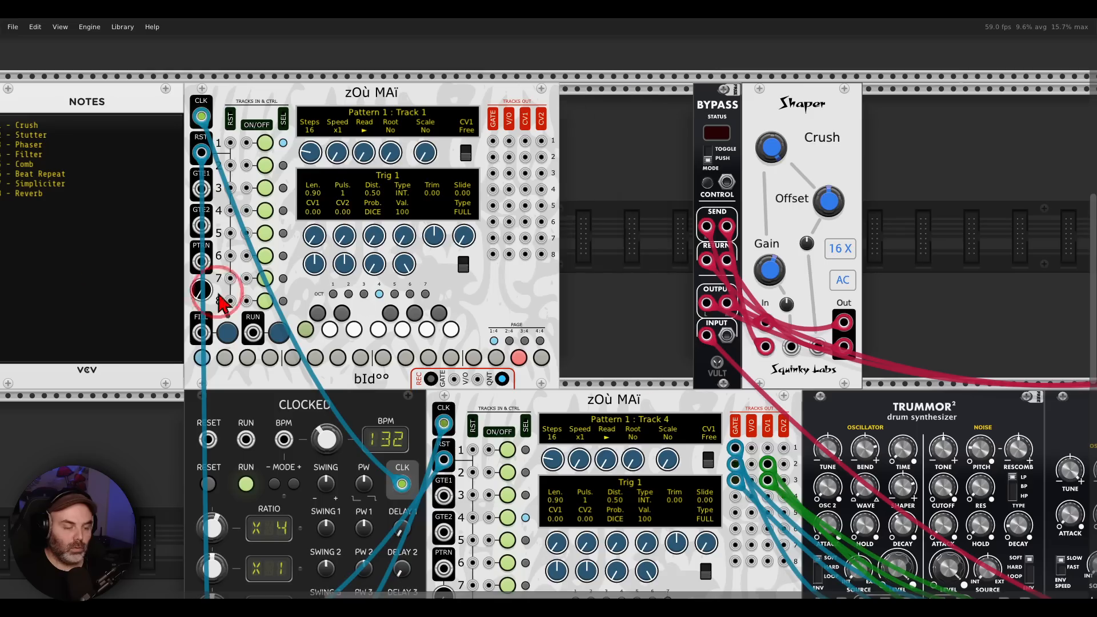
drag(218, 294, 677, 266)
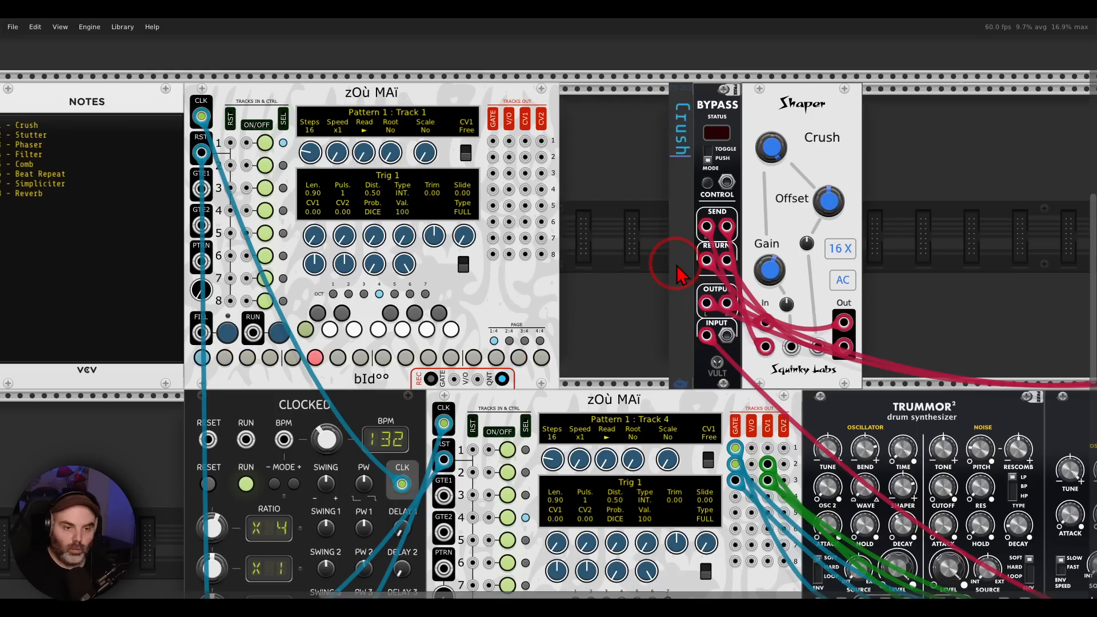
Step: Move the Crush label, Bypass and Shaper modules together as a group closer to the upper sequencer
drag(657, 195, 797, 166)
drag(799, 110, 731, 107)
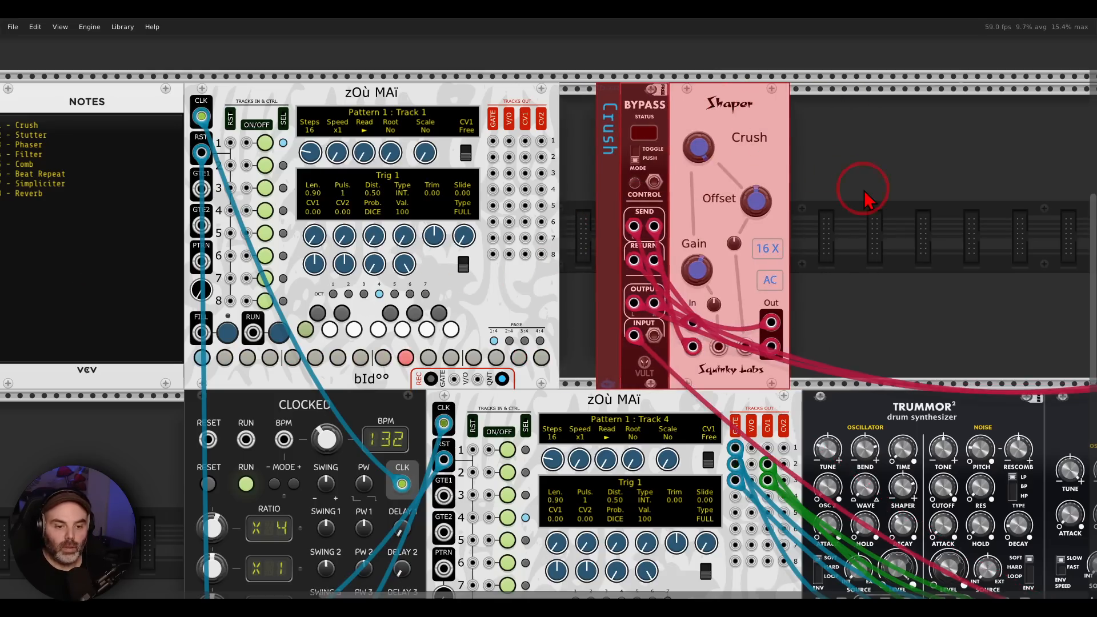
click(869, 208)
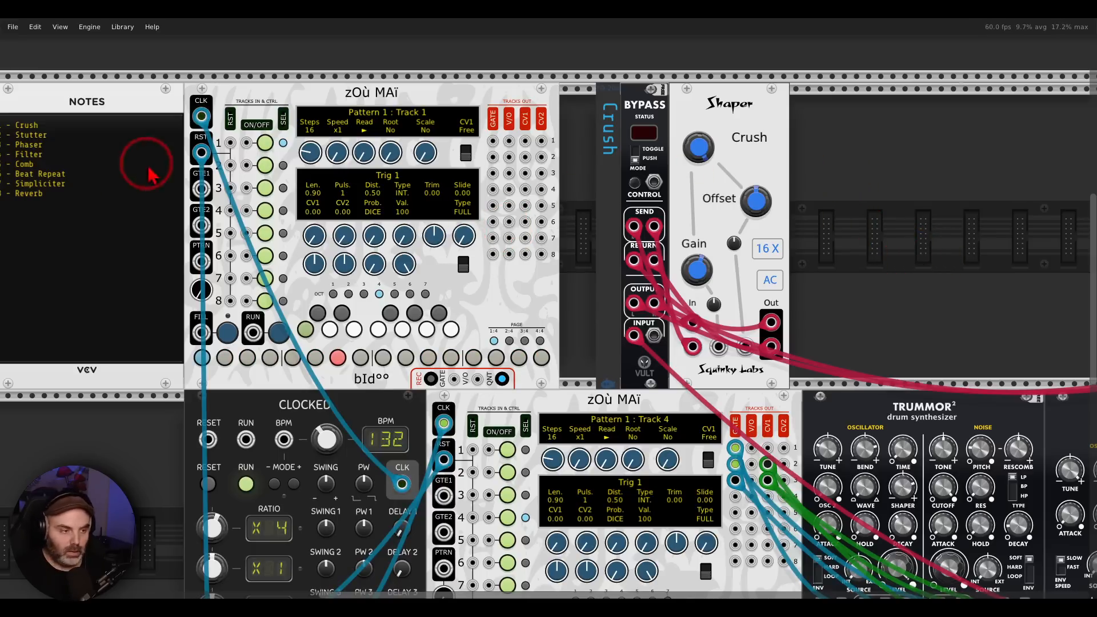
Step: Patch the upper sequencer's track 1 gate output to the Bypass control input with a blue cable
drag(244, 145, 280, 151)
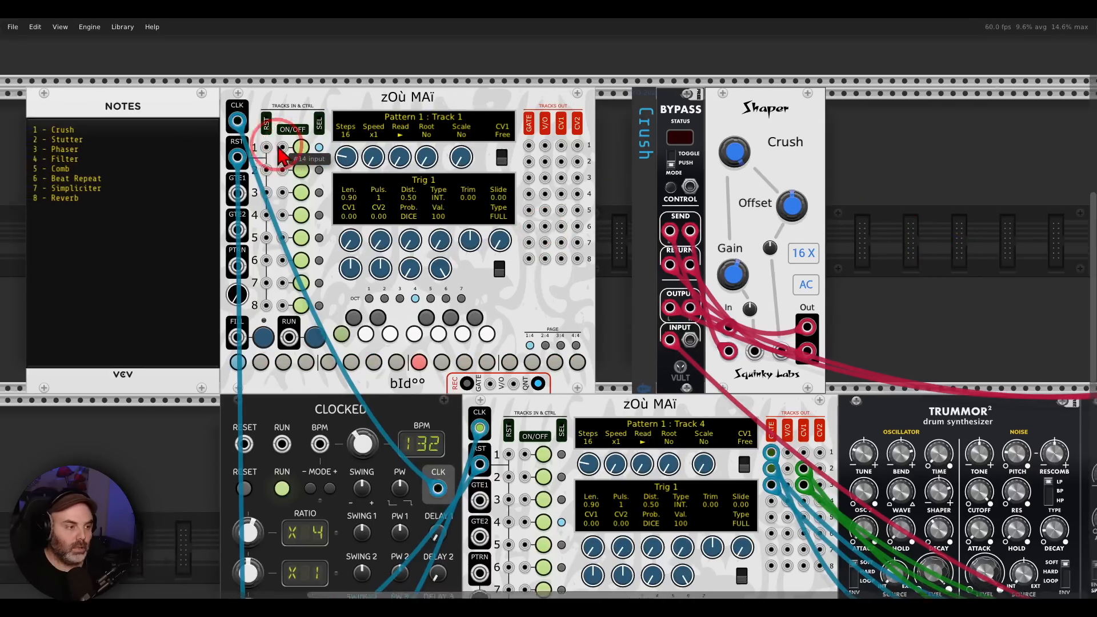
right_click(529, 146)
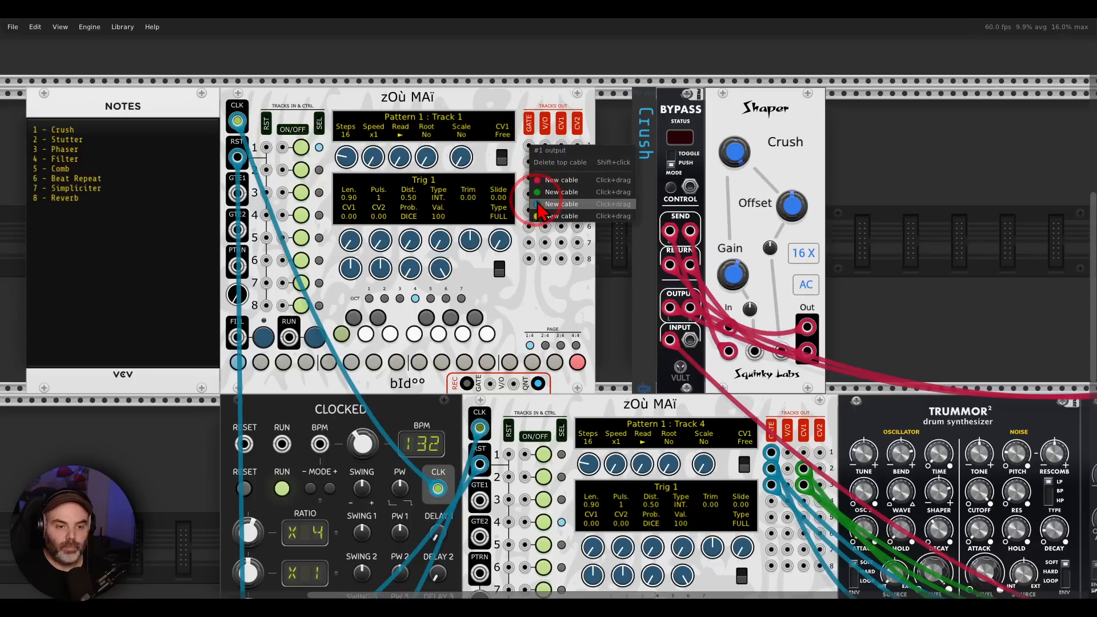
drag(538, 205, 690, 186)
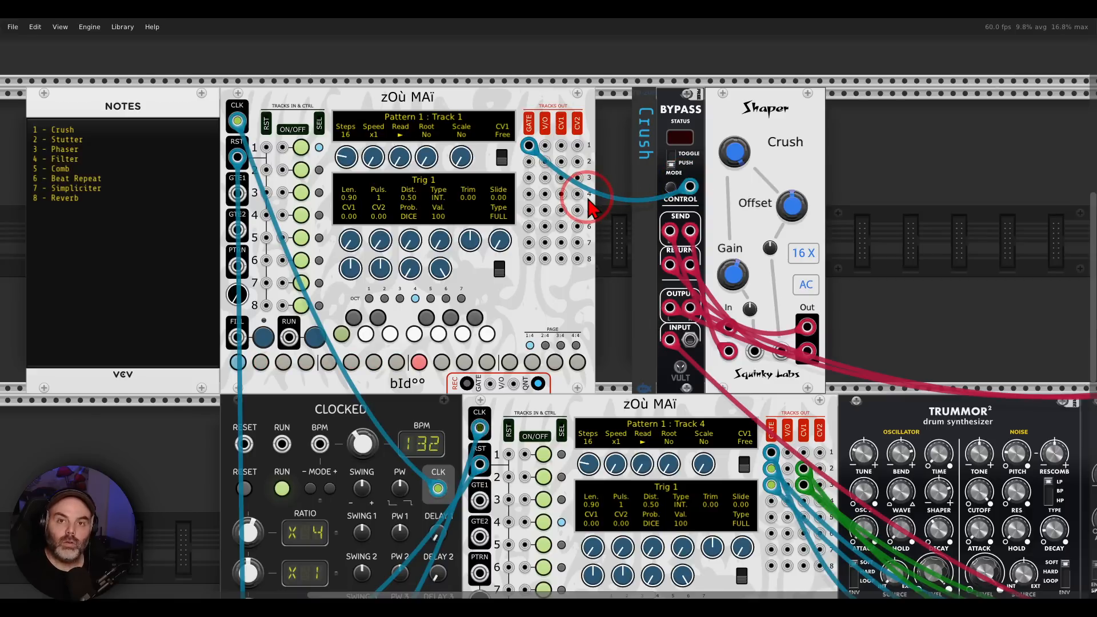
drag(618, 245, 592, 215)
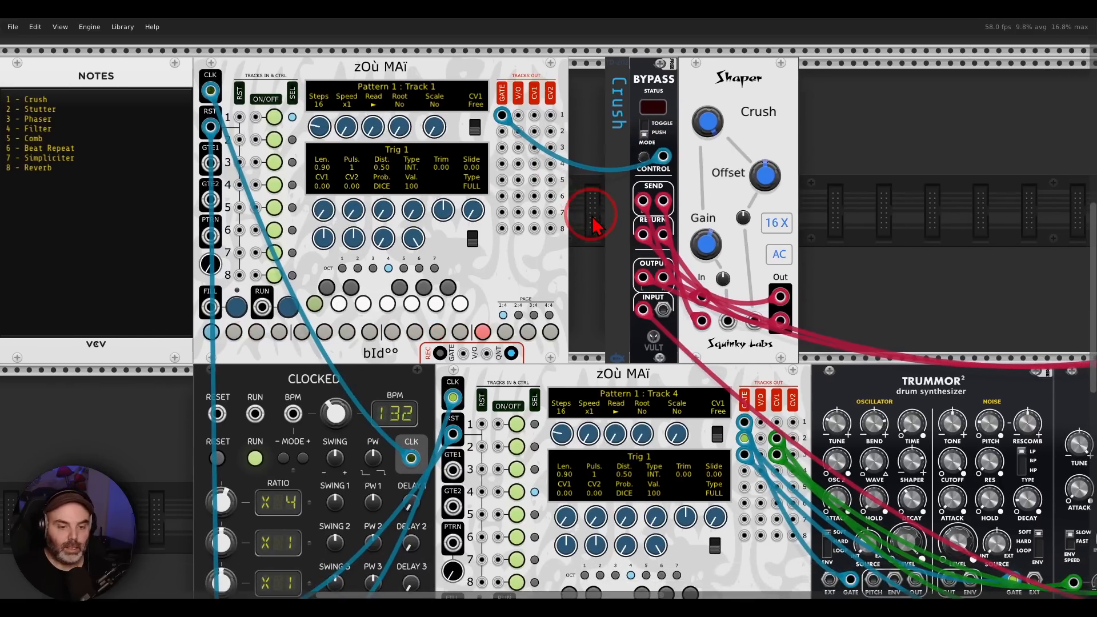
Step: Activate trigs 5 and 10 on track 1 of the upper sequencer
drag(943, 302, 947, 274)
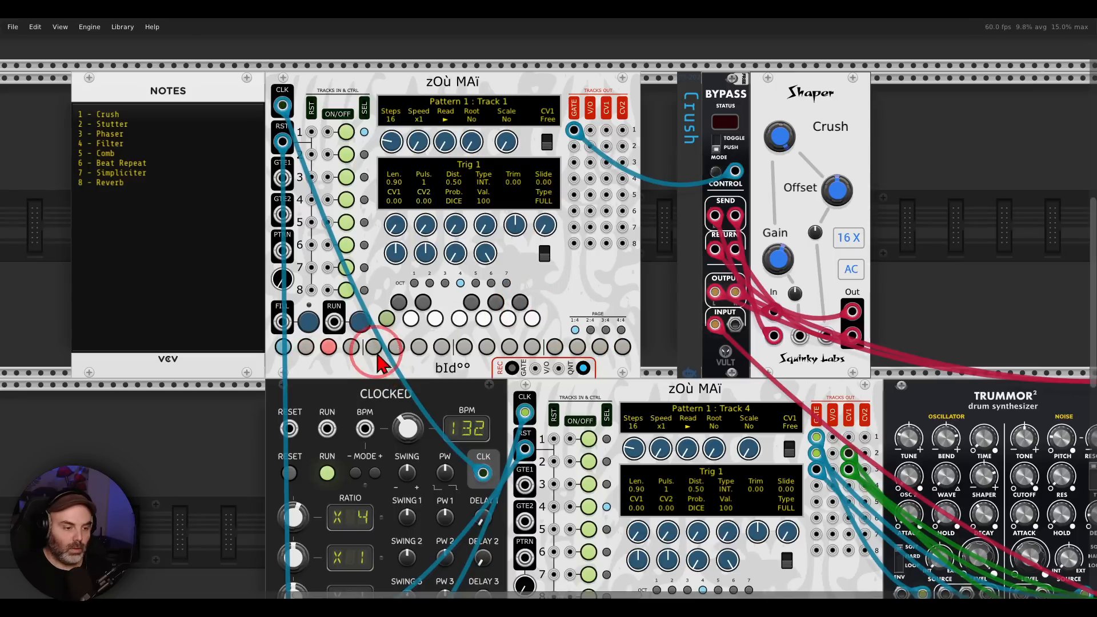
click(373, 347)
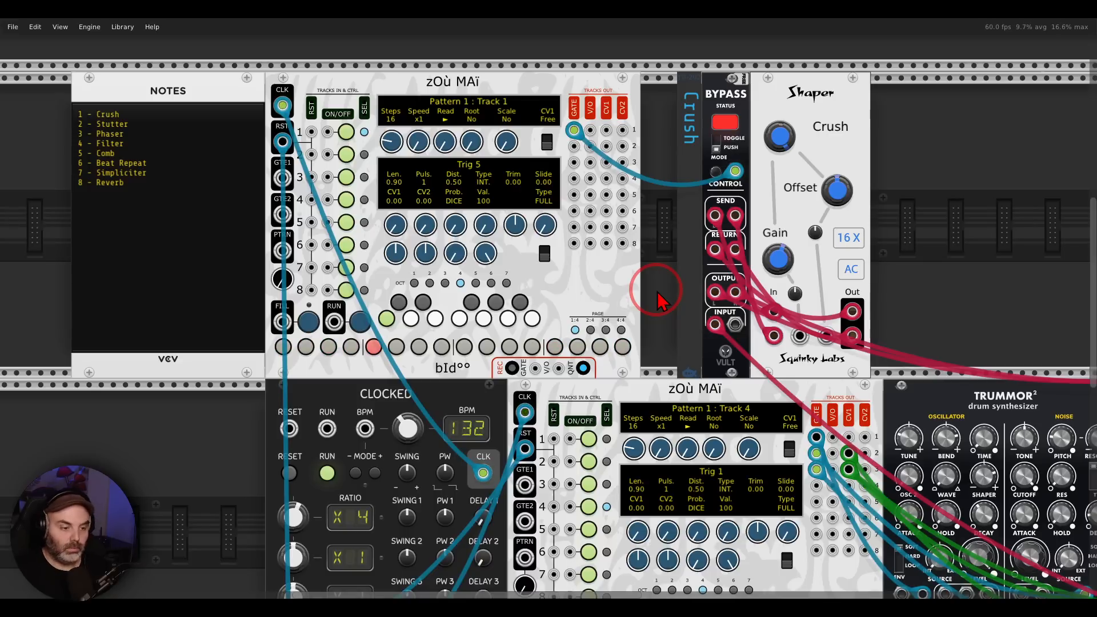
click(486, 347)
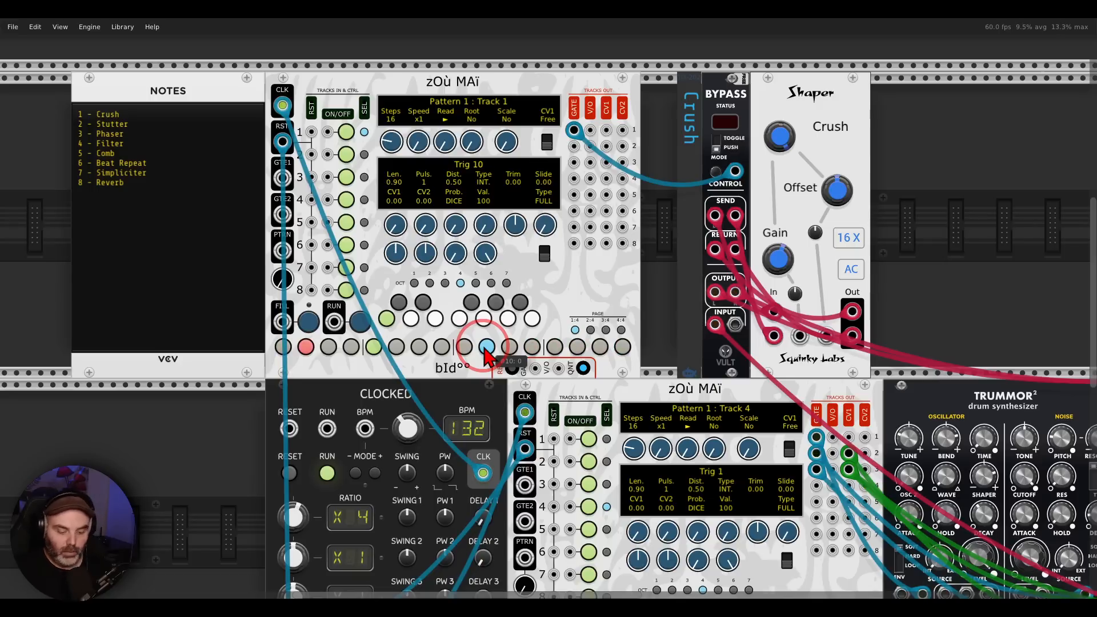
Step: Lower the DICE probability of trigs 5 and 10 on track 1, setting trig 10's value to 58
click(374, 347)
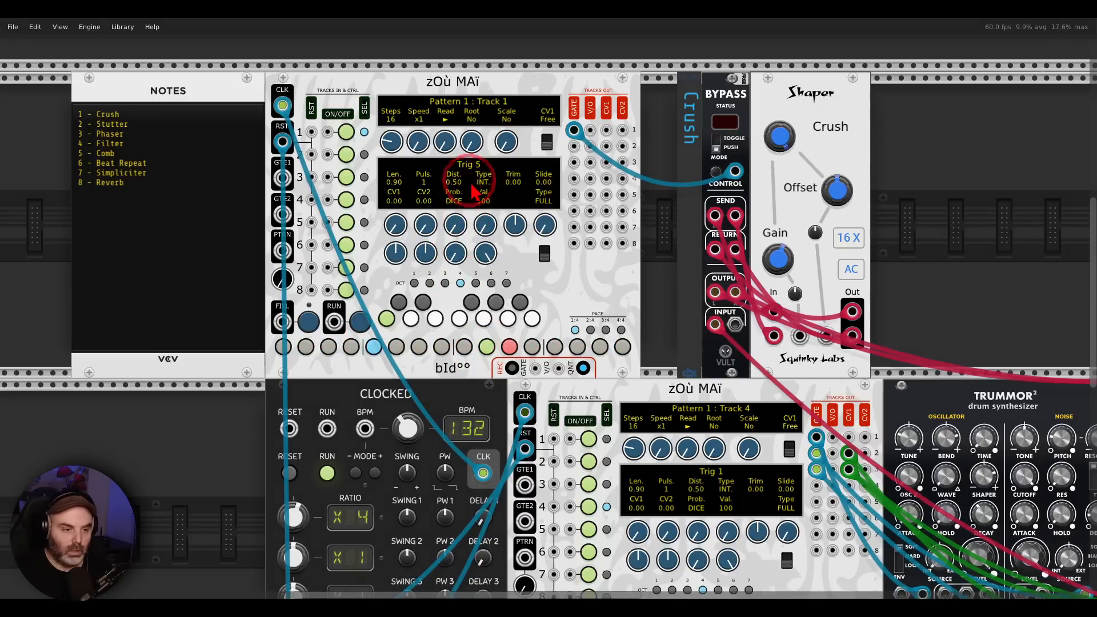
mouse_move(486, 252)
mouse_down()
mouse_move(547, 309)
mouse_move(489, 255)
mouse_up()
click(486, 346)
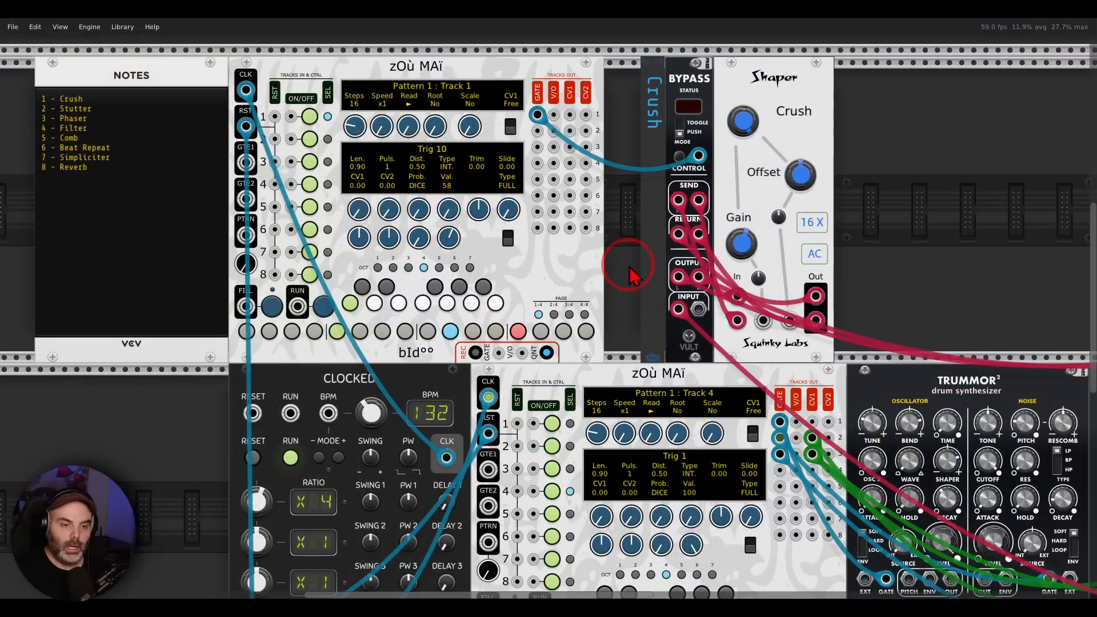
Step: Add a Chronoblob delay after the Shaper, leave a gap between them, and turn down its dry/wet mix
drag(810, 286, 330, 205)
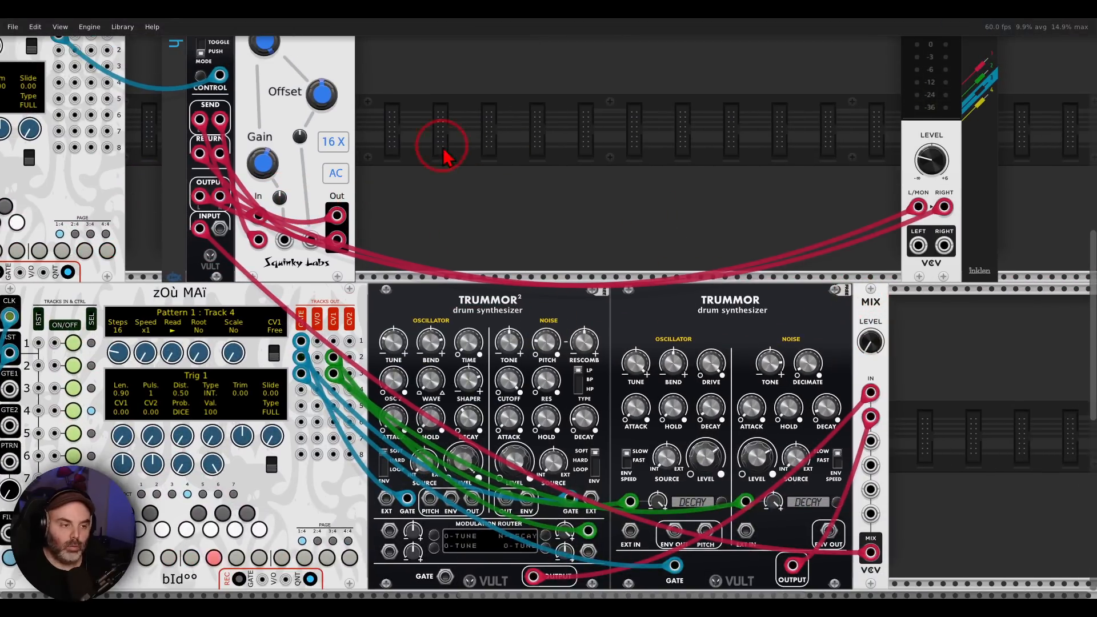
drag(440, 142, 955, 208)
scroll(777, 165, down, 2)
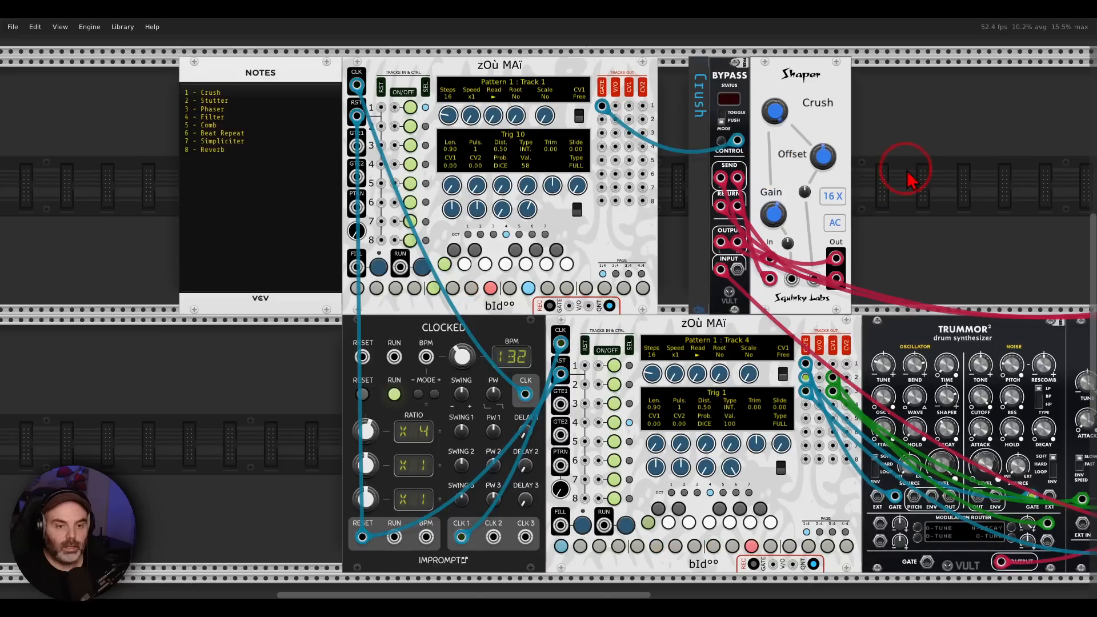
scroll(792, 197, down, 2)
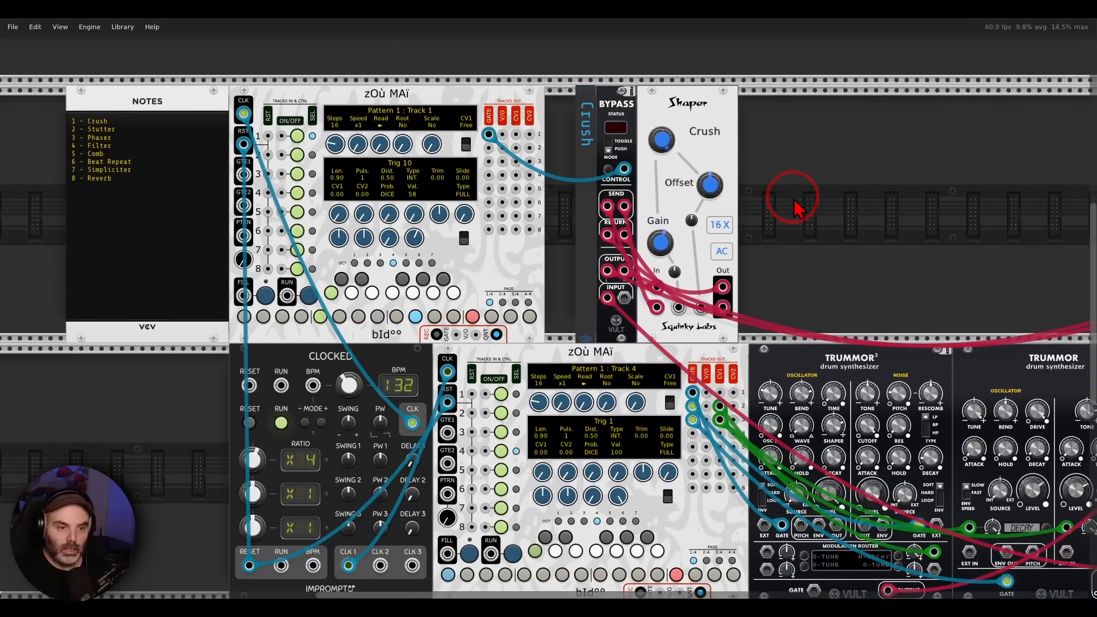
scroll(796, 208, down, 4)
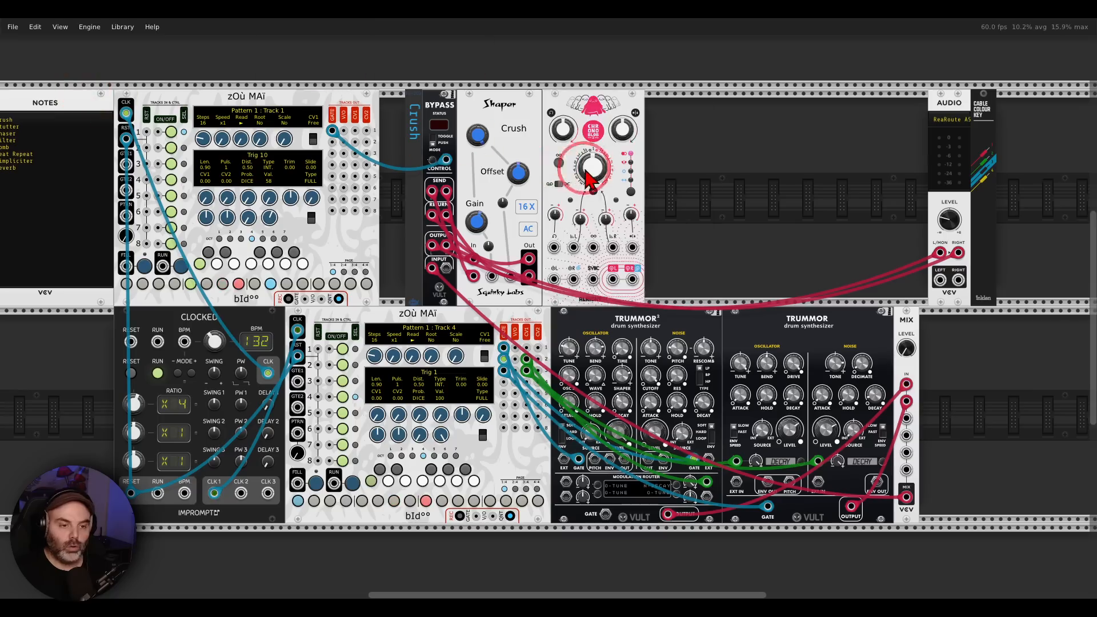
drag(588, 178, 694, 166)
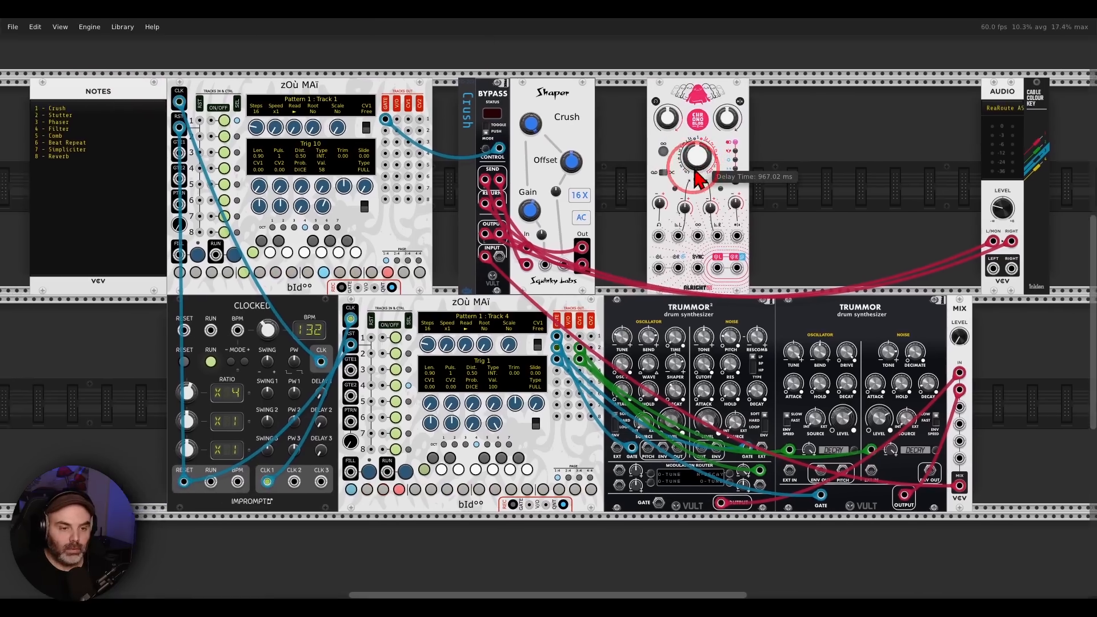
drag(727, 121, 726, 223)
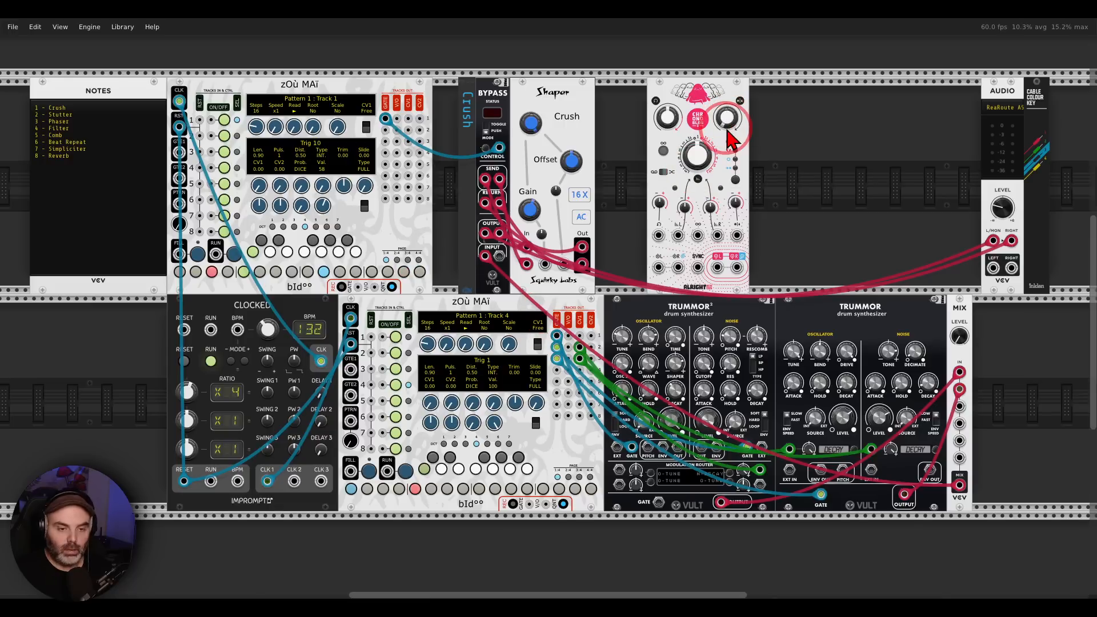
Step: Reroute the Bypass's stereo output into the Chronoblob's left and right inputs, and its outputs to the Audio module
scroll(760, 189, up, 5)
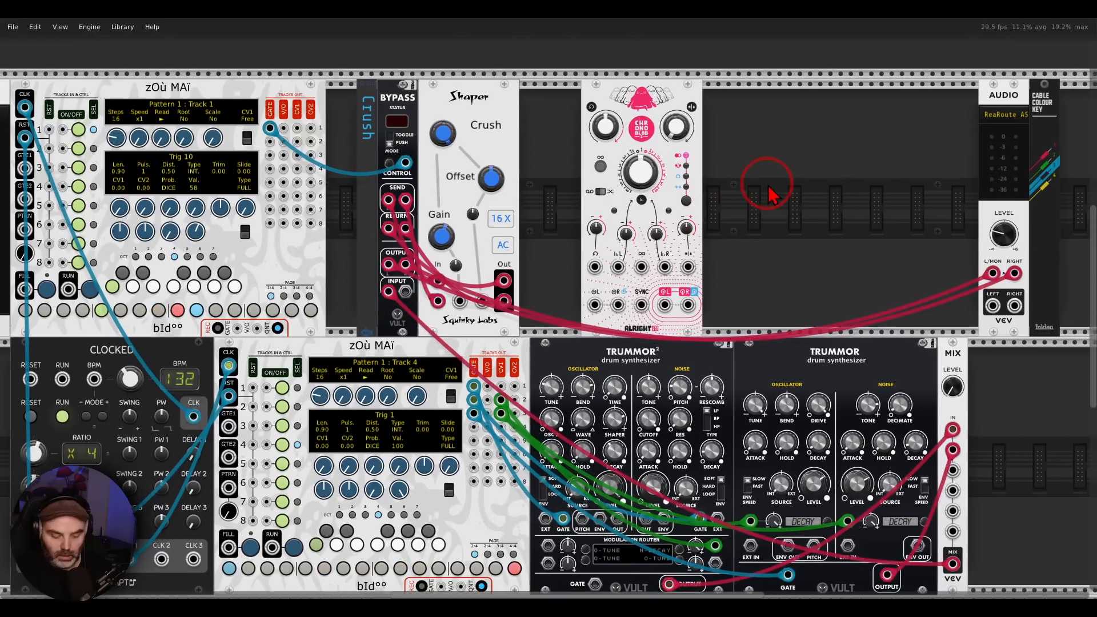
drag(993, 273, 596, 314)
mouse_move(1014, 273)
mouse_down()
mouse_move(606, 303)
mouse_move(956, 288)
mouse_move(993, 273)
mouse_up()
drag(695, 313, 1014, 273)
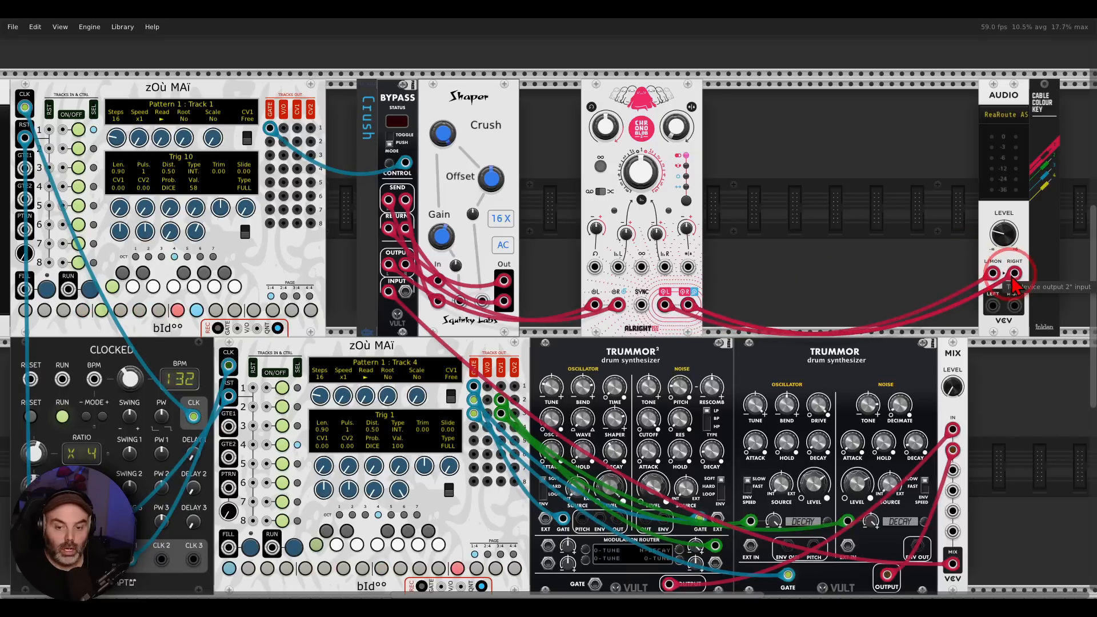
Step: Attach a TD-202 label reading Stutter to the near side of the Chronoblob module
right_click(564, 146)
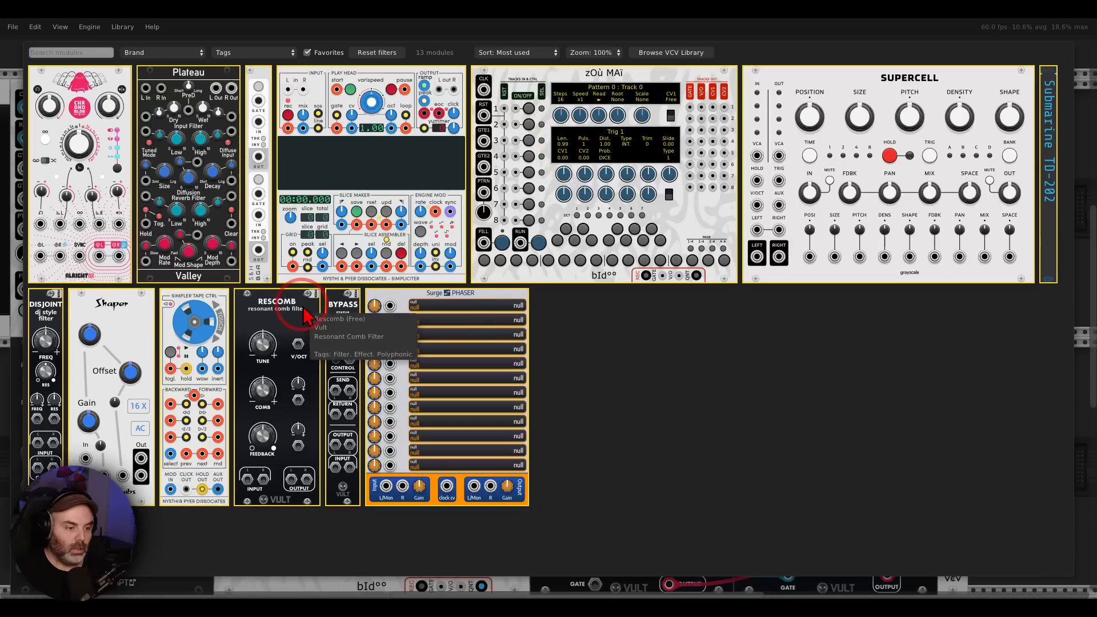
click(1046, 92)
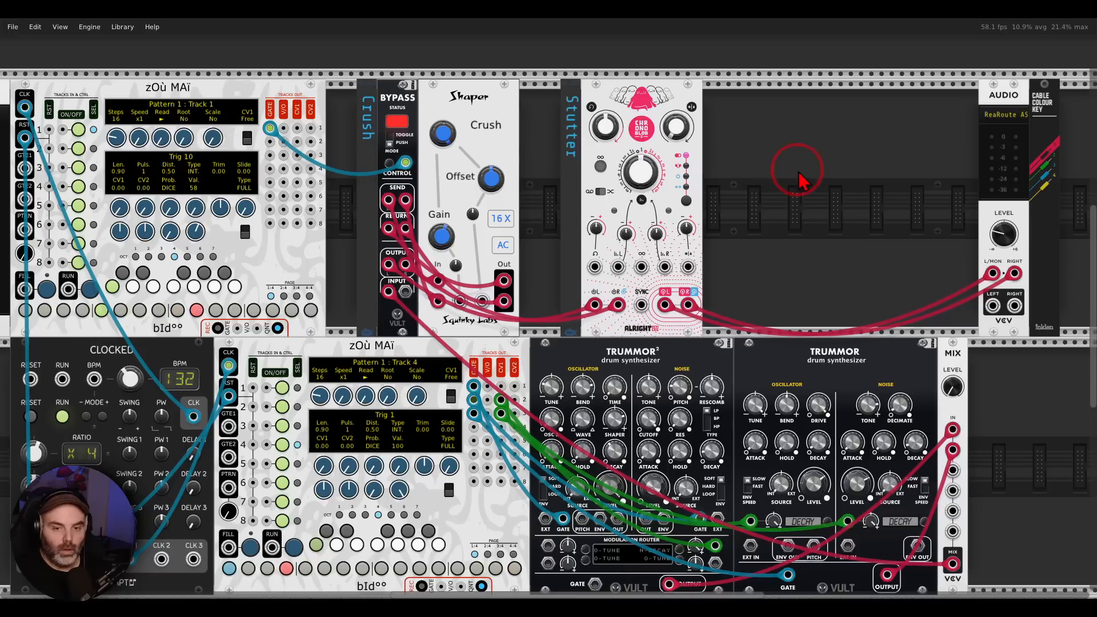
Step: Bring the MIX module's level back up and engage the Chronoblob's loop to hear the stutter
mouse_move(953, 386)
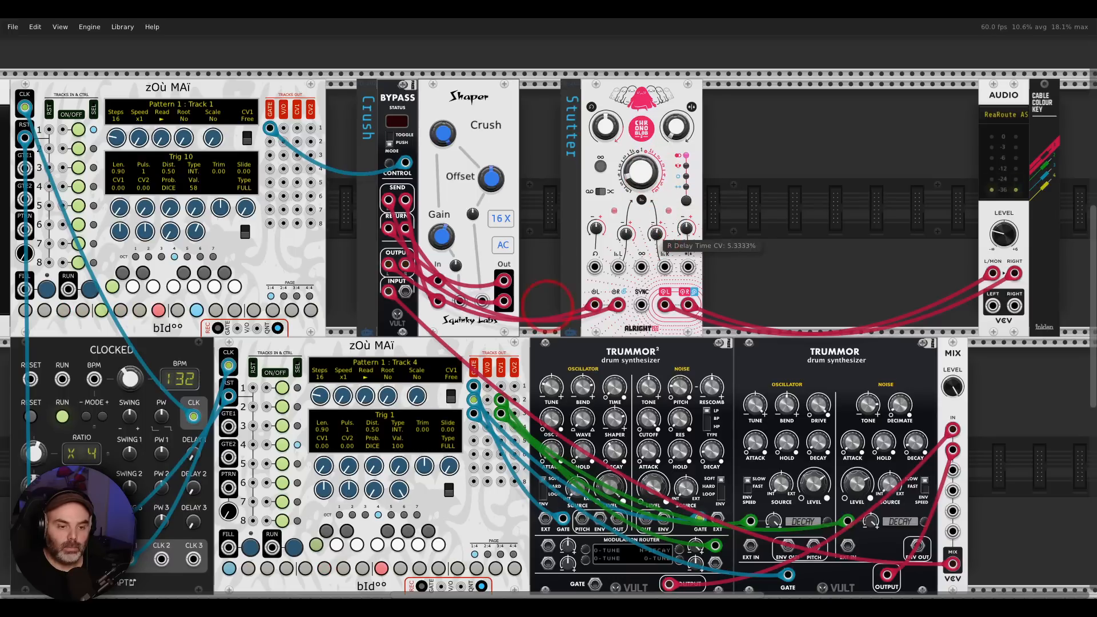
click(601, 166)
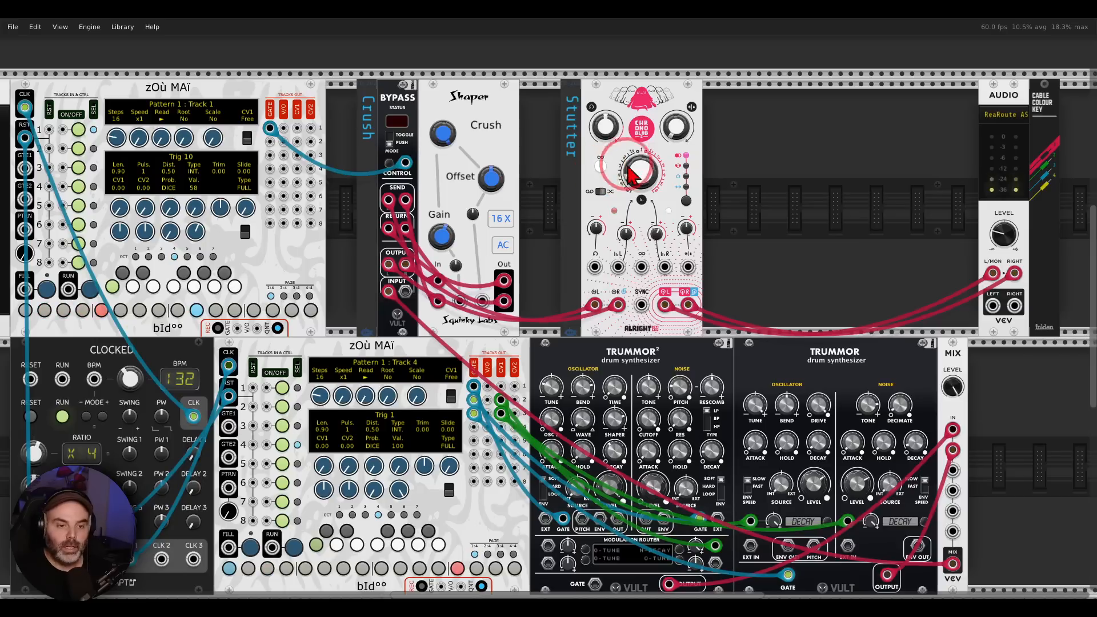
Step: Audition the Chronoblob's stutter by toggling its loop while varying the dry/wet mix and delay time
drag(677, 131, 677, 57)
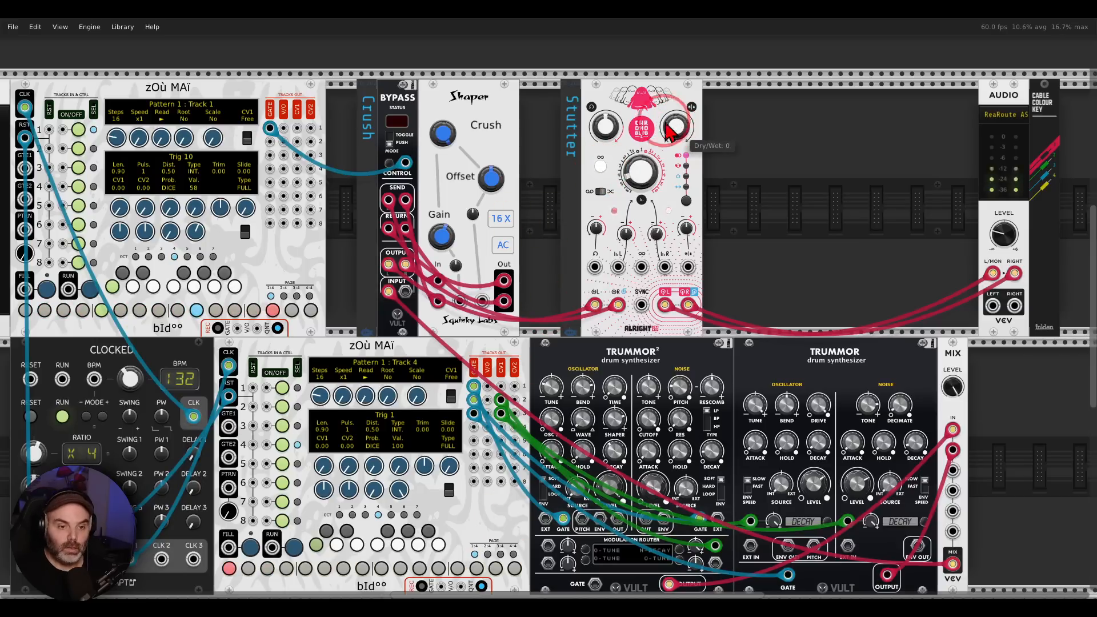
click(601, 166)
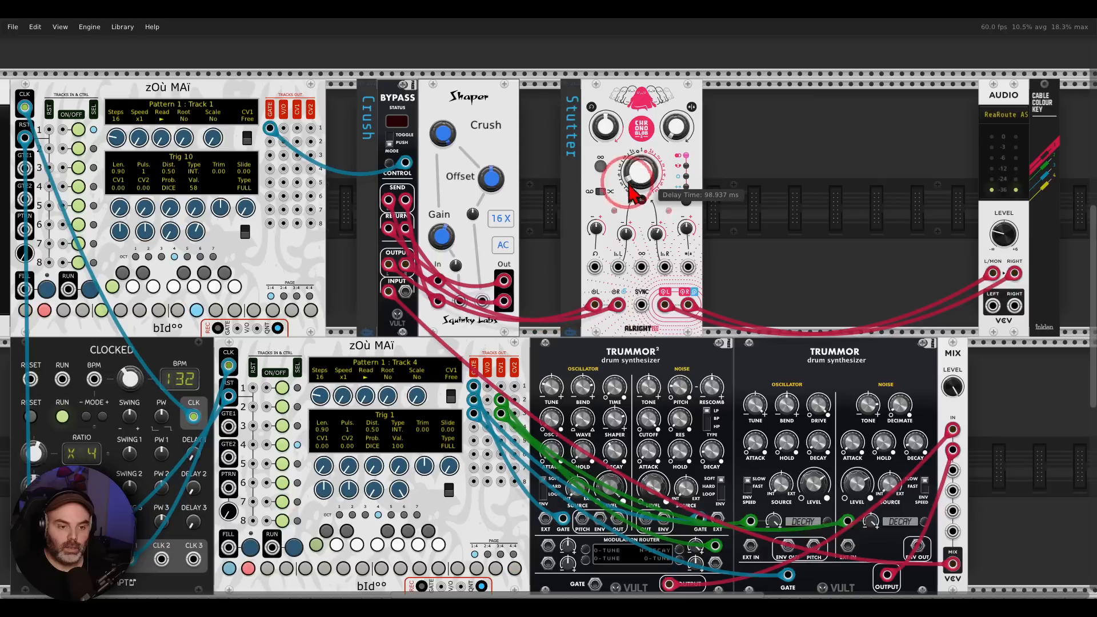
click(655, 235)
click(601, 167)
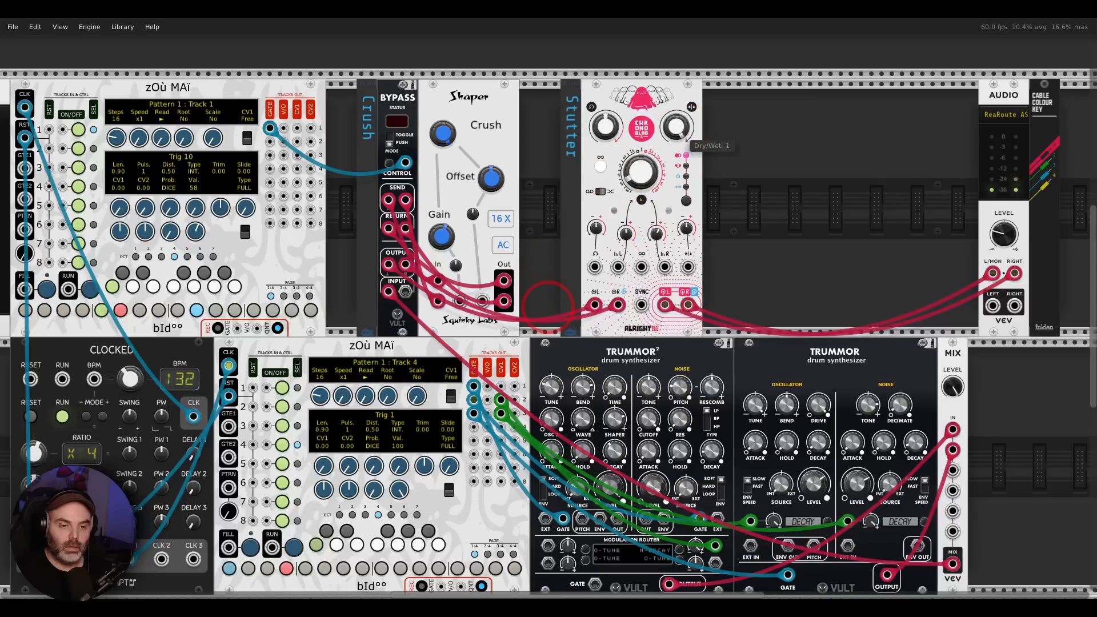
Step: Turn the Chronoblob's dry/wet mix down to 0, disengage its loop and lower its feedback
drag(681, 131, 681, 307)
click(603, 167)
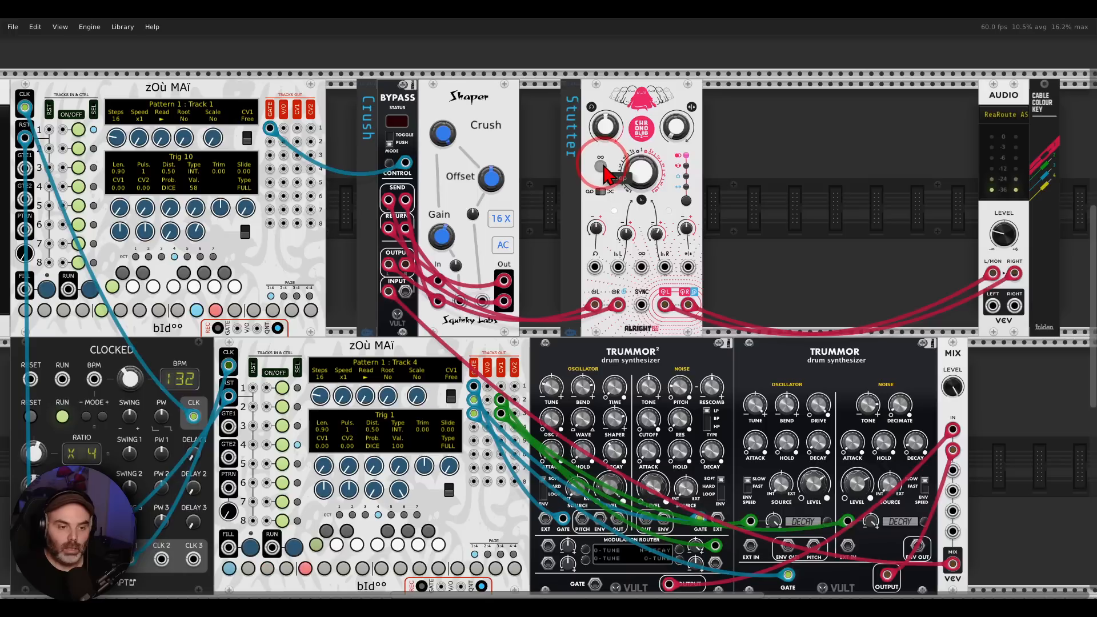
drag(611, 131, 611, 194)
click(695, 179)
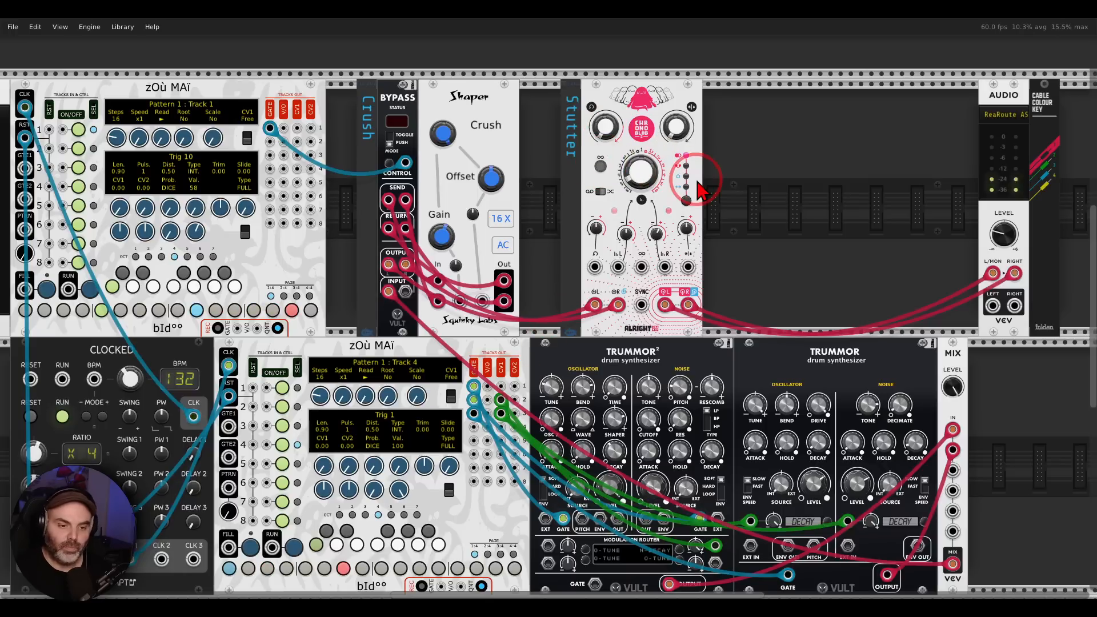
Step: Select Track 2 on the upper zOù MAï sequencer and set it to 8 steps at x2 speed
drag(659, 180, 746, 173)
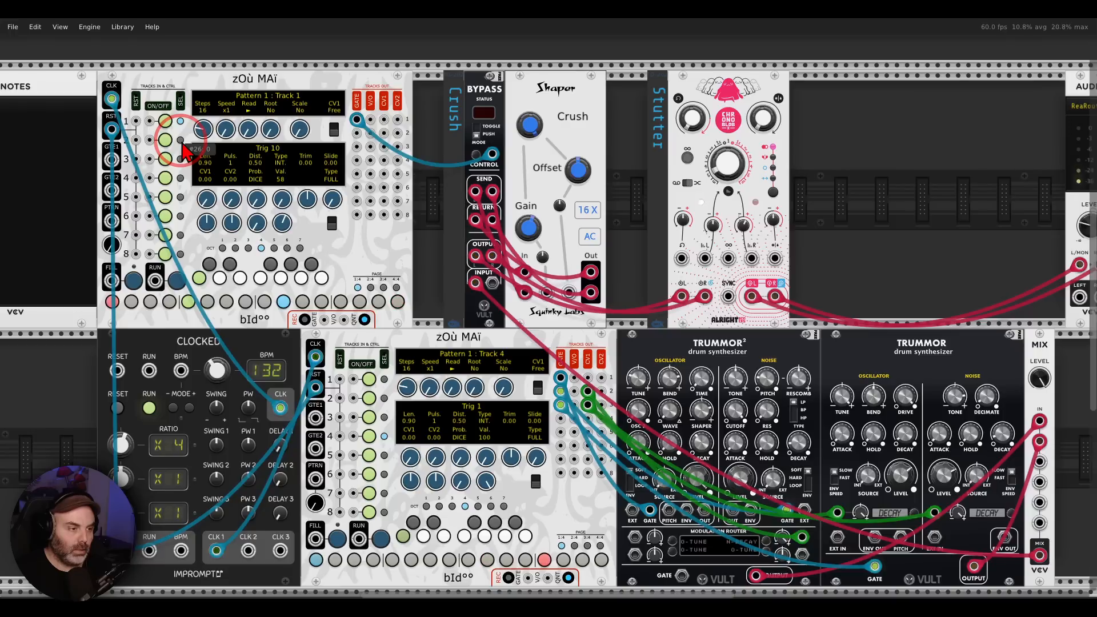
click(181, 141)
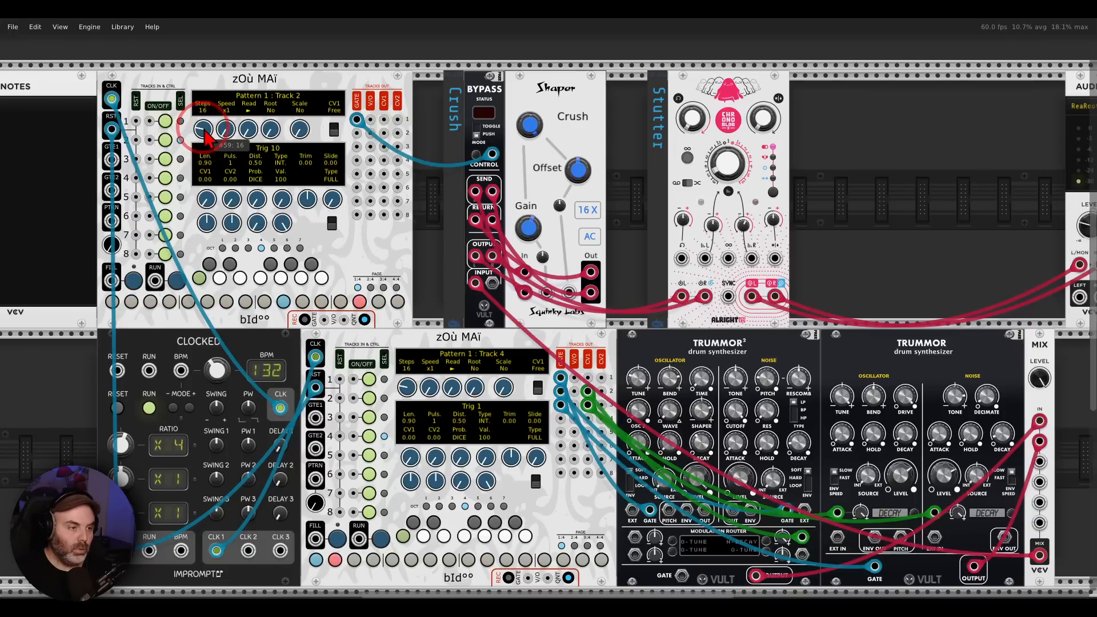
drag(203, 128, 203, 137)
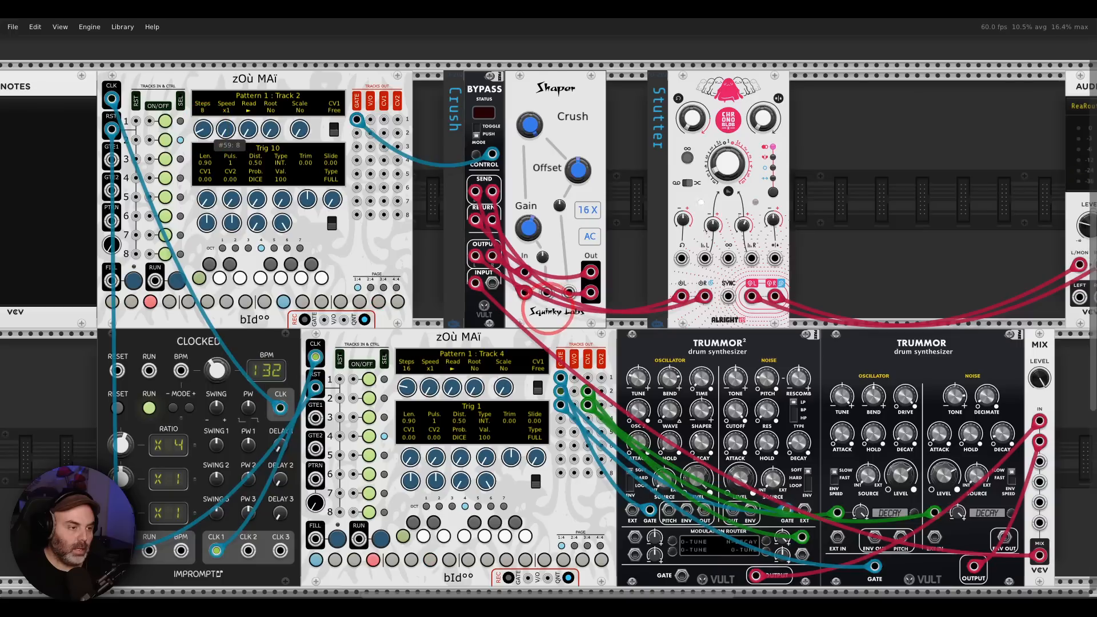
click(224, 131)
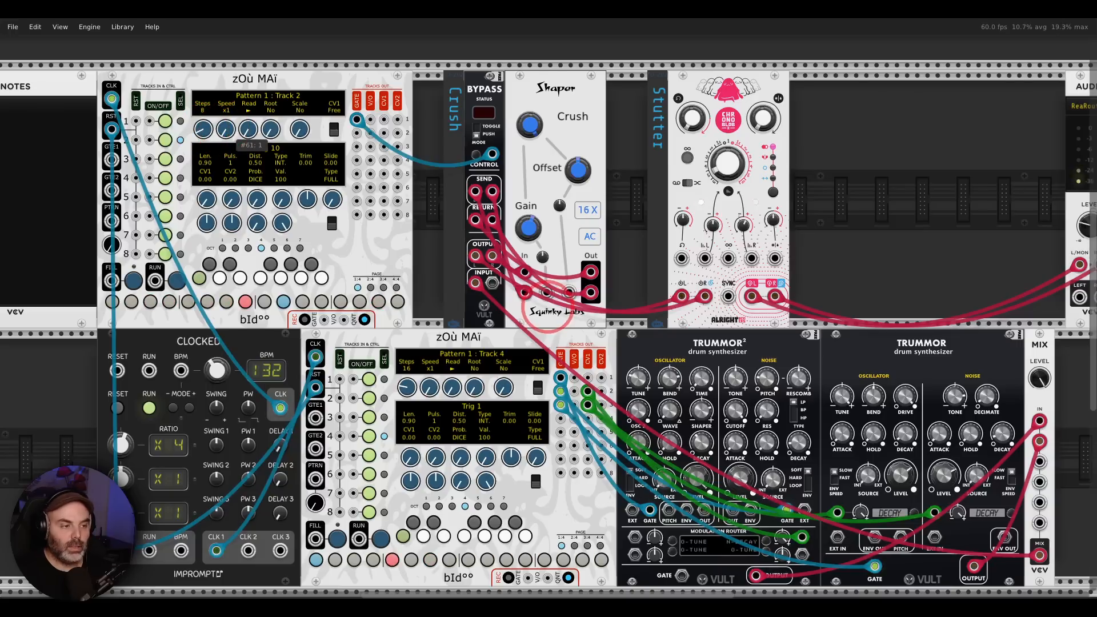
drag(227, 132, 226, 125)
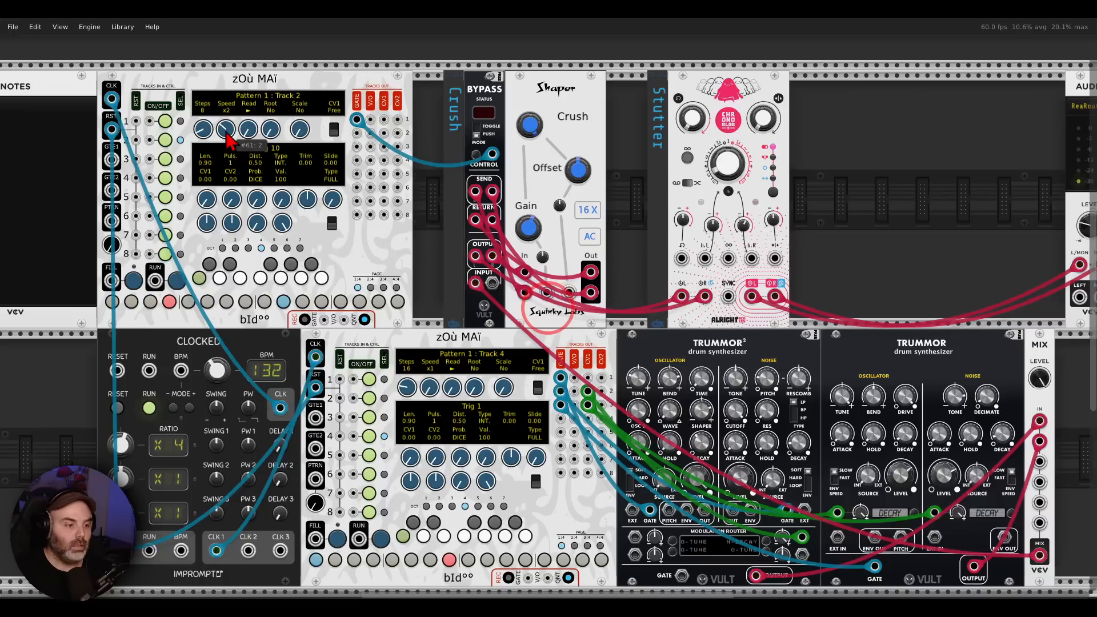
Step: Patch the upper zOù MAï's track 2 gate output into the Chronoblob's Loop Gate input
drag(312, 223, 391, 227)
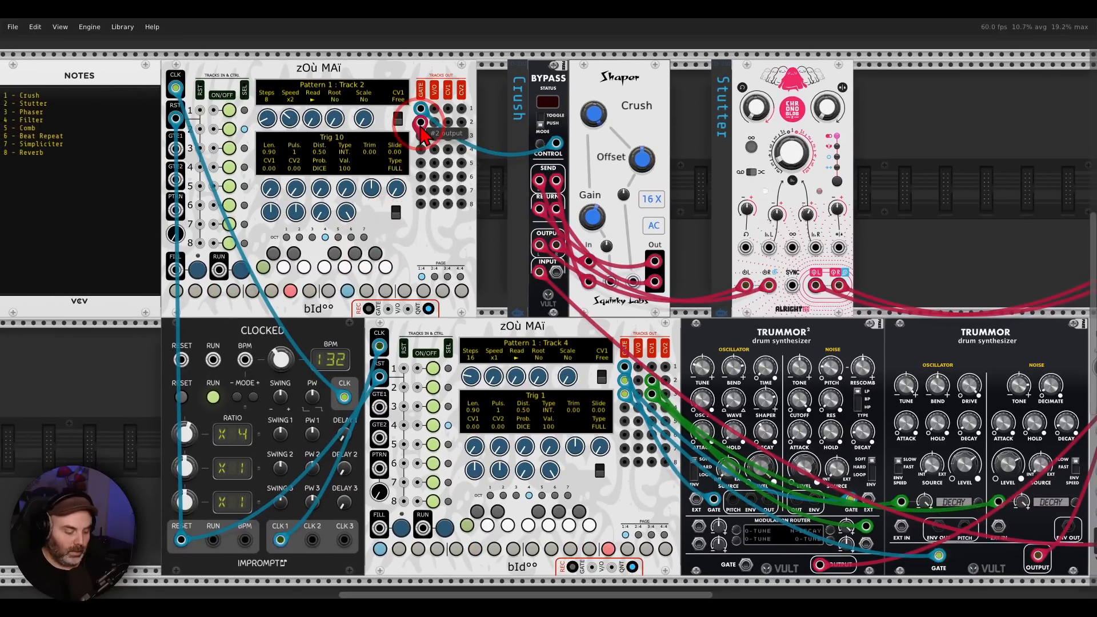
drag(421, 122, 793, 249)
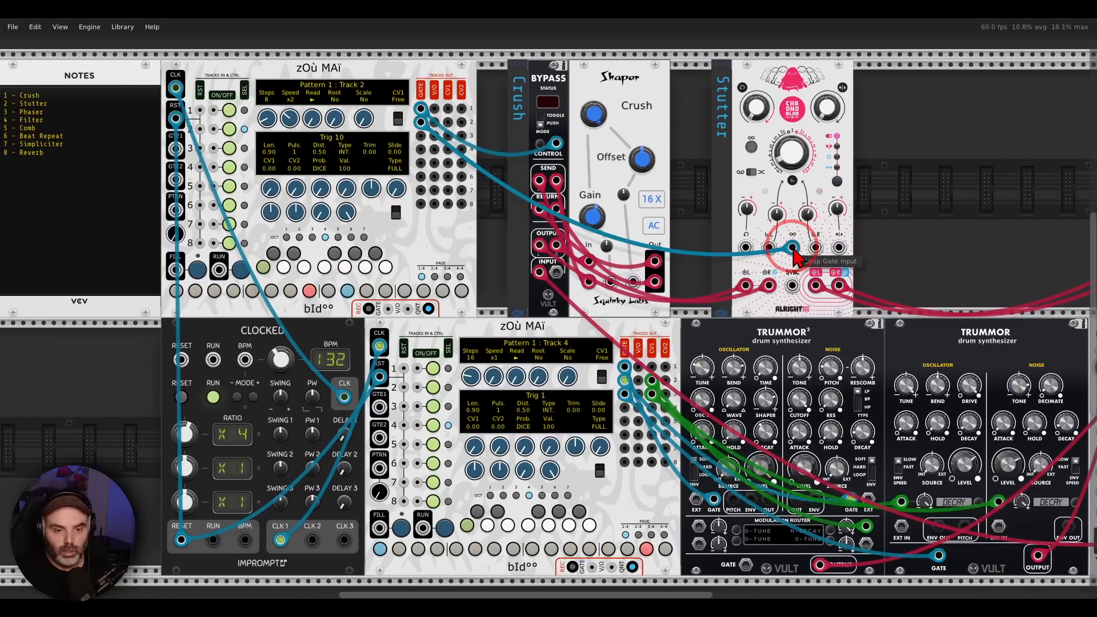
Step: Activate trig 3 on Track 2 with 3 pulses to fire the Chronoblob's loop, and adjust its dry/wet mix
scroll(828, 206, right, 2)
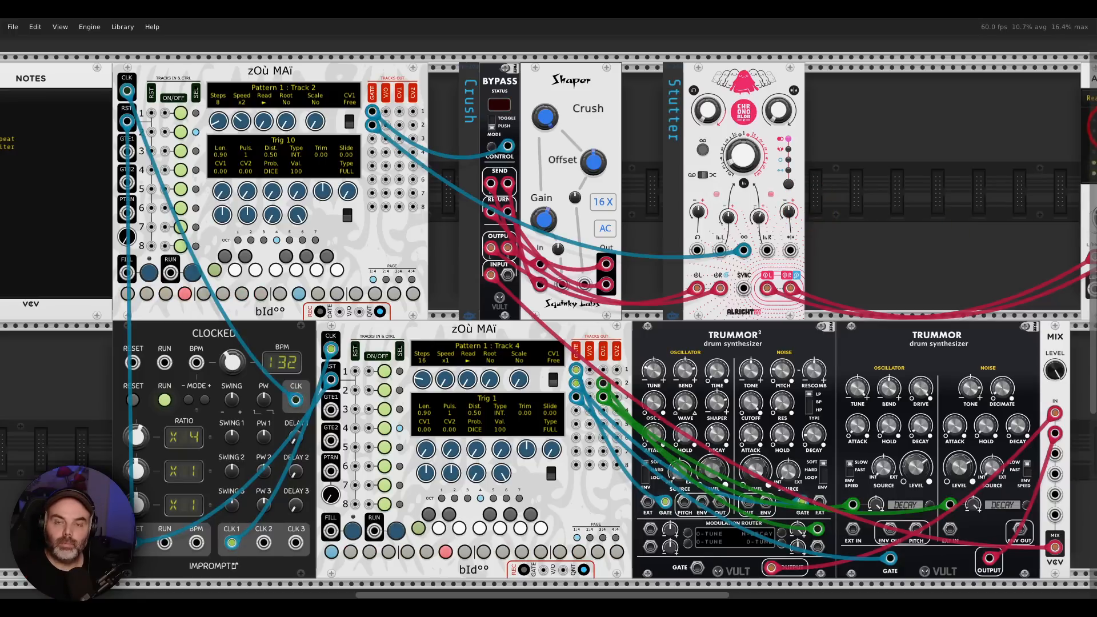
drag(690, 191, 752, 183)
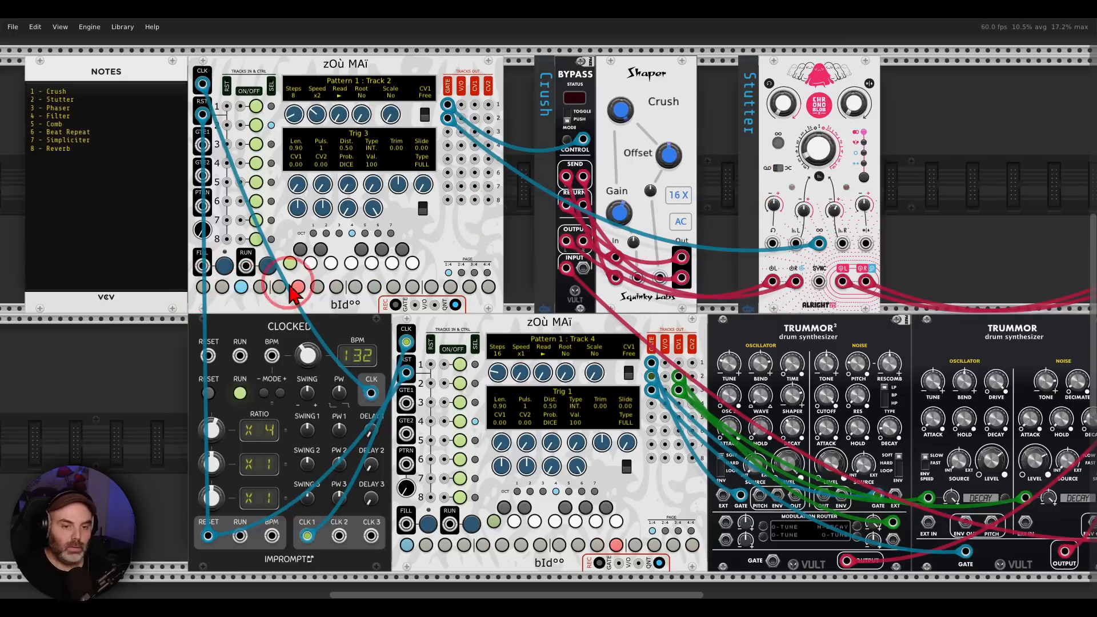
click(783, 162)
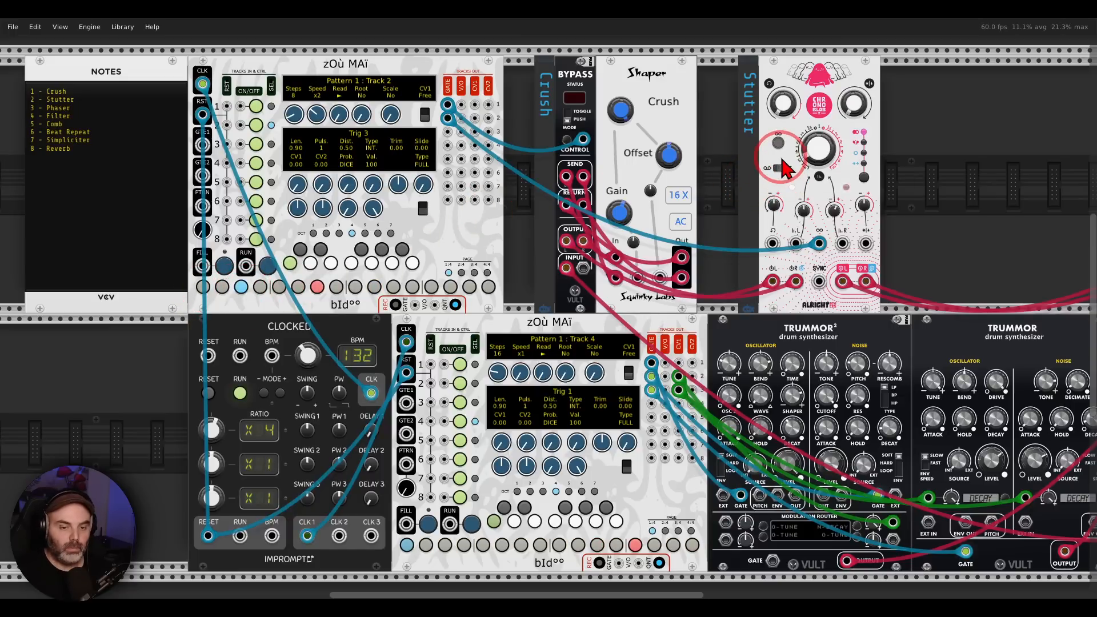
drag(857, 107, 857, 99)
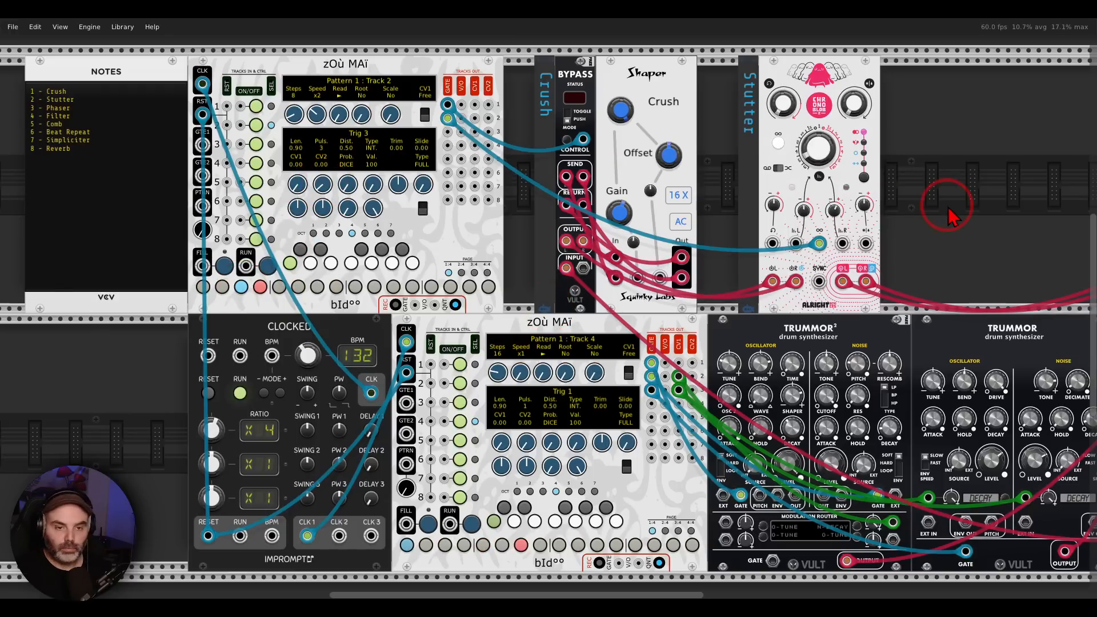
Step: Patch the track 2 gate also into the Chronoblob's Dry/Wet CV input with a green cable, and set the delay time to about 45 ms
drag(944, 208, 814, 209)
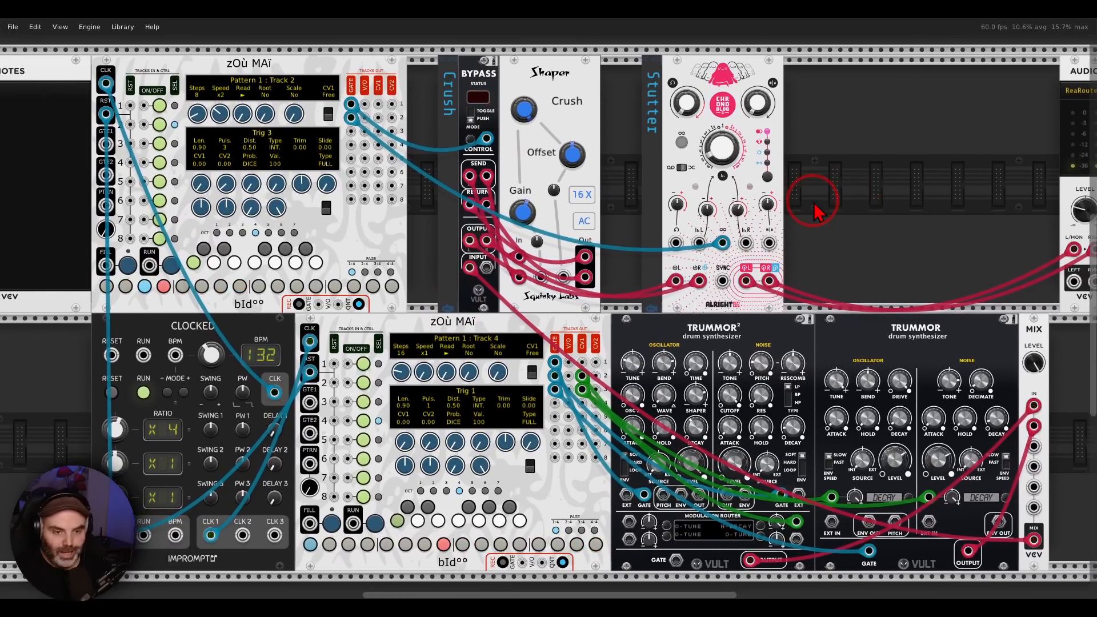
drag(725, 242, 768, 244)
scroll(769, 244, up, 1)
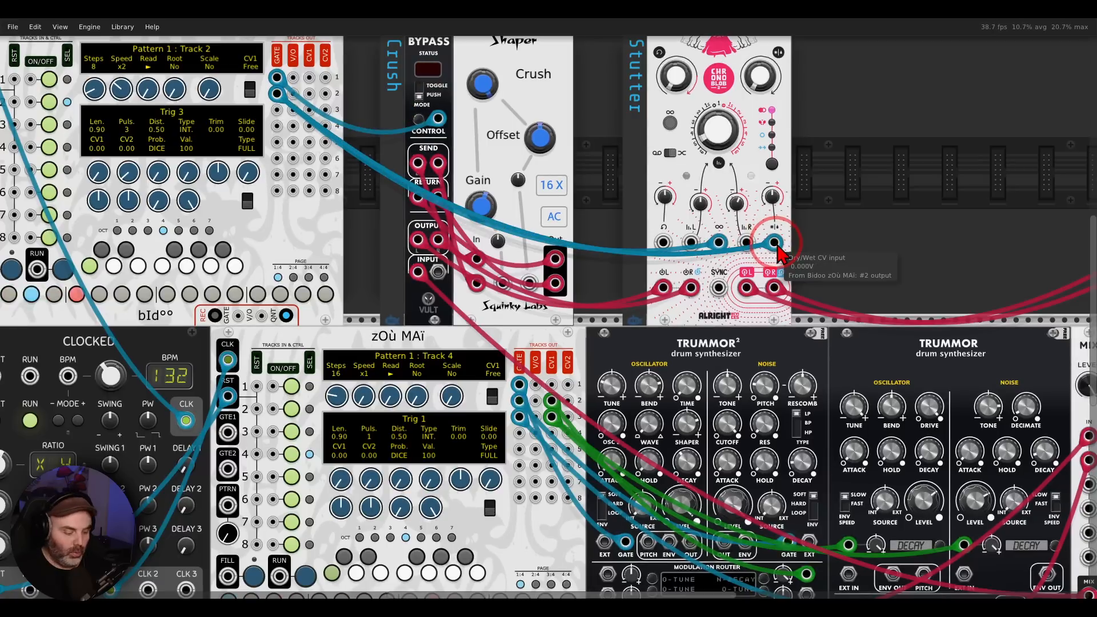
scroll(800, 248, up, 4)
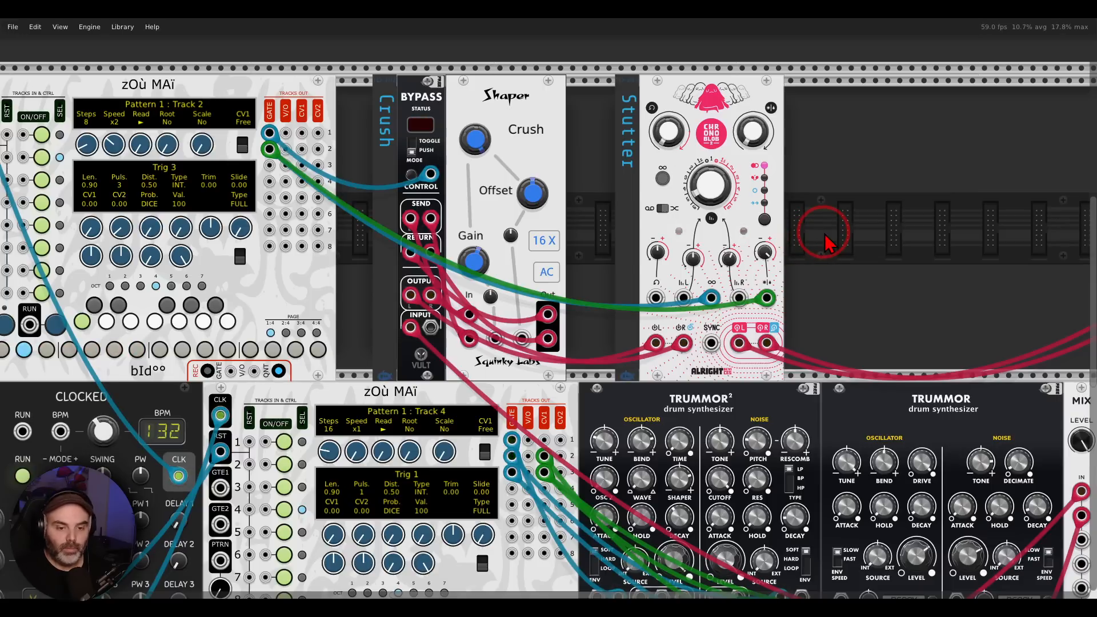
drag(624, 245, 734, 228)
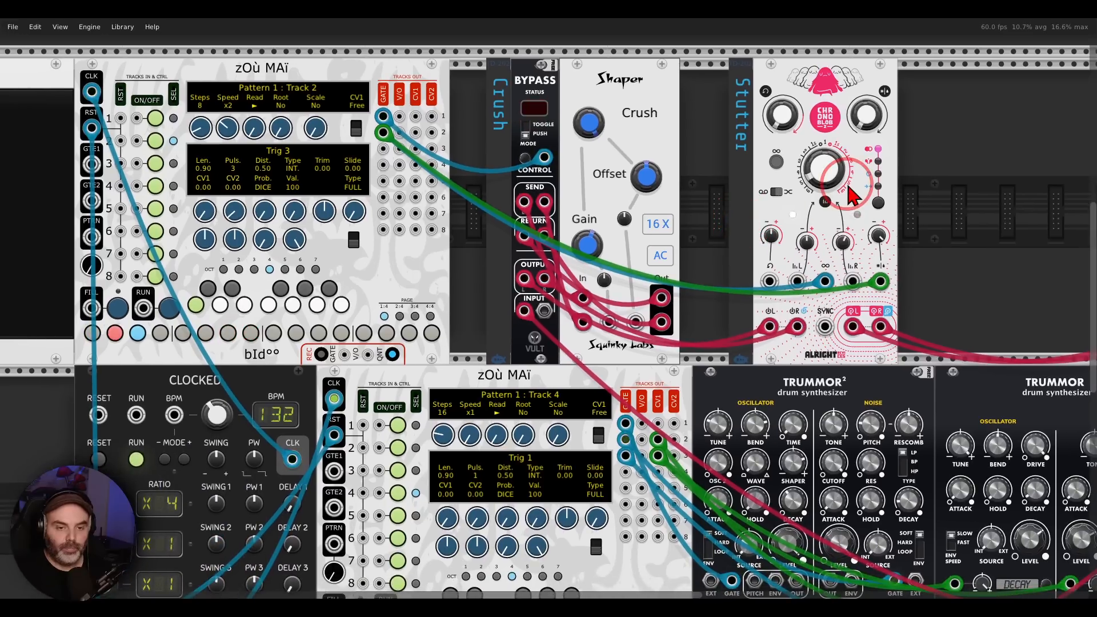
click(828, 170)
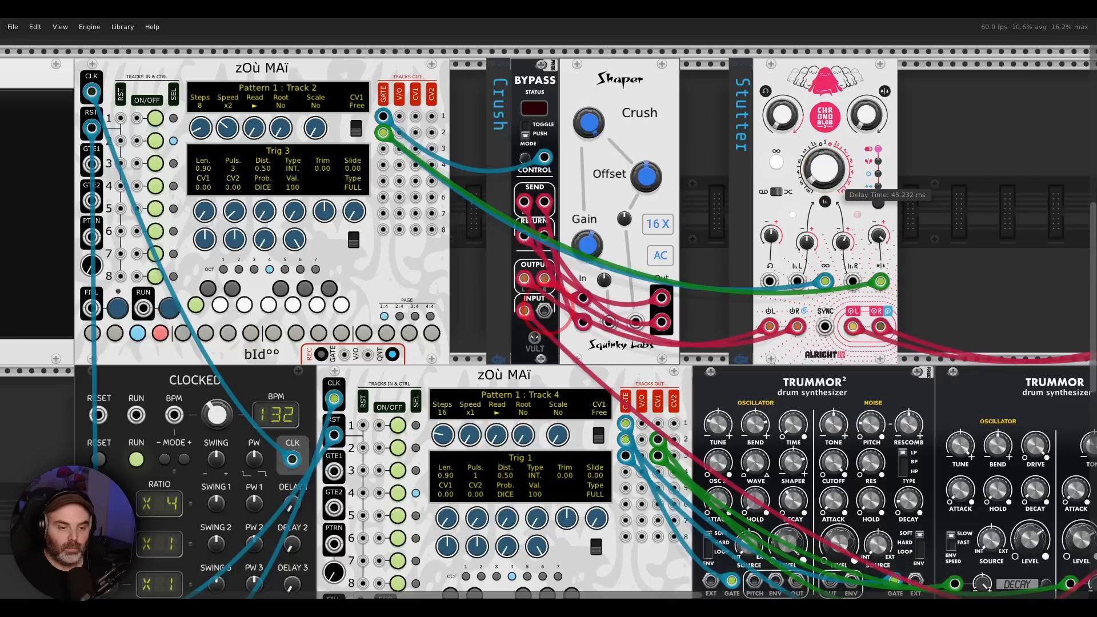
Step: Add trig 6 with 3 pulses on Track 2, and set DICE probability to 51 for trig 3 and 58 for trig 6
click(205, 334)
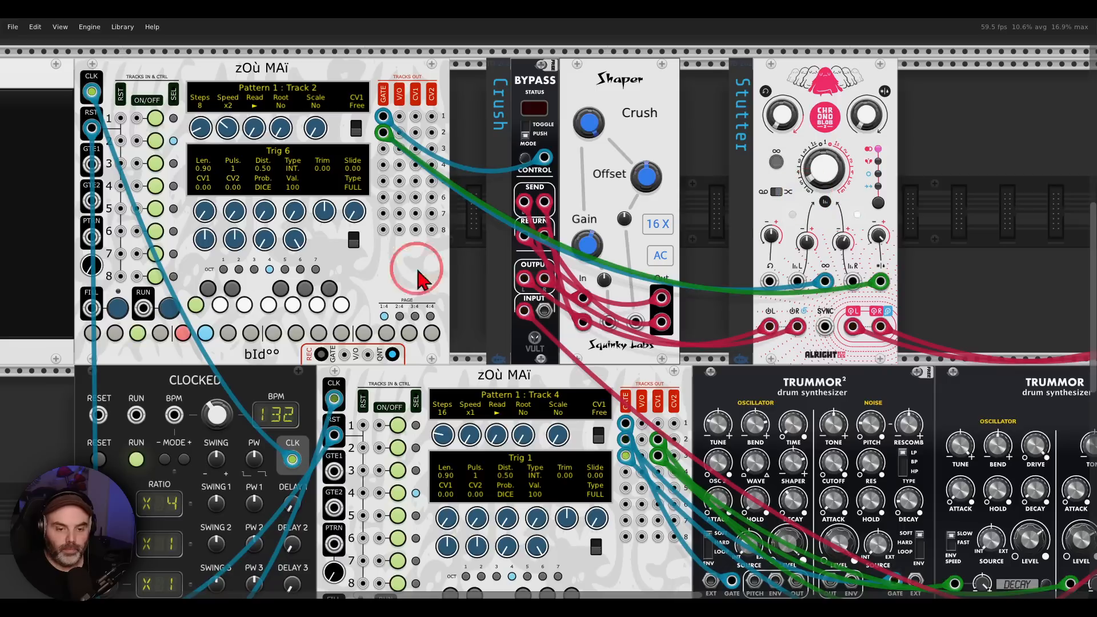
click(137, 333)
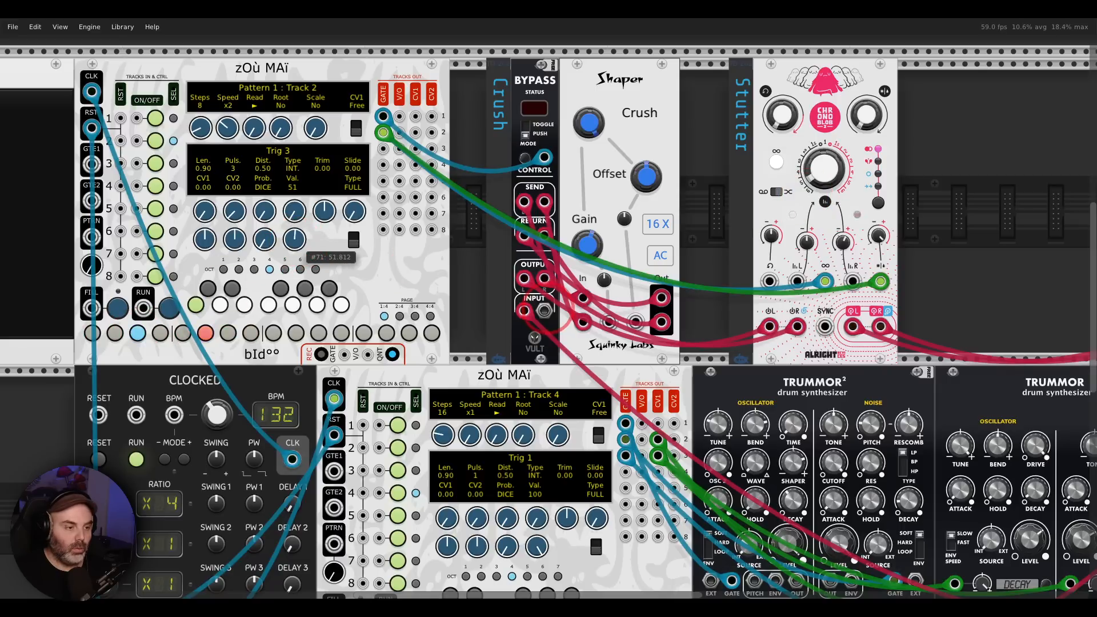
click(205, 333)
drag(242, 211, 242, 183)
mouse_move(299, 240)
mouse_down()
mouse_move(299, 365)
mouse_move(295, 257)
mouse_up()
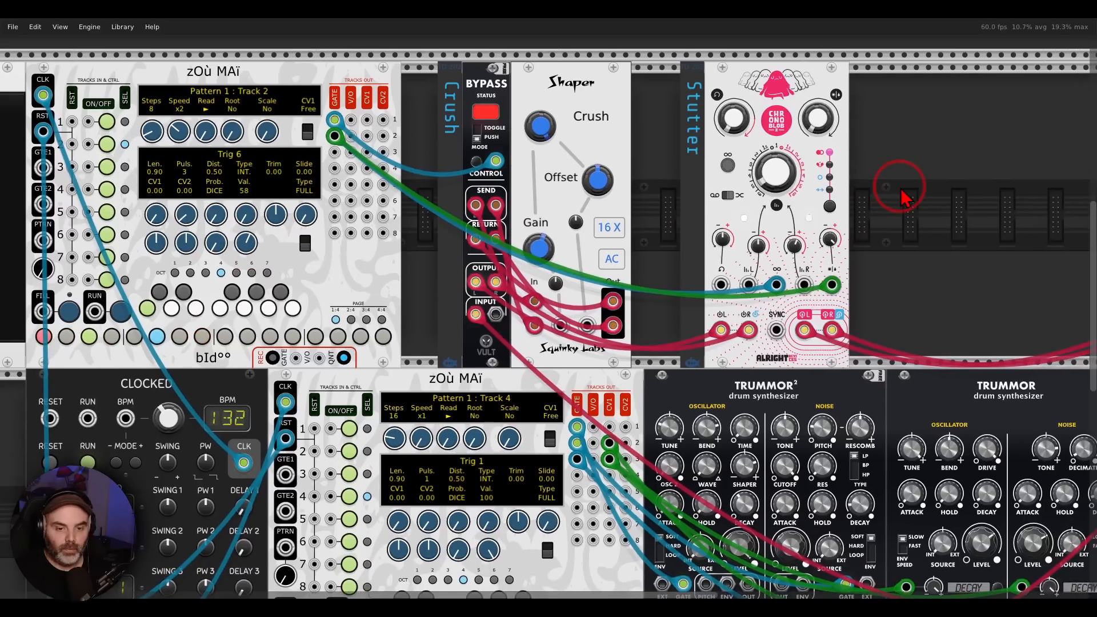
Step: Add a Bogaudio S&H beside the Chronoblob, gate it from track 2, and patch its first output into the left delay time CV input
right_click(902, 189)
drag(249, 107, 779, 216)
drag(780, 283, 868, 110)
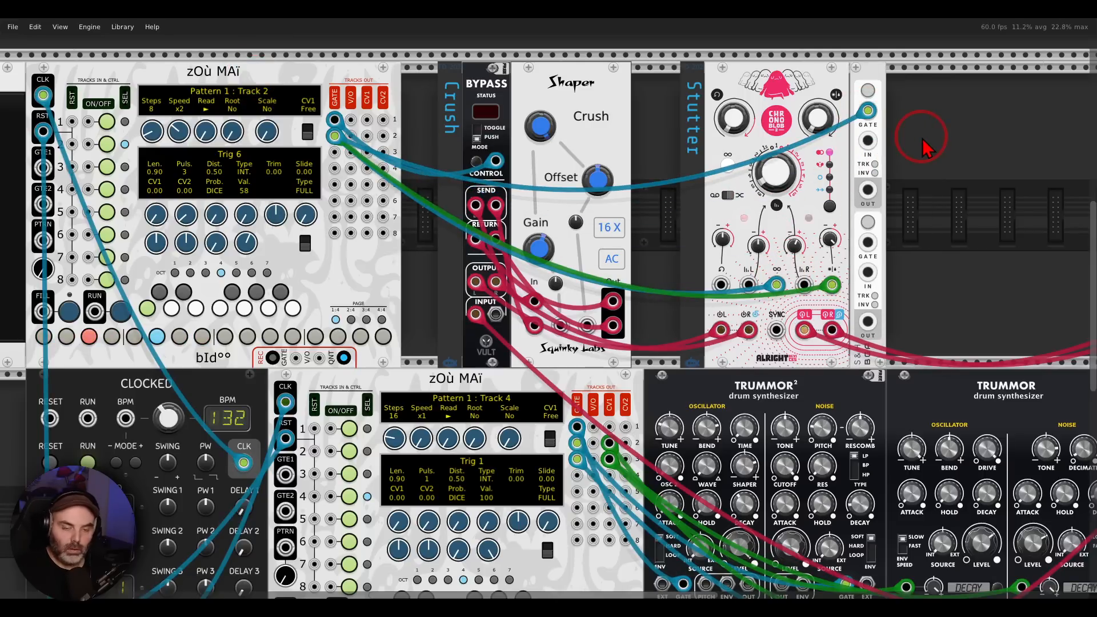
drag(867, 189, 748, 285)
Step: Set the S&H module's normal range to +/-5V
right_click(869, 81)
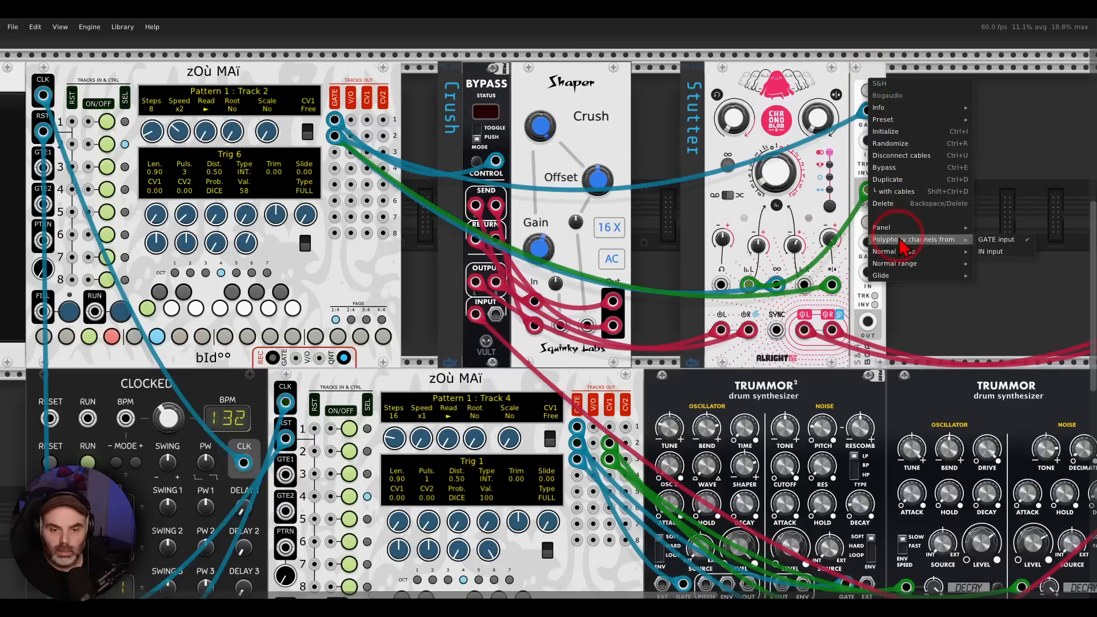
mouse_move(897, 272)
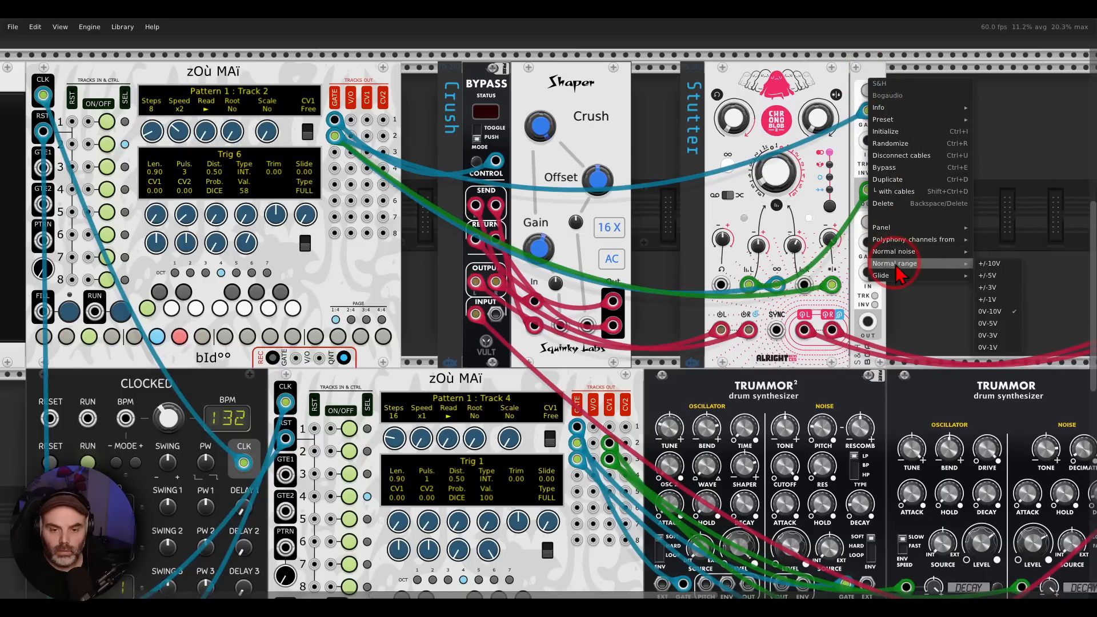
click(994, 276)
Step: Patch the second S&H output into the Chronoblob's right delay time CV input with a green cable, and set the delay time to about 162 ms
right_click(868, 321)
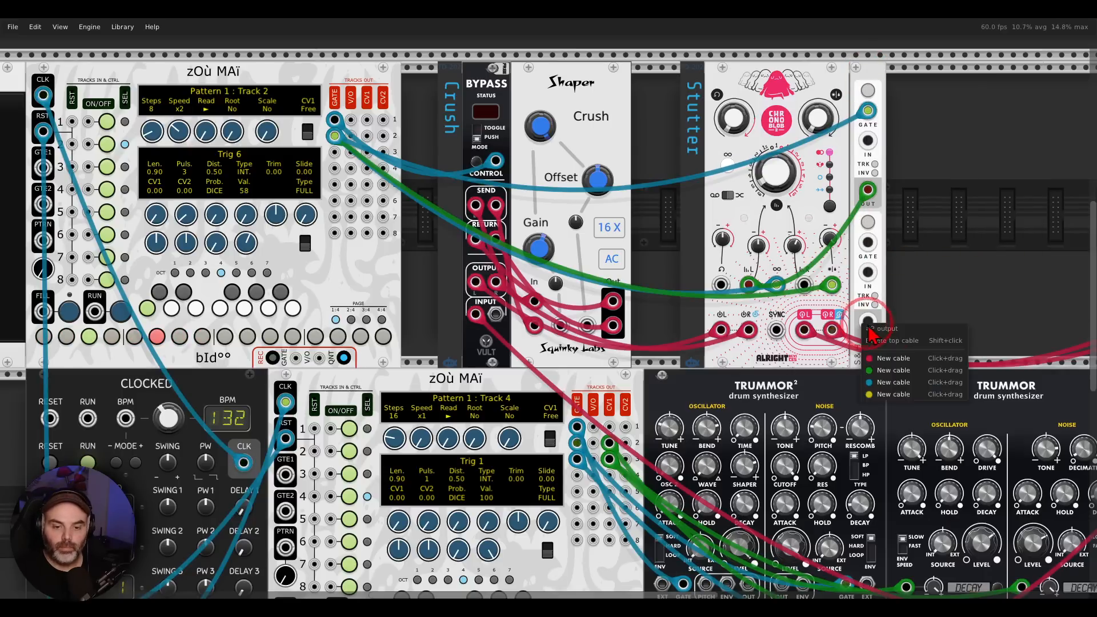
click(865, 351)
click(805, 285)
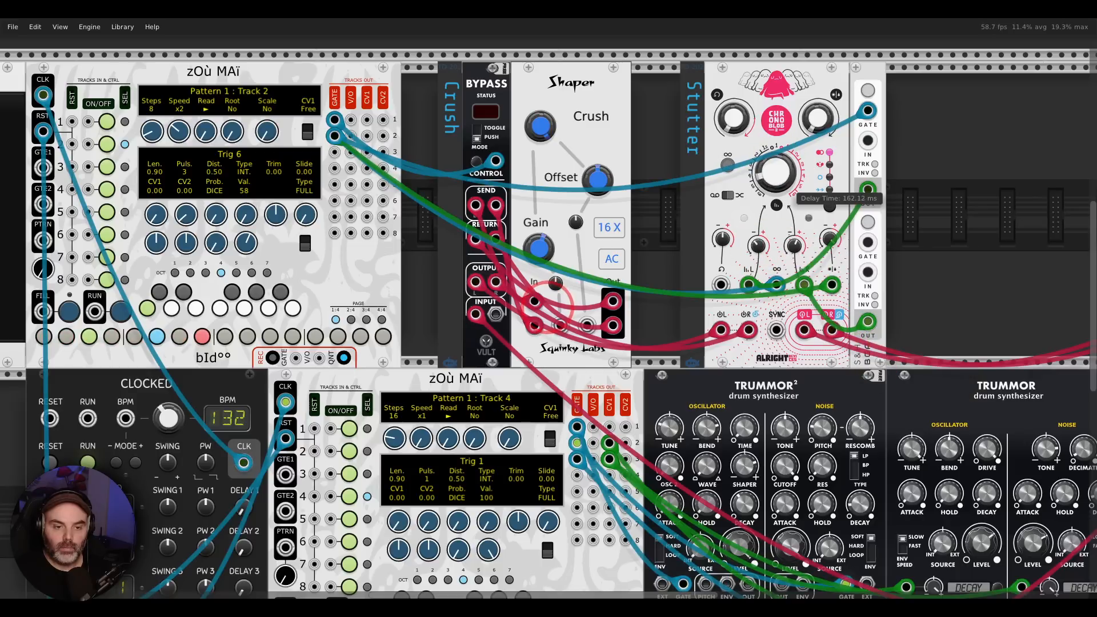
click(915, 148)
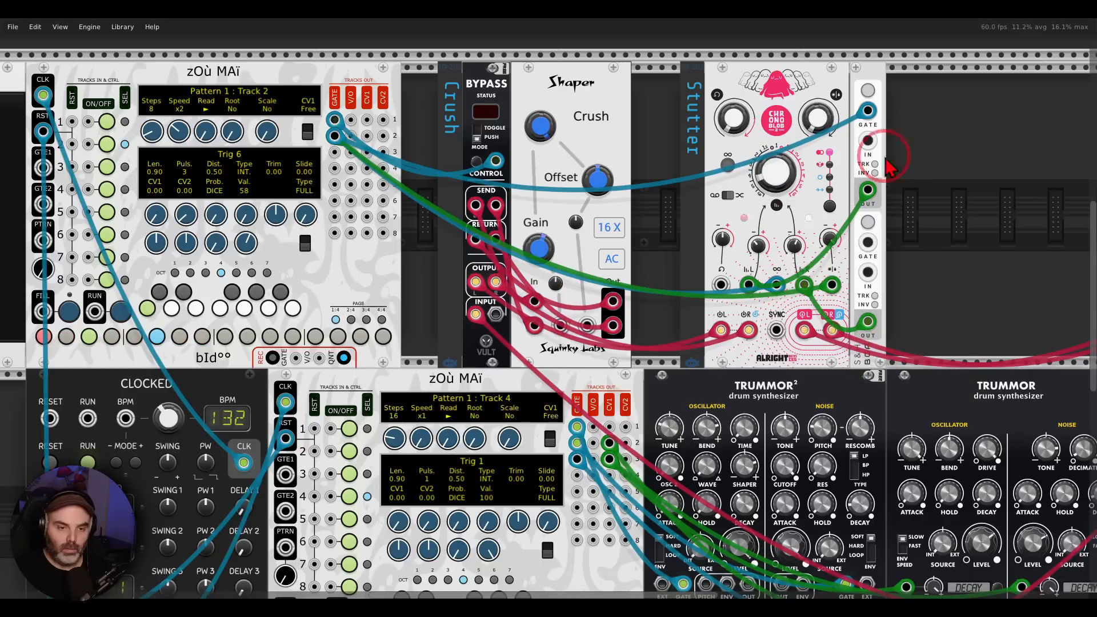
Step: Activate trig 8 on Track 2 with DICE probability set to 56, and listen to the sequenced stutter
scroll(694, 217, down, 4)
scroll(708, 216, up, 2)
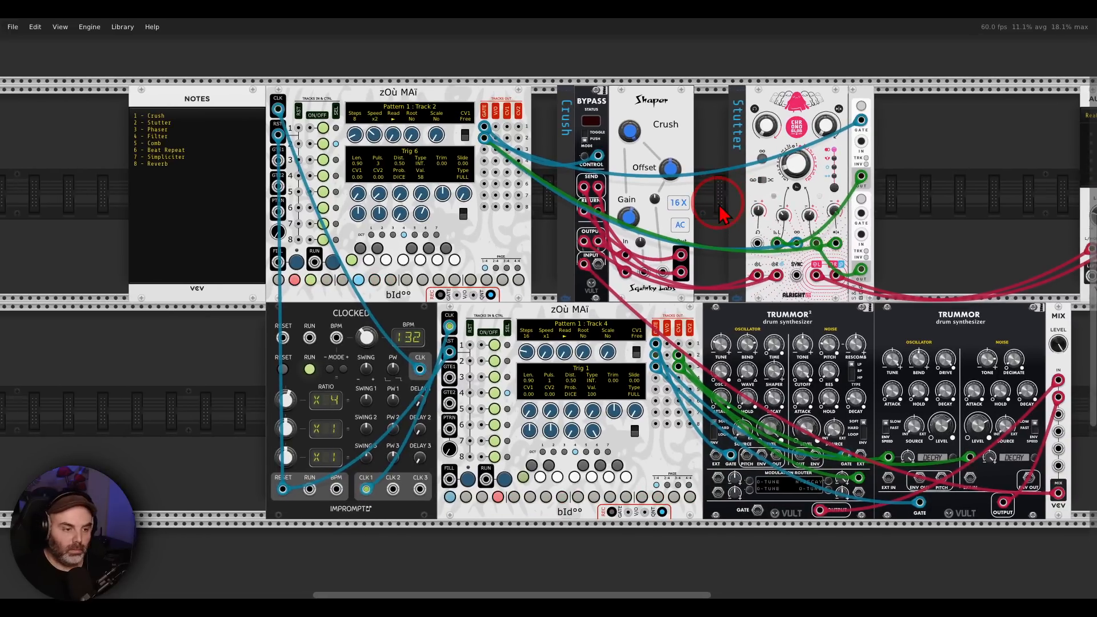
click(390, 286)
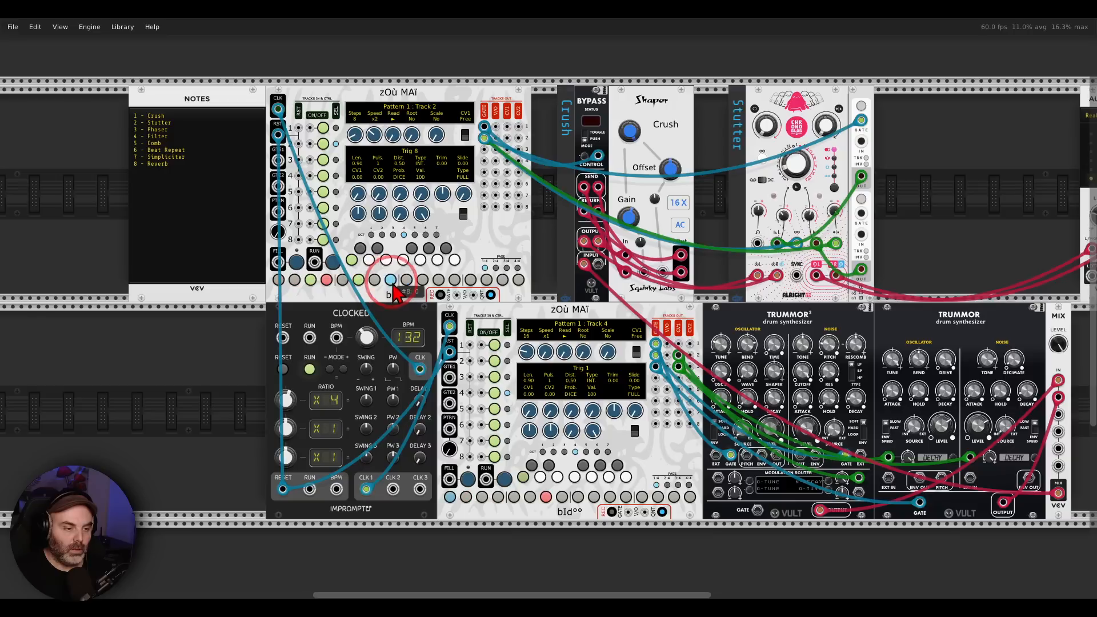
click(326, 281)
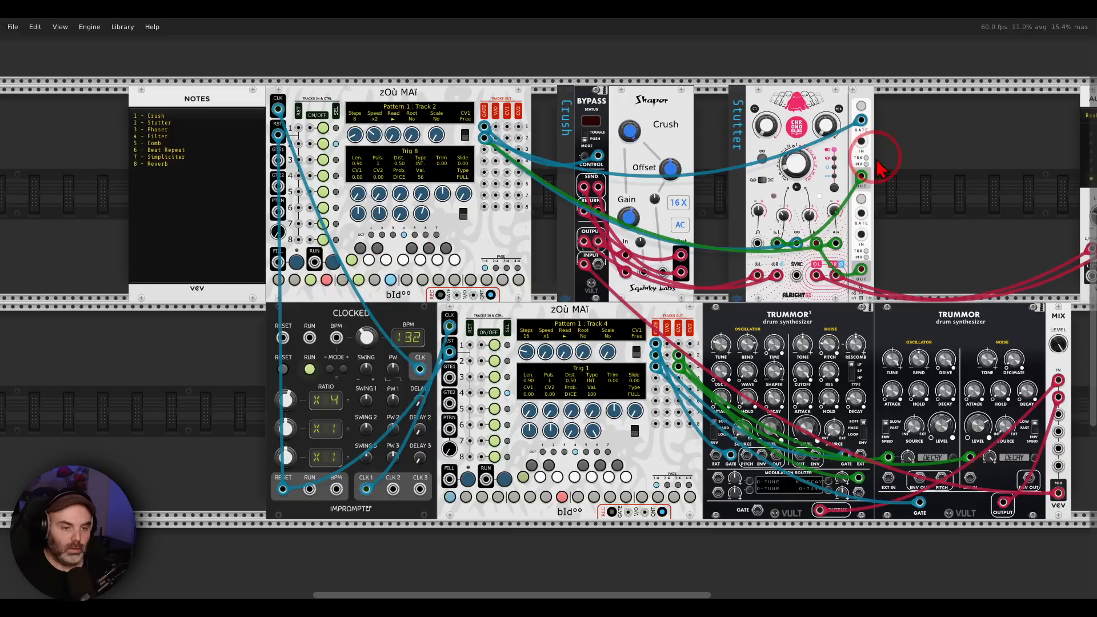
click(912, 166)
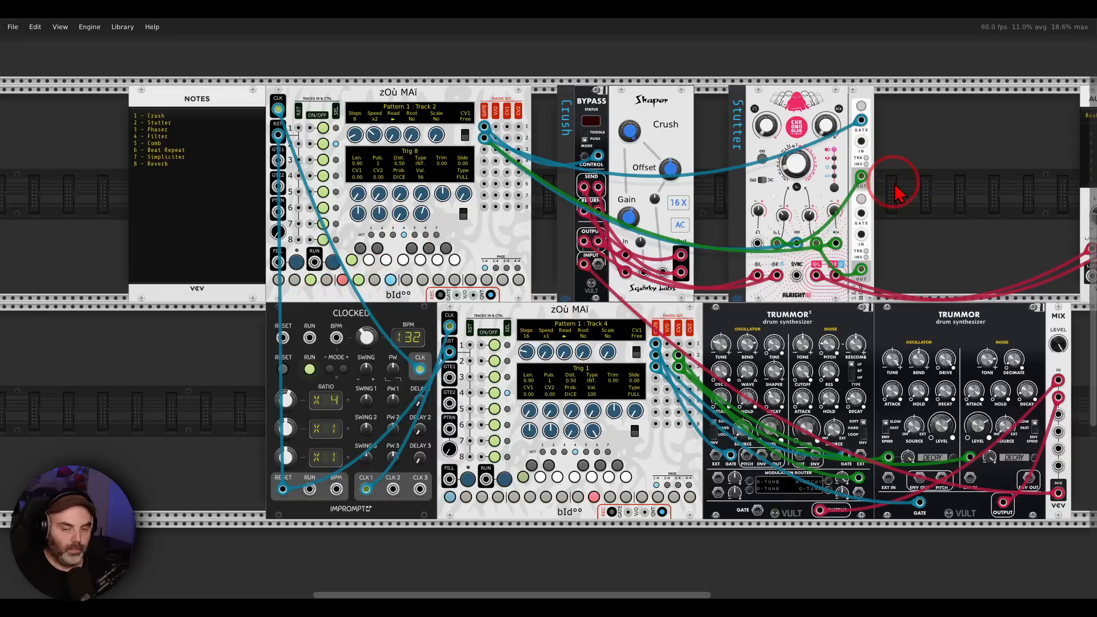
drag(930, 177, 918, 182)
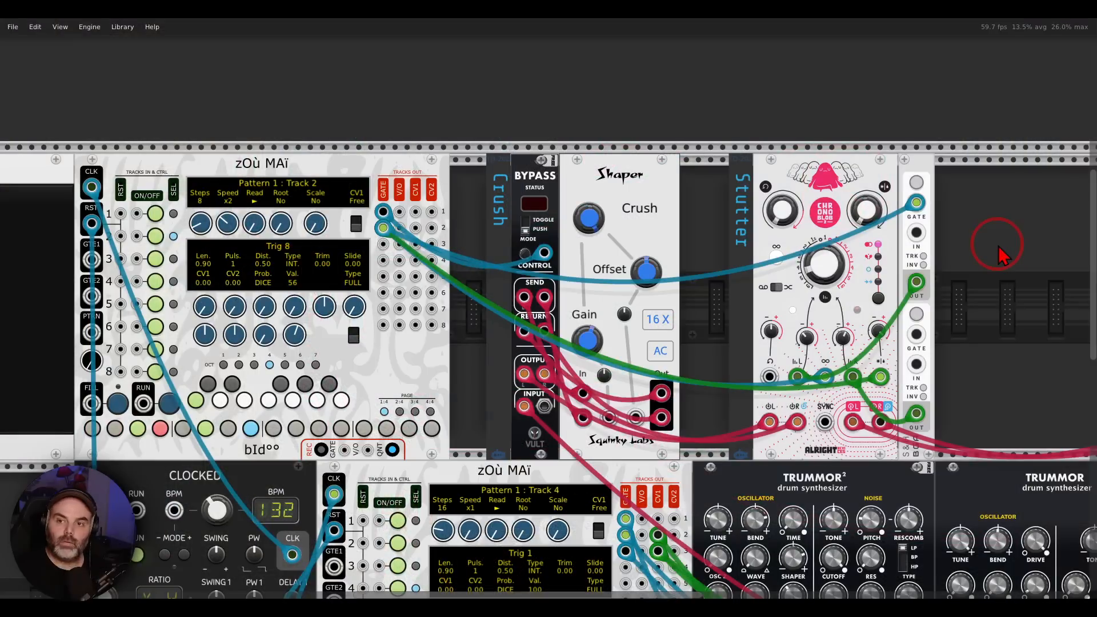
Step: Switch off tracks 1 and 2 on the effects sequencer so Crush and Stutter are no longer triggered
scroll(964, 220, down, 2)
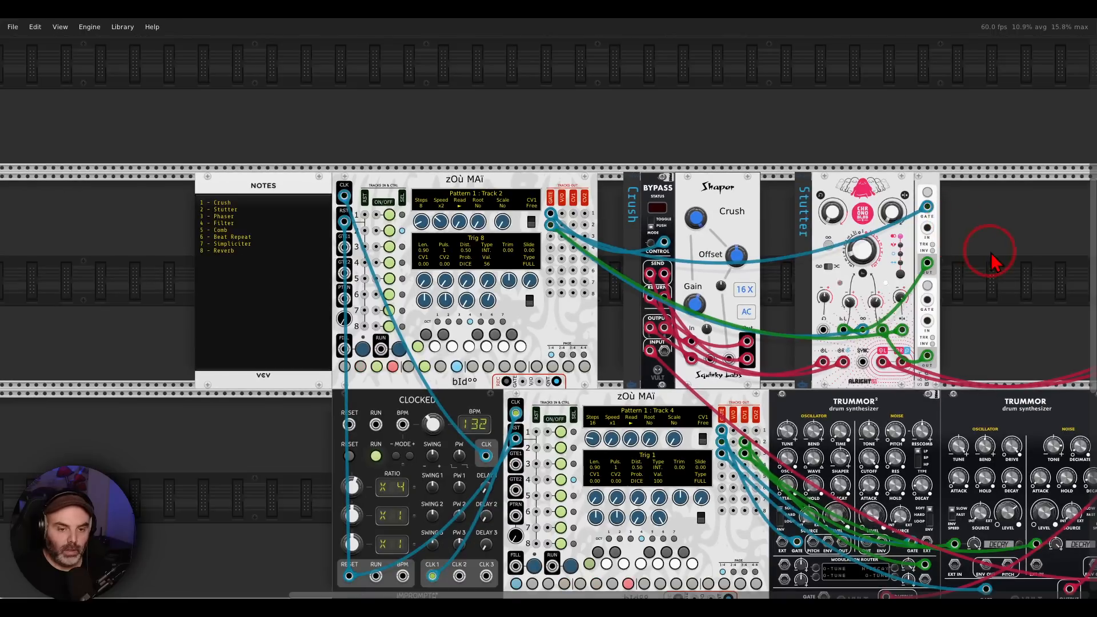
drag(993, 253, 870, 194)
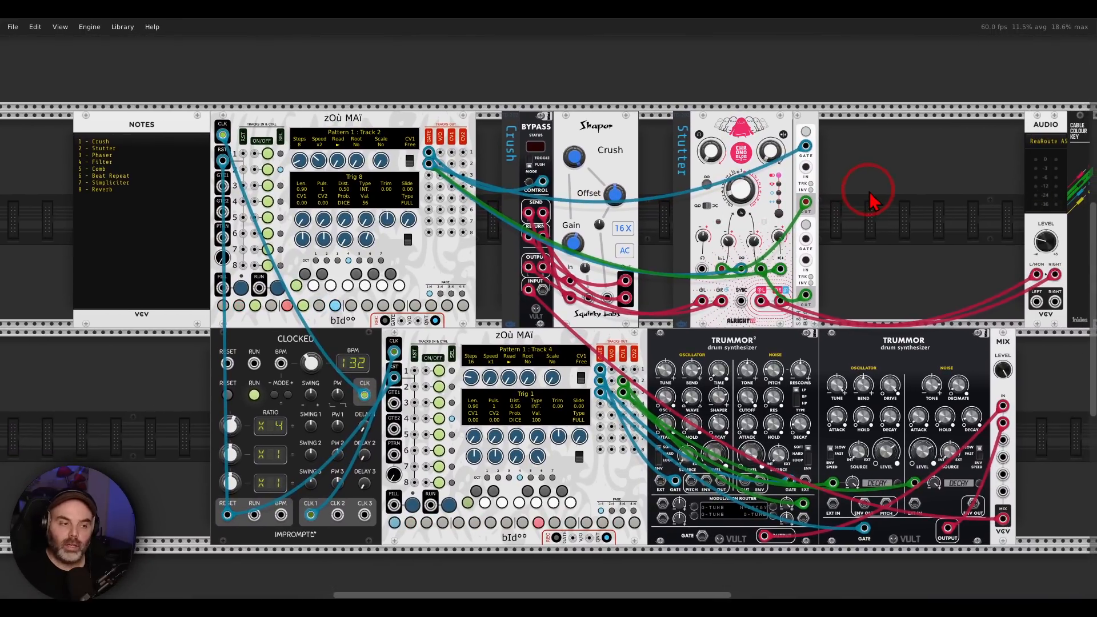
click(268, 154)
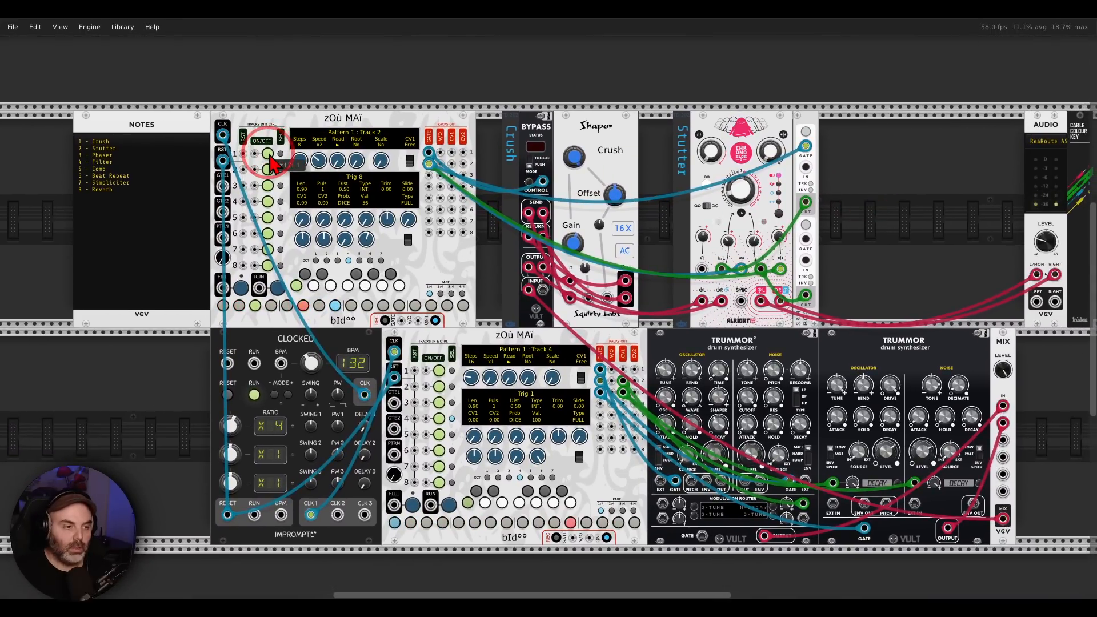
scroll(271, 163, up, 3)
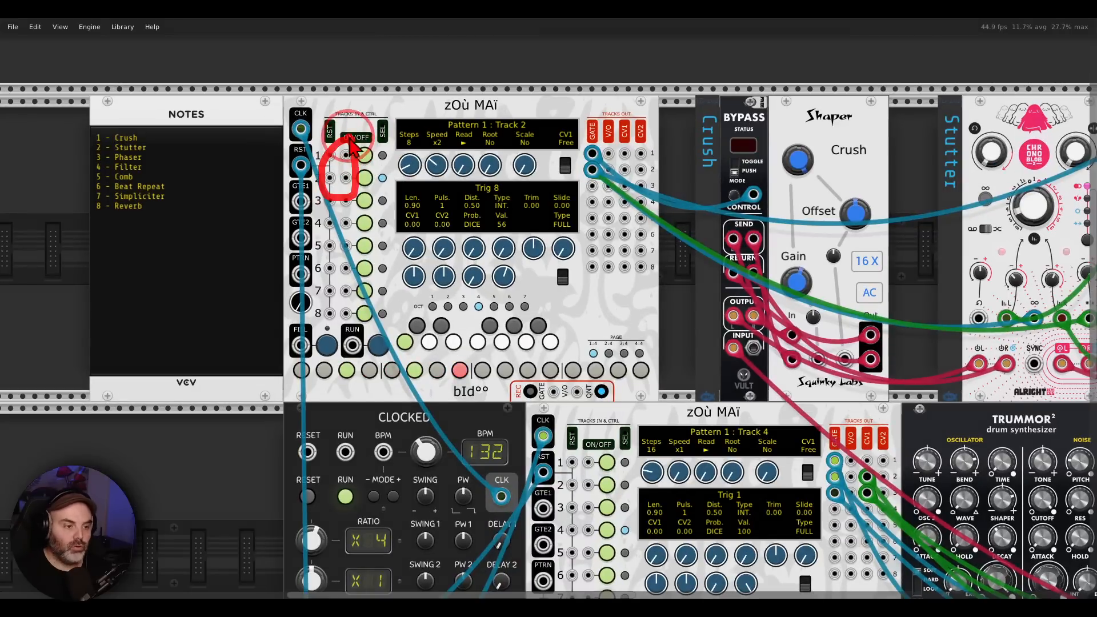
click(365, 161)
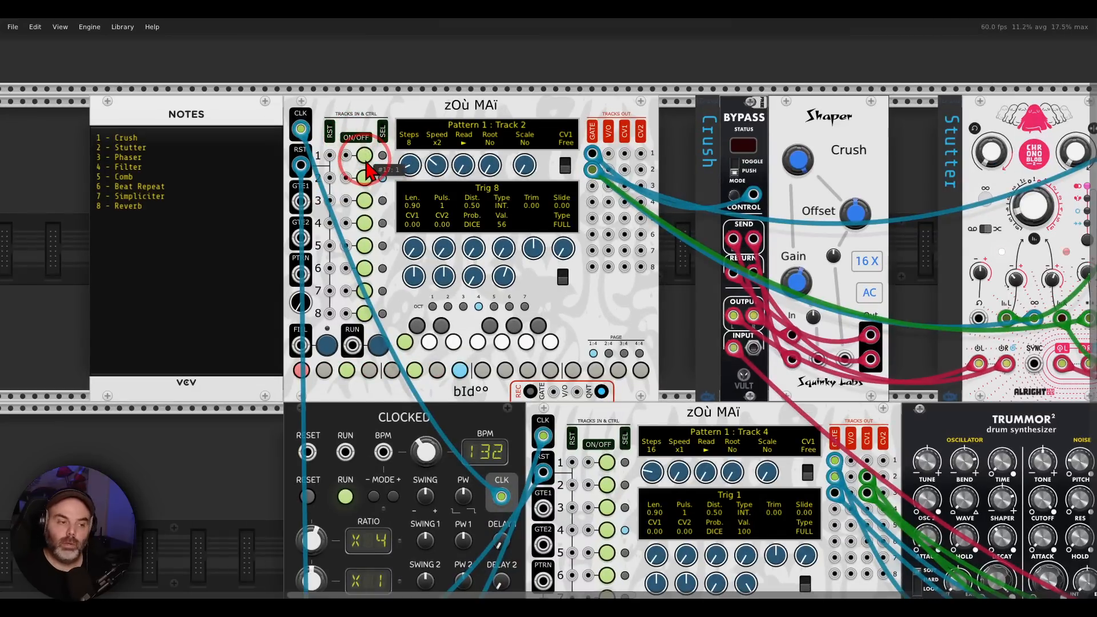
click(365, 160)
click(366, 178)
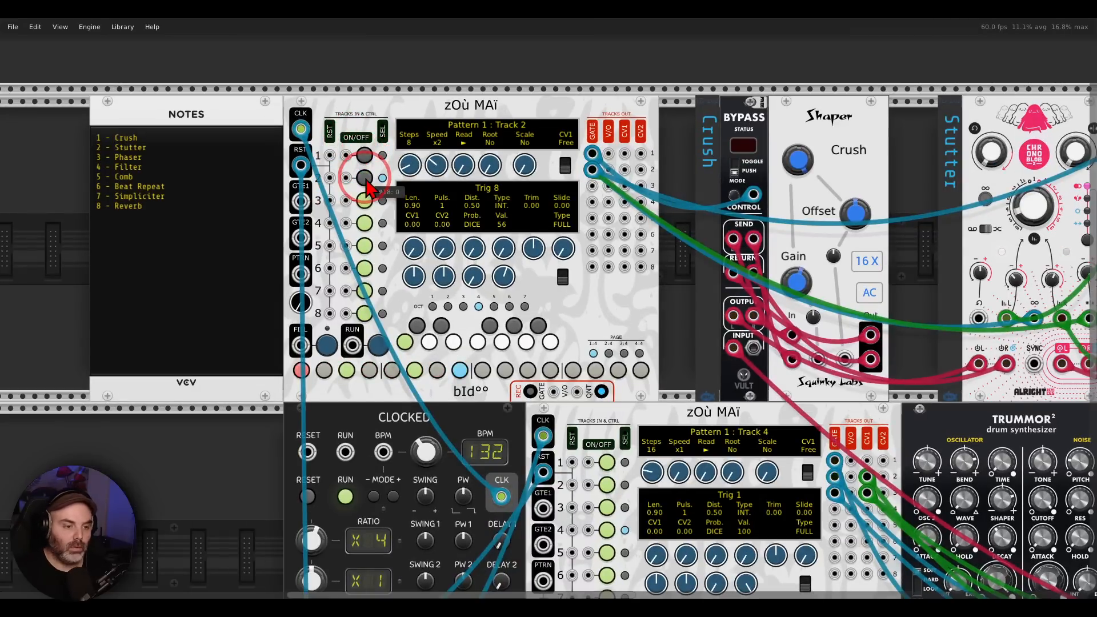
Step: Turn the drum mixer's level down to 0%
drag(802, 393, 594, 306)
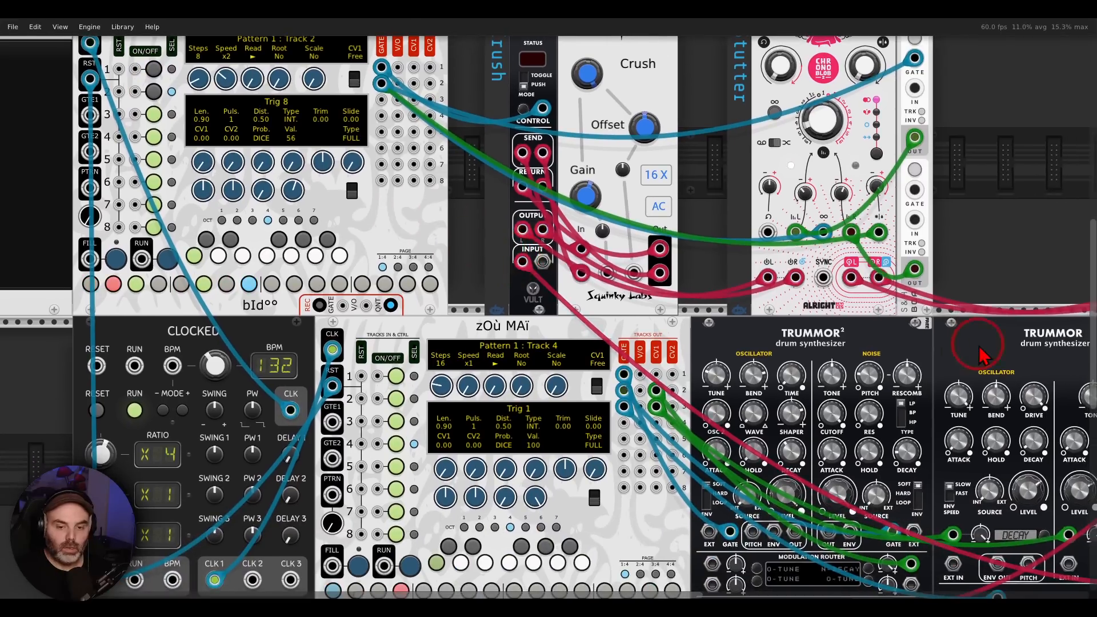
drag(981, 352, 563, 325)
drag(784, 373, 783, 514)
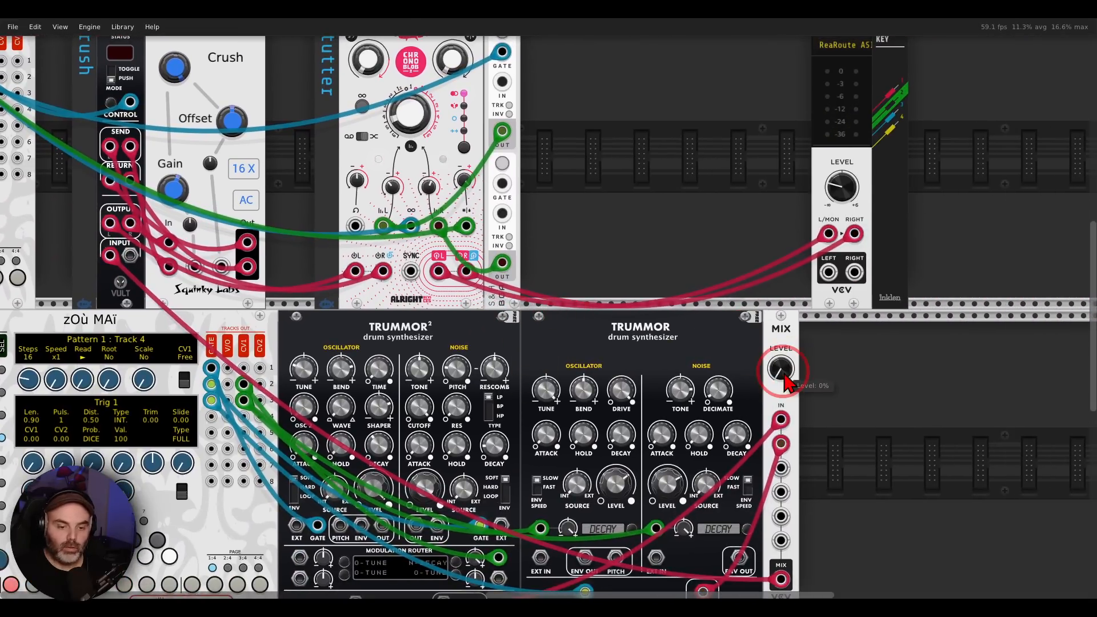
Step: Move the Audio module and cable colour key aside, and add a Surge Phaser with a Phaser label after the Stutter section
drag(563, 208, 555, 273)
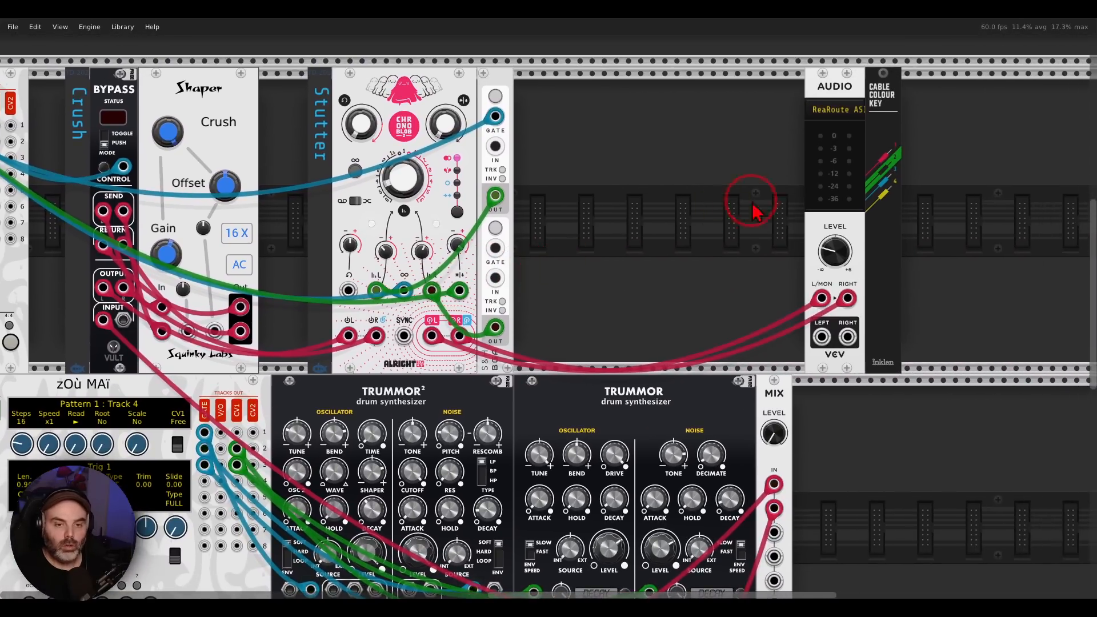
drag(784, 200, 940, 116)
drag(854, 84, 1073, 92)
double_click(735, 176)
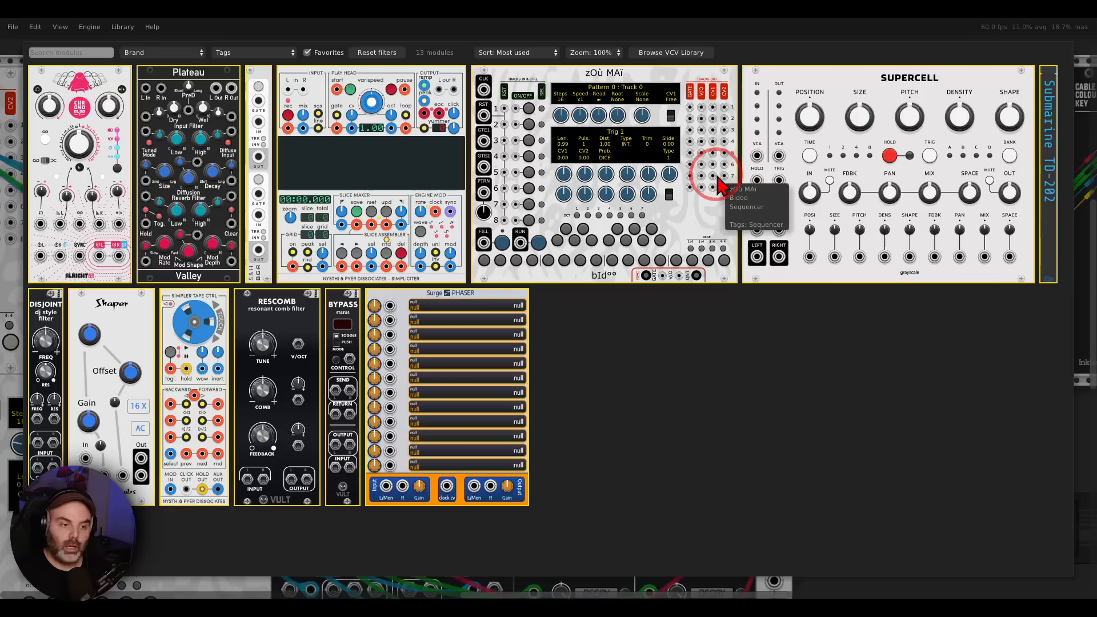
drag(426, 319, 722, 222)
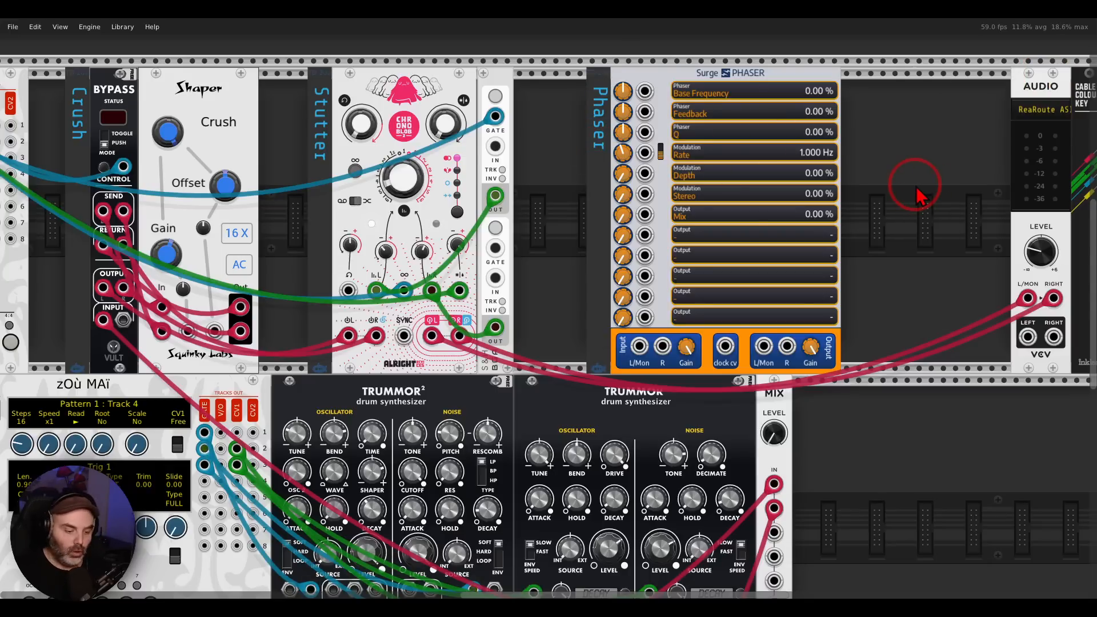
Step: Patch the Chronoblob's left and right outputs into the Phaser's inputs, and the Phaser's stereo outputs into the Audio module
drag(921, 196, 876, 190)
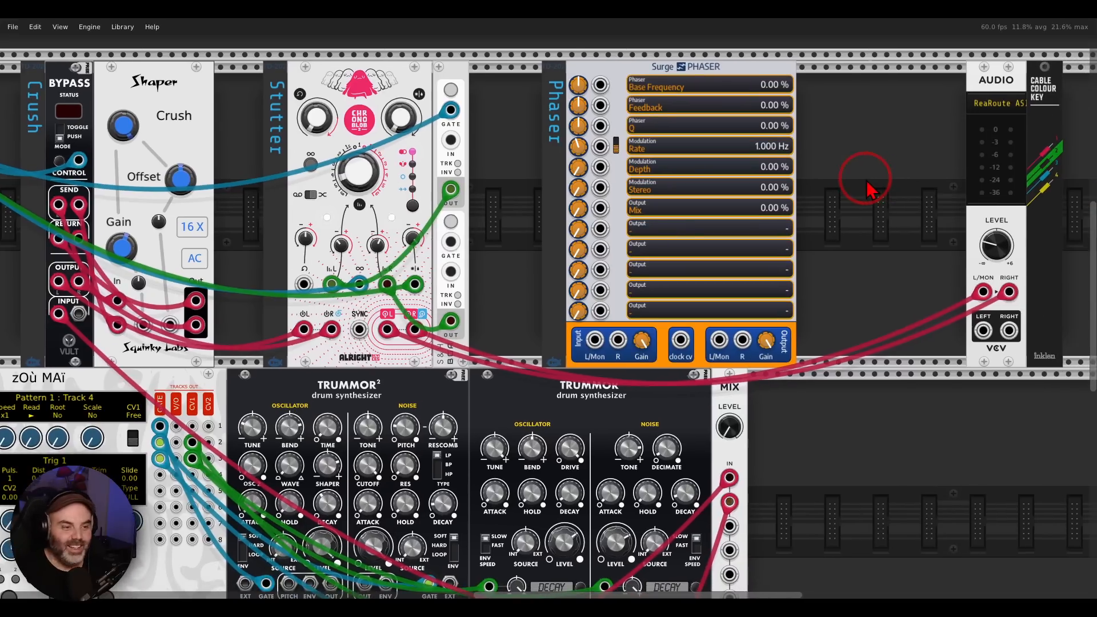
drag(983, 292, 595, 342)
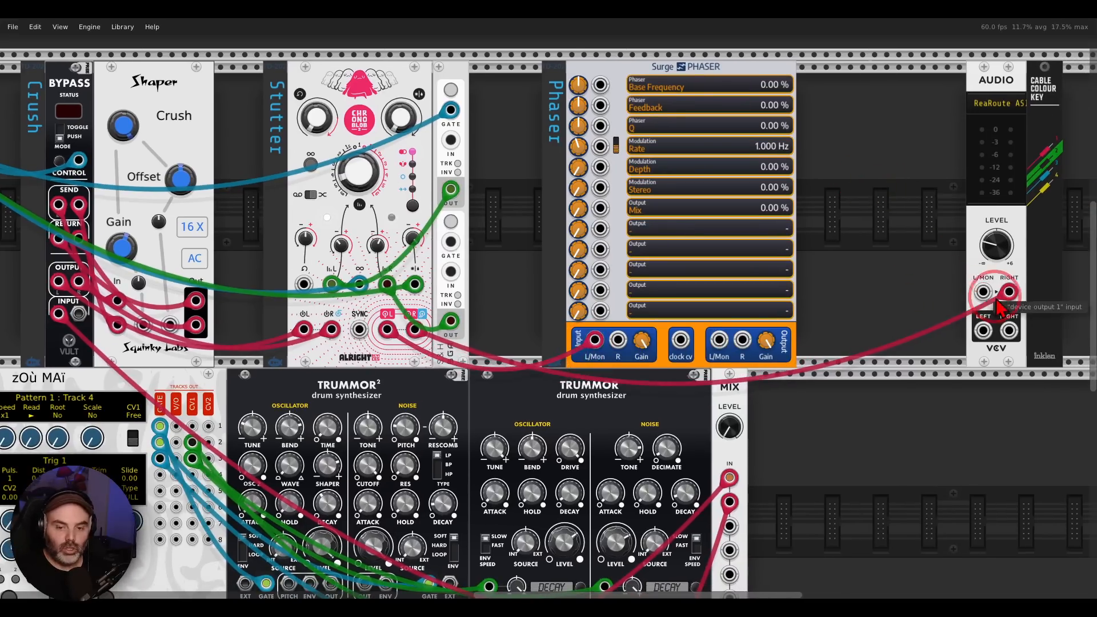
drag(1008, 292, 618, 341)
drag(719, 340, 743, 342)
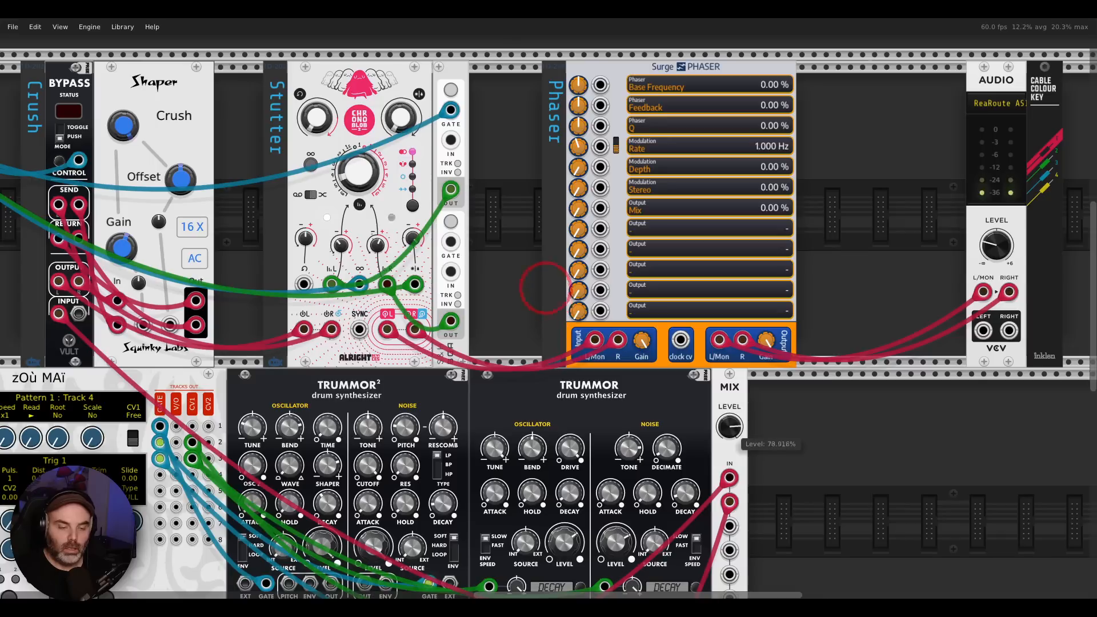
Step: Raise the drum mixer's level to about 79% and set the Phaser's Mix to 100%
drag(546, 288, 729, 426)
mouse_move(579, 209)
mouse_down()
mouse_move(545, 272)
mouse_move(594, 207)
mouse_up()
drag(641, 178, 619, 206)
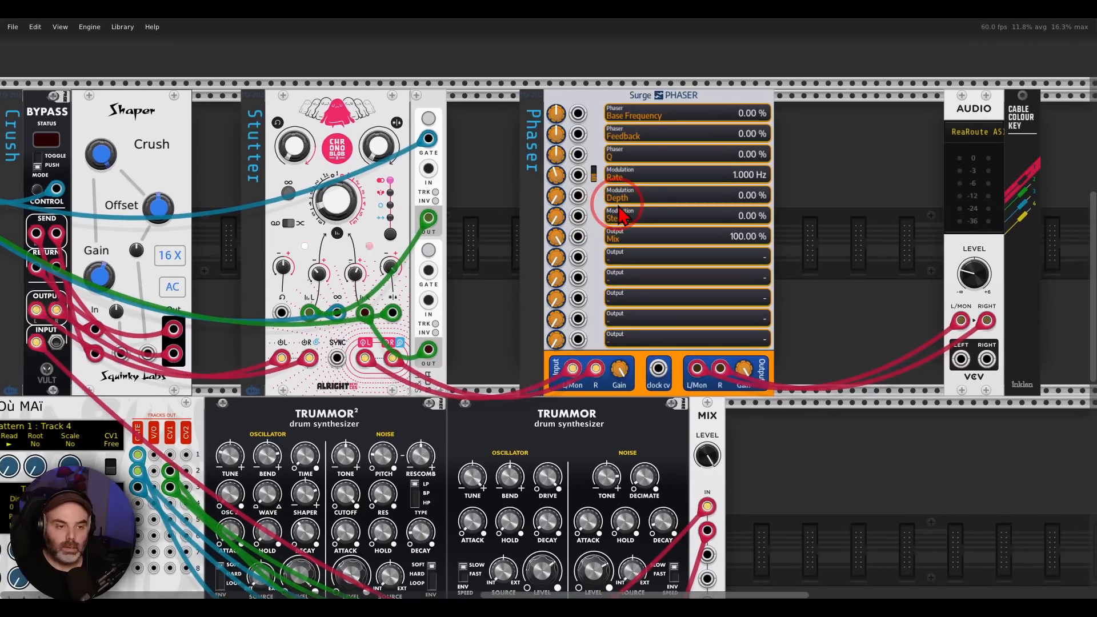
Step: Set the Phaser's Feedback to about 45%, Q to about 37%, Rate to about 0.65 Hz and Depth to 100%
scroll(619, 207, up, 2)
scroll(623, 182, up, 1)
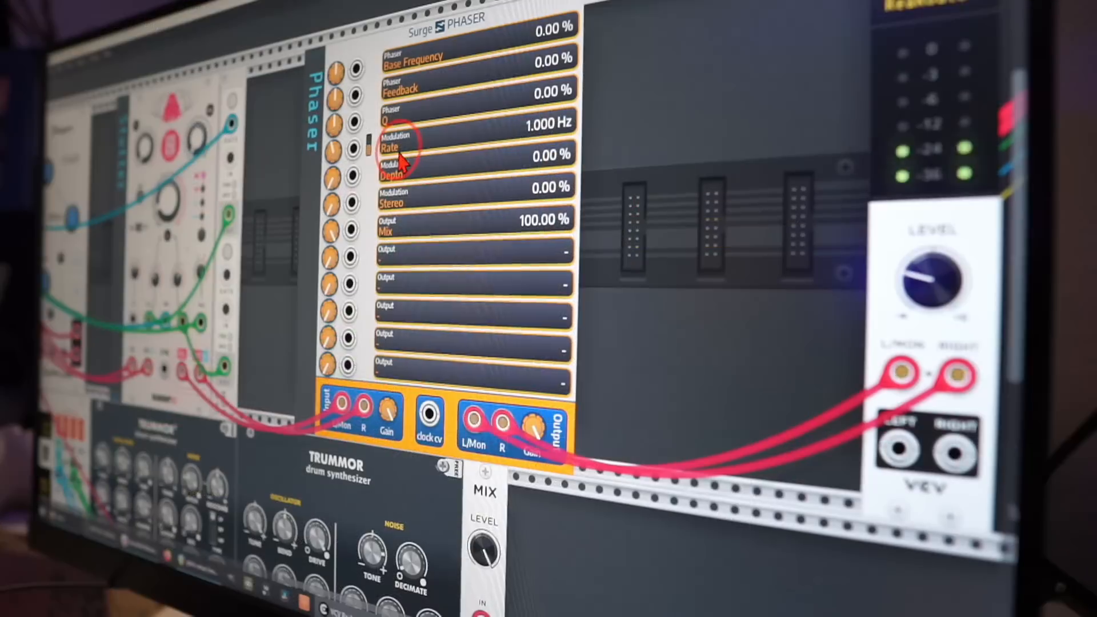
scroll(400, 160, up, 3)
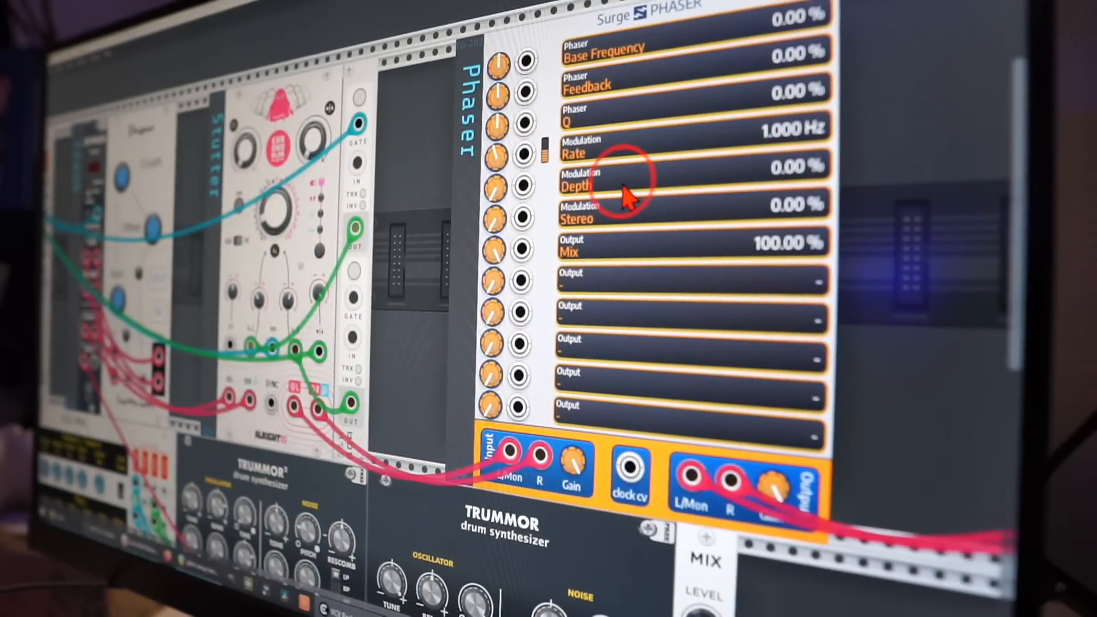
scroll(623, 186, up, 1)
drag(640, 87, 647, 132)
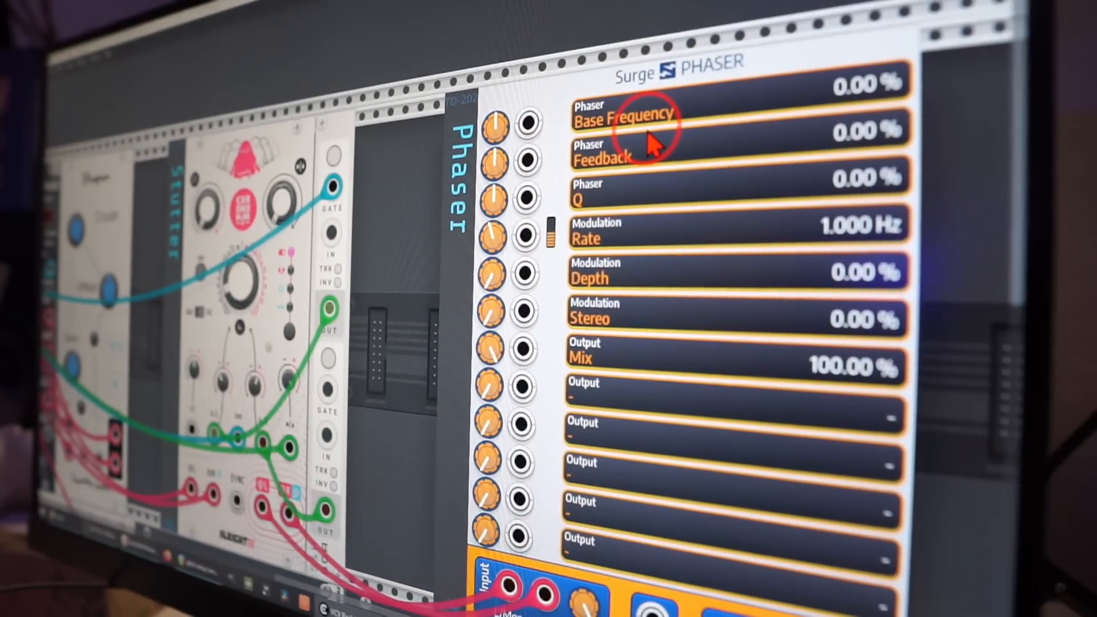
scroll(663, 168, down, 3)
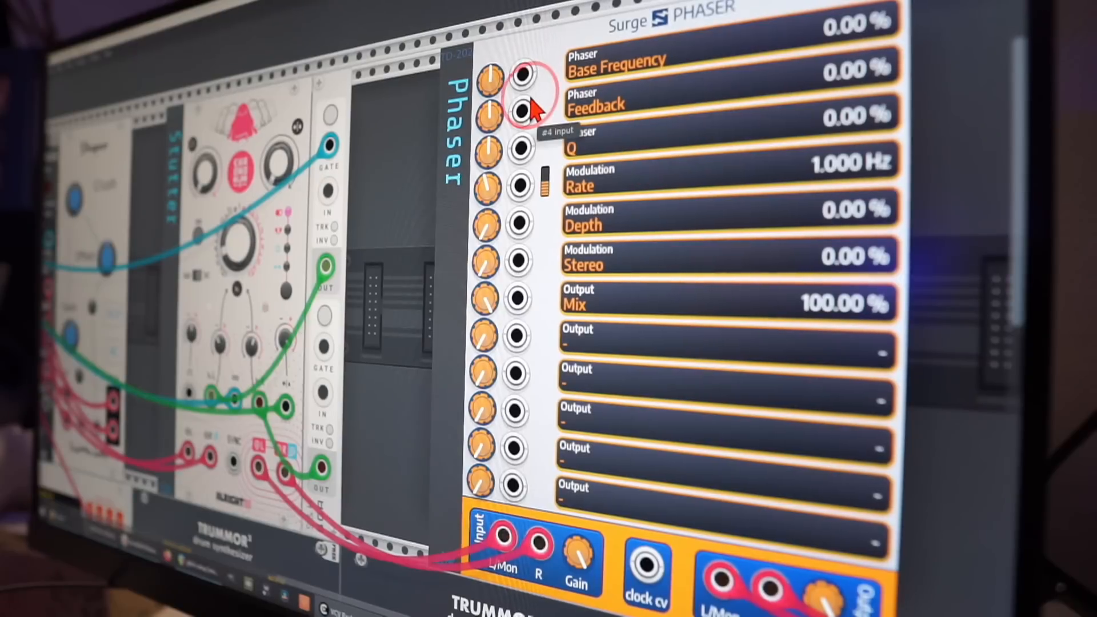
drag(494, 221, 327, 279)
drag(491, 194, 490, 203)
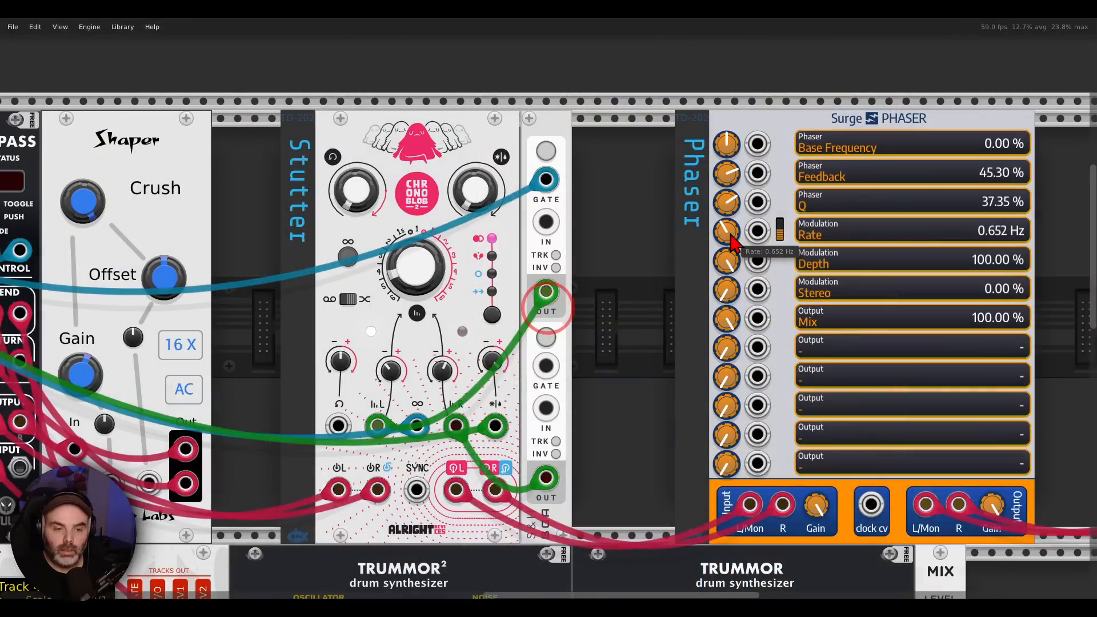
Step: Retune the Phaser to a Rate of 2.030 Hz, Feedback 59.52%, Base Frequency 28.19% and Q 33.98%
drag(777, 261, 558, 233)
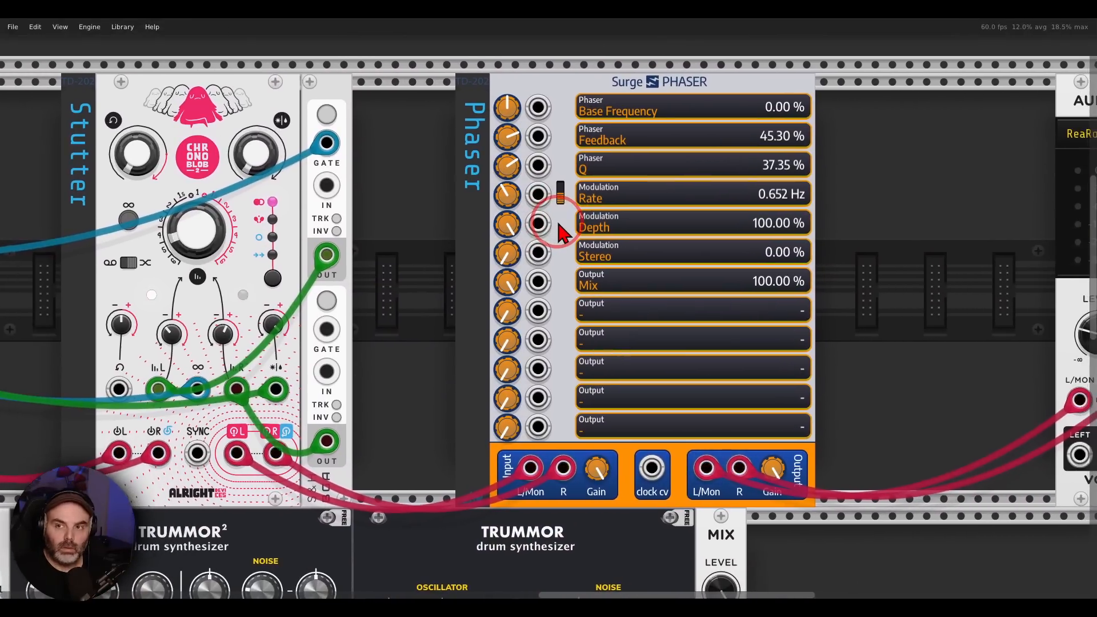
drag(507, 194, 543, 315)
drag(507, 137, 548, 309)
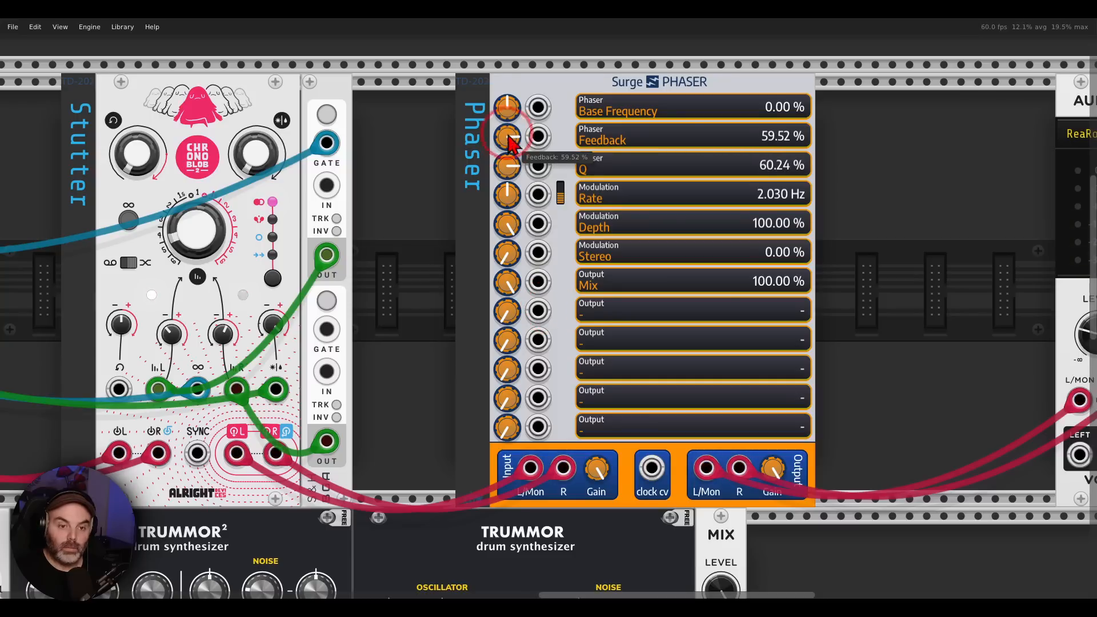
drag(507, 108, 548, 305)
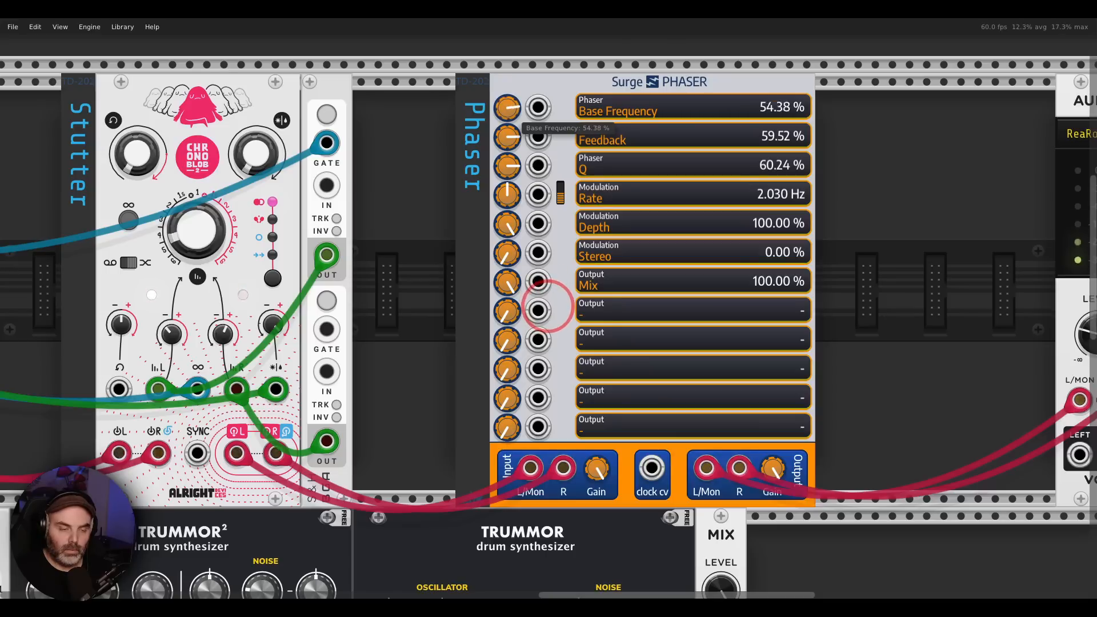
drag(507, 107, 507, 218)
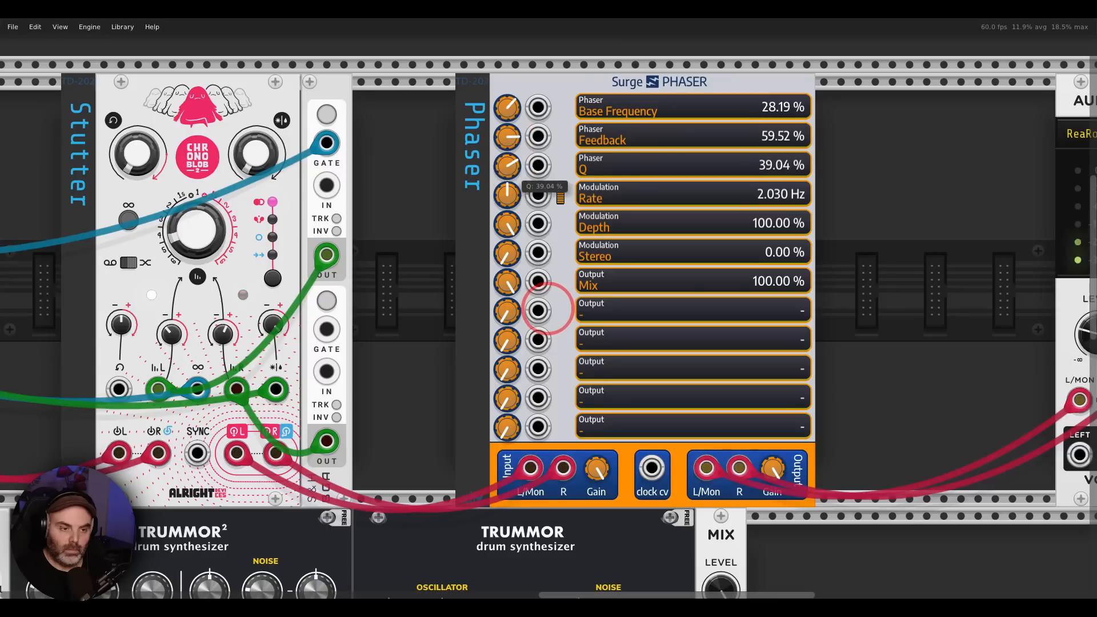
drag(545, 310, 559, 215)
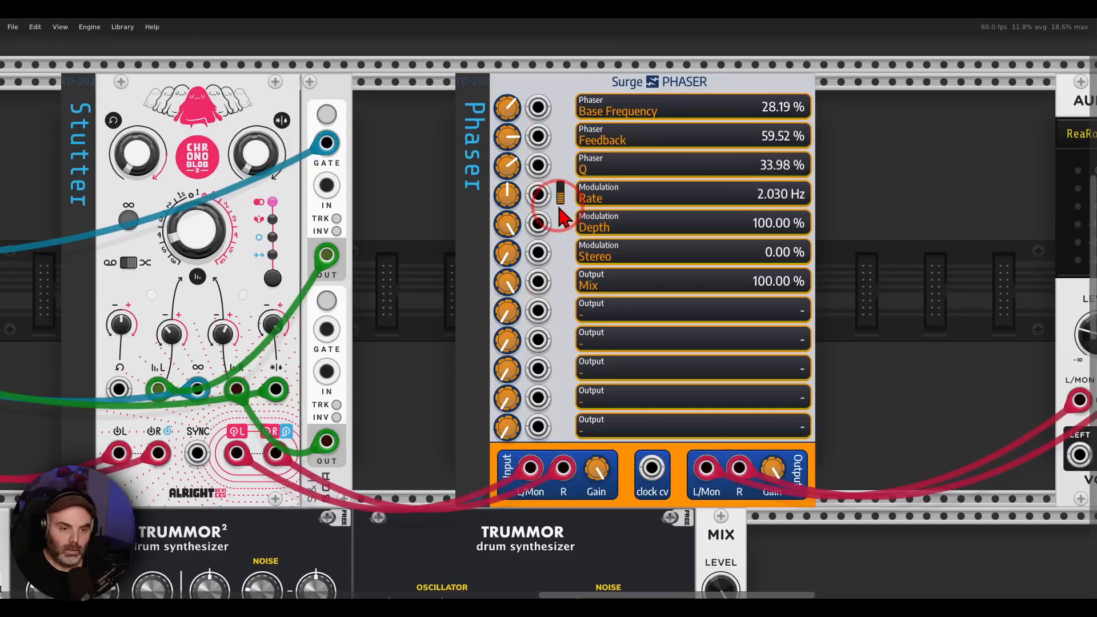
Step: Set the Phaser's Mix to 0% and patch the effects sequencer's track 3 gate output into the Mix CV input with a green cable
scroll(575, 241, down, 2)
drag(439, 268, 636, 274)
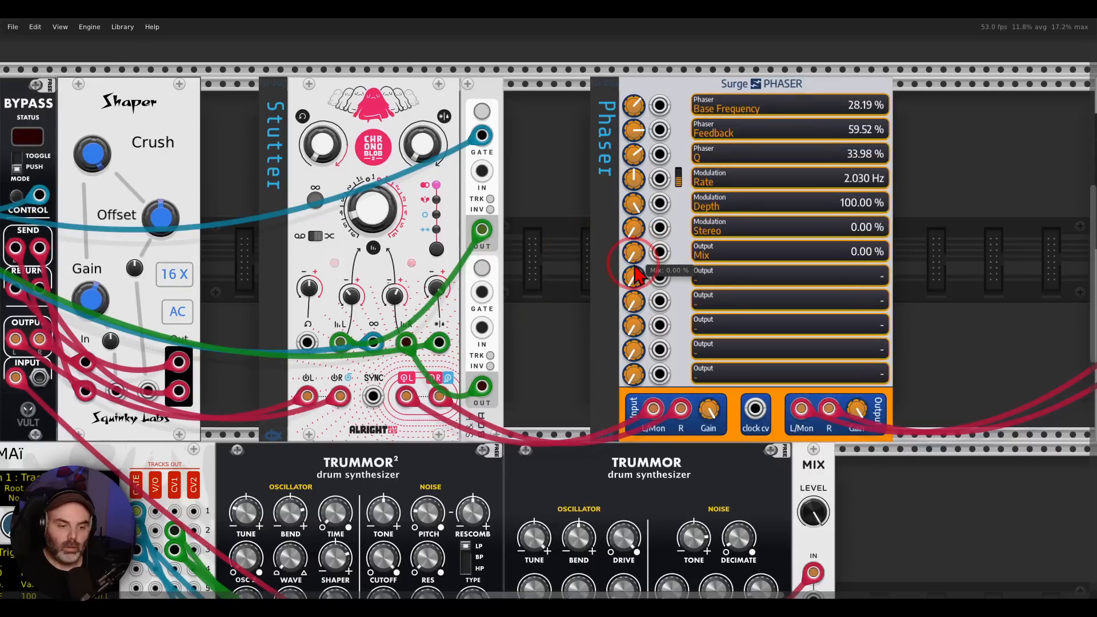
drag(404, 267, 913, 223)
drag(459, 198, 627, 202)
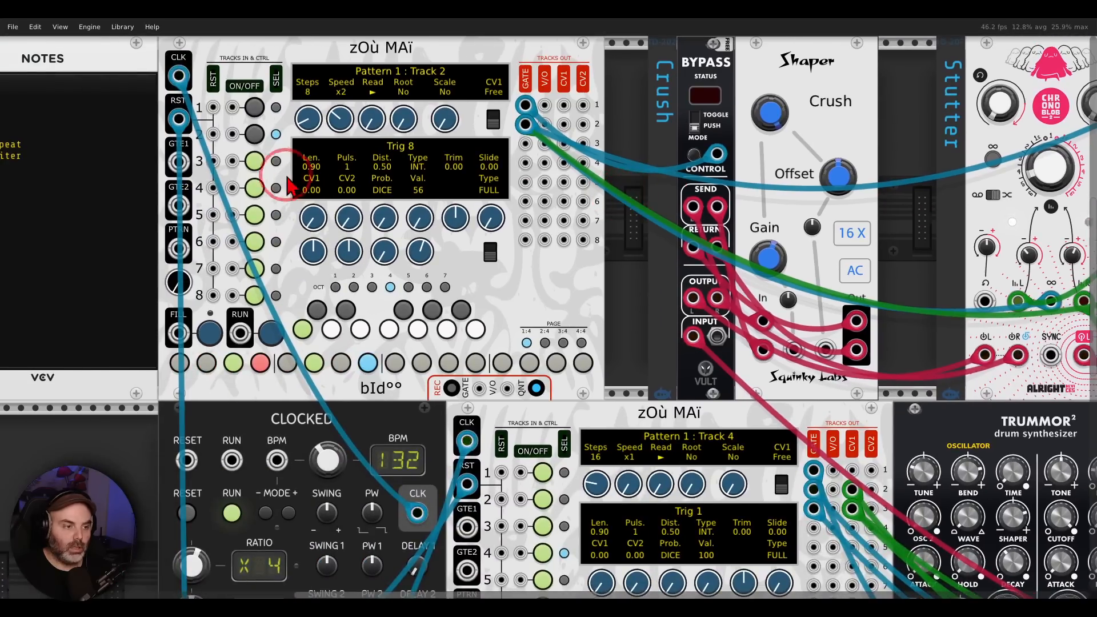
click(276, 161)
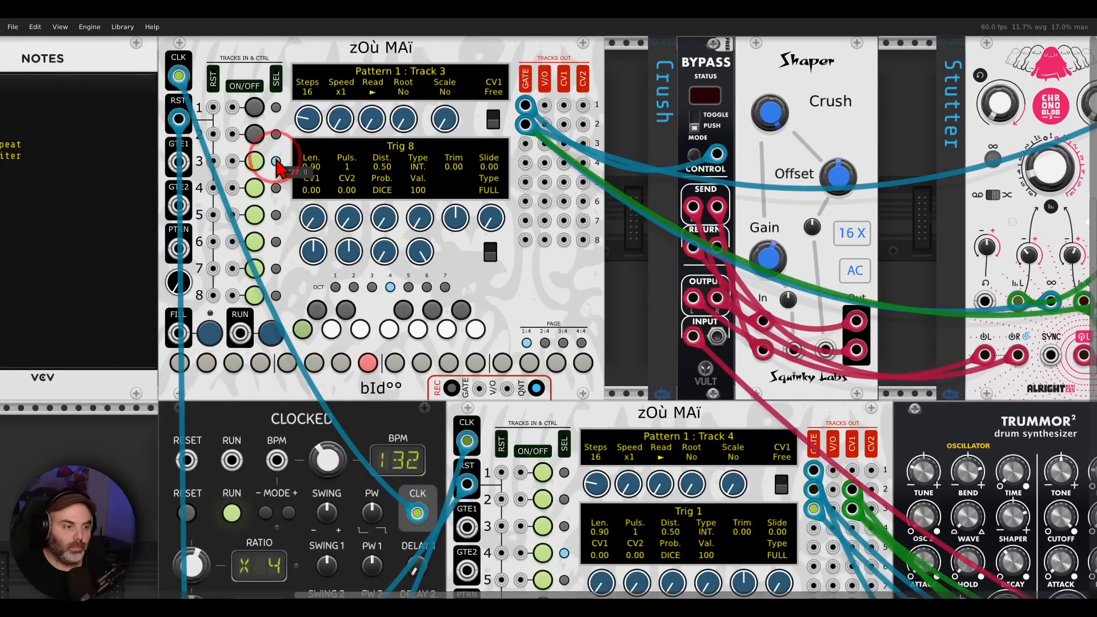
click(525, 146)
drag(526, 146, 1007, 297)
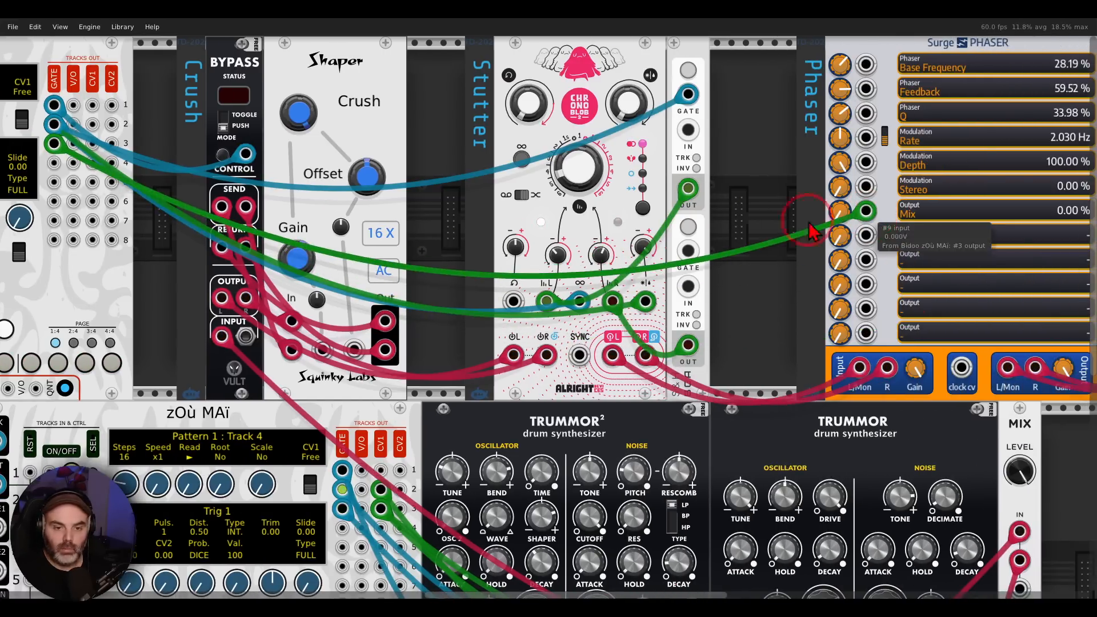
drag(448, 216, 954, 237)
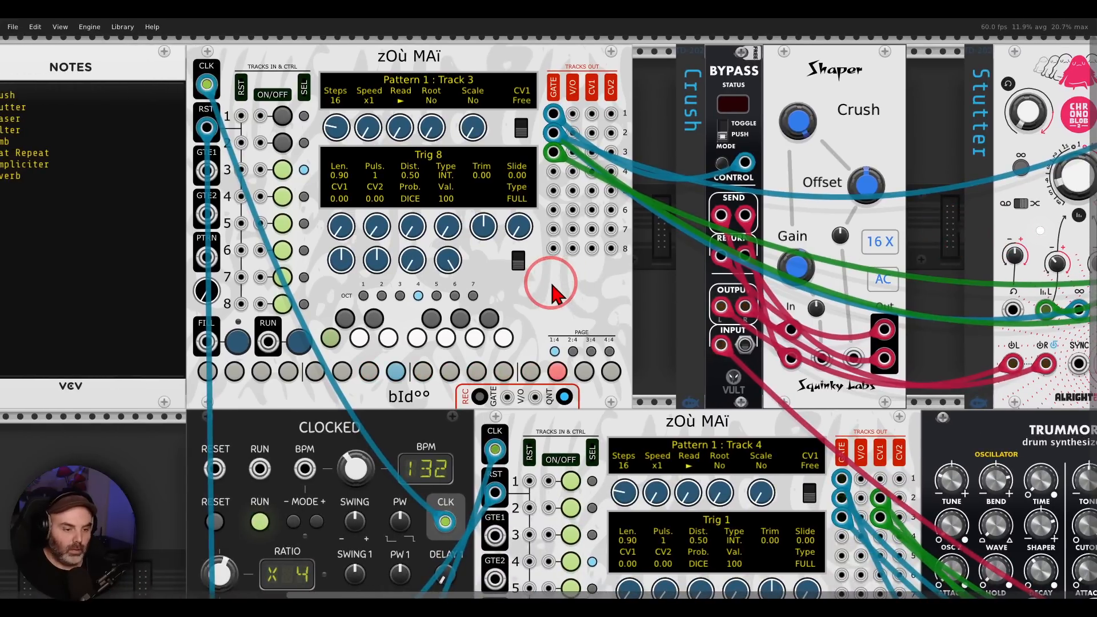
Step: Set track 3's speed to x2 on the effects sequencer and activate trigs 5, 10 and 13
drag(550, 282, 676, 293)
drag(490, 132, 490, 80)
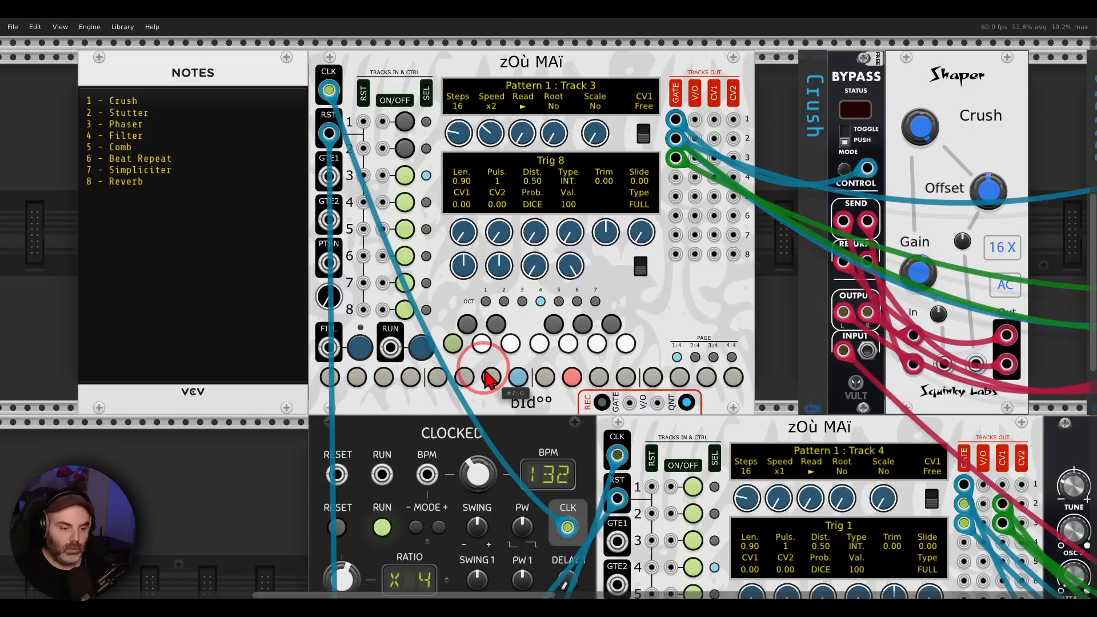
click(437, 377)
click(572, 377)
click(652, 377)
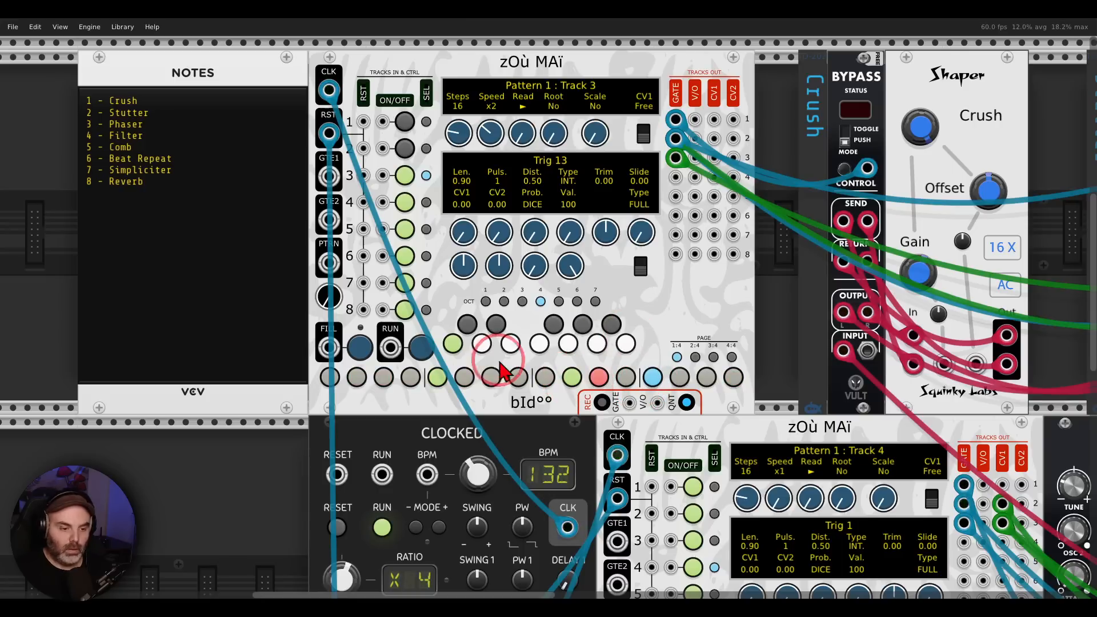
Step: Increase the pulse count of track 3's trigs 5, 10 and 13, setting trig 13 to 4 pulses
click(437, 377)
drag(496, 242, 547, 309)
click(572, 377)
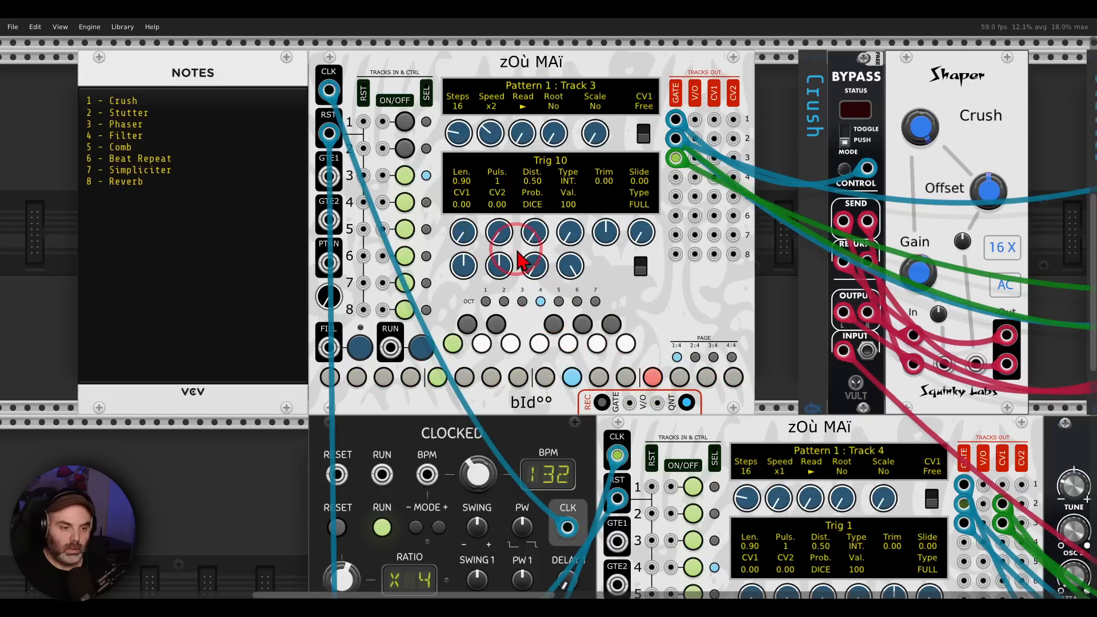
drag(505, 234, 547, 308)
click(652, 377)
drag(498, 233, 547, 307)
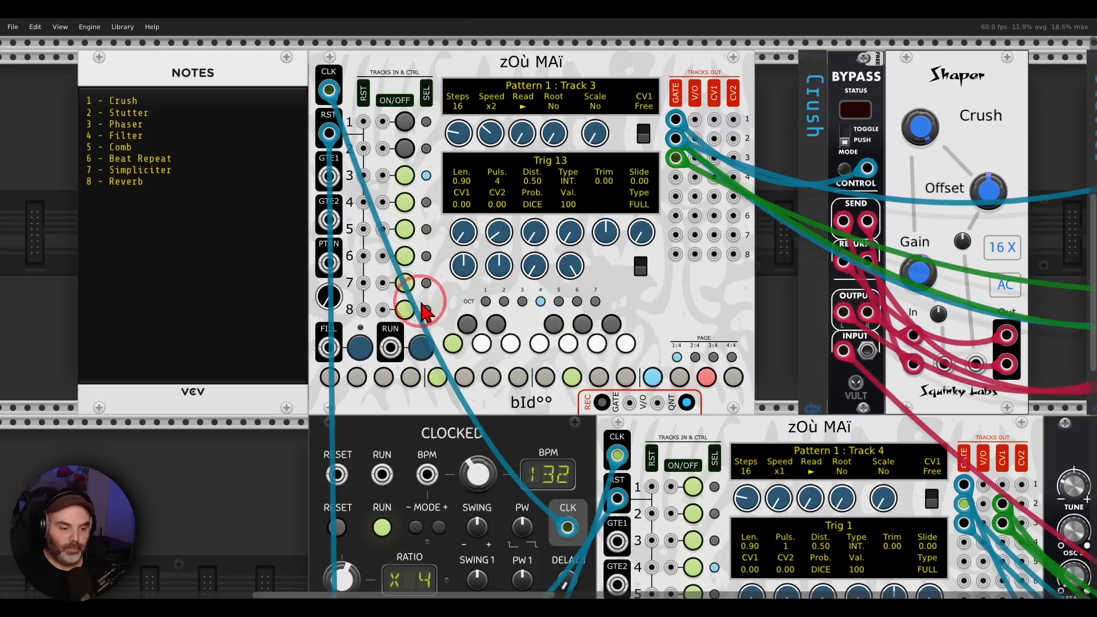
Step: Lower the DICE probability value of track 3's trigs 5, 10 and 13 on the effects sequencer, setting trig 13 to 46
click(437, 377)
drag(569, 267, 548, 321)
click(573, 377)
click(652, 377)
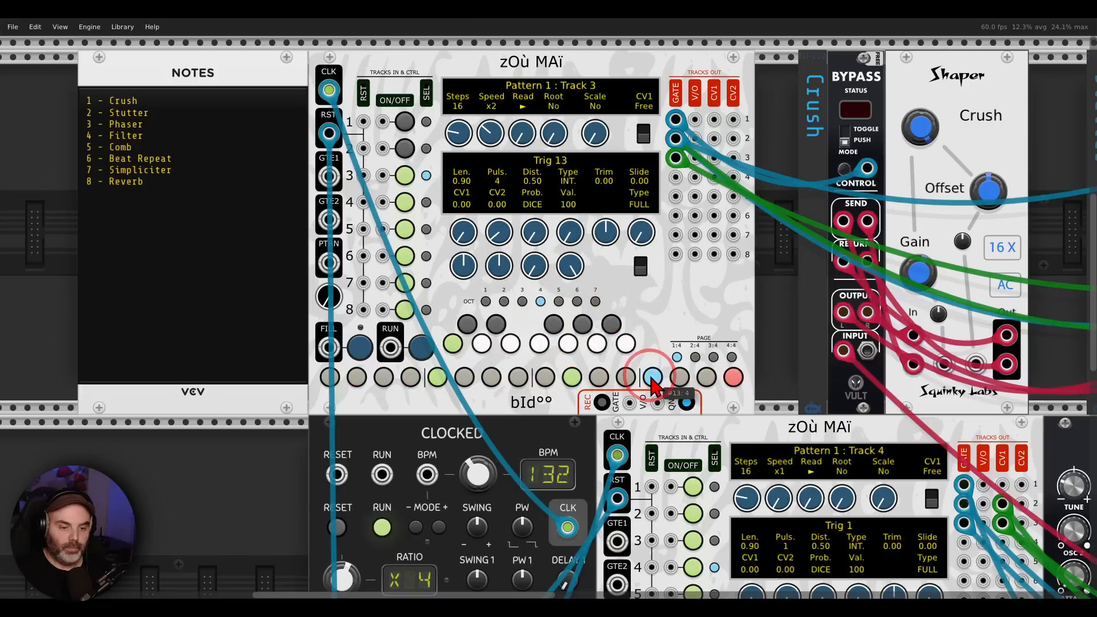
drag(571, 267, 549, 323)
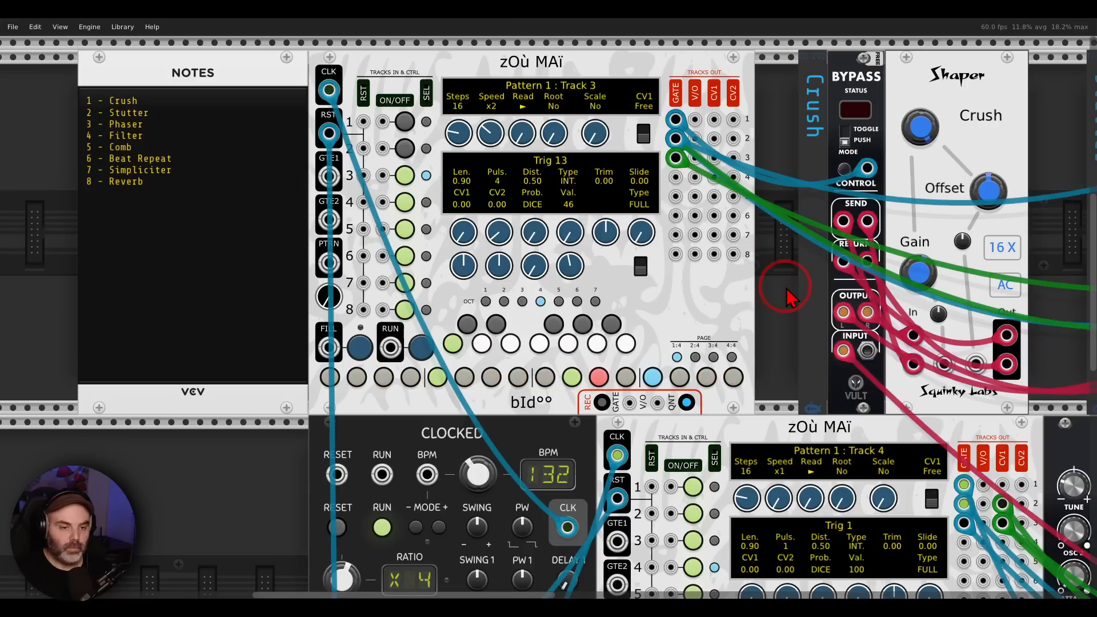
Step: Turn off tracks 3, 2 and 1 on the effects sequencer
drag(786, 289, 250, 253)
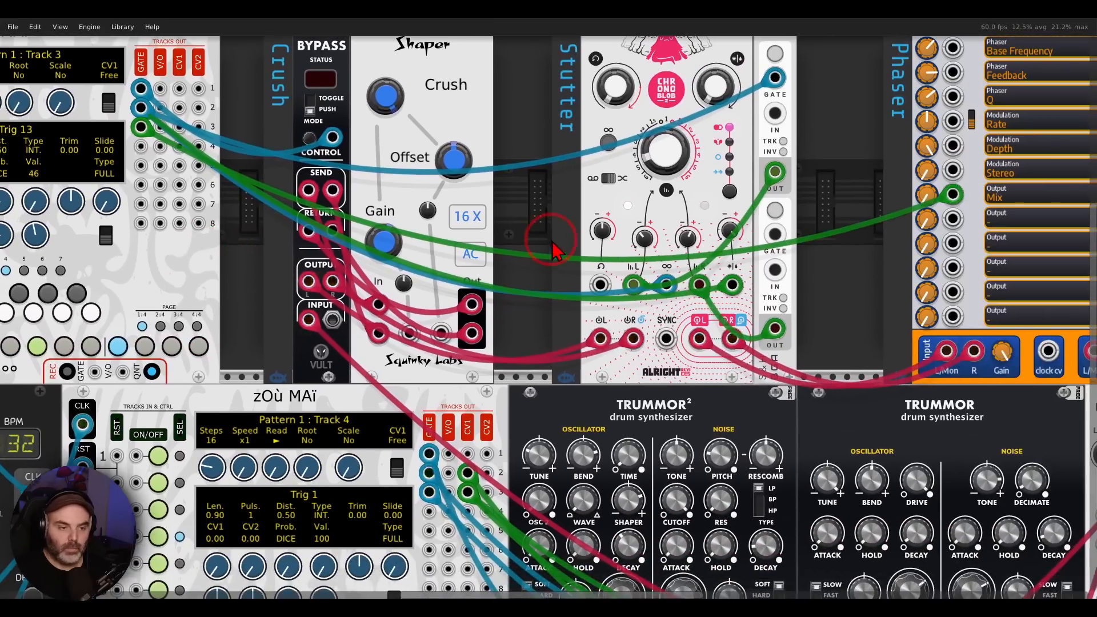
scroll(554, 248, down, 2)
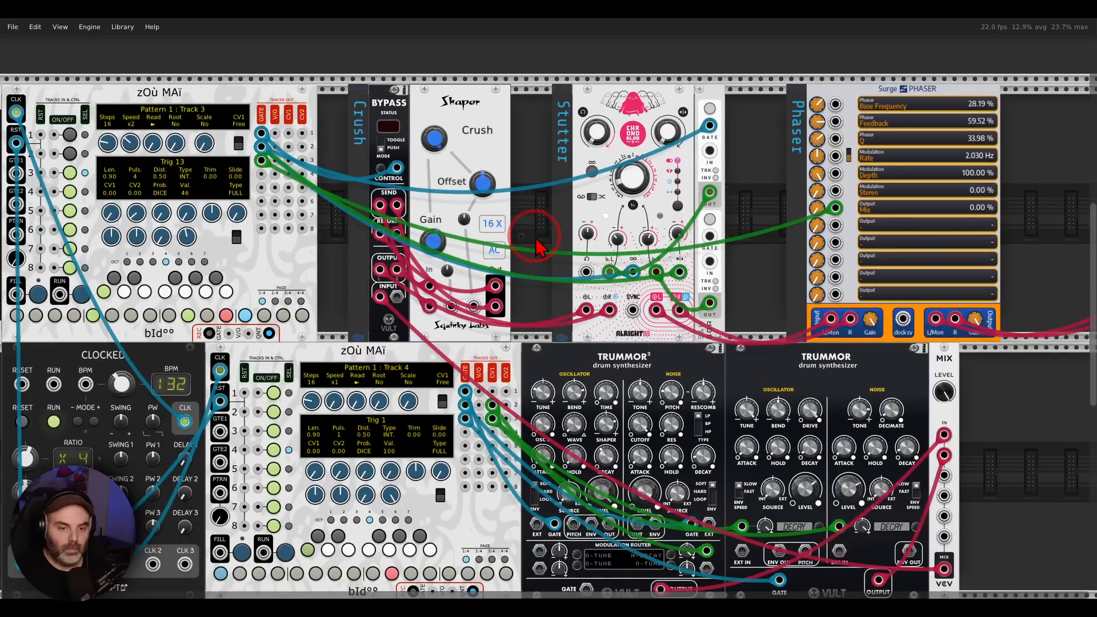
drag(535, 237, 677, 243)
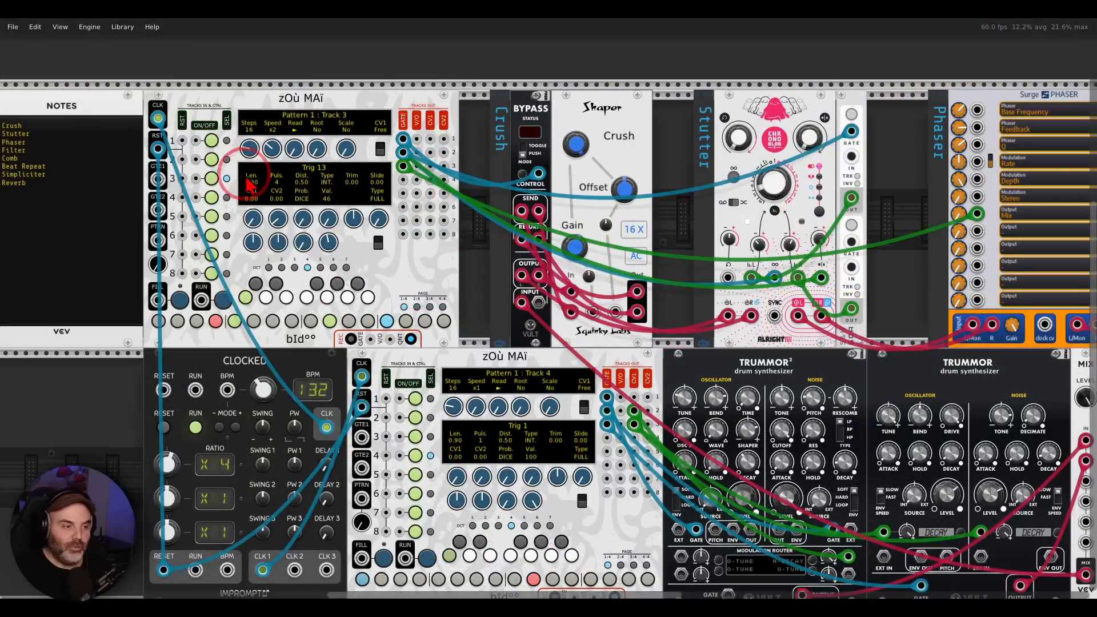
click(212, 178)
click(212, 160)
click(212, 141)
Step: Set the drum mixer's Level to 0%
scroll(901, 388, up, 1)
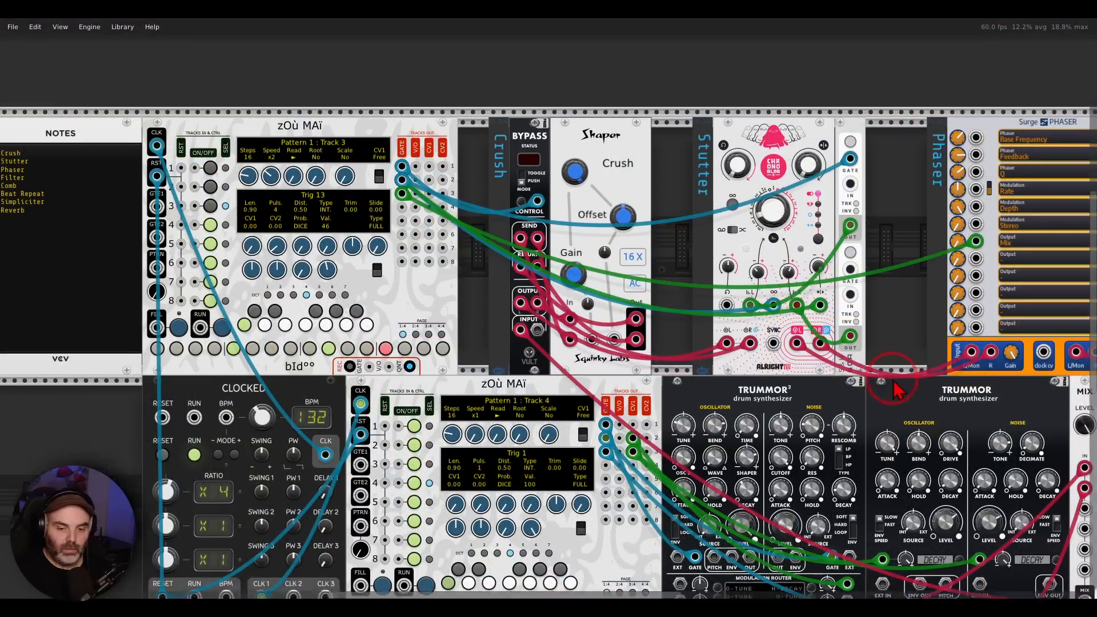
scroll(899, 387, right, 3)
drag(989, 392, 988, 395)
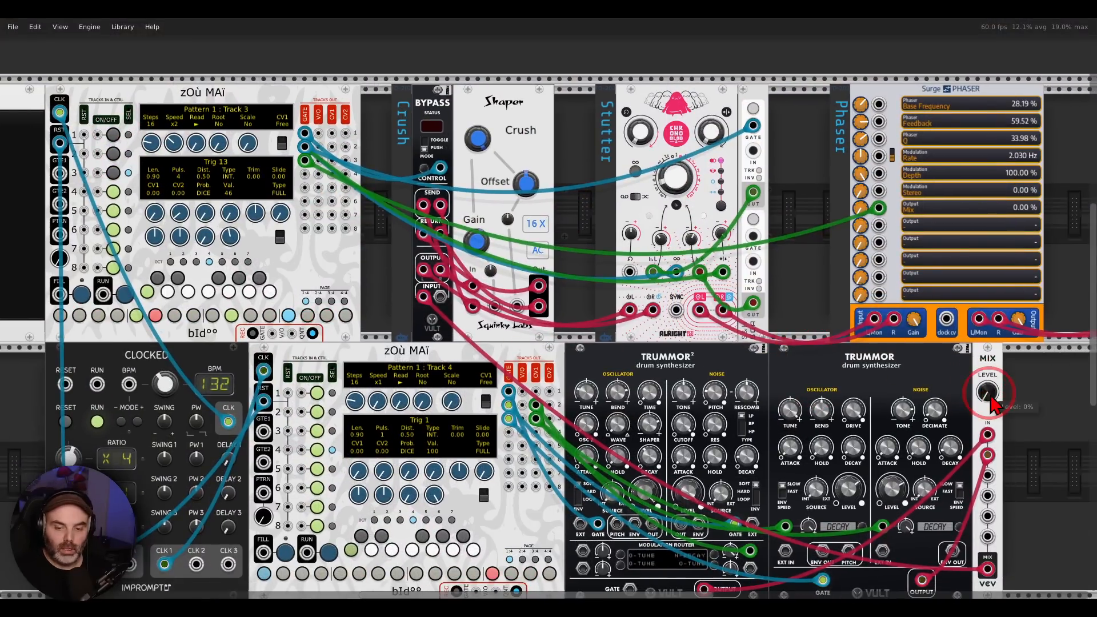
Step: Move the Audio module and cable colour key farther along the row and add a Vult Disjoint filter after the Phaser
scroll(836, 305, left, 3)
scroll(836, 307, right, 9)
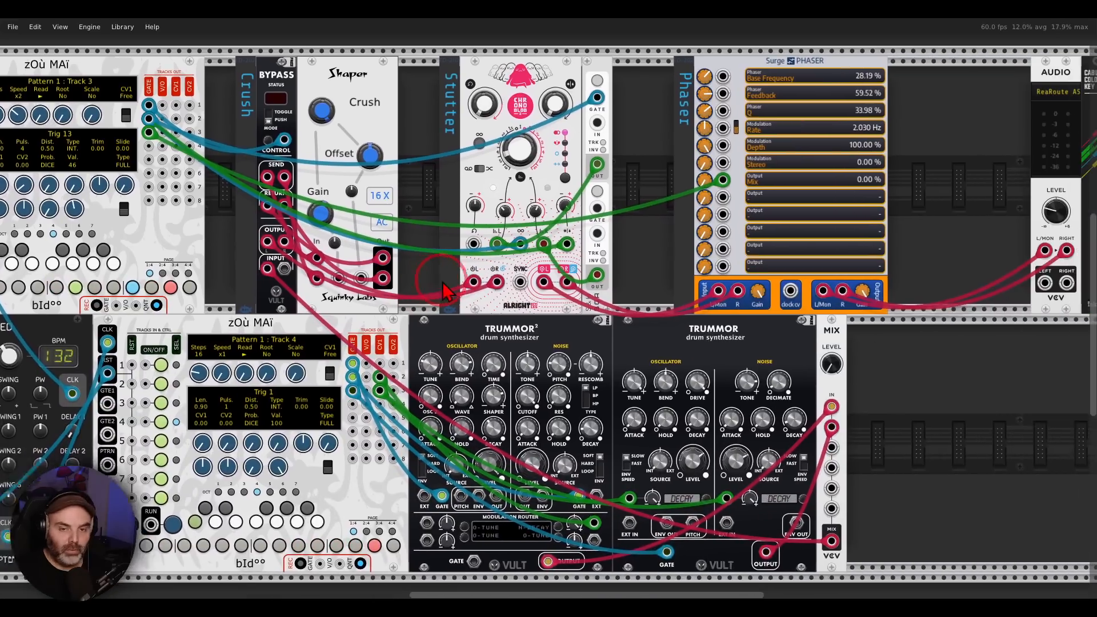
scroll(971, 263, up, 1)
drag(750, 138, 993, 142)
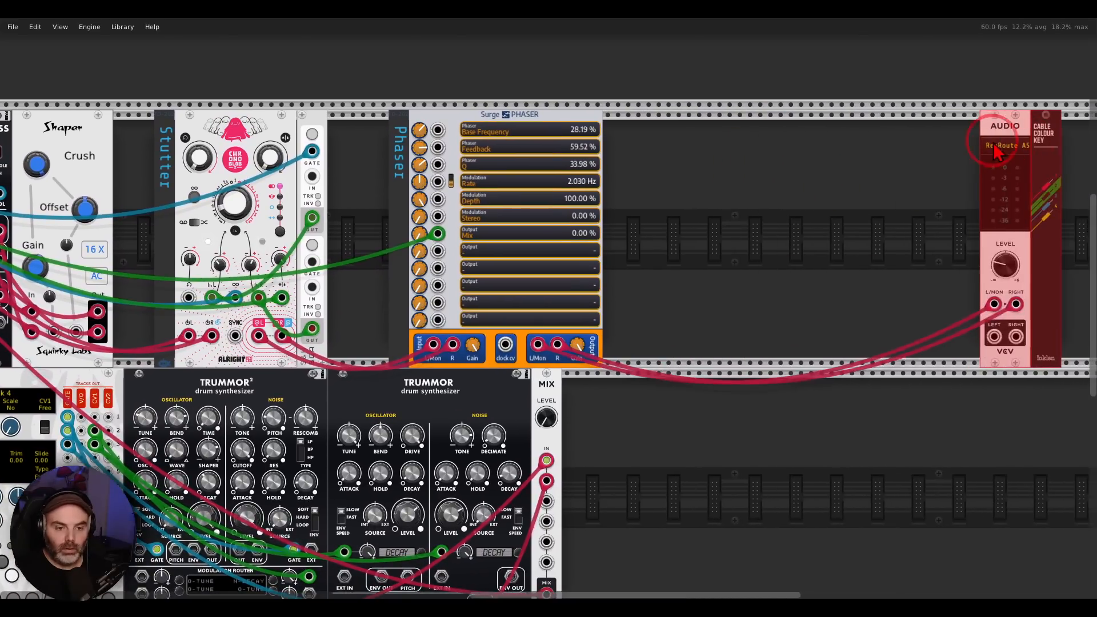
right_click(697, 220)
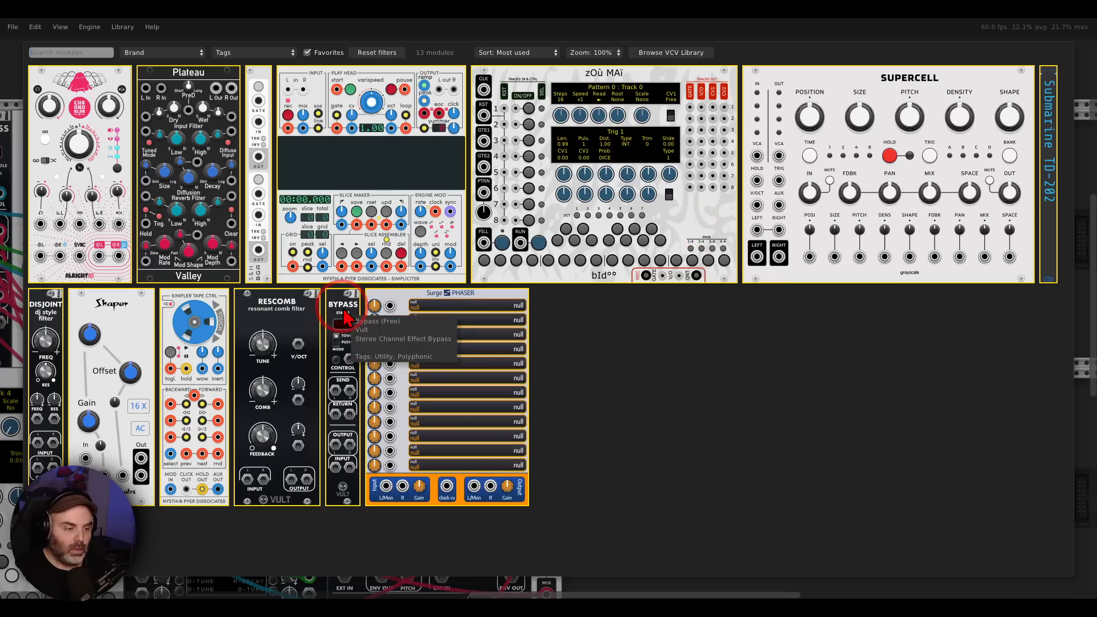
drag(54, 312, 711, 264)
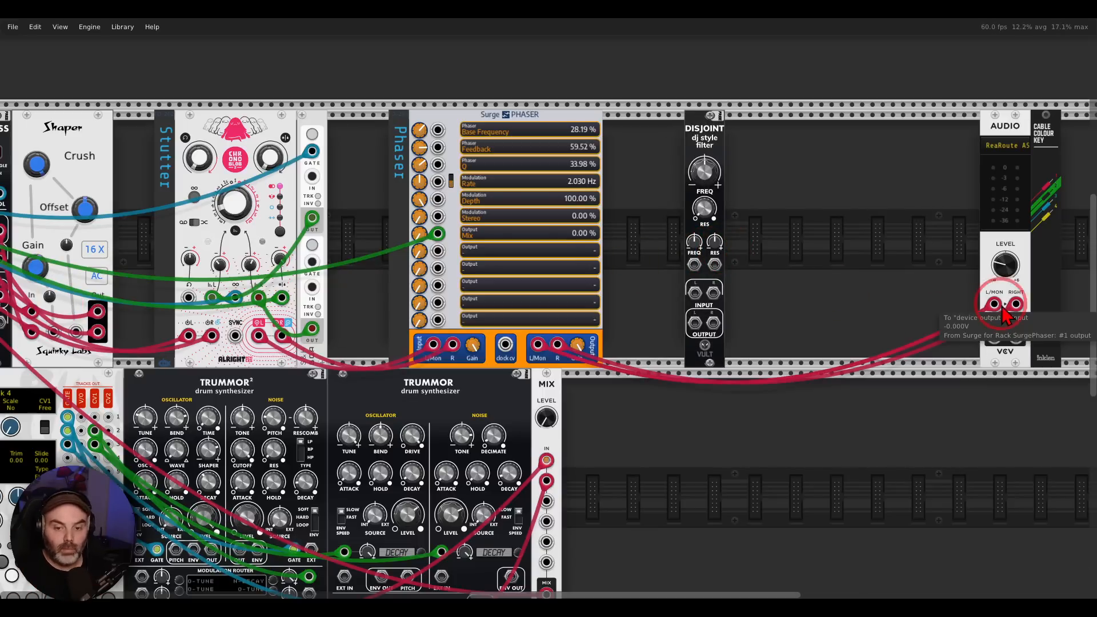
Step: Route the Phaser's stereo output into the Disjoint inputs and patch the Disjoint outputs to the Audio module's L/MON and RIGHT inputs
drag(995, 304, 695, 292)
mouse_move(1016, 304)
mouse_down()
mouse_move(713, 293)
mouse_move(852, 318)
mouse_move(994, 304)
mouse_up()
drag(713, 324, 1016, 306)
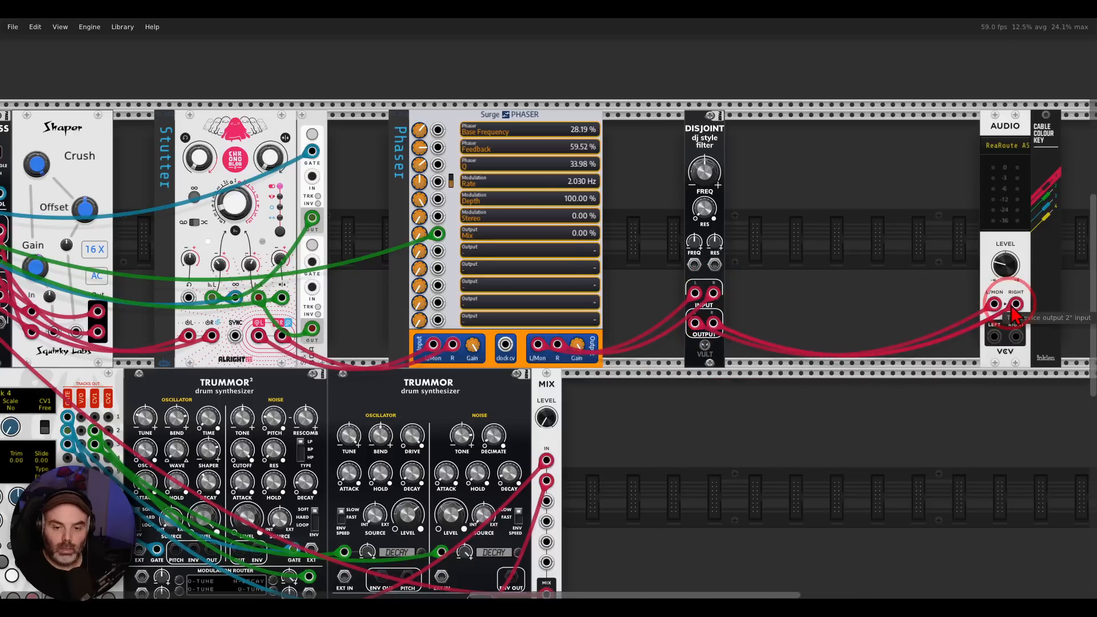
Step: Add a Submarine TD-202 label module directly before the Disjoint and label it "Filter"
right_click(676, 207)
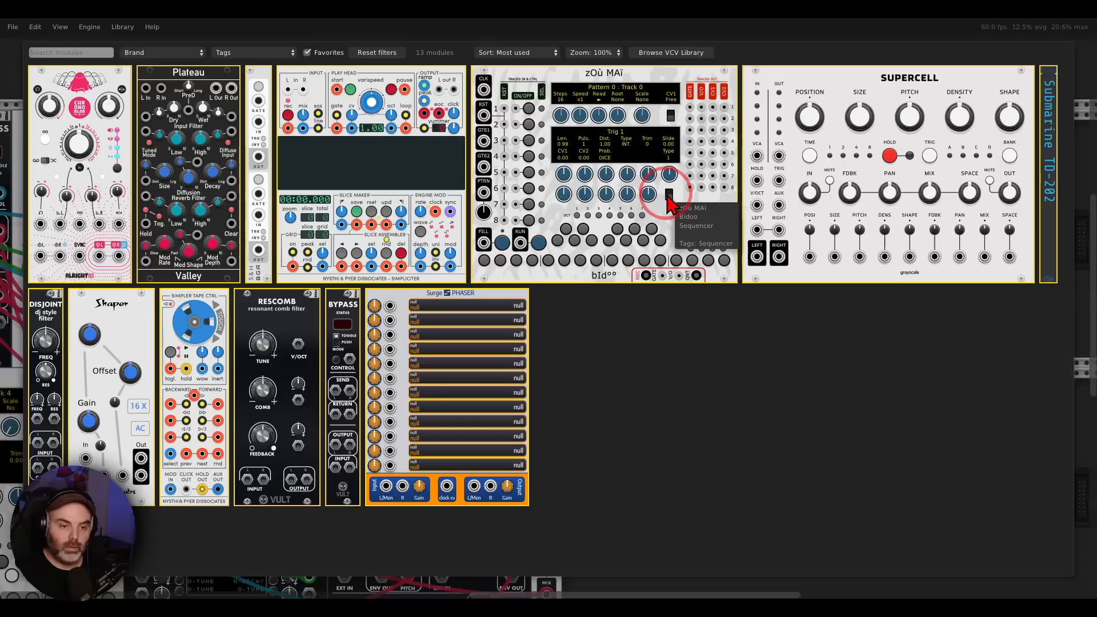
click(1053, 82)
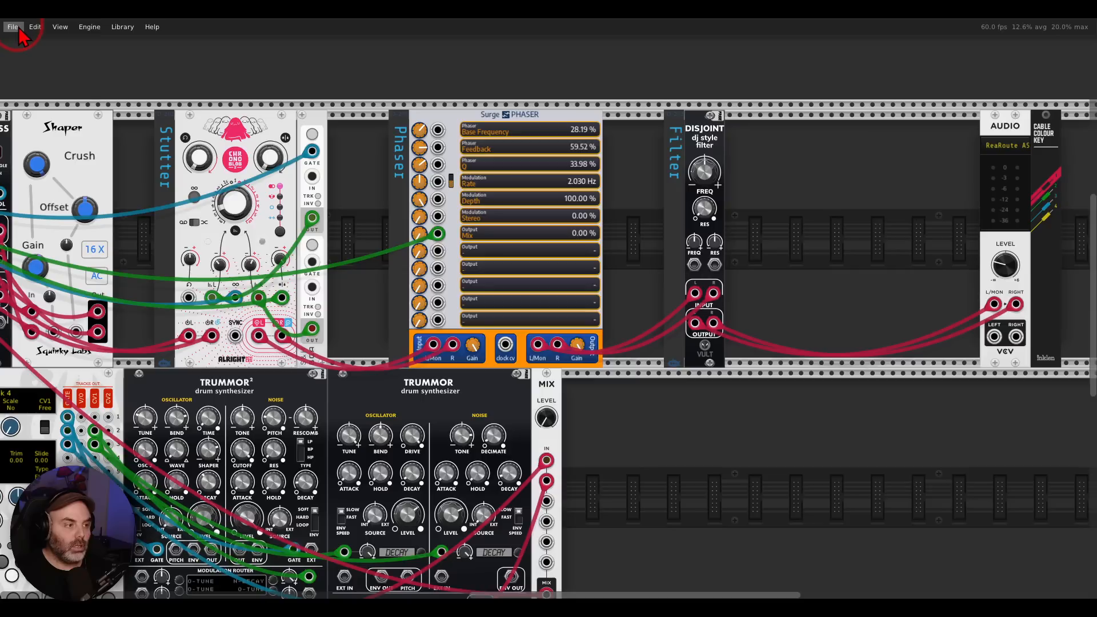
click(14, 27)
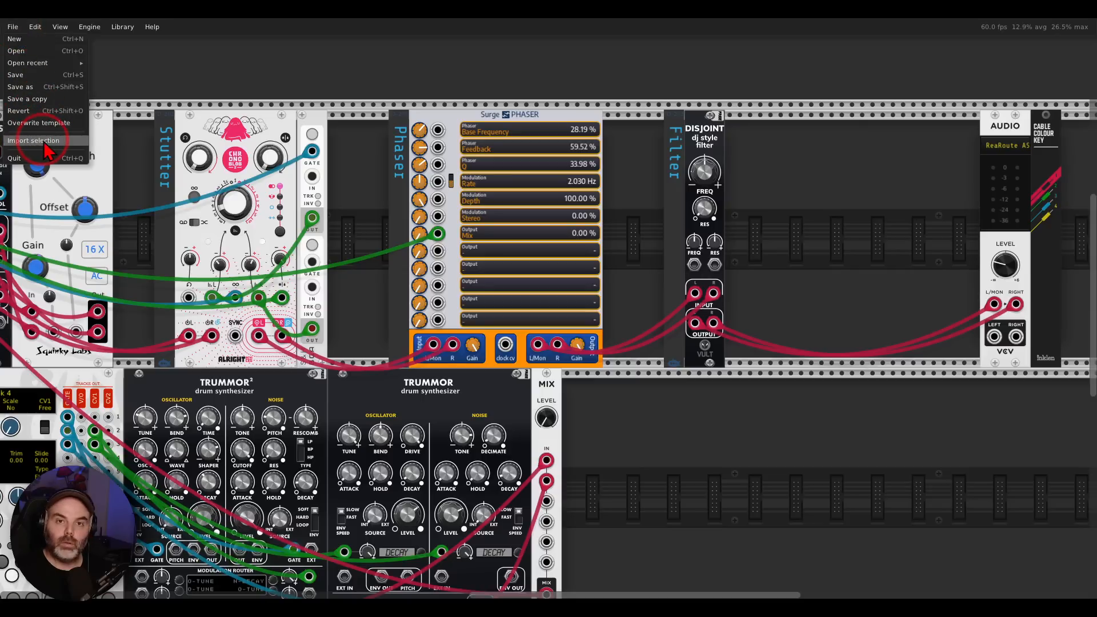
click(626, 90)
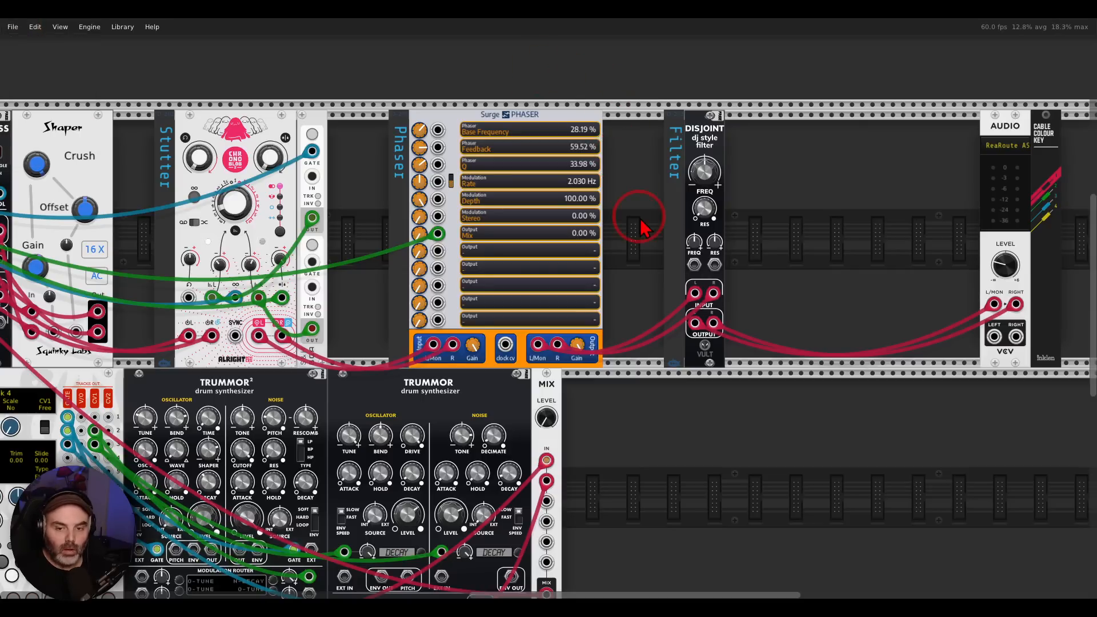
Step: Select track 4 on the effects sequencer and patch its CV1 and CV2 outputs to the Disjoint's FREQ and RES modulation inputs with green cables
drag(640, 226, 974, 192)
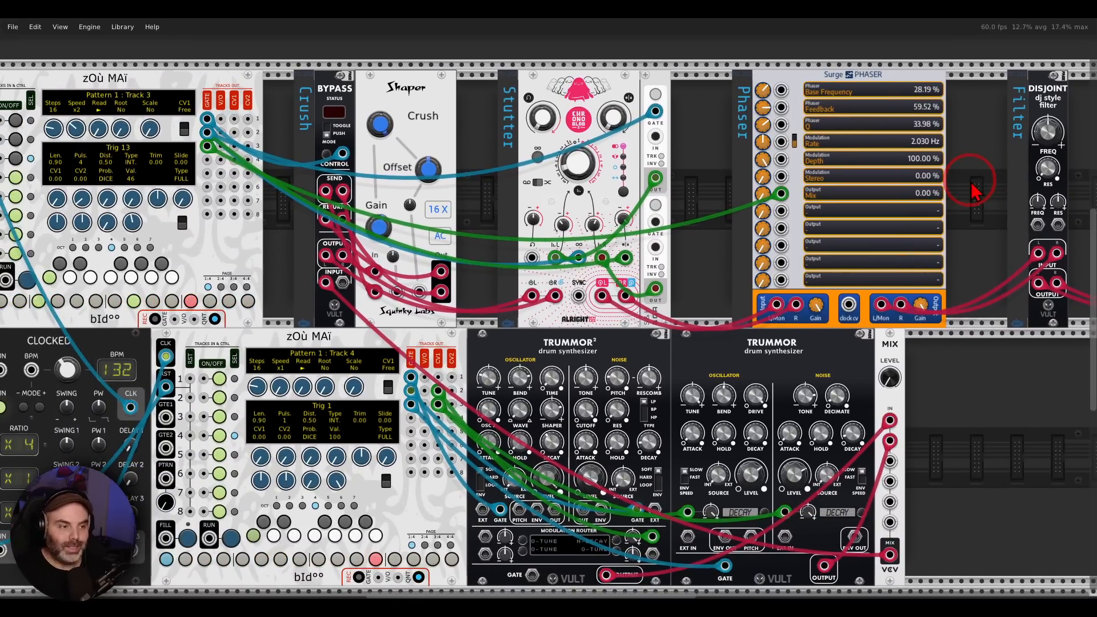
drag(294, 204, 460, 189)
click(197, 162)
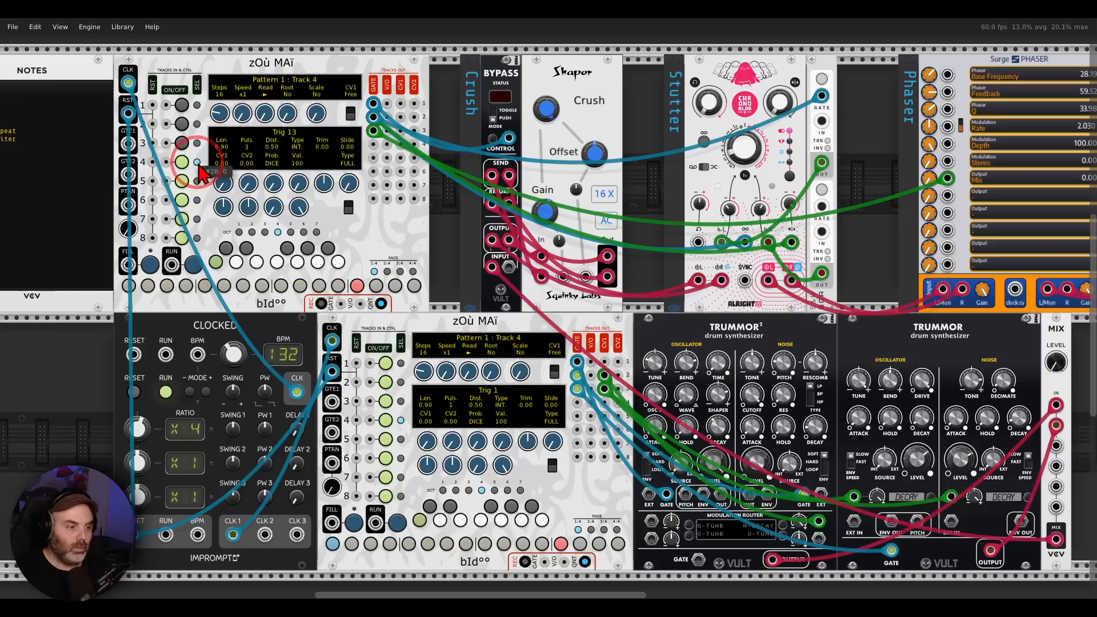
click(363, 162)
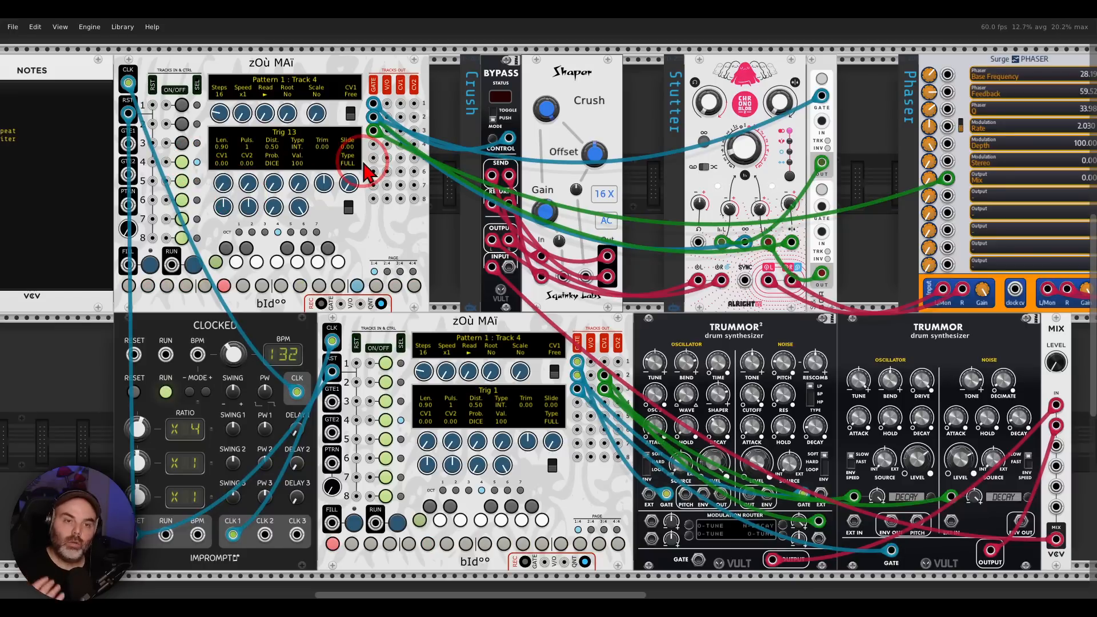
mouse_move(263, 189)
mouse_down()
mouse_move(199, 205)
mouse_move(275, 210)
mouse_up()
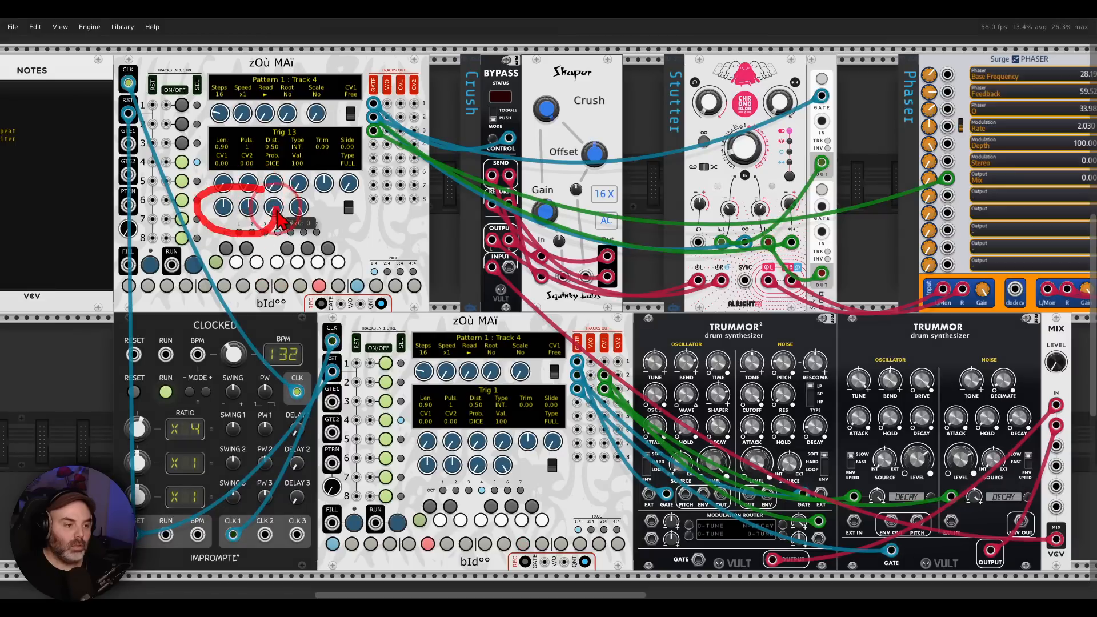
click(457, 180)
click(400, 145)
drag(401, 145, 97, 145)
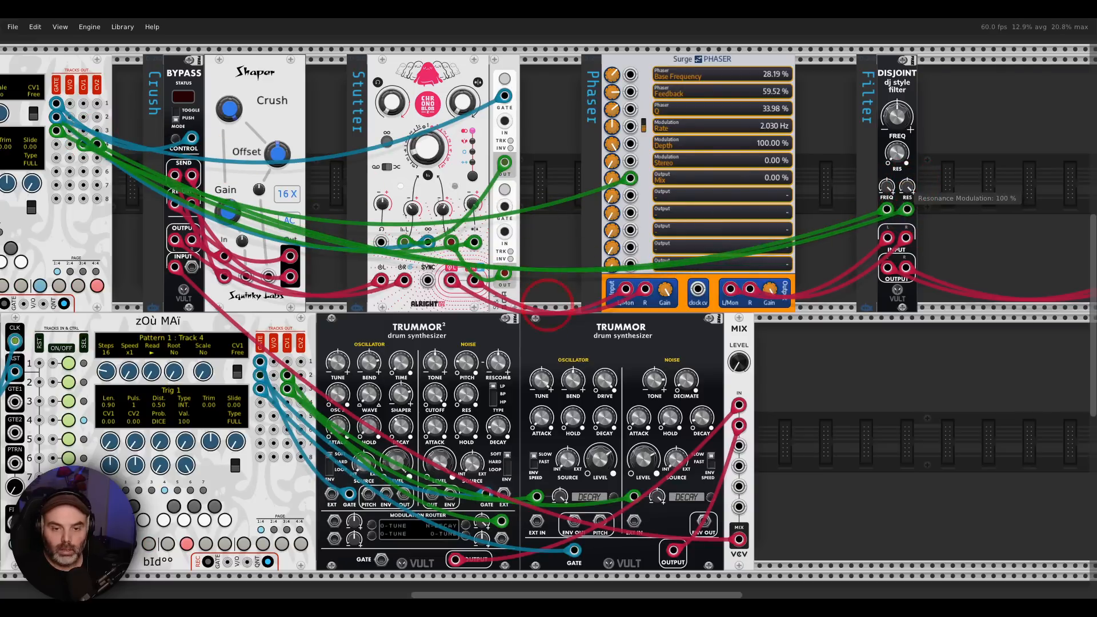
Step: Activate trig 5 on track 4 of the effects sequencer, with 4 pulses and a CV1 value of -3.76
scroll(937, 183, up, 5)
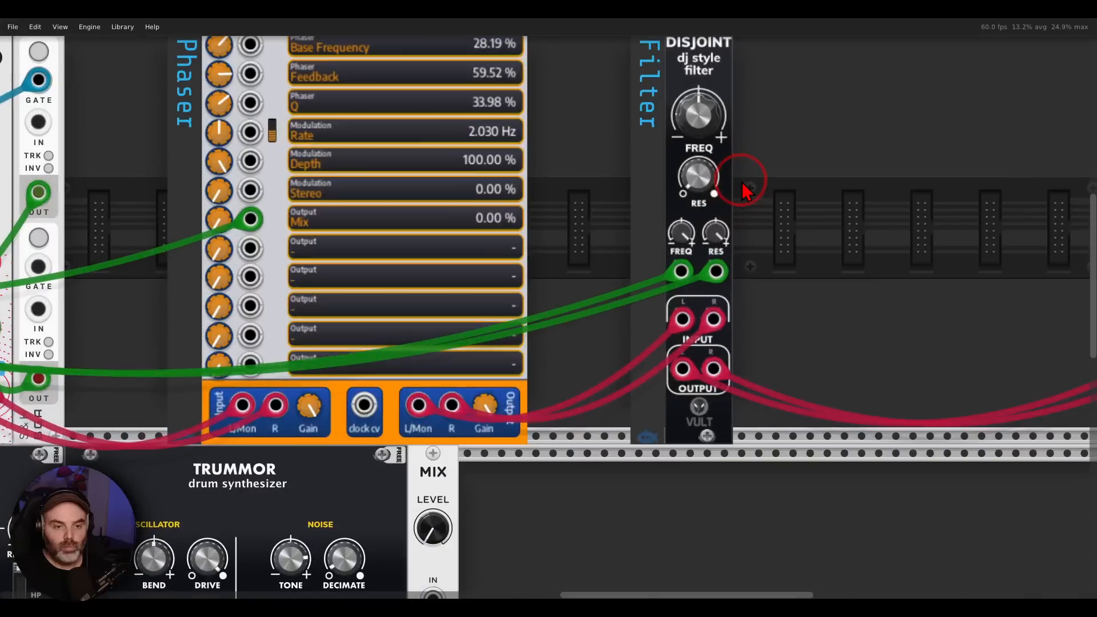
drag(789, 144, 735, 204)
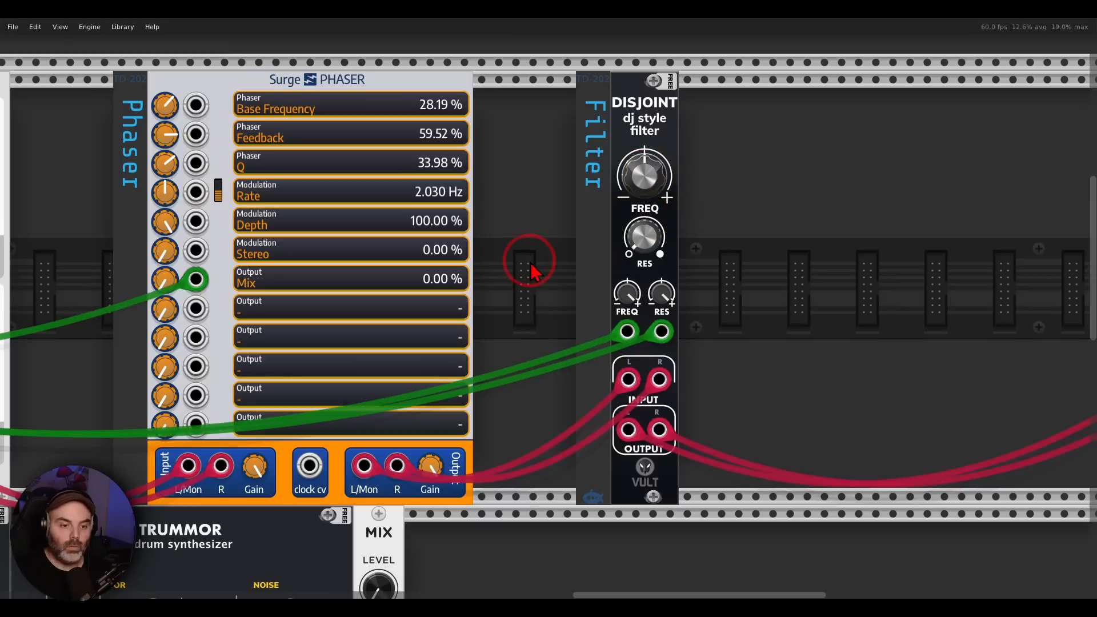
drag(520, 267, 420, 146)
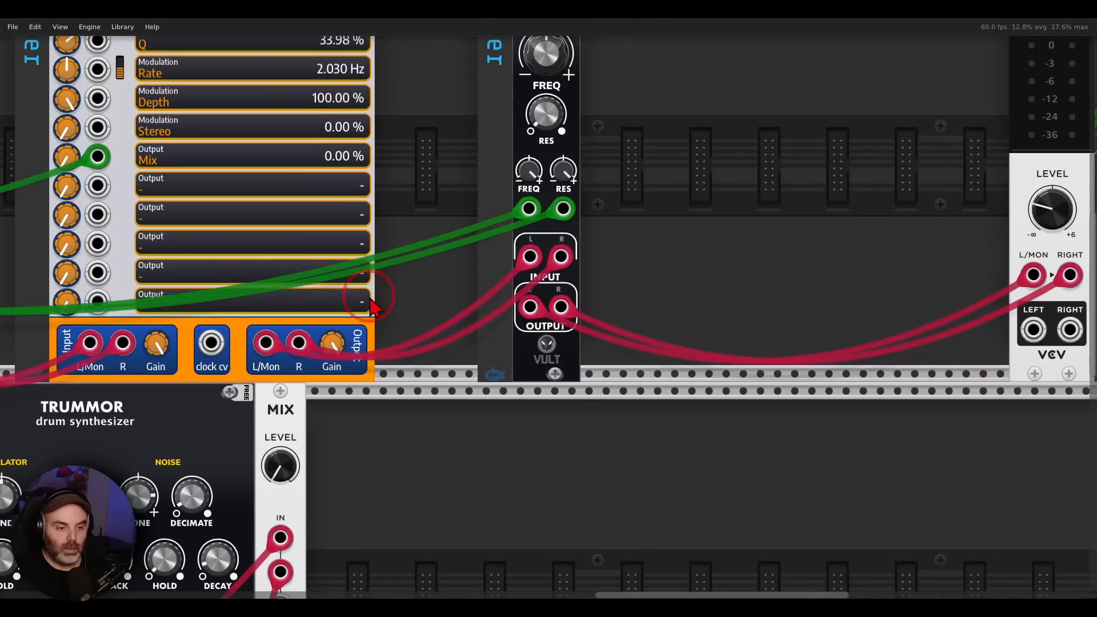
drag(372, 306, 710, 289)
scroll(709, 286, down, 2)
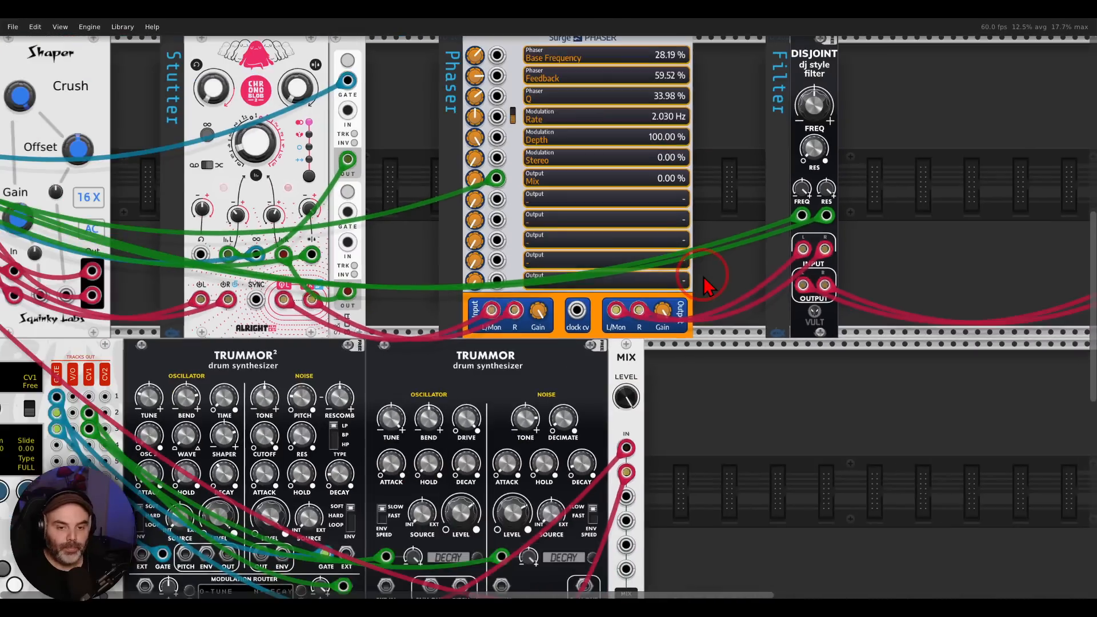
drag(466, 220, 1040, 228)
drag(757, 207, 955, 218)
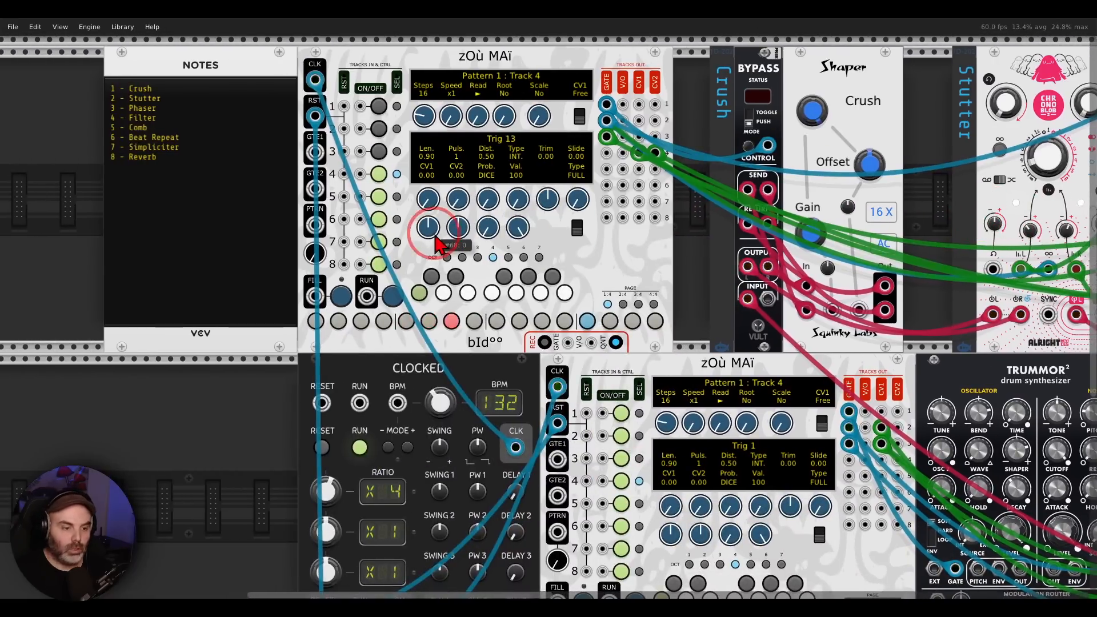
scroll(437, 242, up, 1)
click(403, 338)
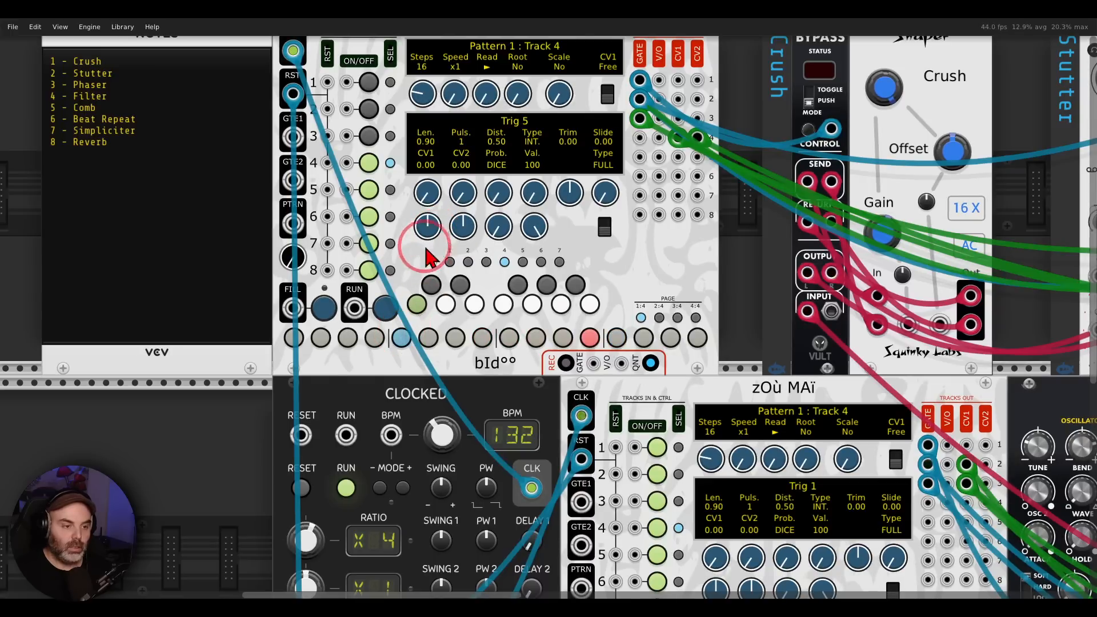
drag(428, 226, 428, 246)
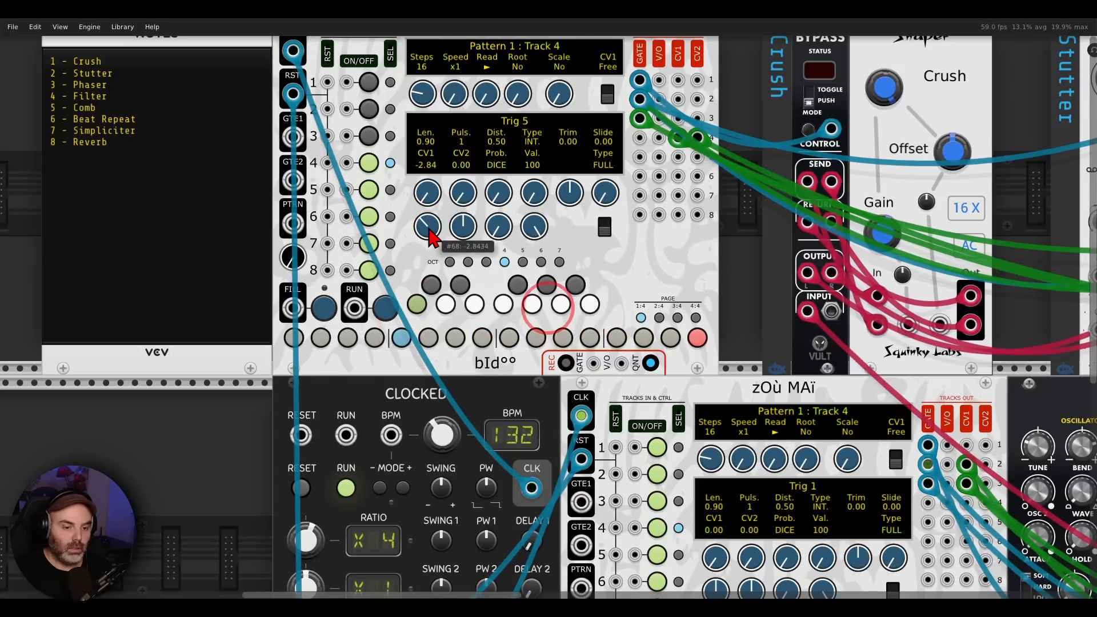
drag(467, 198, 468, 177)
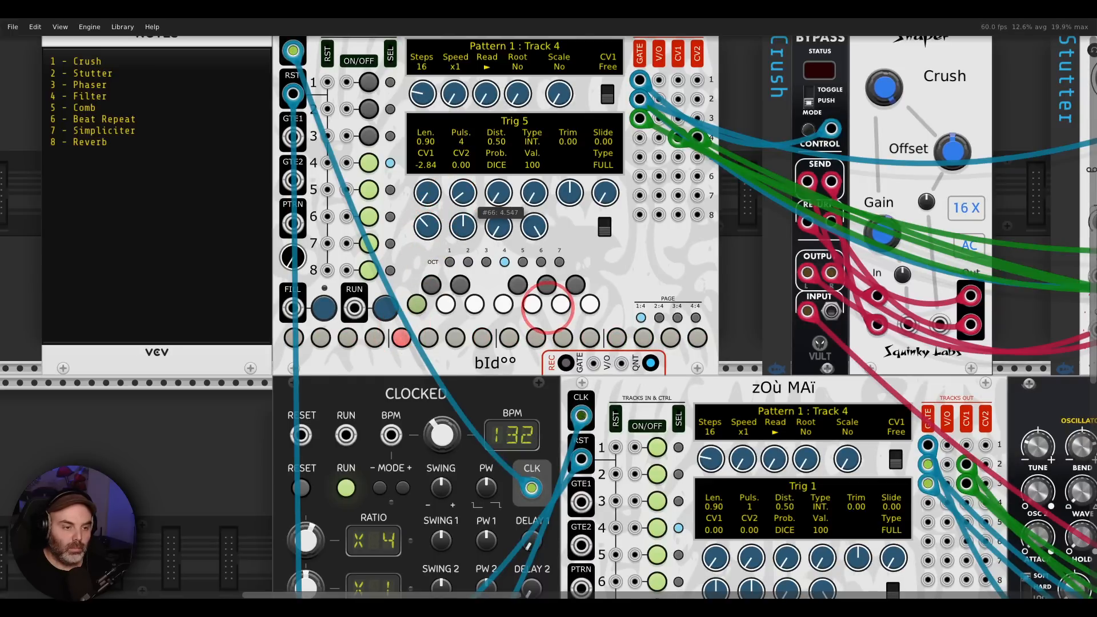
drag(428, 226, 428, 252)
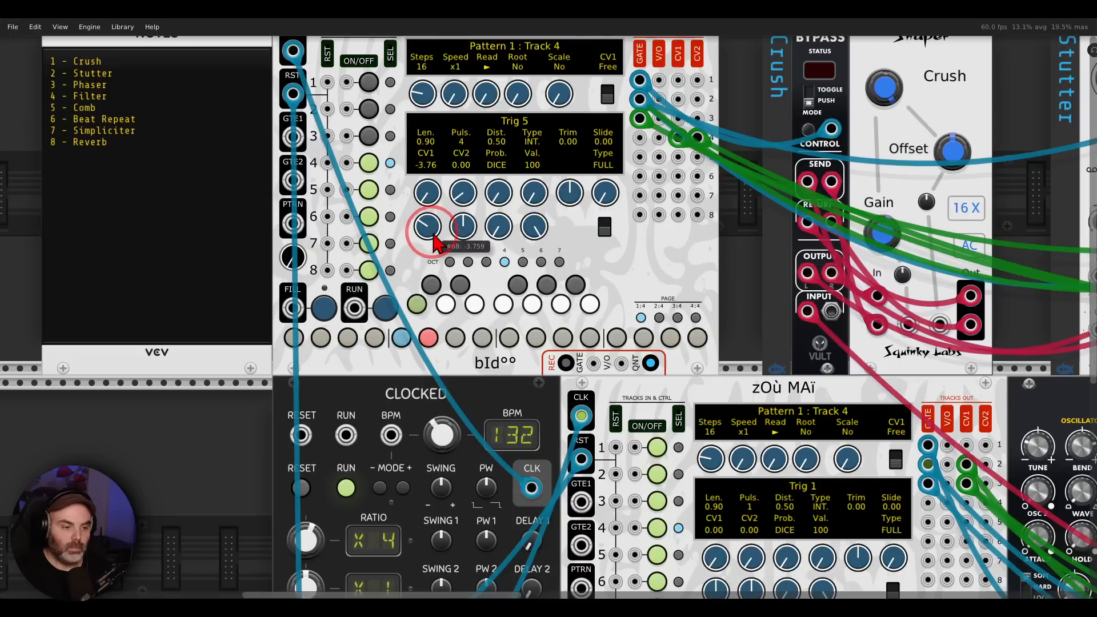
Step: Set CV1 of track 4's trig 5 to -1.88 and activate trig 10 with a CV1 value of 0.92
scroll(429, 229, down, 1)
drag(1074, 271, 534, 265)
drag(775, 265, 668, 262)
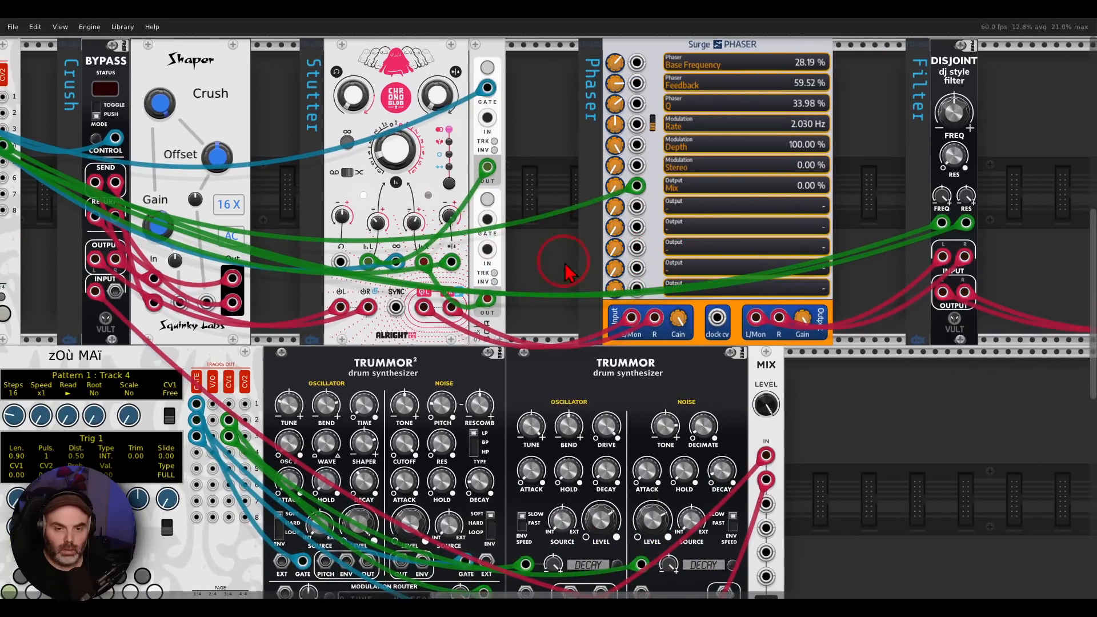
drag(558, 258, 1006, 248)
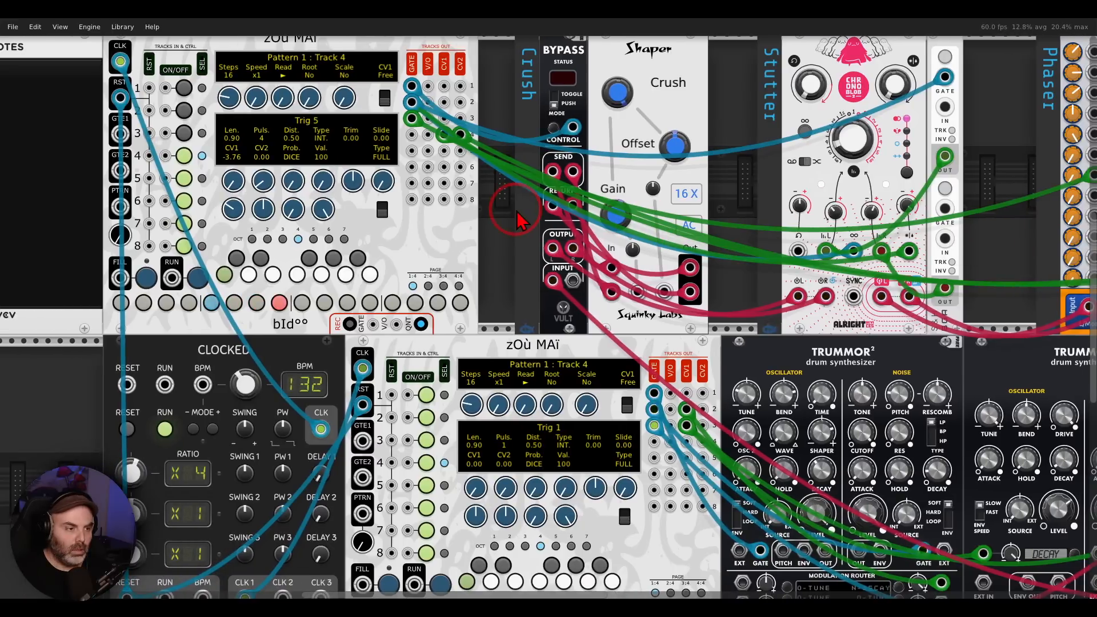
drag(520, 221, 674, 237)
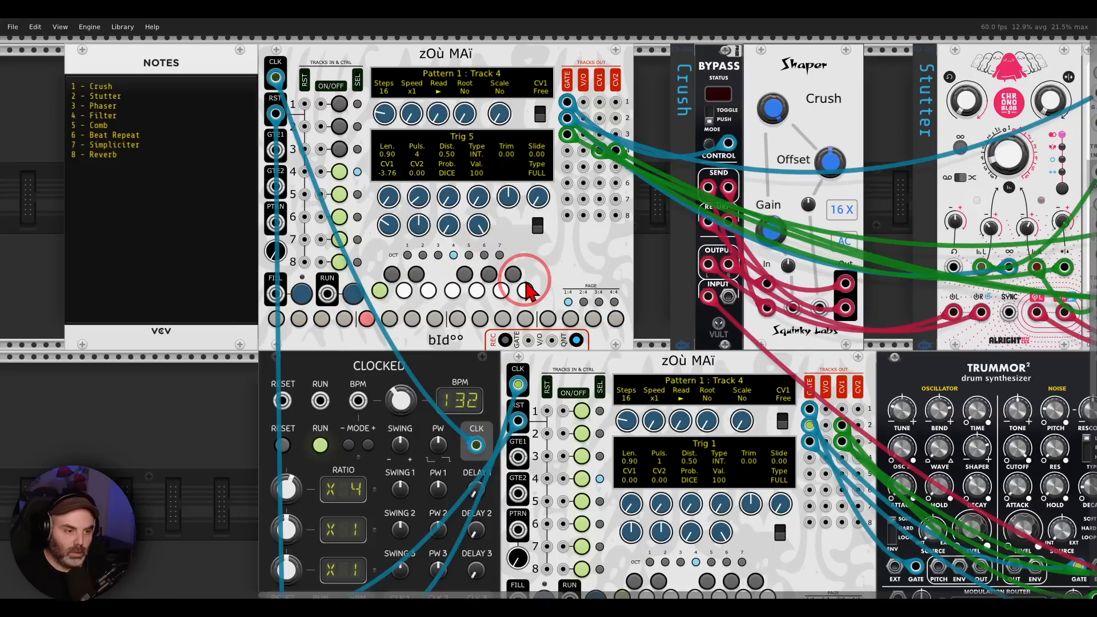
drag(389, 228, 403, 266)
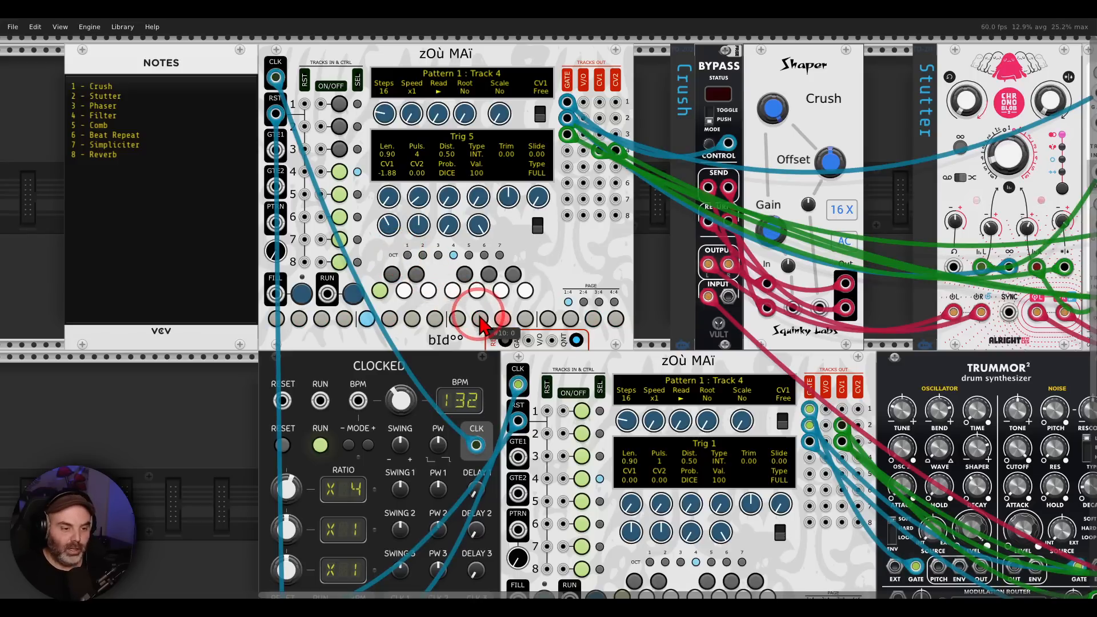
click(480, 320)
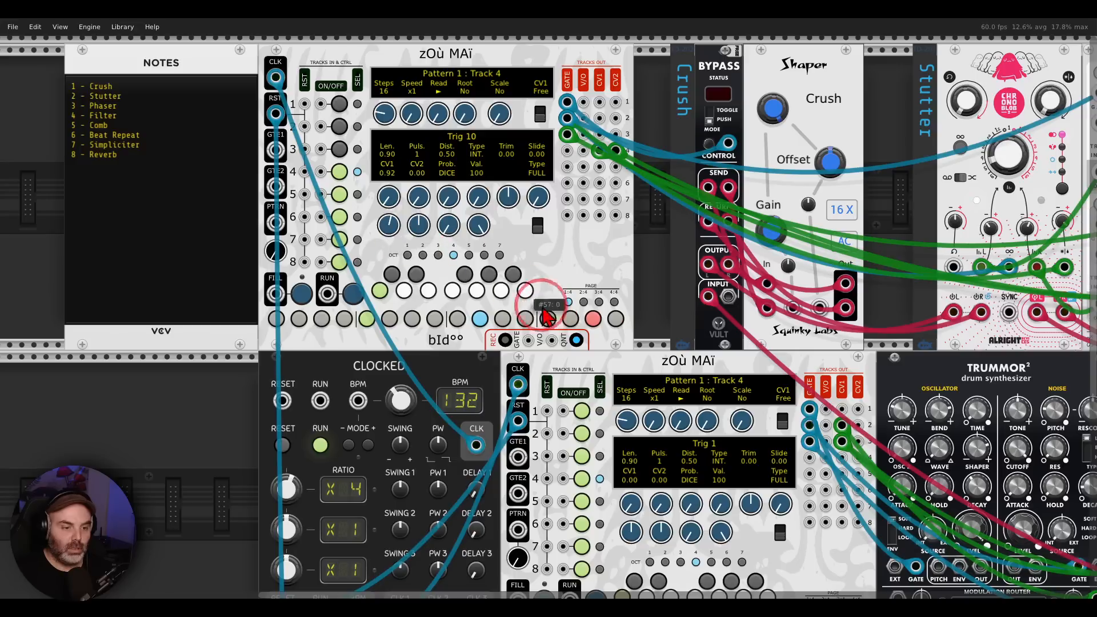
Step: Set CV2 of track 4's trig 10 to 3.25 and activate trig 13 with 4 pulses and a CV1 value of 0.67
click(548, 319)
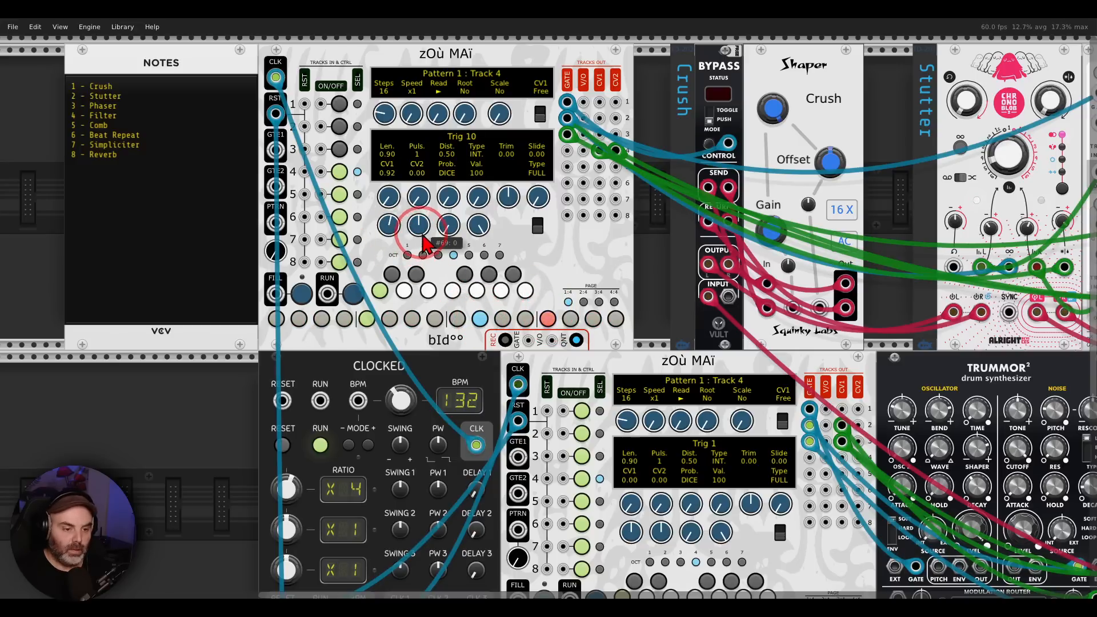
drag(424, 233, 547, 306)
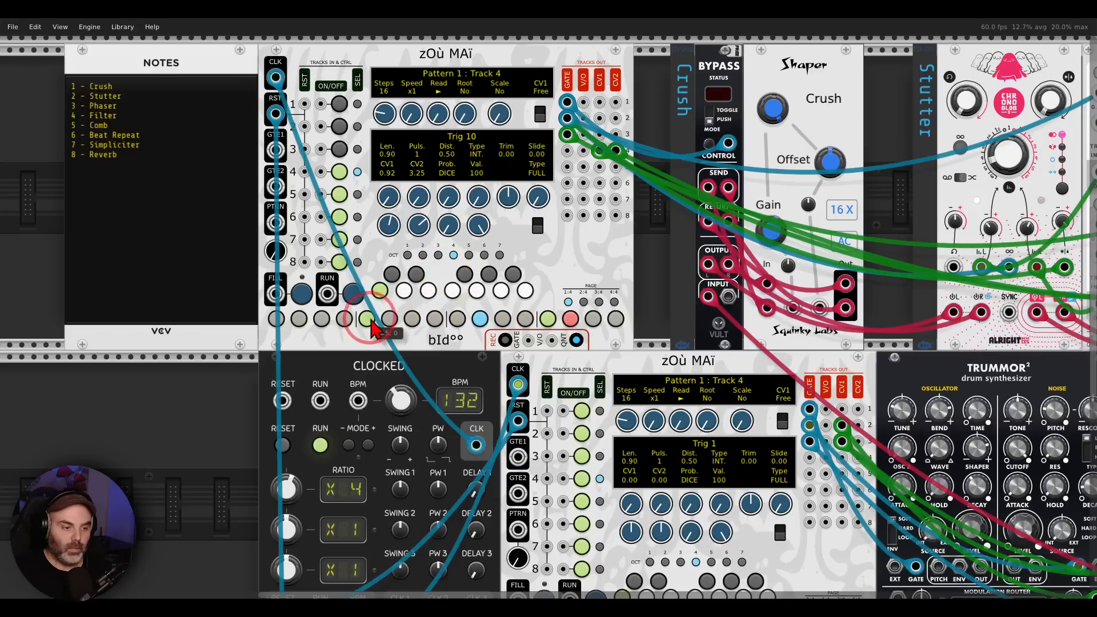
Step: Lower the DICE probability values of track 4's trigs, setting trig 5 to 68 and trig 13 to 55 and reducing trig 10
drag(479, 225, 546, 309)
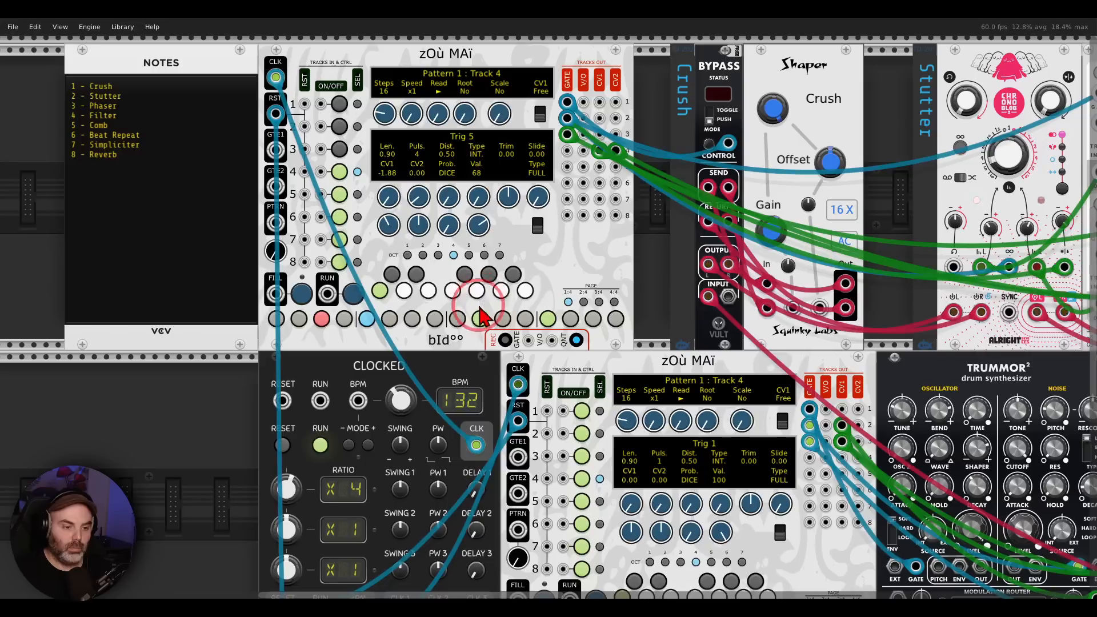
click(480, 318)
drag(484, 225, 548, 312)
click(549, 319)
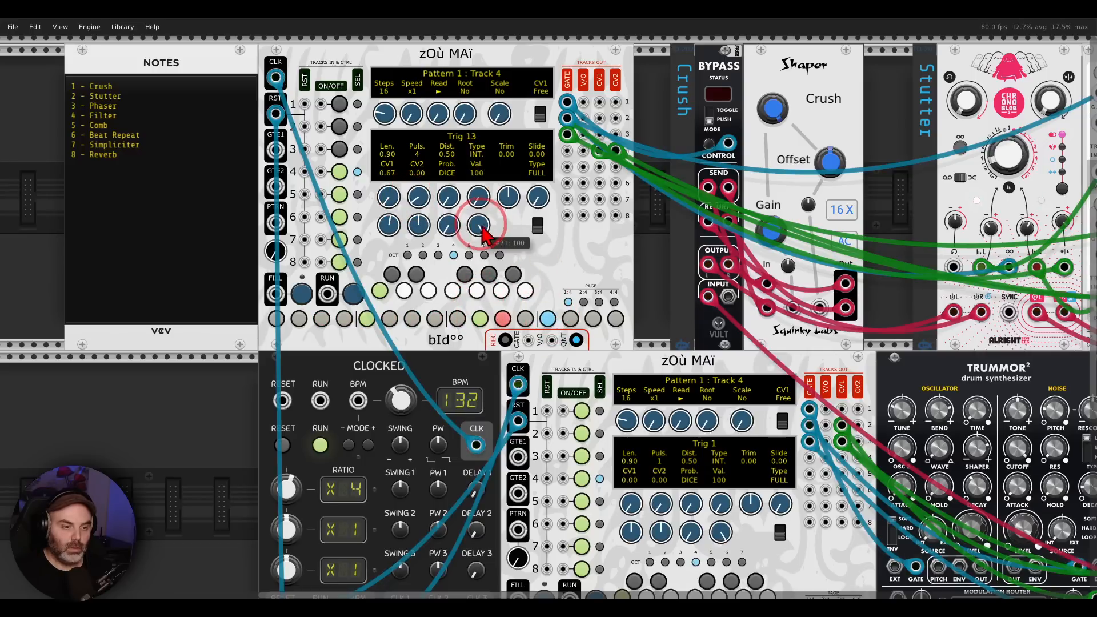
drag(482, 232, 550, 313)
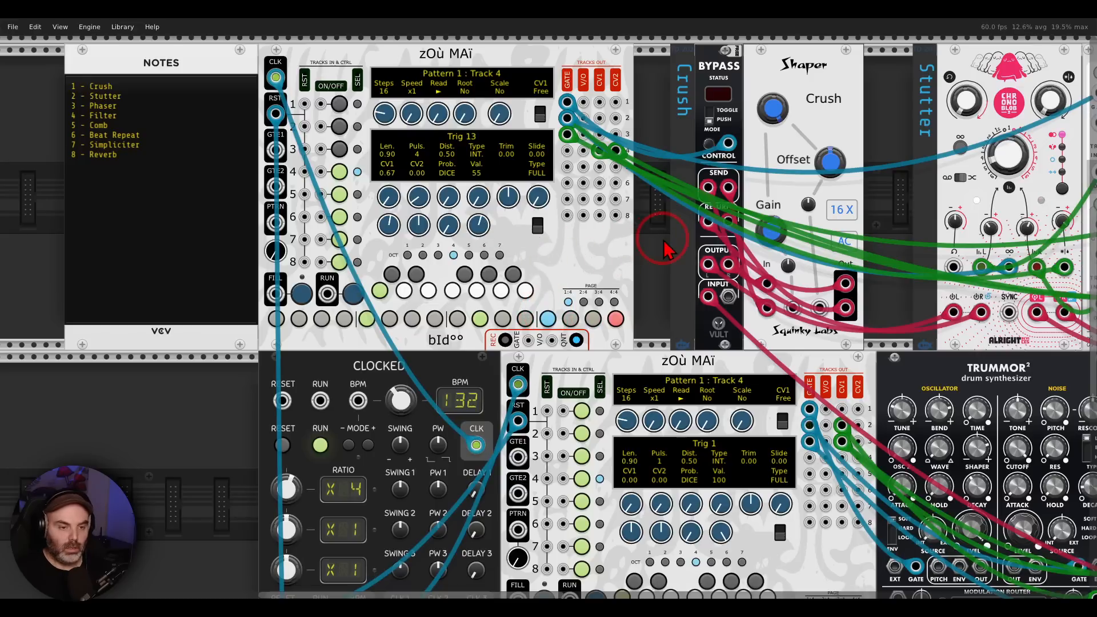
Step: Switch on tracks 3, 2 and 1 of the effects sequencer to hear the effects together
click(340, 149)
click(340, 126)
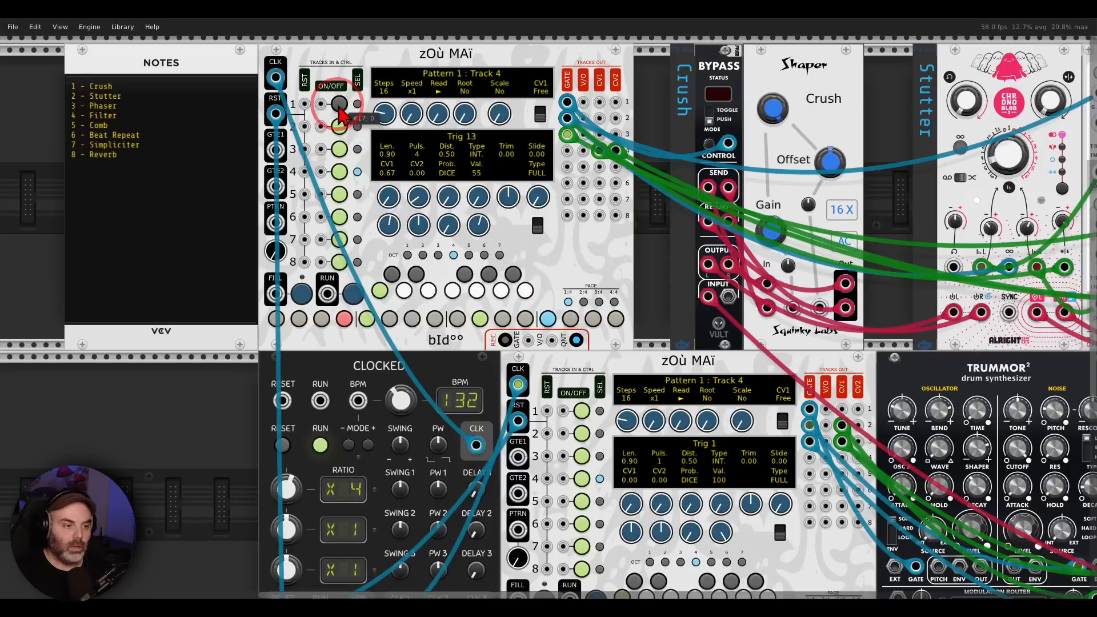
click(339, 104)
scroll(423, 169, down, 2)
drag(729, 221, 428, 217)
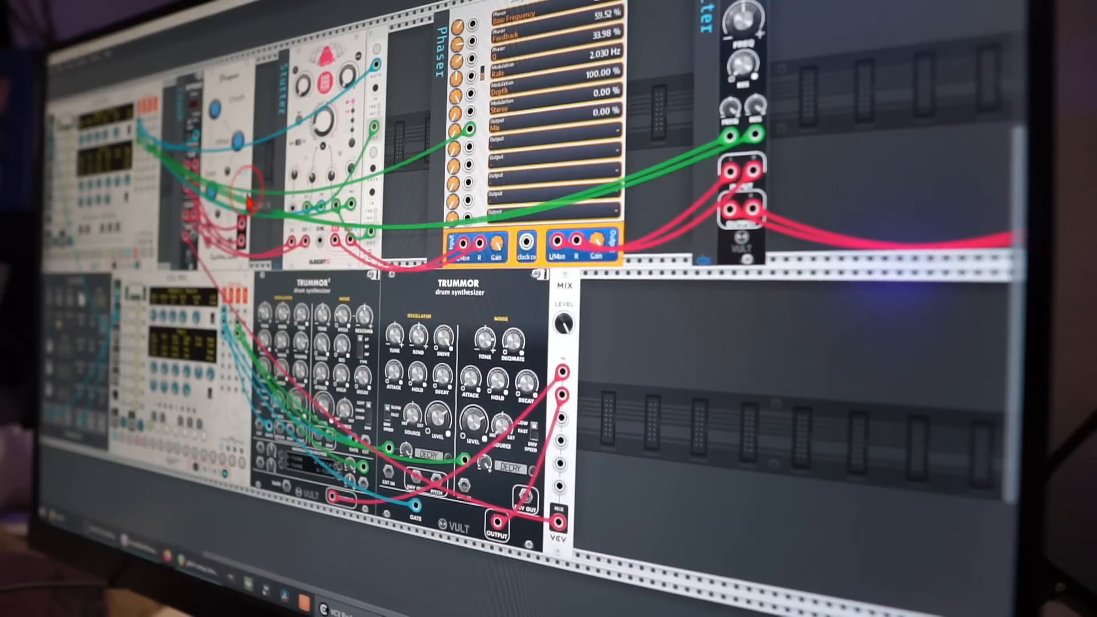
drag(264, 176, 315, 182)
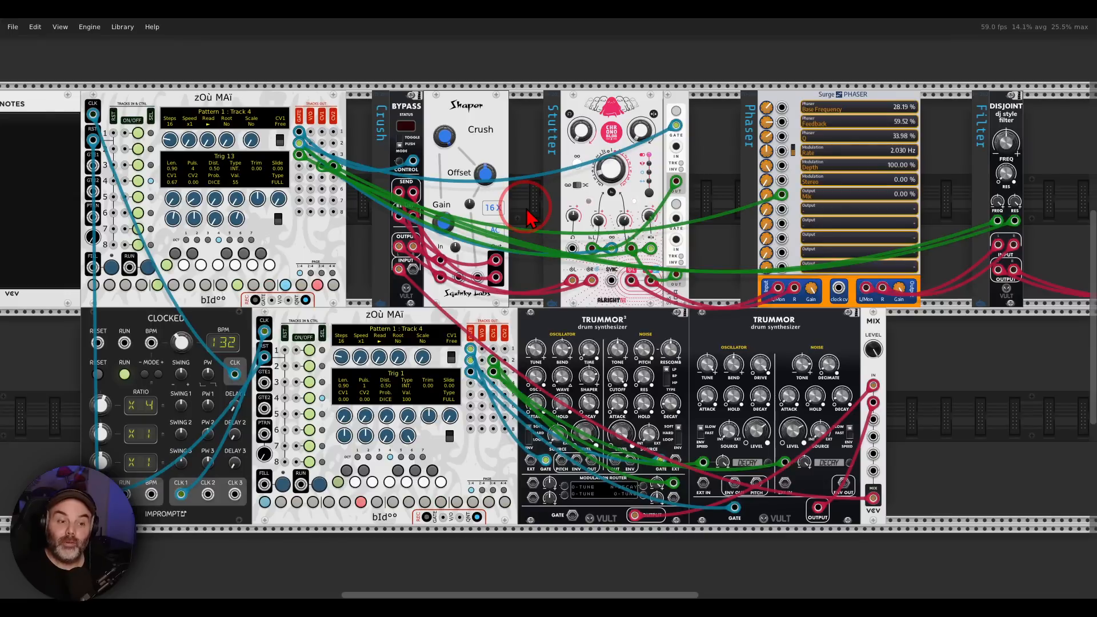
Step: Switch off tracks 1 to 4 of the effects sequencer
scroll(529, 217, left, 5)
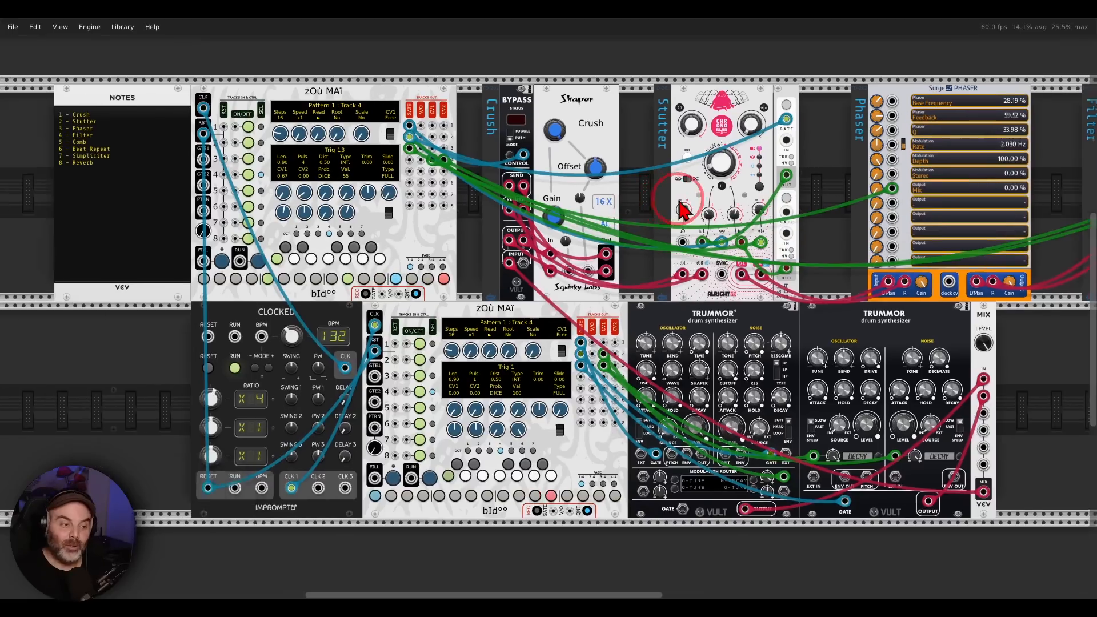
click(373, 168)
click(373, 153)
click(372, 136)
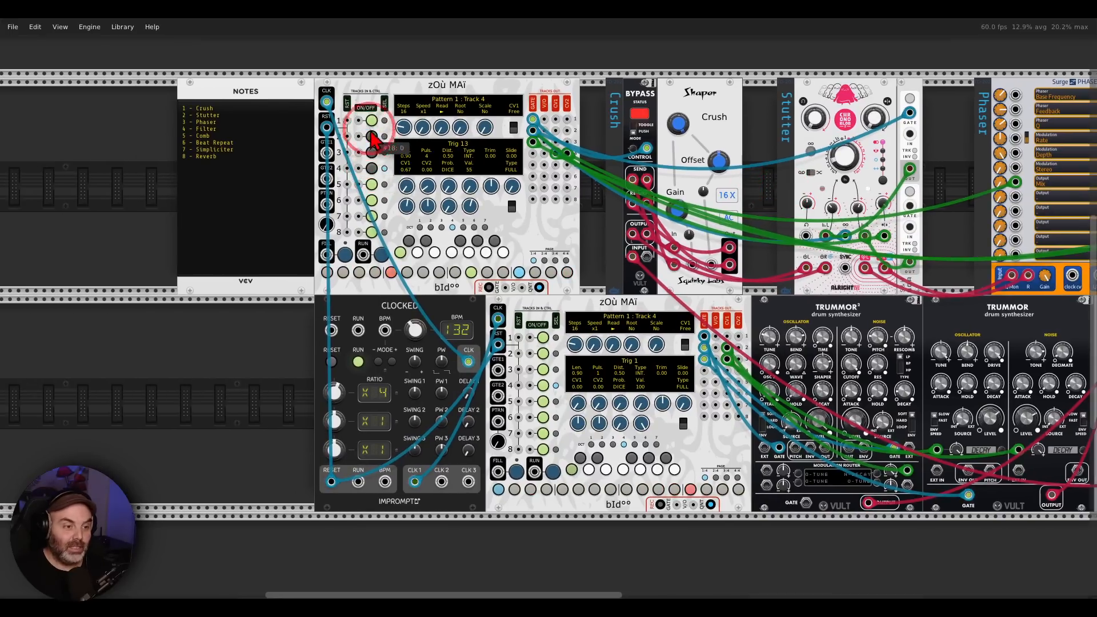
click(372, 120)
Step: Move the Audio and Cable Colour Key modules together further right to make room after the Disjoint
drag(850, 256, 616, 216)
drag(873, 297, 874, 295)
scroll(873, 298, up, 1)
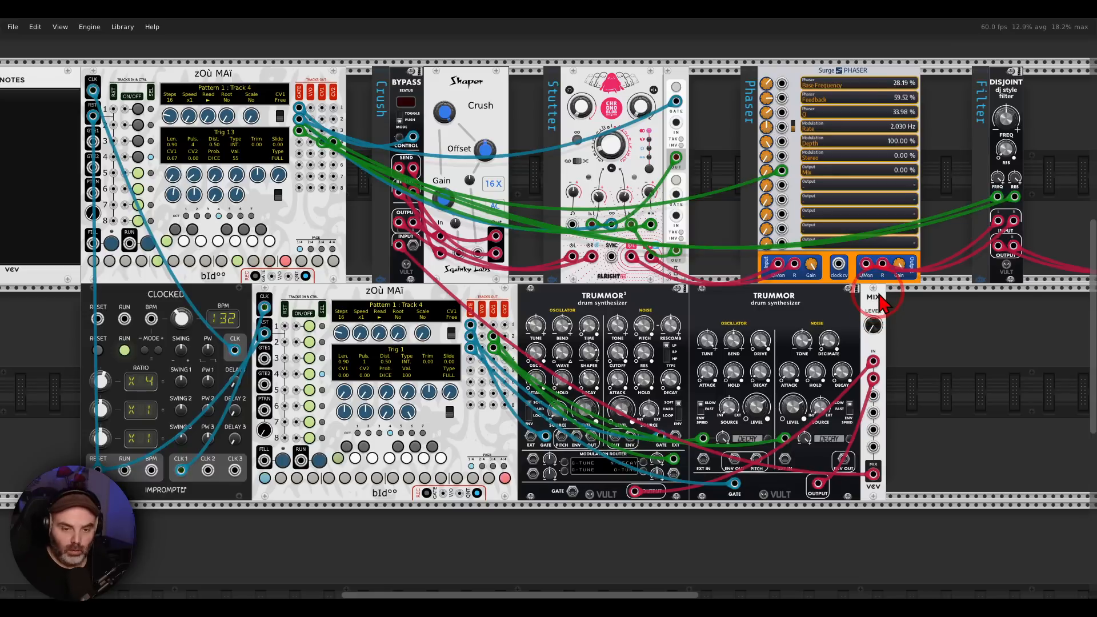
drag(942, 311, 423, 312)
drag(683, 161, 851, 173)
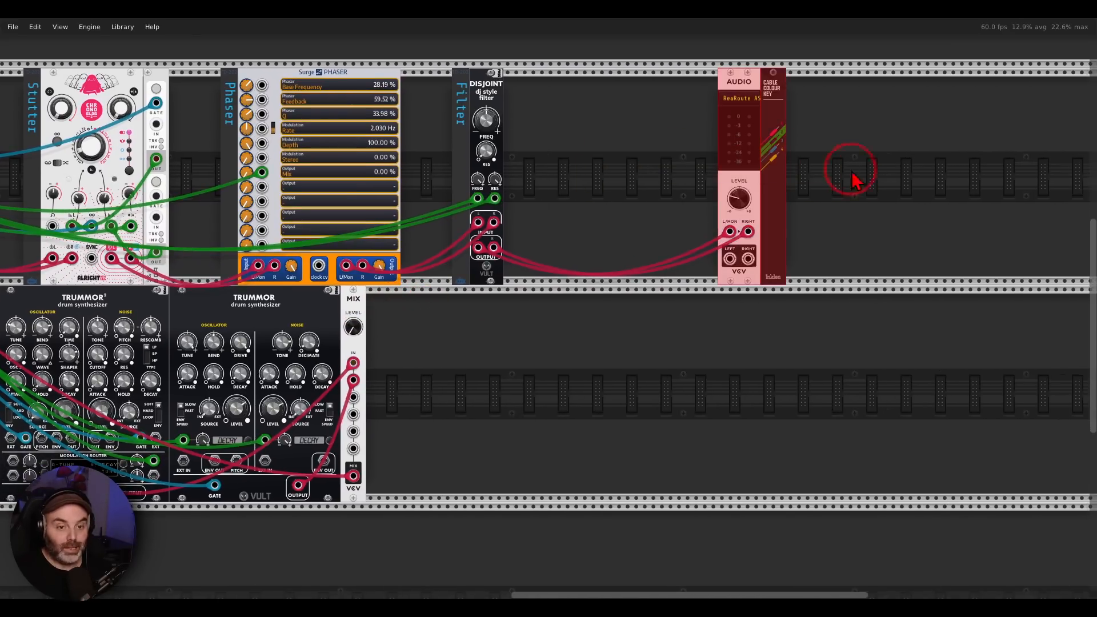
drag(753, 86, 924, 87)
click(698, 135)
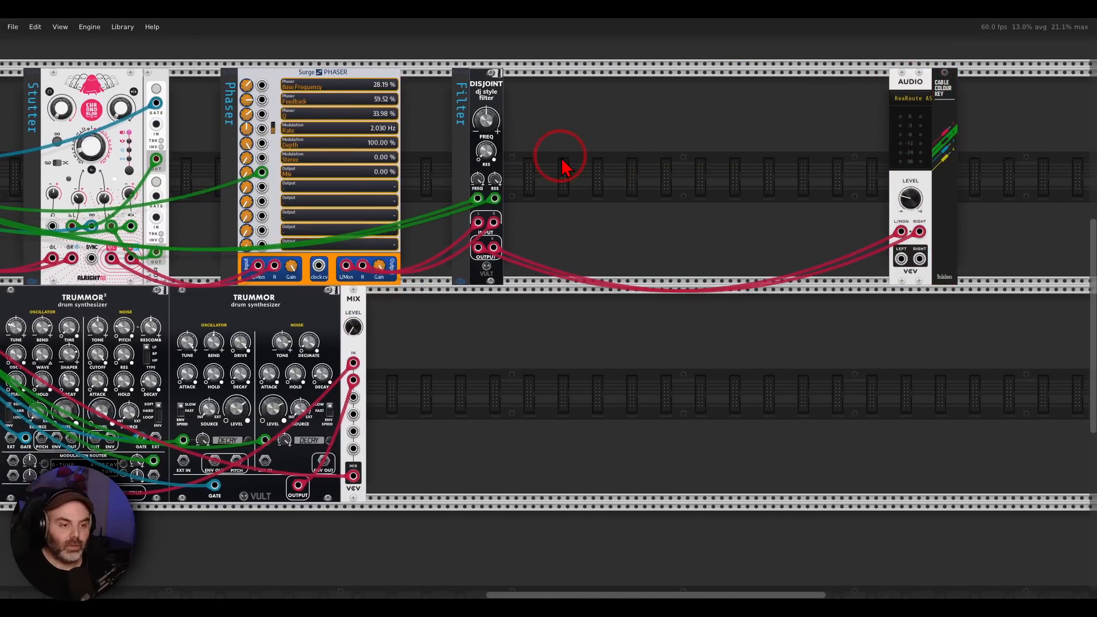
Step: Add a Vult Rescomb resonant comb filter to the top row and place it with a gap after the Disjoint
right_click(597, 166)
text(res)
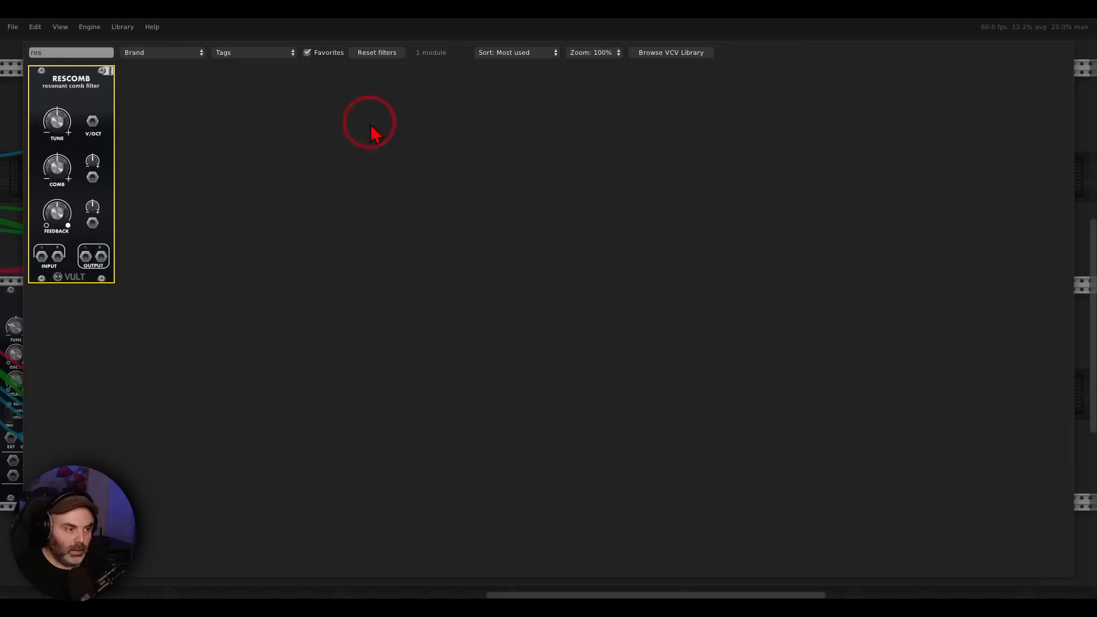
key(BackSpace)
key(BackSpace)
key(BackSpace)
drag(87, 92, 421, 143)
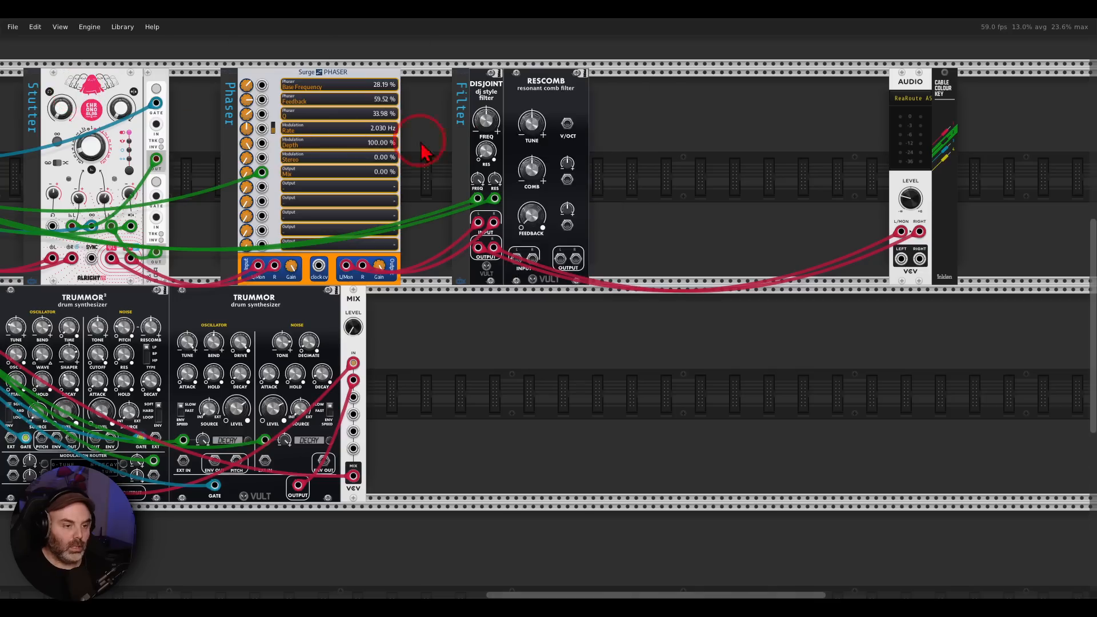
right_click(646, 170)
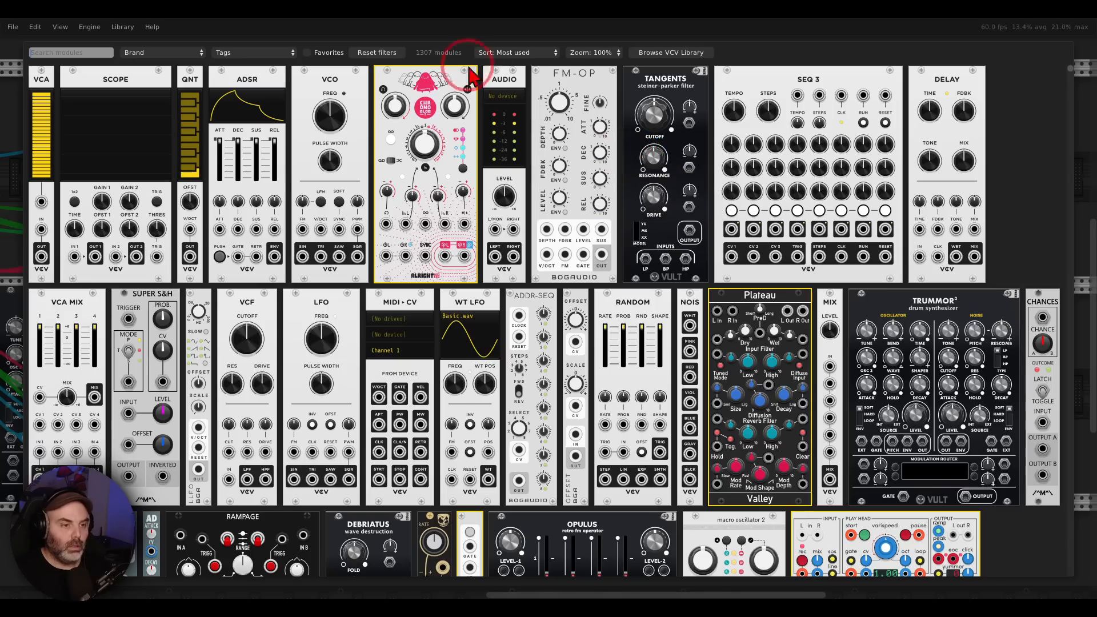
click(355, 36)
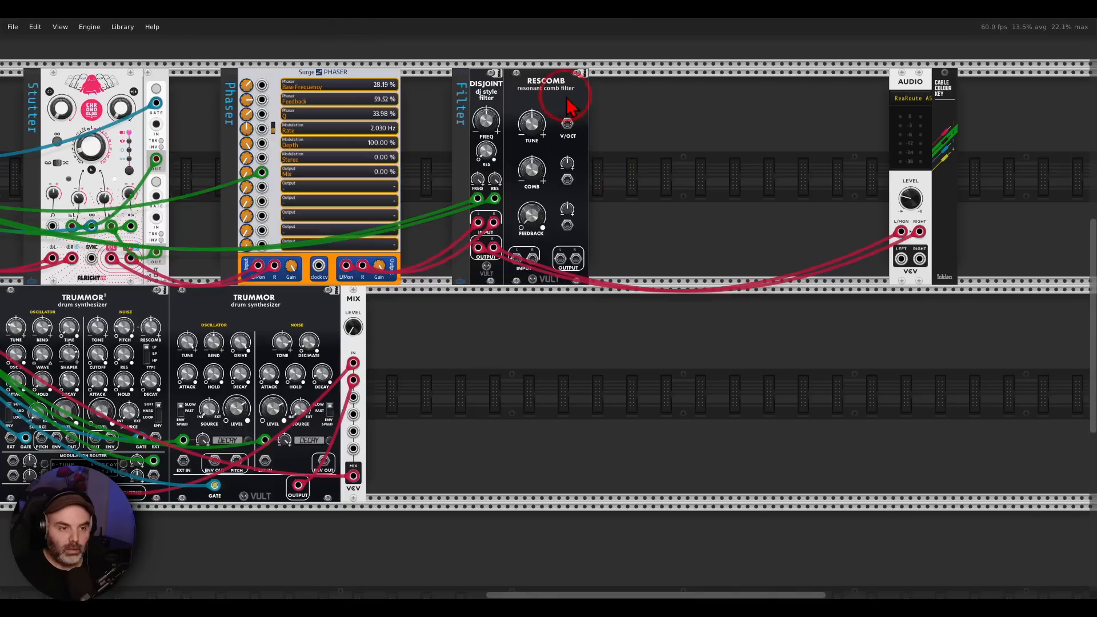
drag(567, 100, 644, 105)
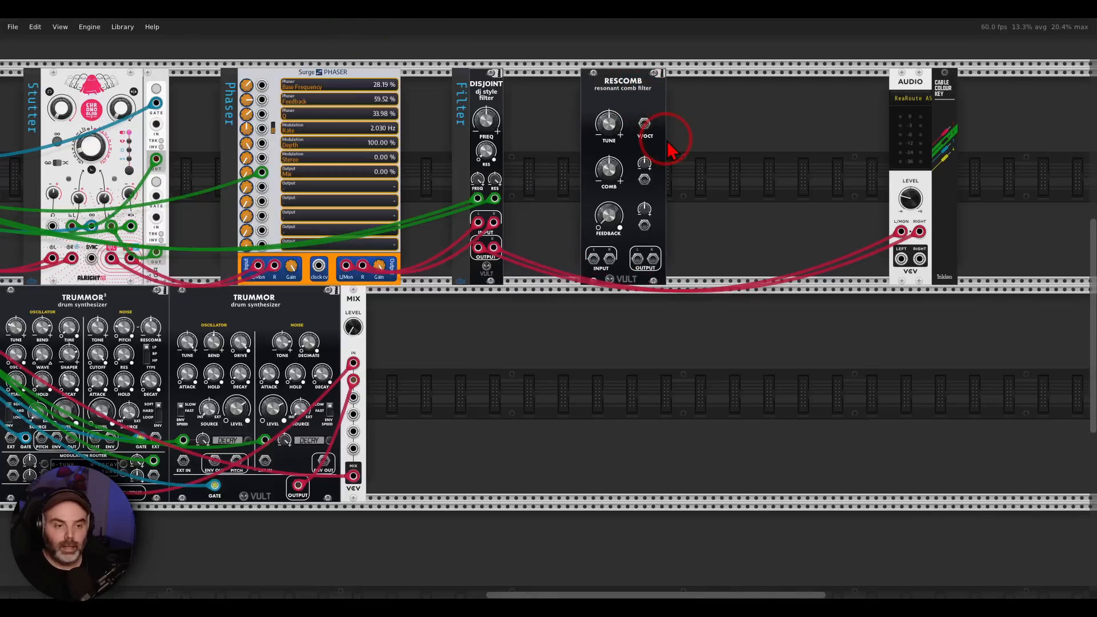
Step: Patch the Disjoint's stereo output through the Rescomb to the Audio module, and add a label module reading "Comb" directly before the Rescomb
scroll(673, 164, left, 1)
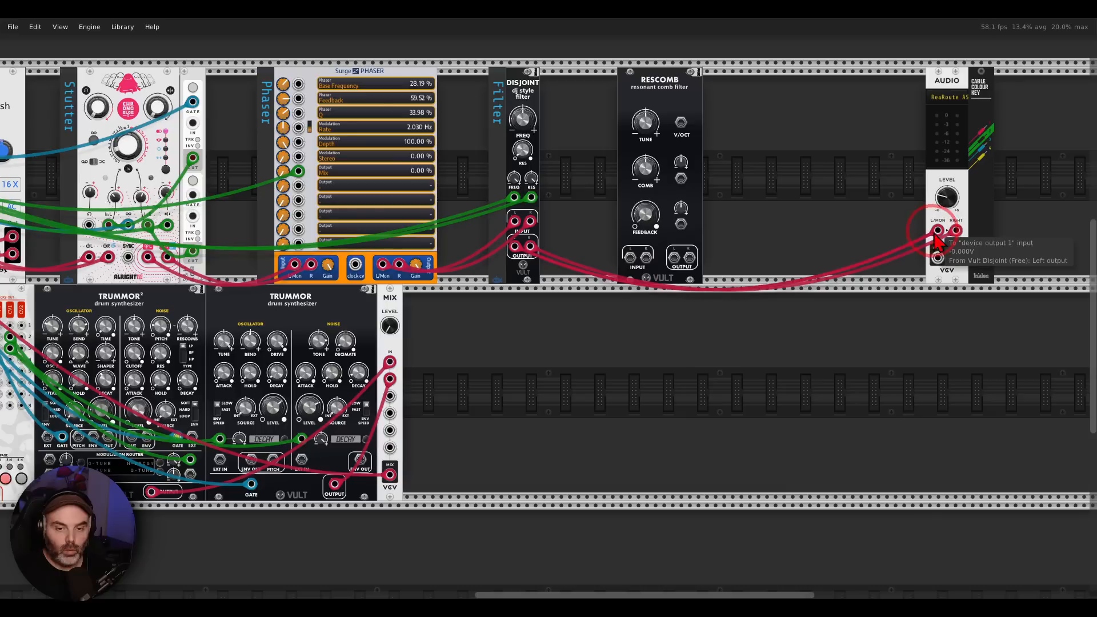
drag(939, 231, 625, 249)
drag(956, 231, 690, 258)
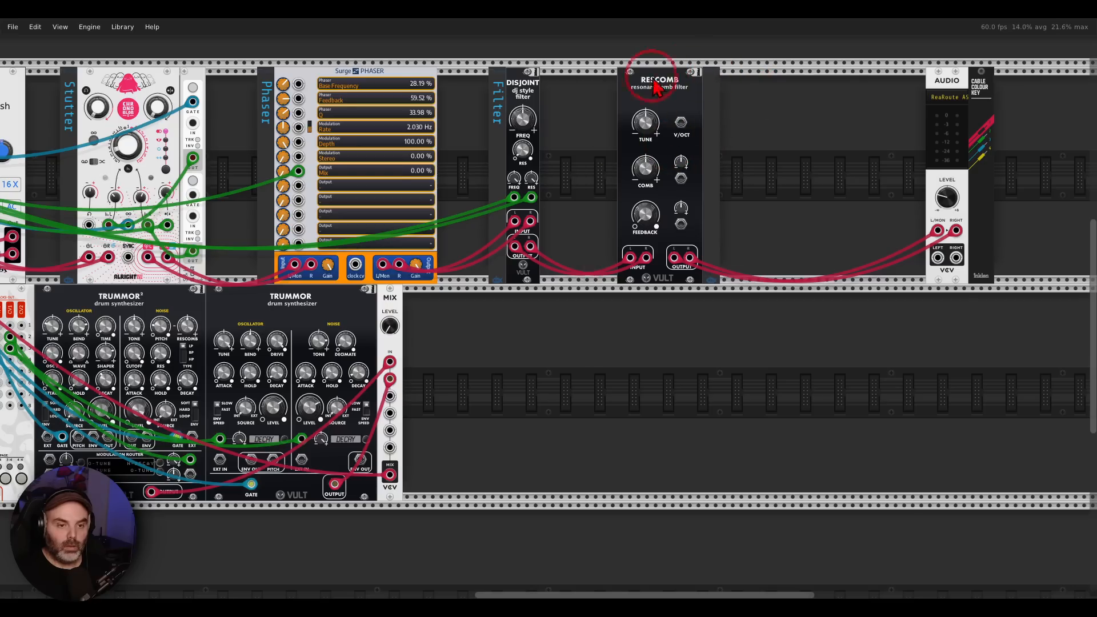
drag(656, 89, 608, 100)
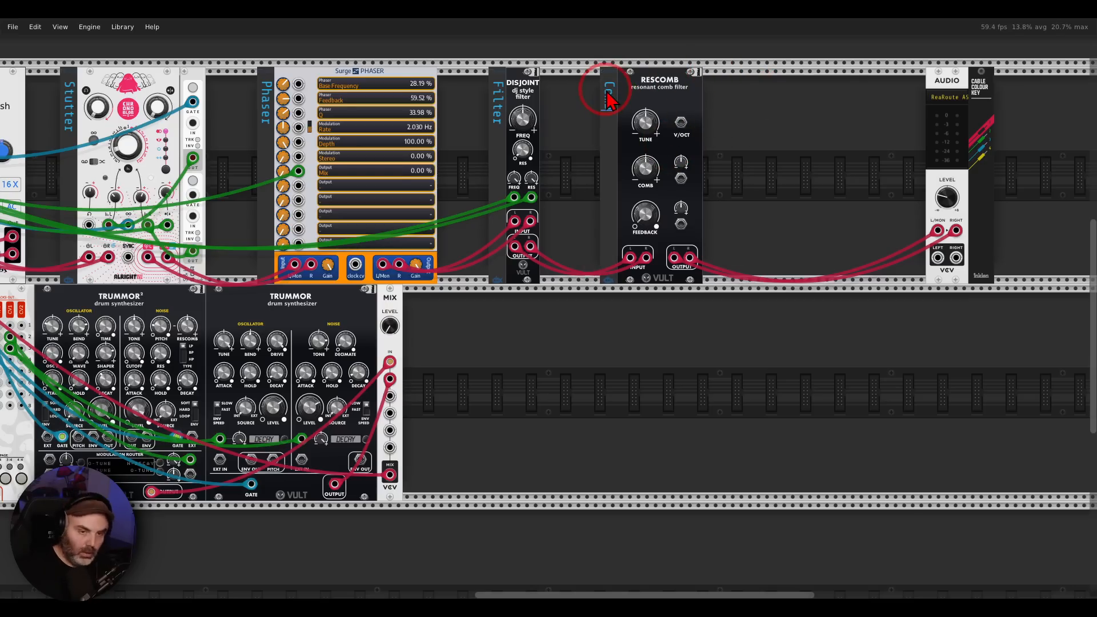
Step: Select track 5 on the effects sequencer and add a Bogaudio S&H module directly after the Rescomb
drag(561, 229, 999, 223)
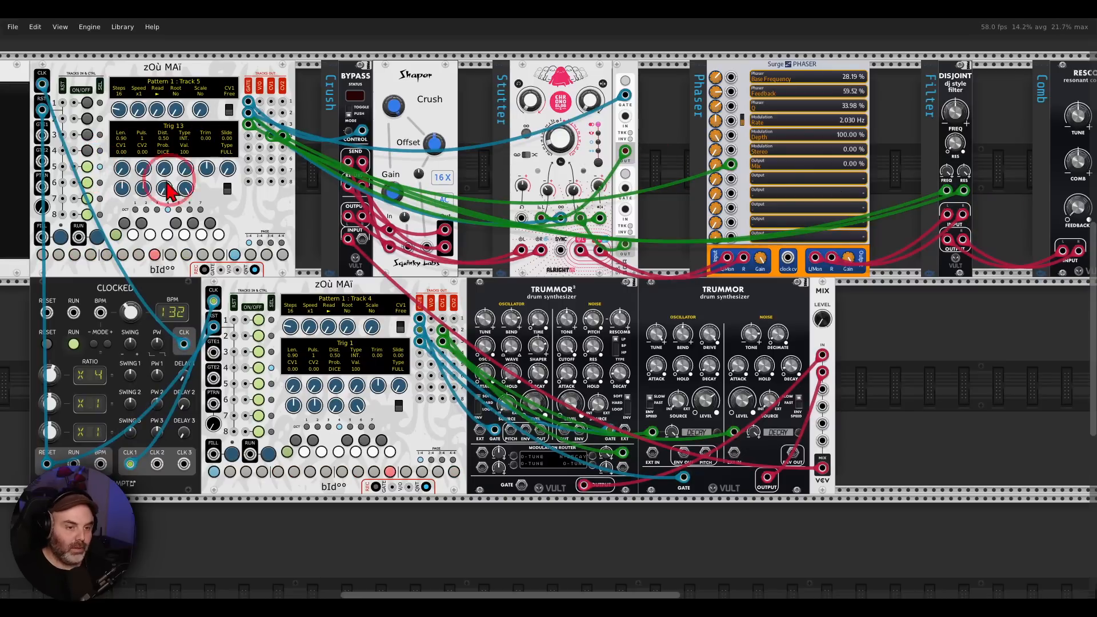
drag(759, 215, 432, 216)
right_click(808, 183)
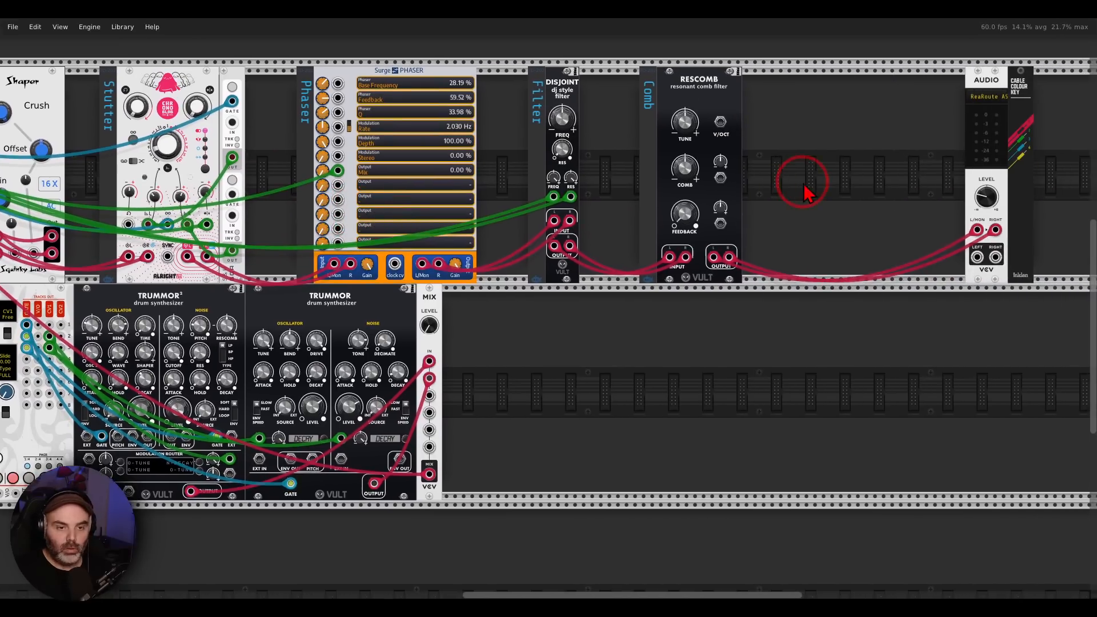
drag(265, 80, 702, 178)
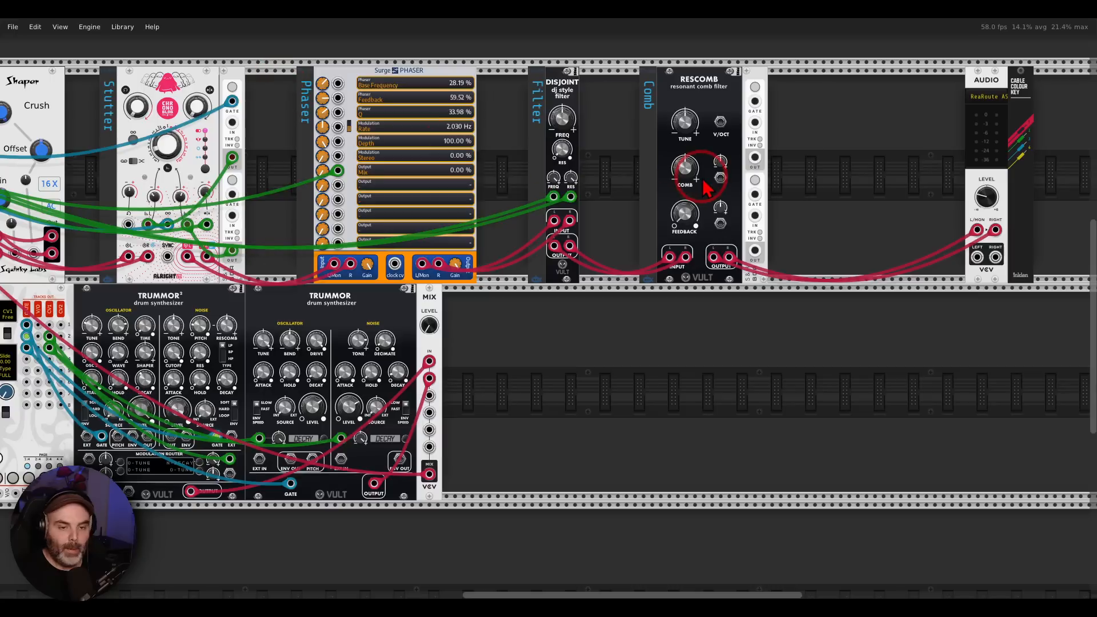
Step: Patch the two S&H outputs to the Rescomb's V/OCT and feedback modulation inputs with green cables, and turn up the feedback modulation amount
scroll(725, 194, up, 3)
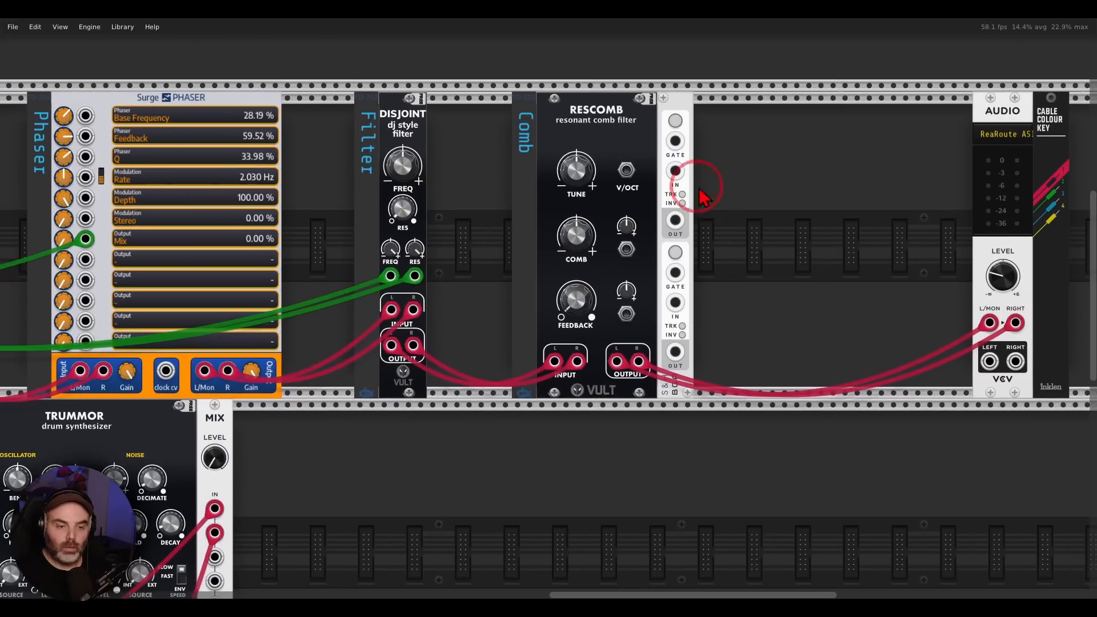
right_click(675, 223)
drag(690, 273, 627, 172)
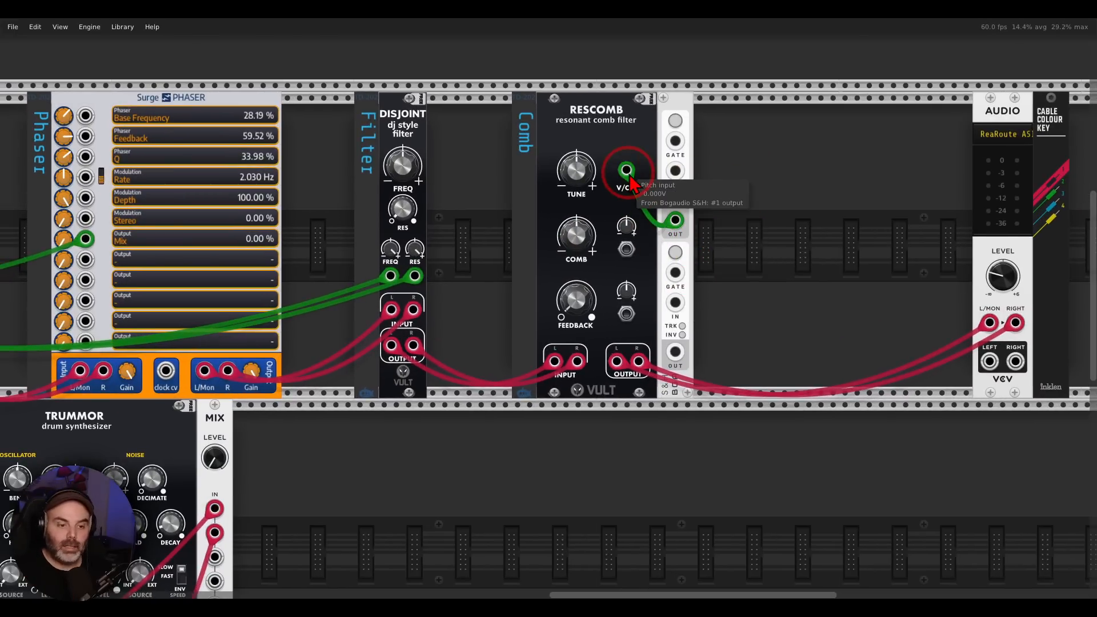
right_click(675, 352)
click(683, 394)
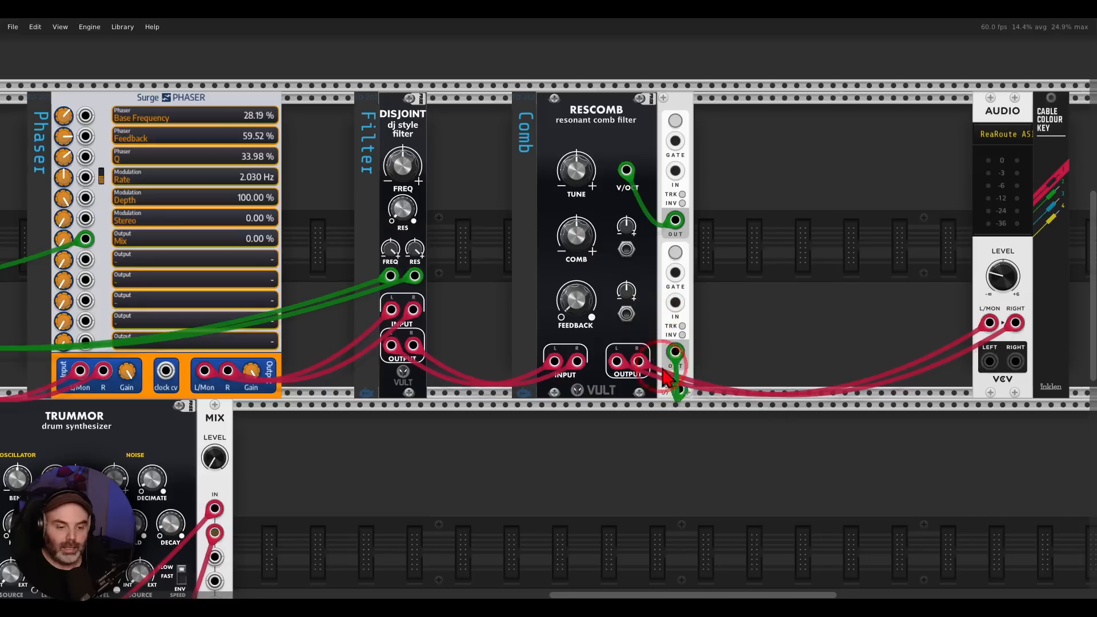
click(626, 313)
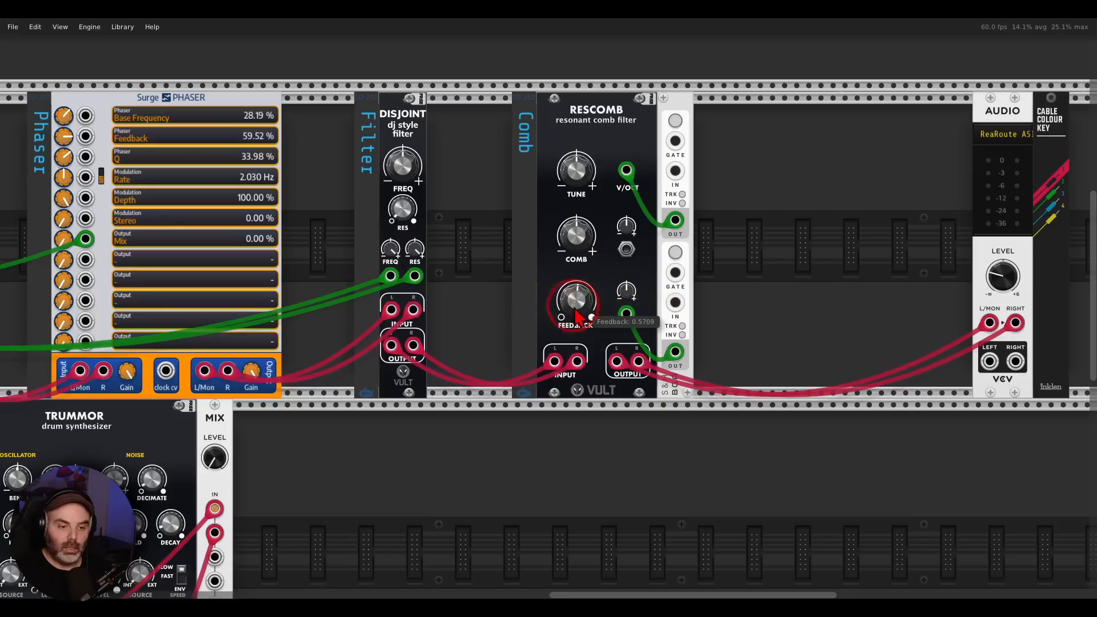
drag(627, 293, 627, 280)
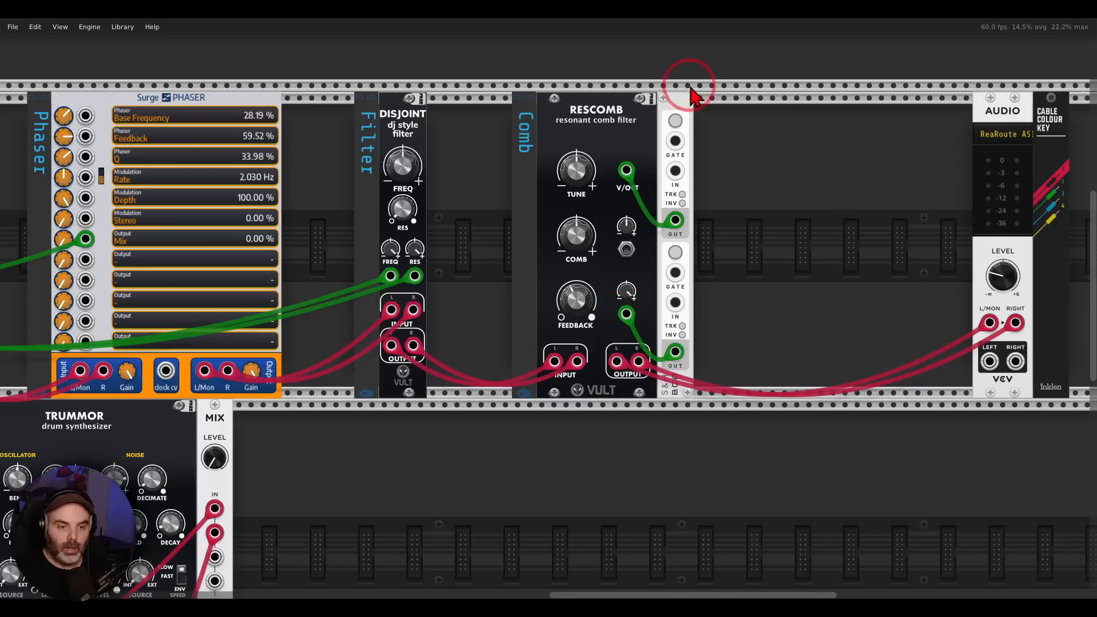
Step: Open the normal range options of the S&H module beside the Rescomb
right_click(675, 104)
mouse_move(741, 296)
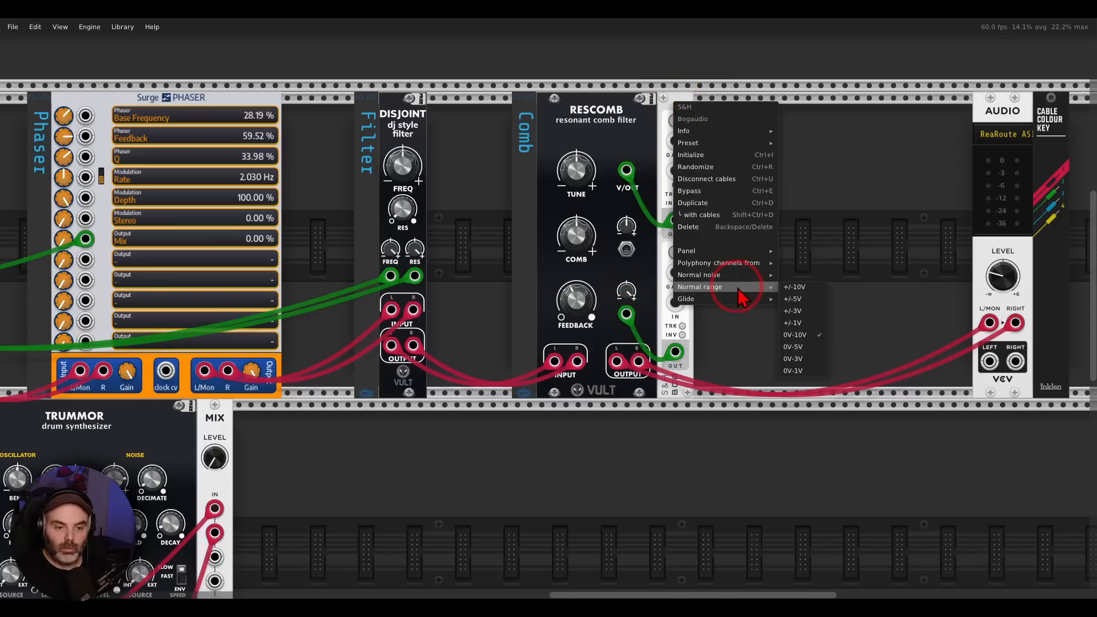
Step: Set the comb section's S&H normal range to +/-5V and patch a blue cable from its first gate to the effects sequencer's track 5 gate output
click(805, 300)
scroll(561, 269, down, 1)
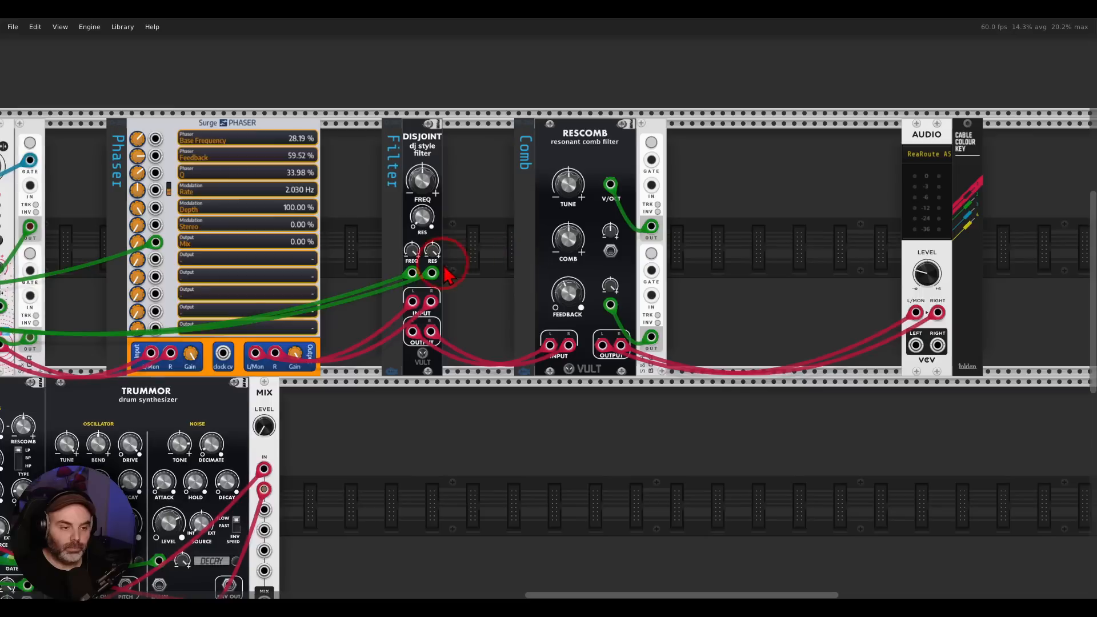
drag(450, 265, 833, 254)
right_click(1040, 146)
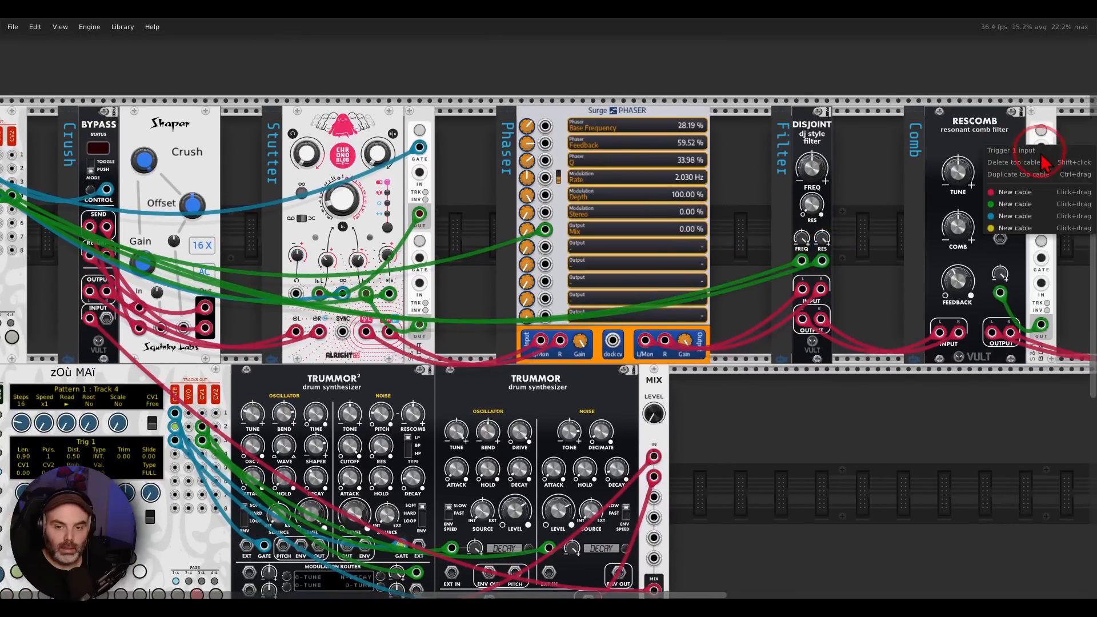
drag(1027, 217, 409, 209)
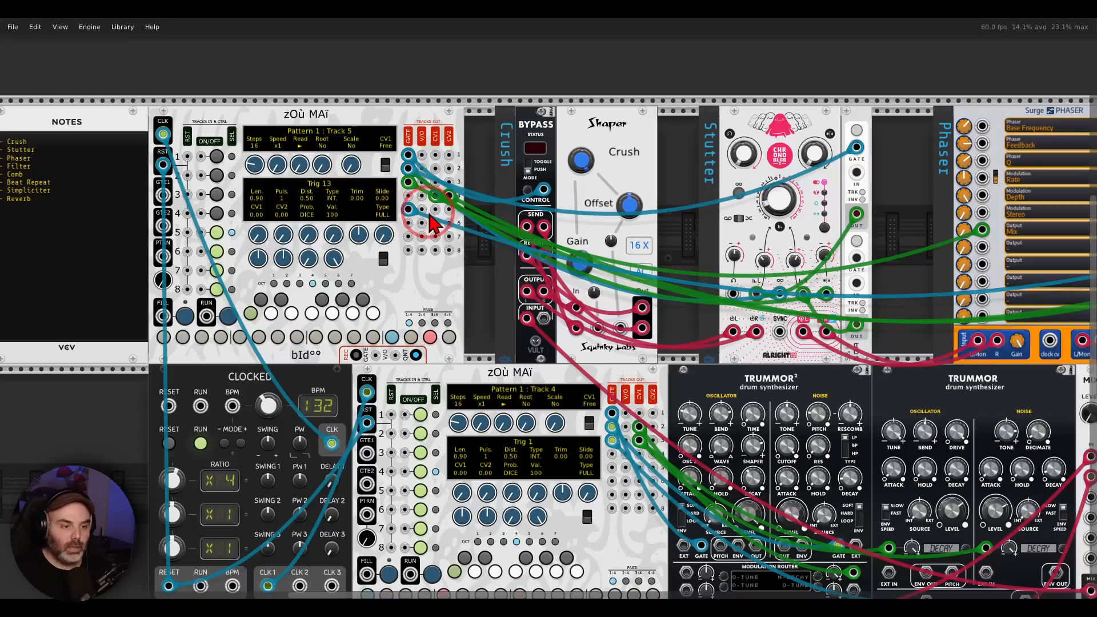
Step: Patch a new green cable from the effects sequencer's track 5 CV1 output to the comb CV input on RESCOMB
right_click(434, 211)
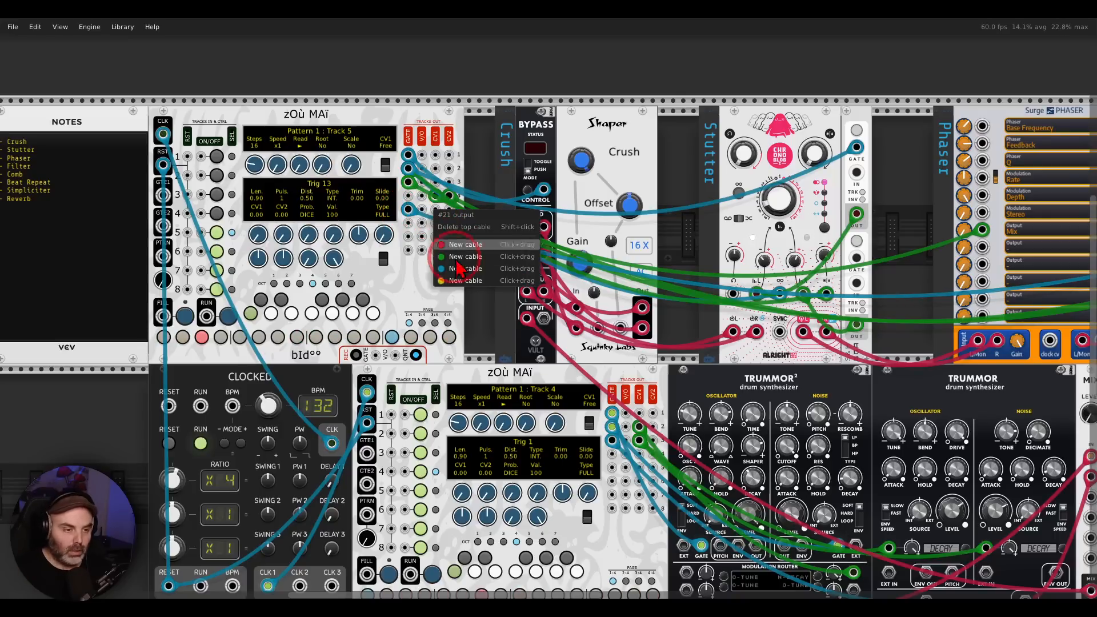
drag(448, 264, 898, 242)
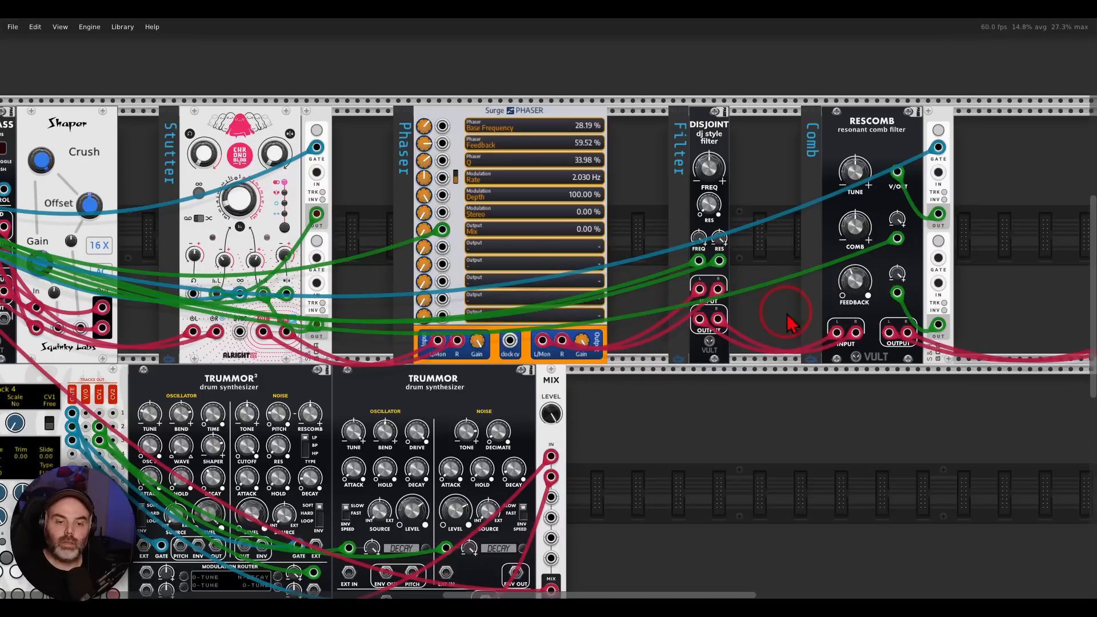
drag(854, 226, 854, 226)
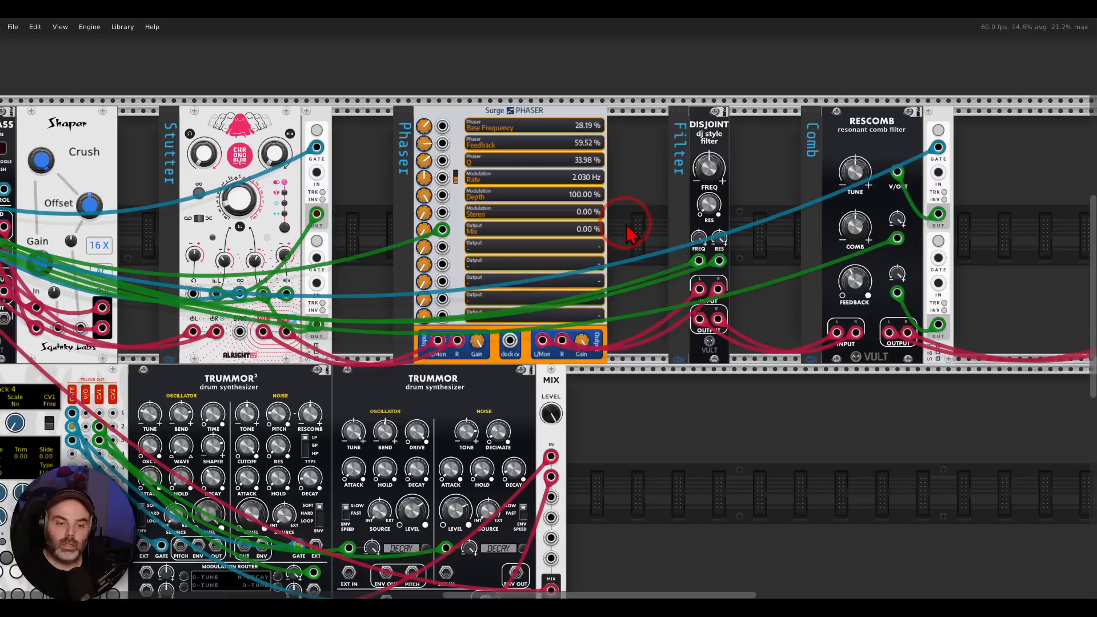
Step: Set track 5 of the effects sequencer to 12 steps at x2 speed
drag(156, 241, 866, 200)
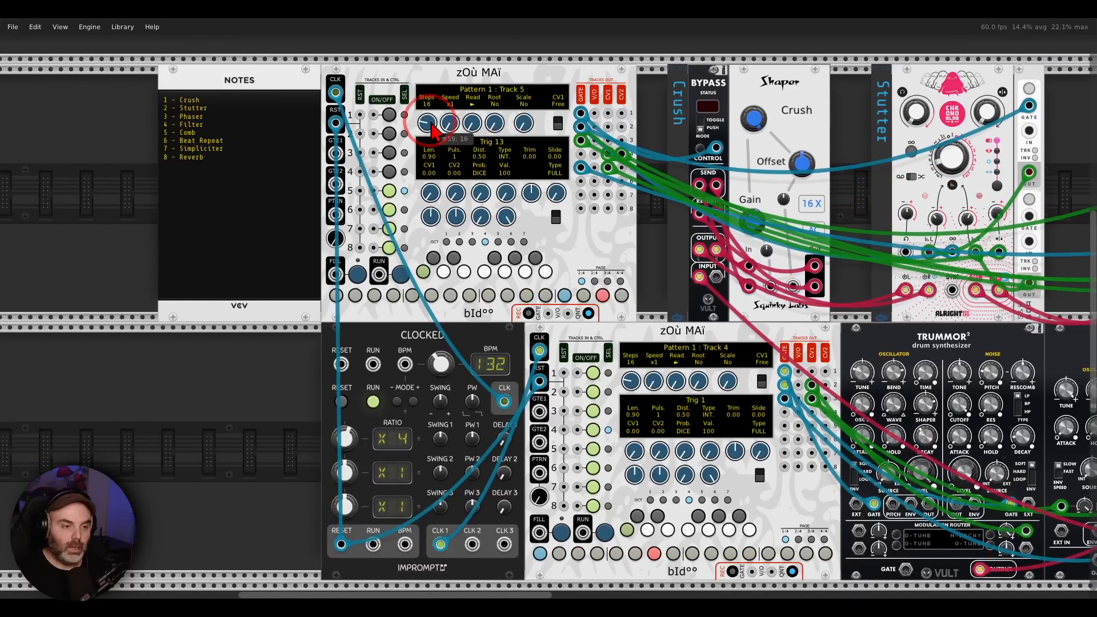
drag(431, 130, 547, 306)
scroll(452, 123, up, 2)
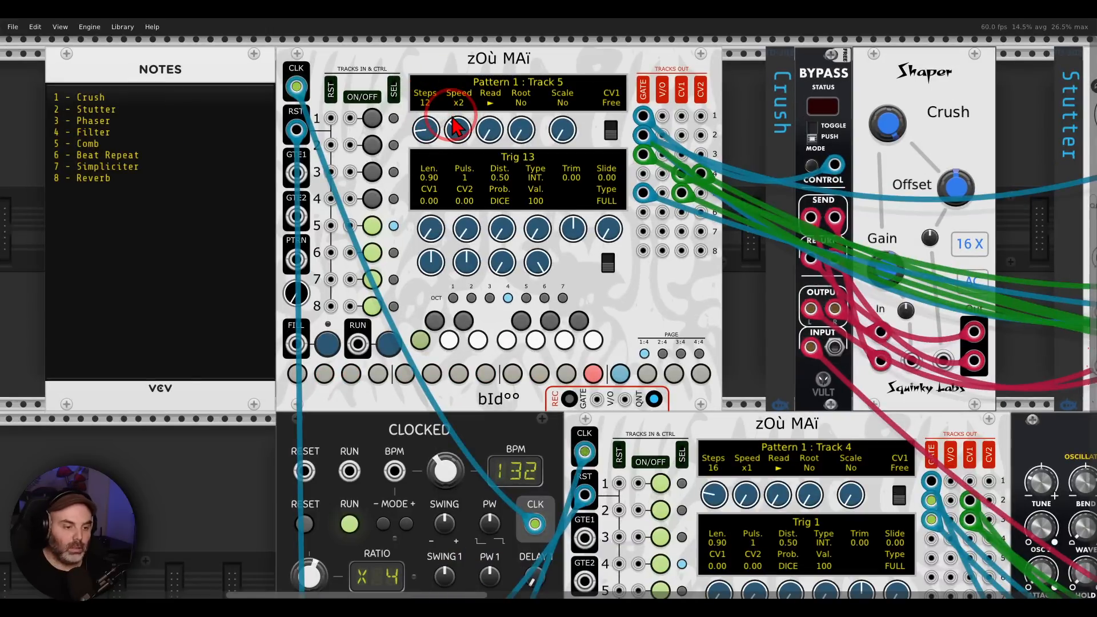
Step: Activate trigs 3, 6 and 10 on track 5 and set their CV1 values to 10.00, -10.00 and 10.00
click(351, 376)
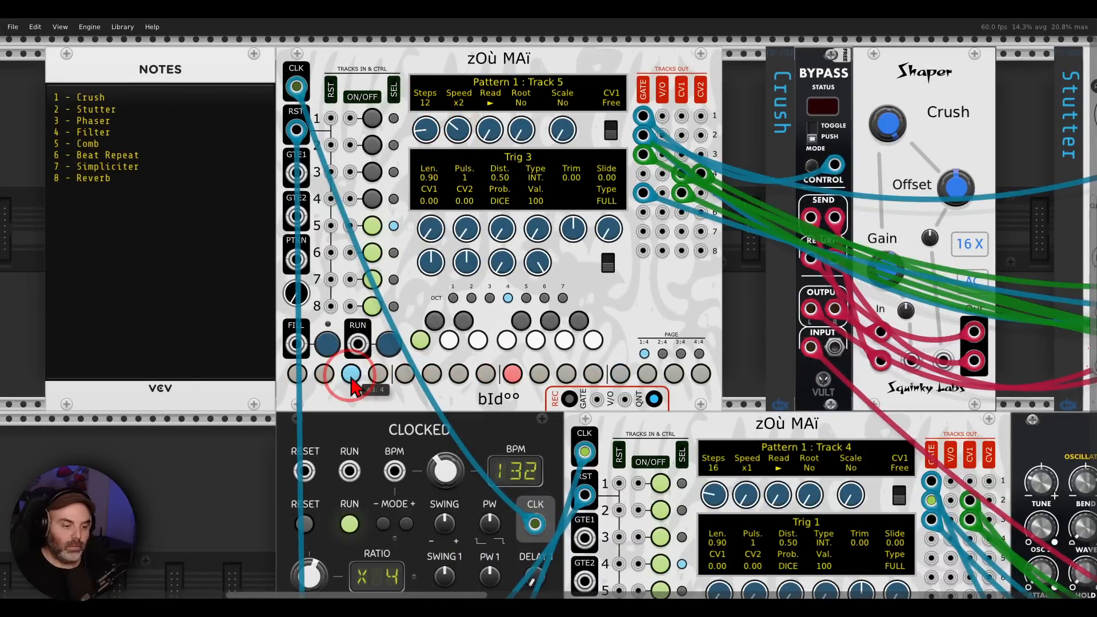
click(539, 374)
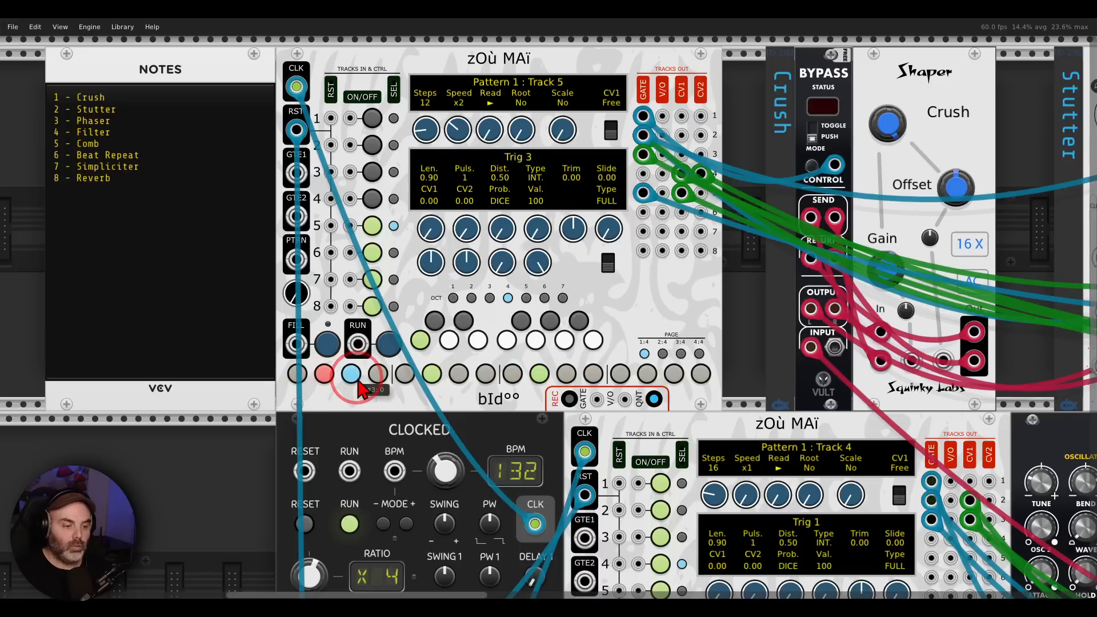
drag(432, 265, 549, 311)
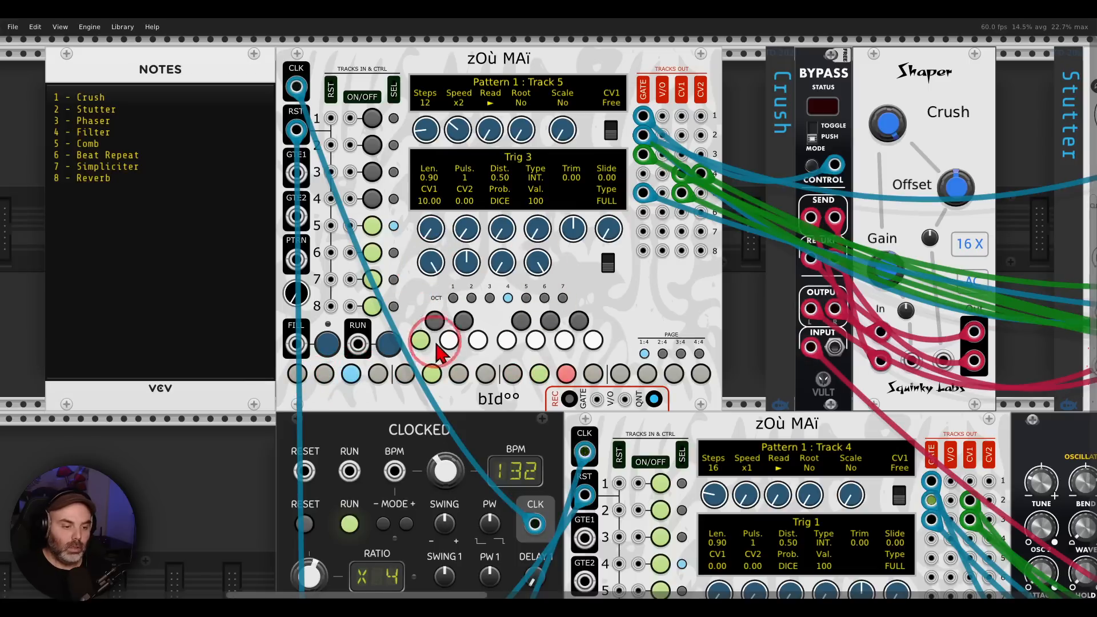
click(432, 374)
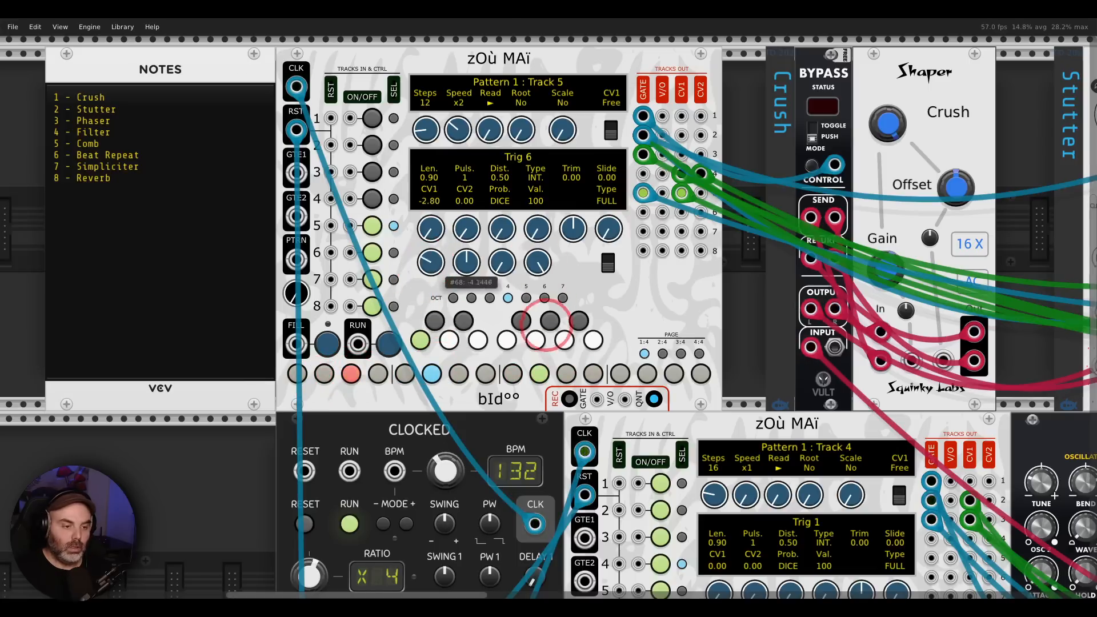
click(540, 374)
scroll(492, 280, up, 1)
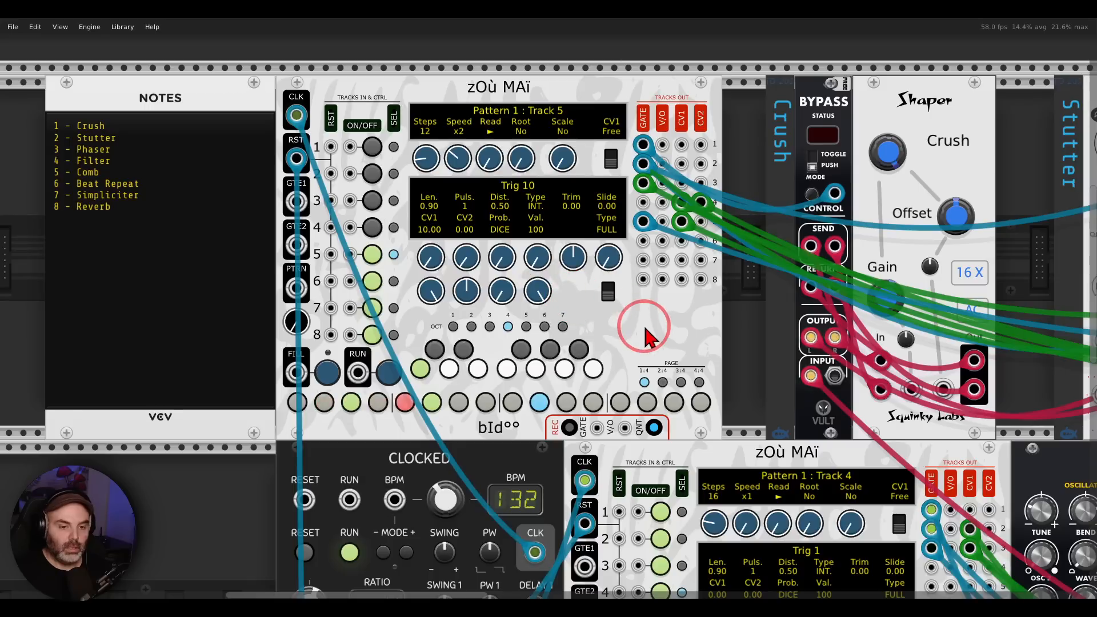
drag(644, 329, 627, 282)
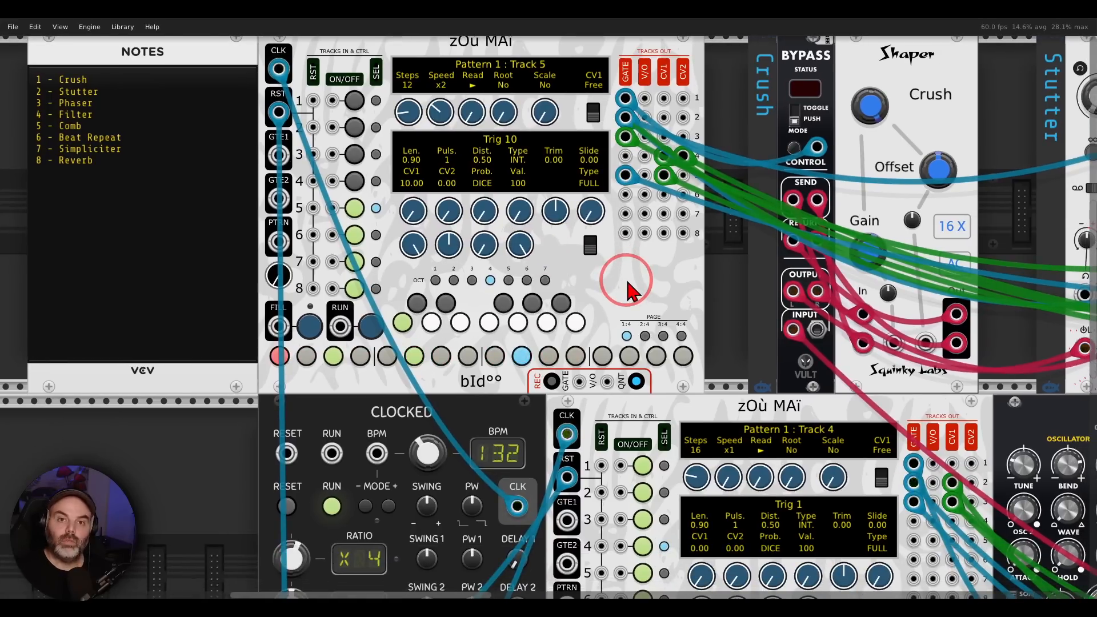
Step: Set track 5's trigs 3, 6 and 10 to 3, 3 and 4 pulses, with CV1 values of 6.84, -6.72 and 6.36
click(333, 356)
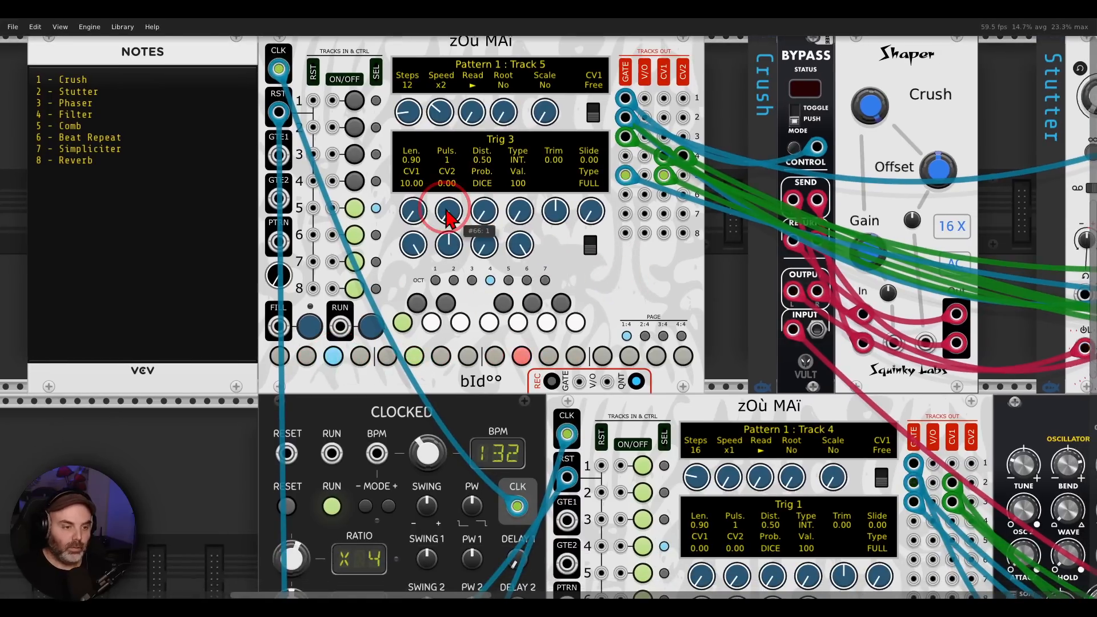
click(414, 356)
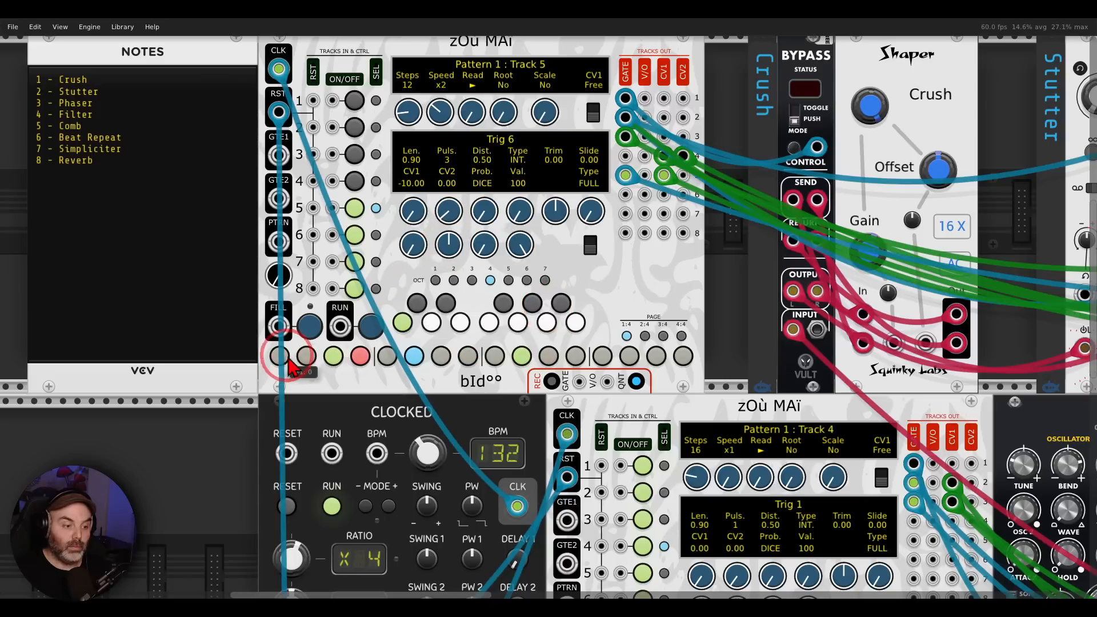
click(333, 356)
click(422, 258)
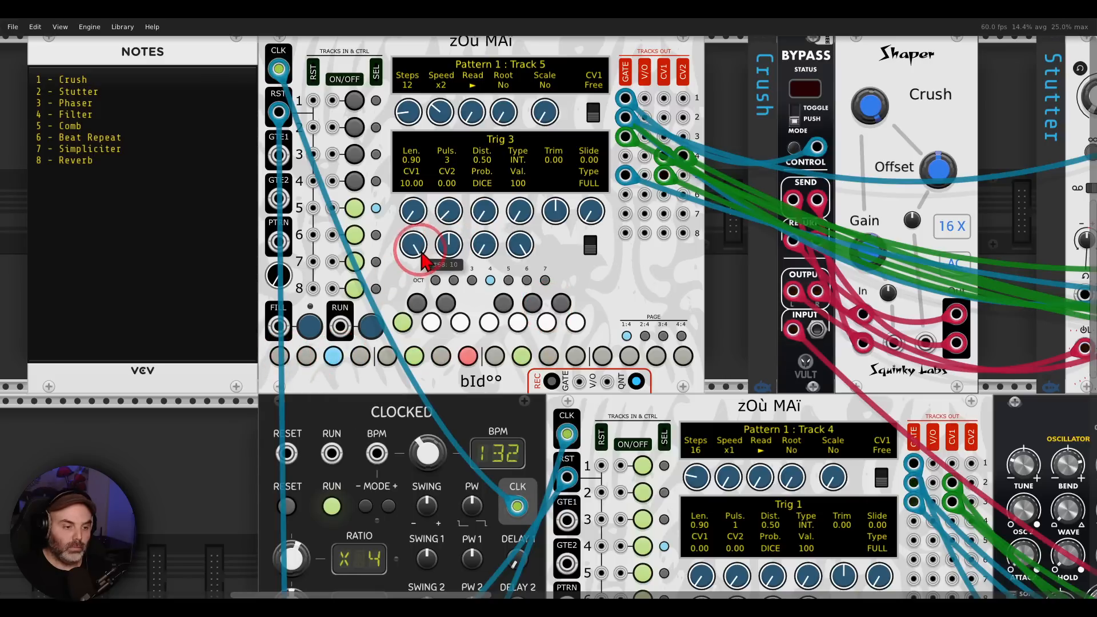
click(414, 356)
click(521, 356)
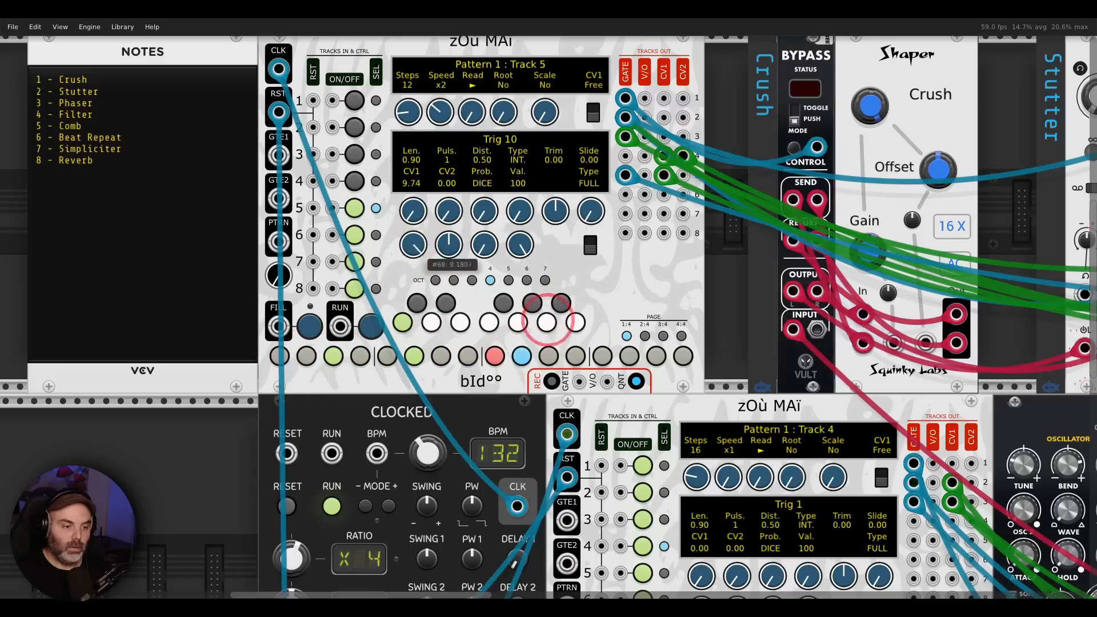
drag(450, 218, 449, 198)
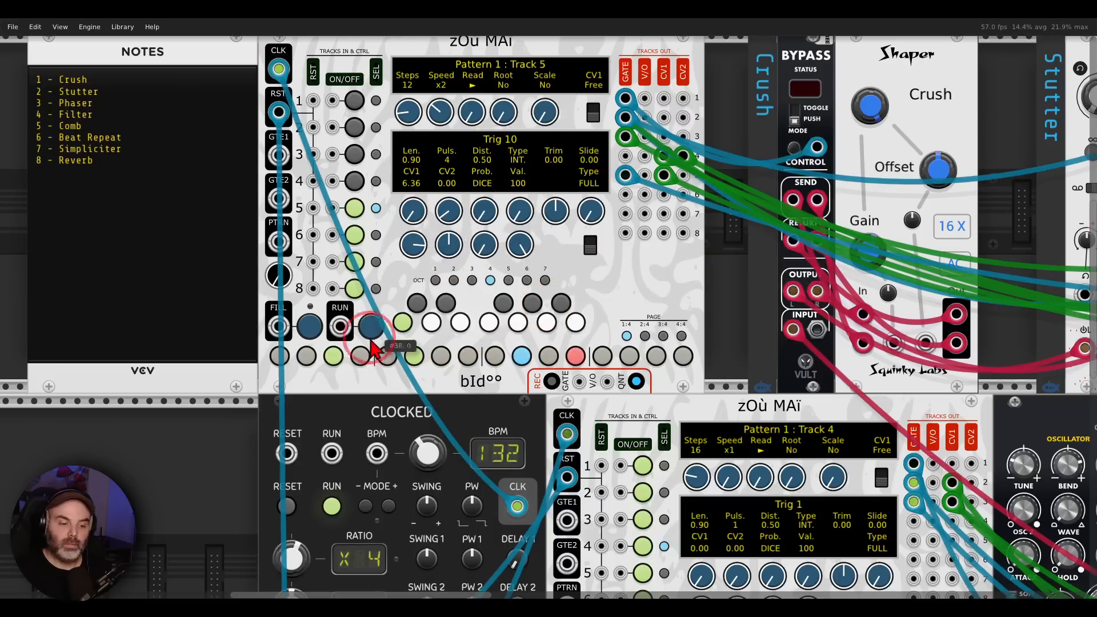
Step: Lower the DICE probability value of track 5's active trigs, setting trig 10 to 50
click(333, 356)
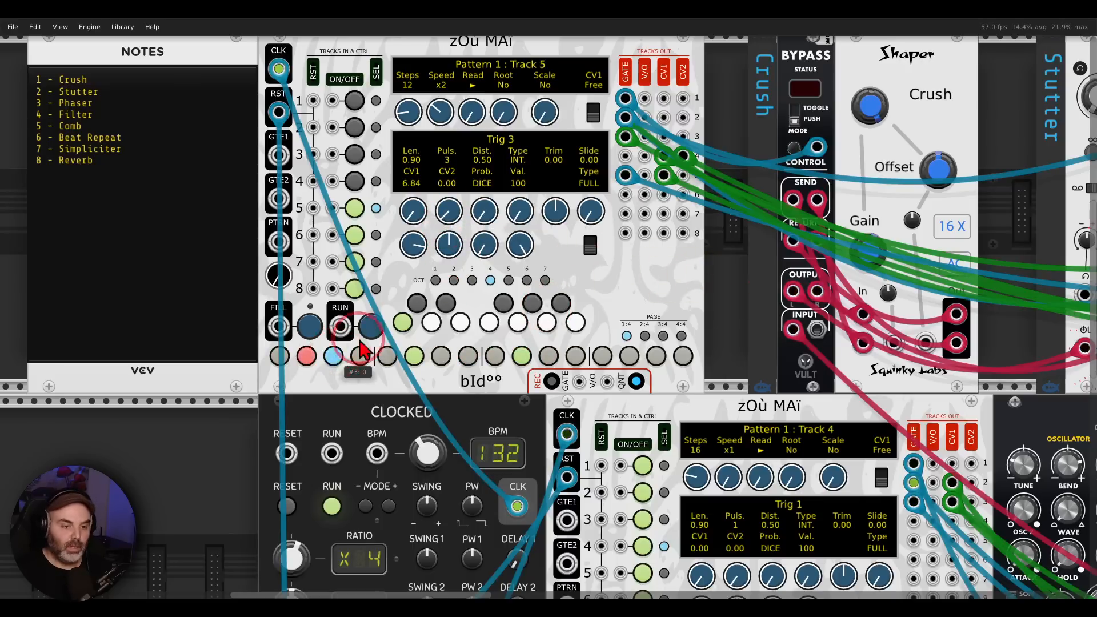
click(415, 355)
drag(522, 244, 521, 276)
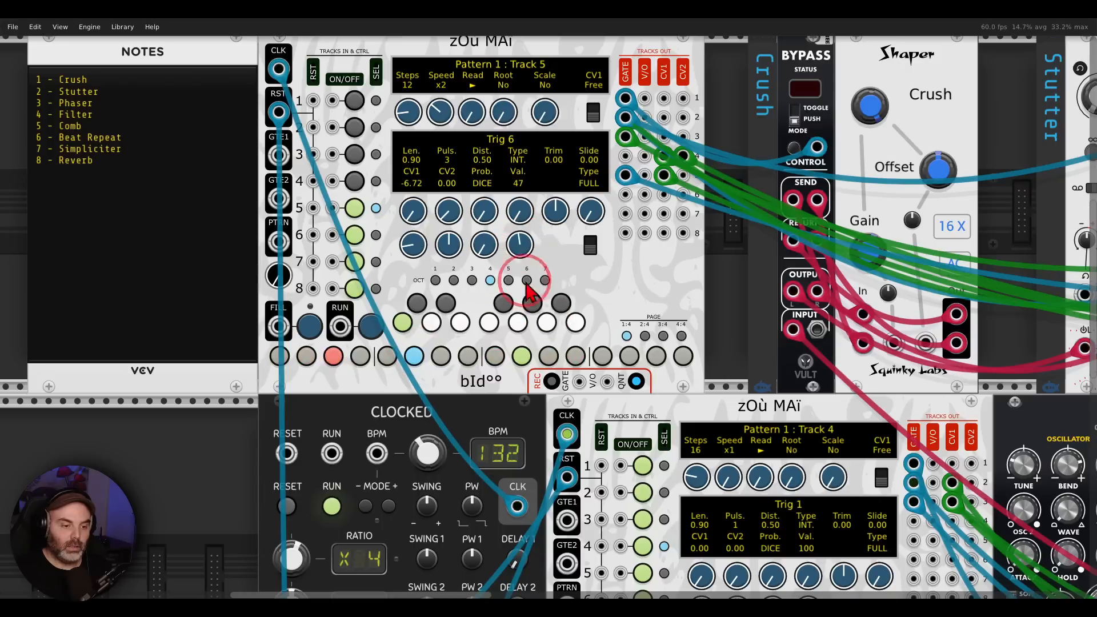
click(521, 355)
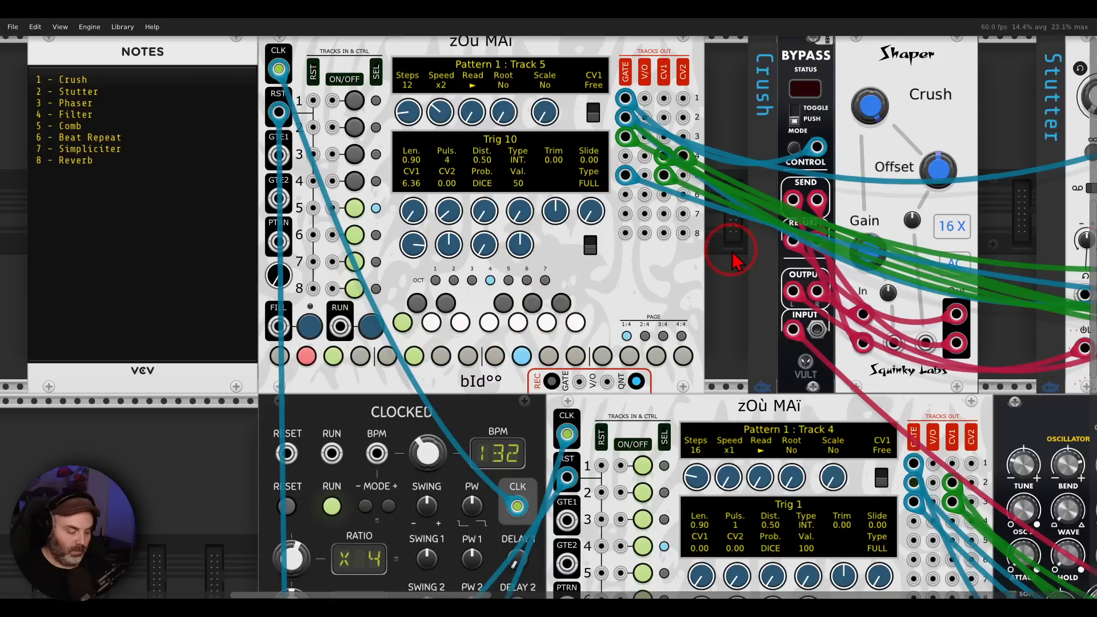
scroll(724, 237, down, 2)
drag(762, 280, 366, 258)
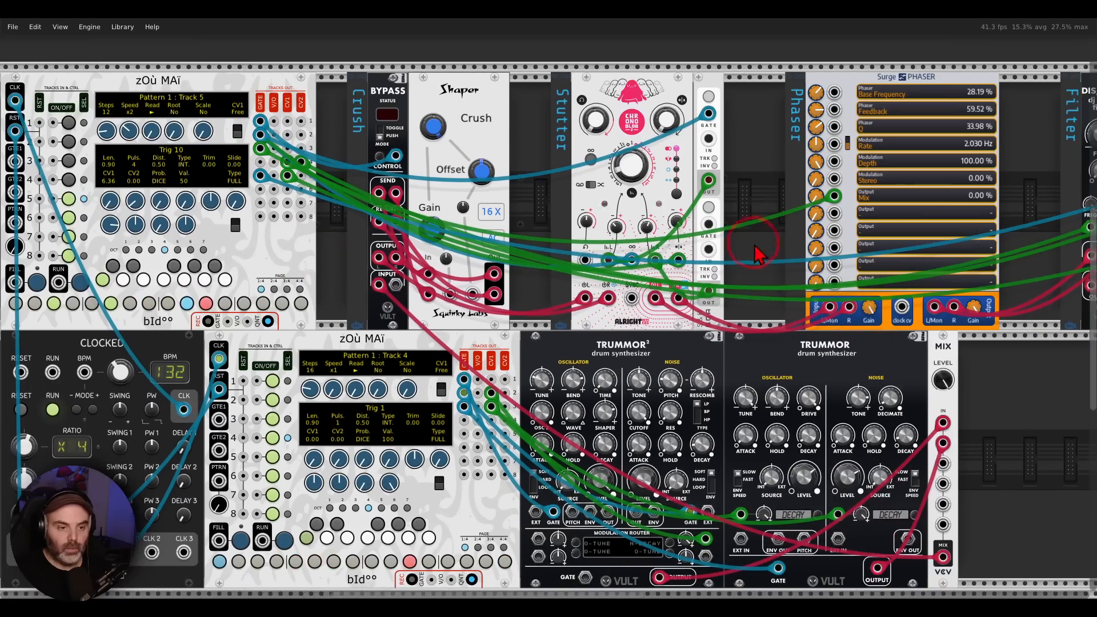
drag(752, 243, 858, 217)
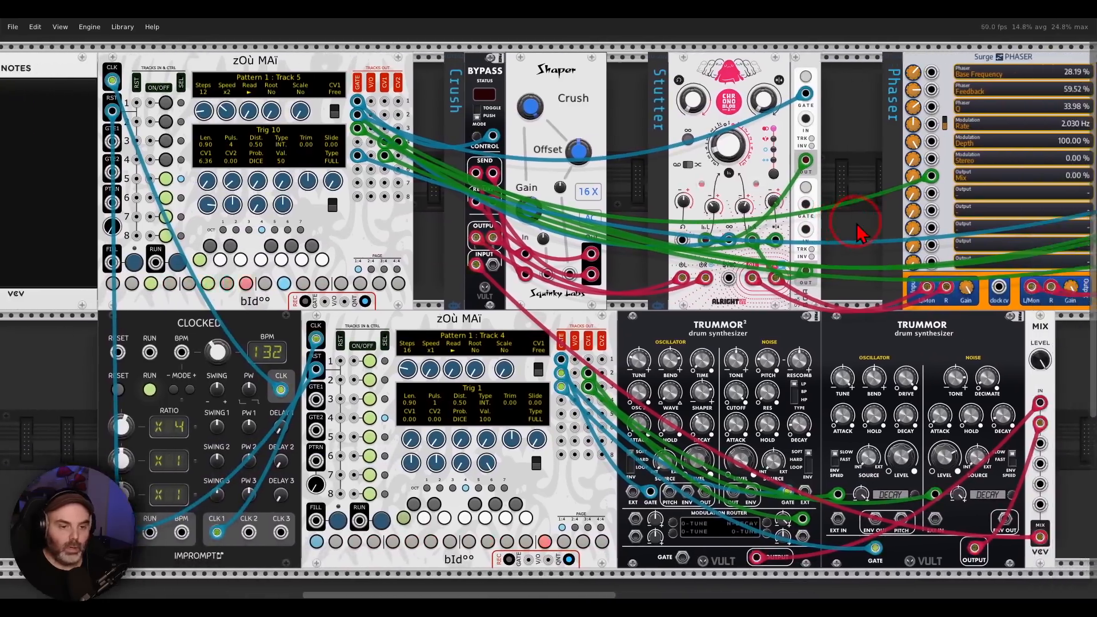
scroll(768, 222, down, 1)
drag(769, 222, 559, 227)
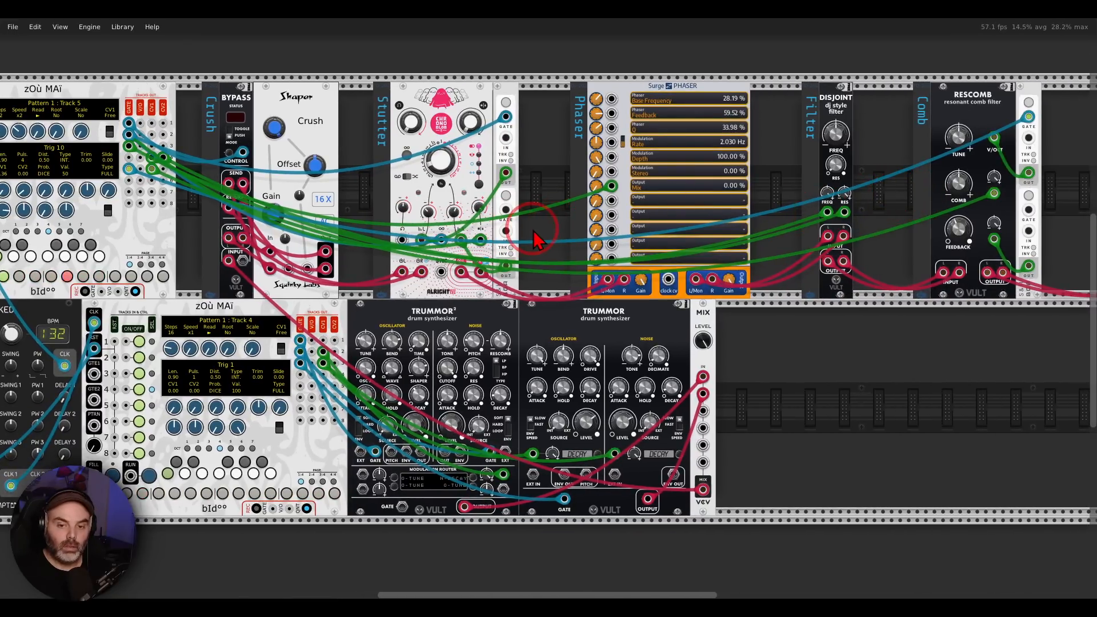
Step: Switch on tracks 1 to 4 of the effects sequencer so that they play together with track 5
drag(536, 239, 863, 228)
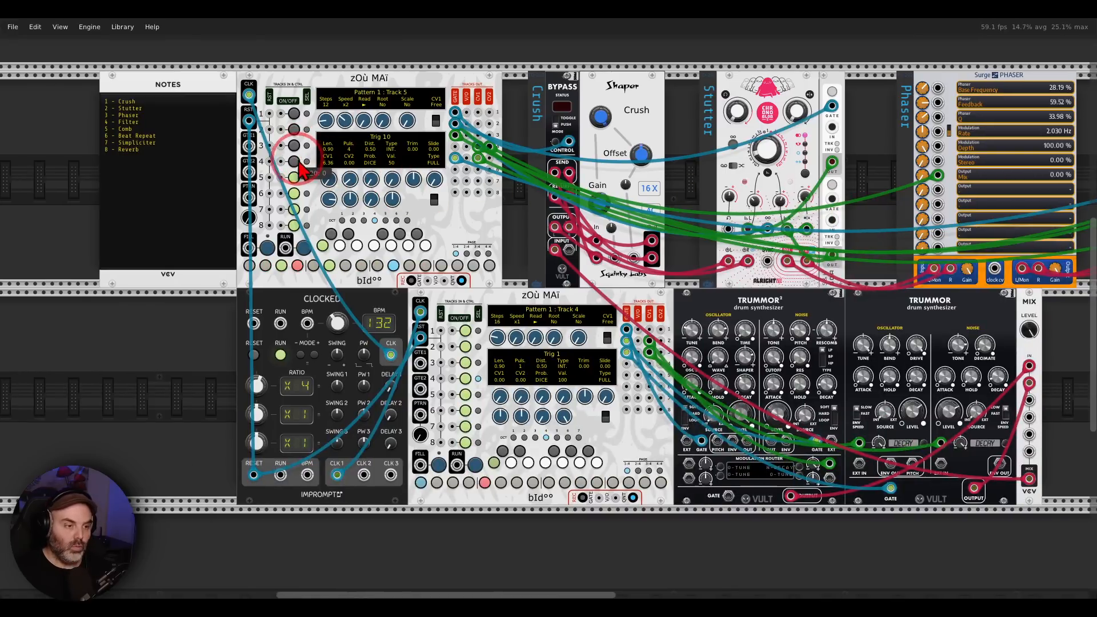
click(294, 130)
click(294, 114)
drag(644, 221, 368, 246)
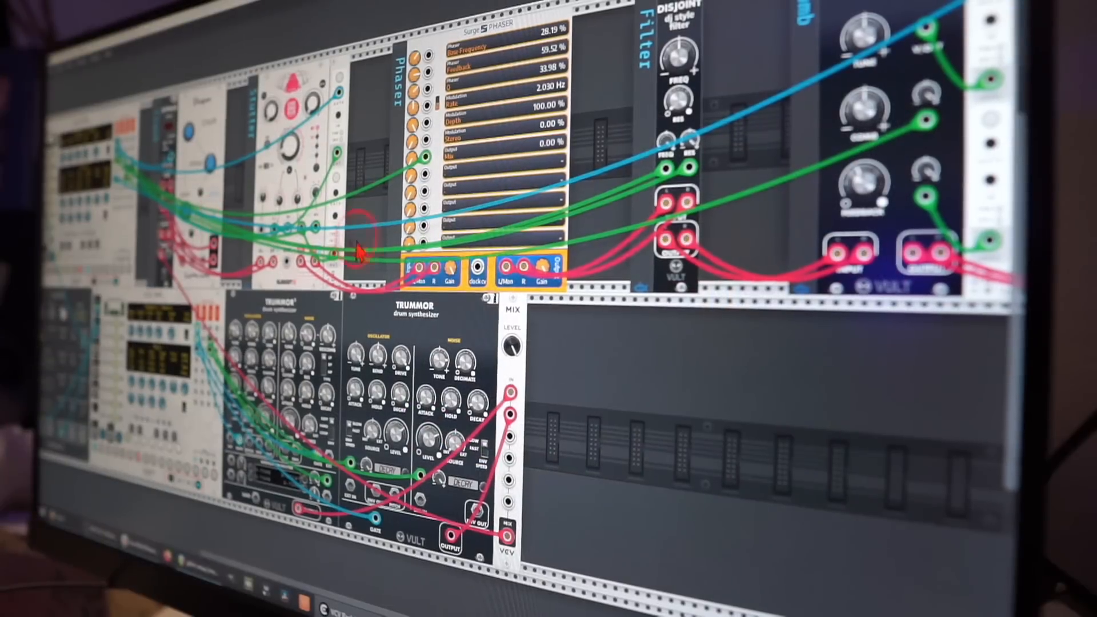
drag(388, 259, 257, 334)
scroll(666, 251, up, 2)
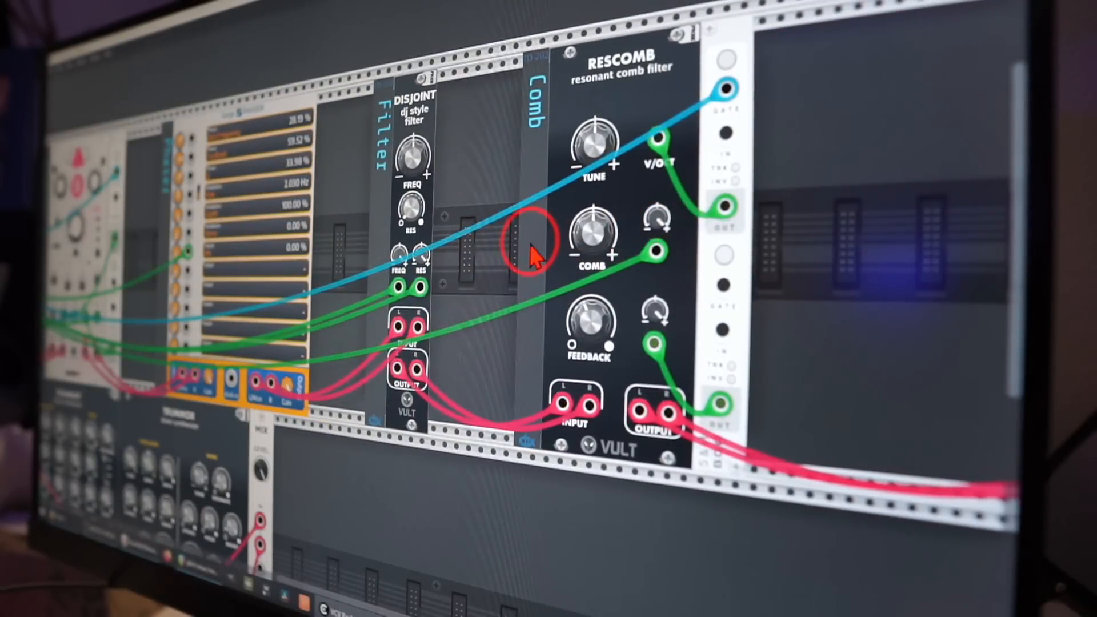
scroll(534, 256, up, 1)
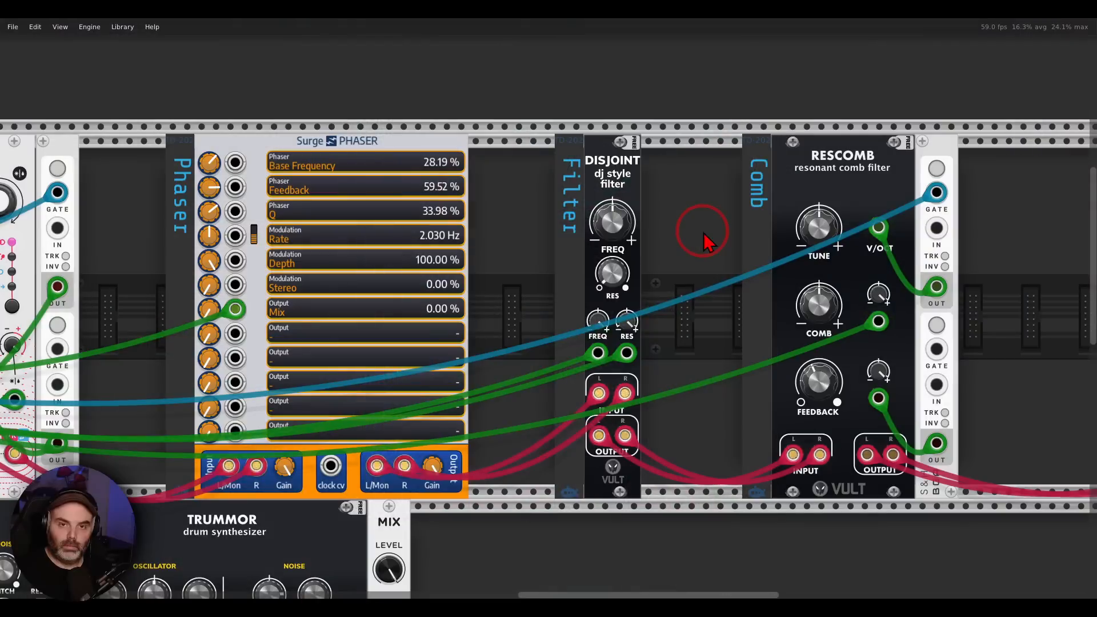
scroll(537, 288, up, 1)
drag(537, 289, 744, 162)
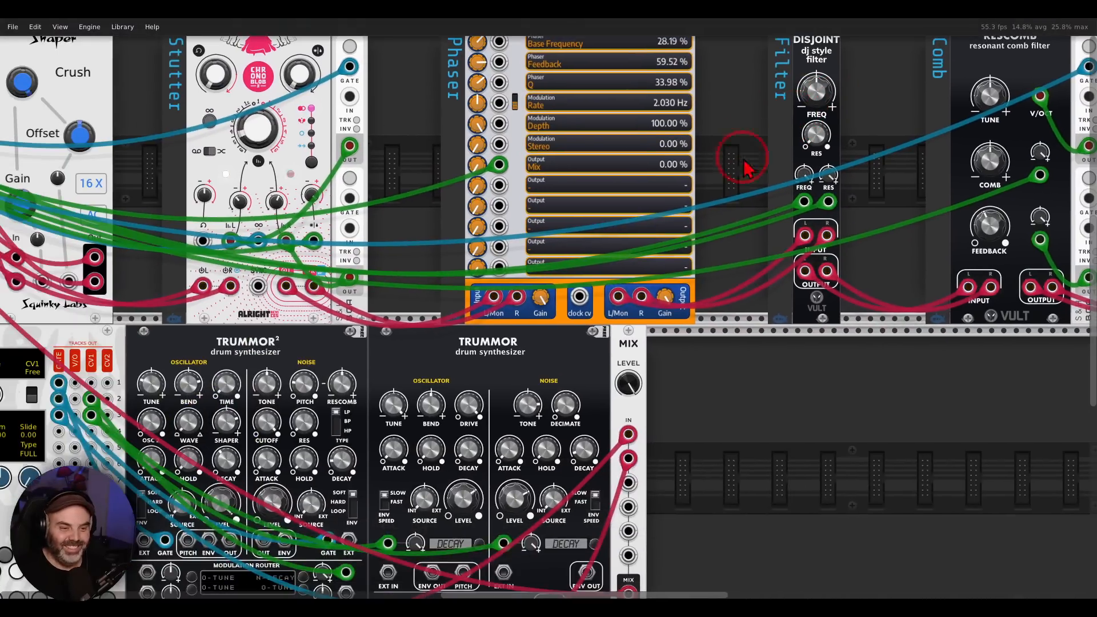
scroll(536, 292, down, 1)
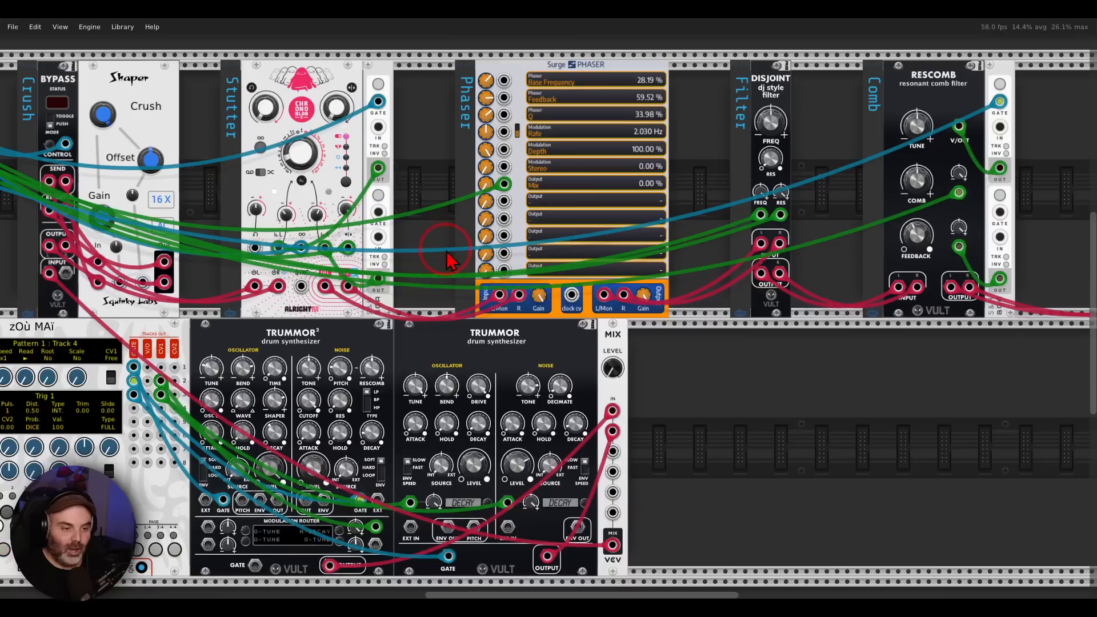
Step: Switch off tracks 1 to 5 of the effects sequencer
drag(449, 257, 970, 218)
click(324, 72)
click(323, 90)
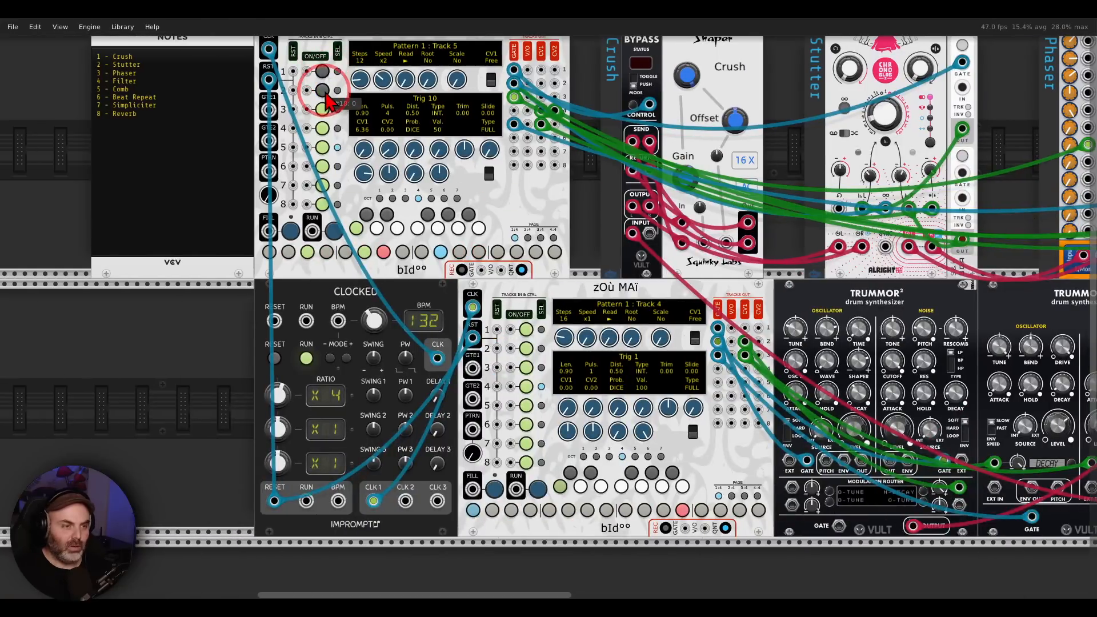
click(323, 109)
click(322, 128)
click(323, 147)
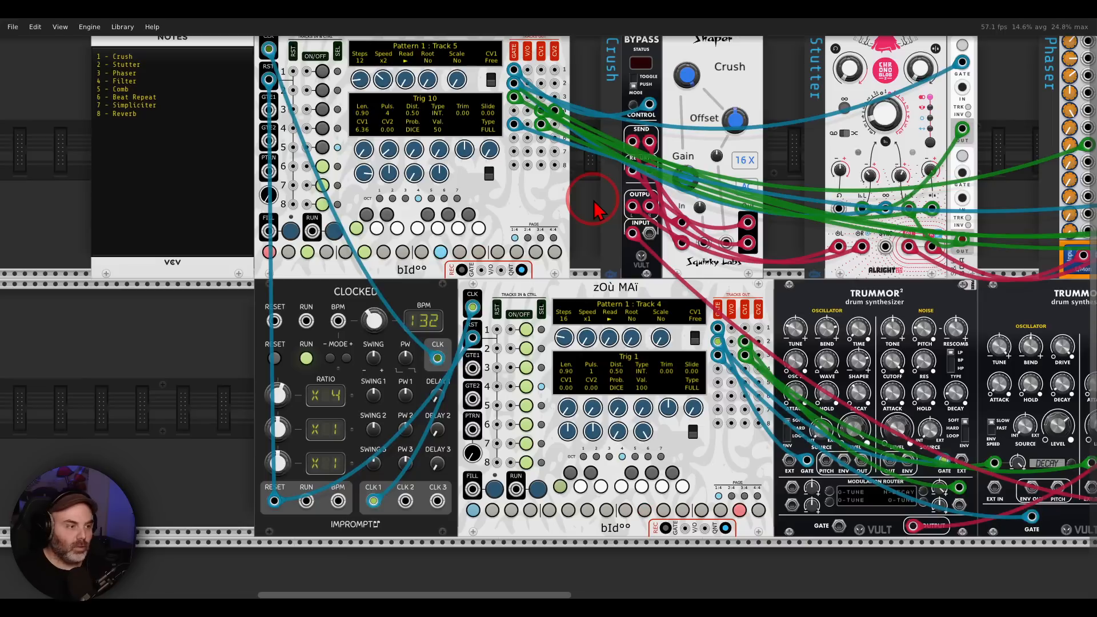
Step: Move the Audio output module and the cable colour key further along the rack to free space after the Comb section
drag(593, 200, 190, 189)
drag(893, 324, 309, 324)
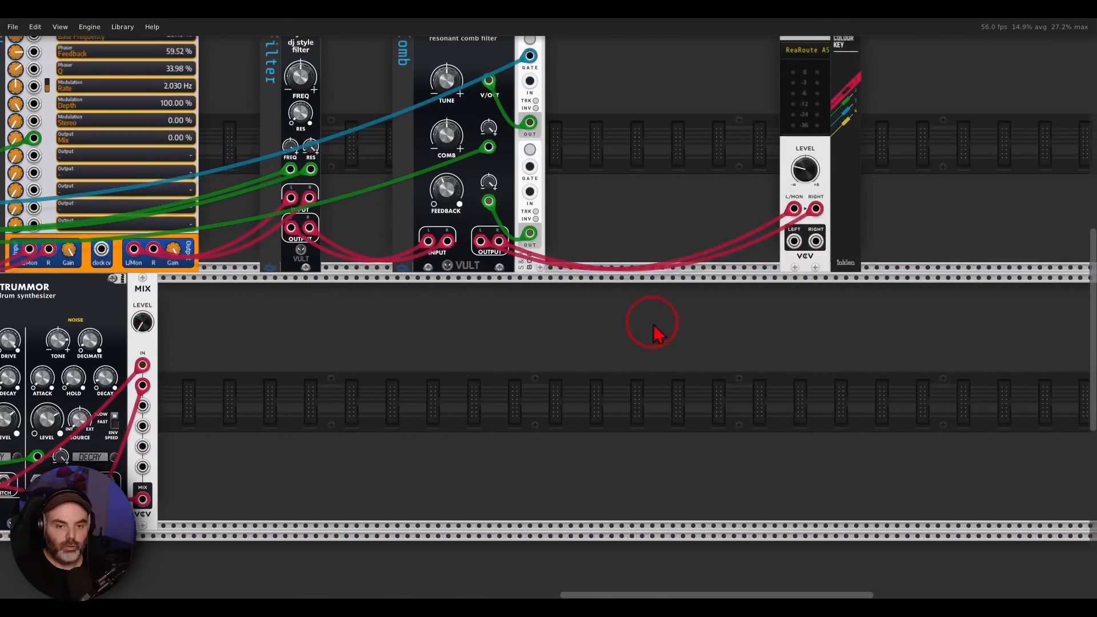
scroll(668, 315, down, 1)
scroll(667, 315, down, 1)
drag(685, 221, 548, 283)
drag(549, 283, 799, 222)
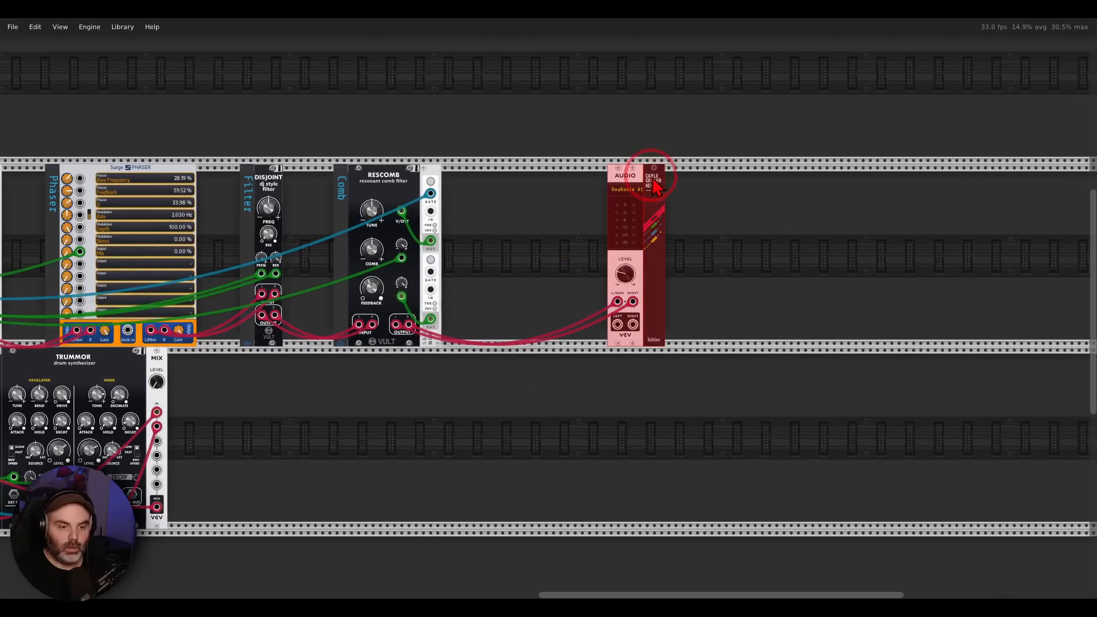
drag(655, 188, 875, 188)
Step: Add a Supercell module in the free space and place a label reading "Beat Repeat" beside it
right_click(578, 233)
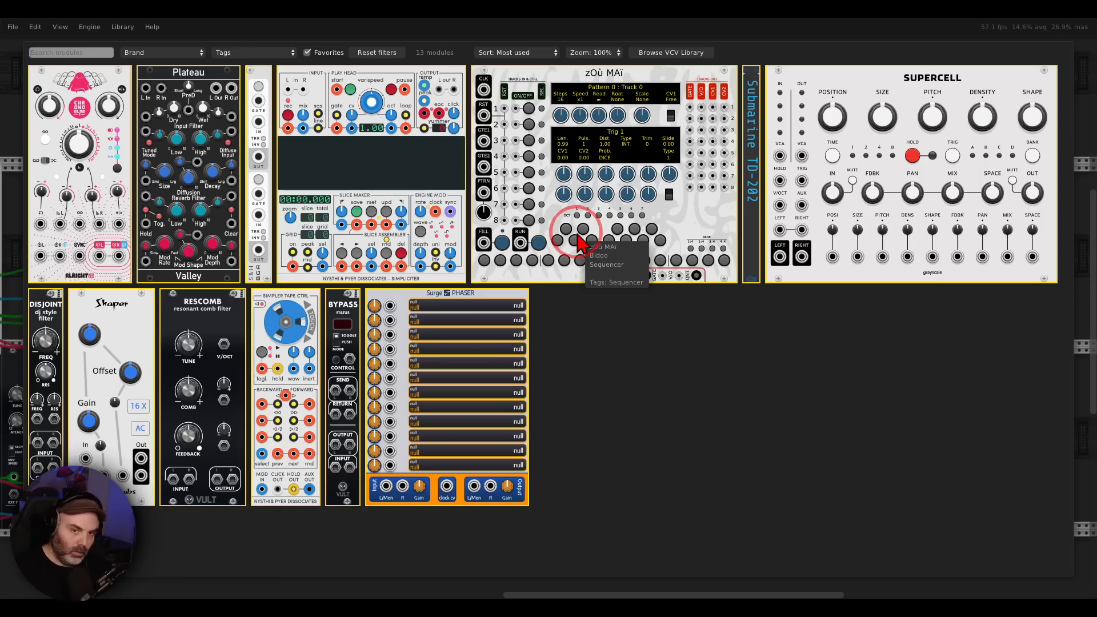
drag(801, 84, 538, 203)
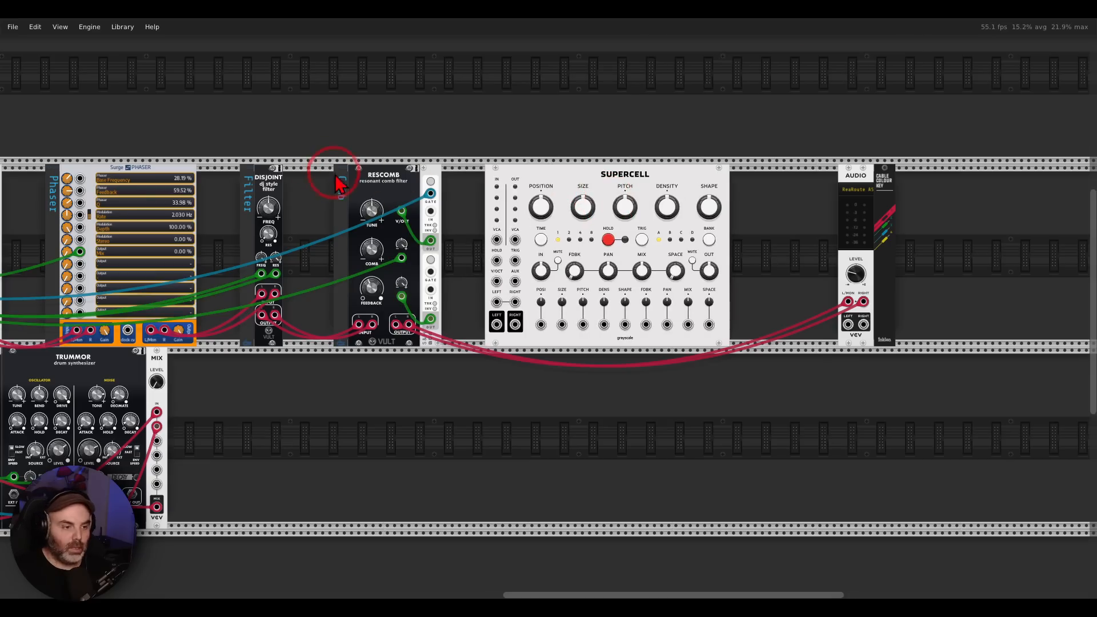
drag(330, 166, 481, 220)
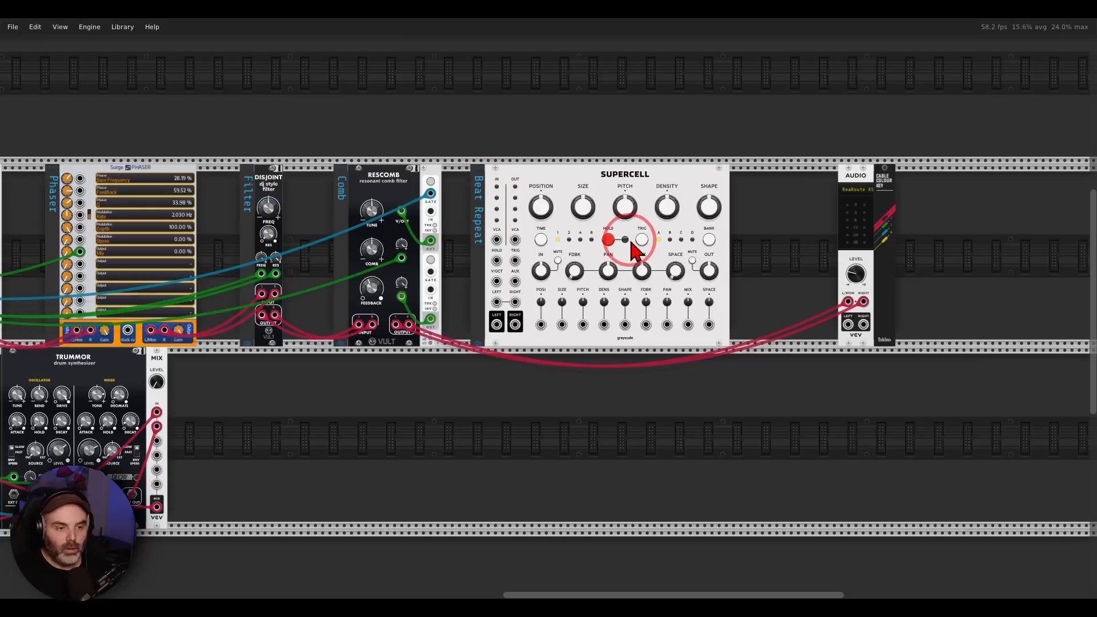
Step: Patch the Comb section's stereo output into Supercell's left and right inputs, and Supercell's outputs into the Audio module
scroll(631, 251, up, 2)
drag(938, 327, 445, 327)
mouse_move(958, 327)
mouse_down()
mouse_move(467, 327)
mouse_move(443, 358)
mouse_move(862, 327)
mouse_move(959, 331)
mouse_move(939, 327)
mouse_up()
drag(959, 327, 468, 358)
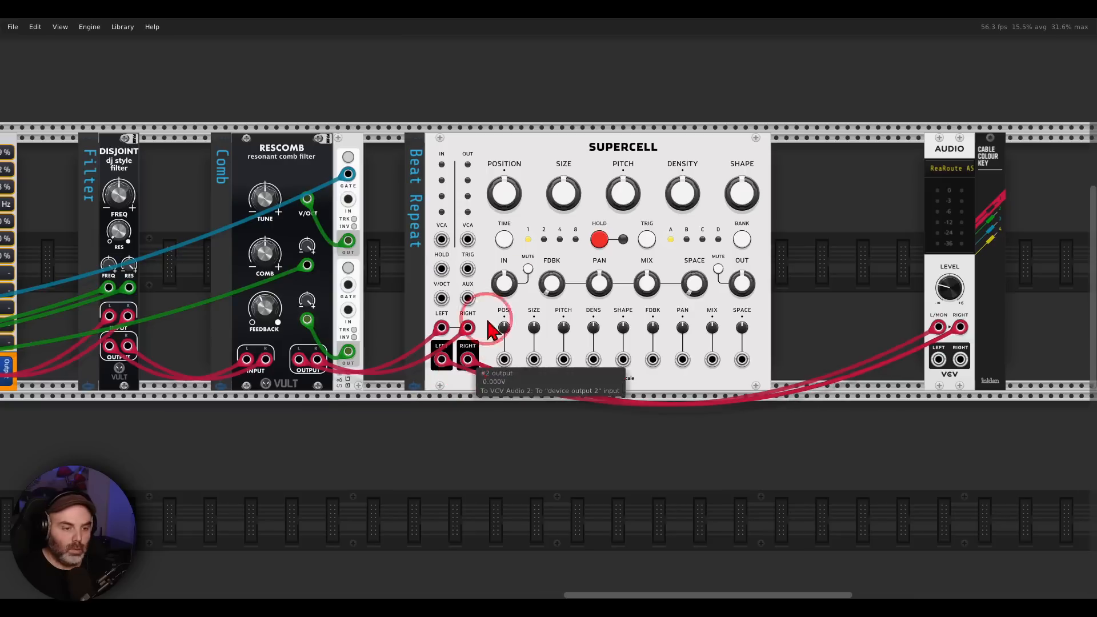
Step: Set Supercell's alternate mode to Beat repeat and turn on Hold
right_click(526, 172)
click(566, 438)
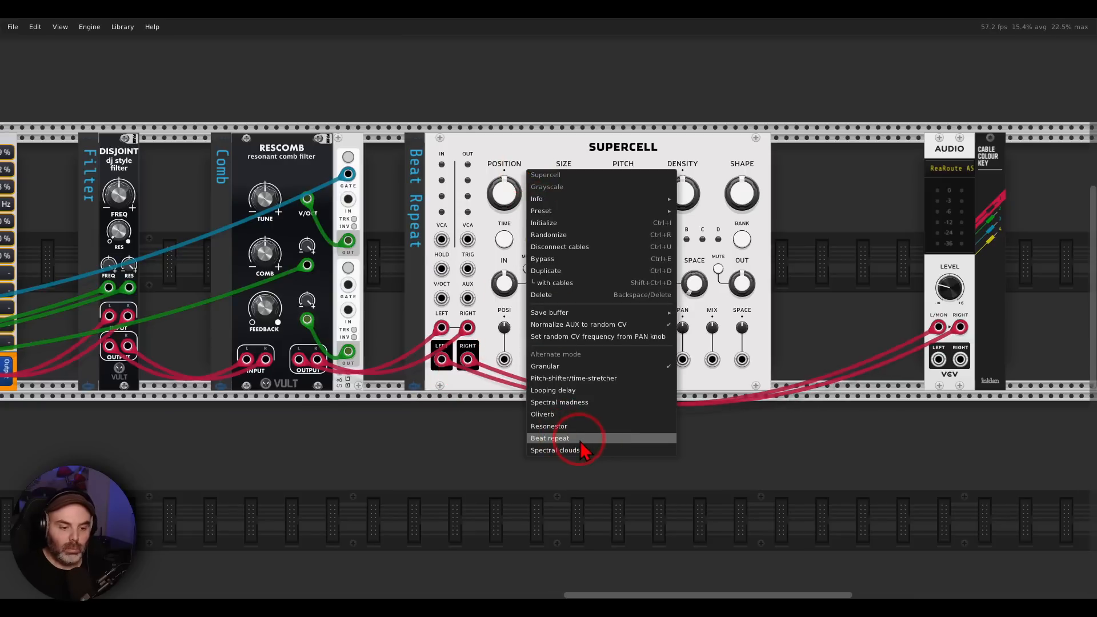
click(581, 440)
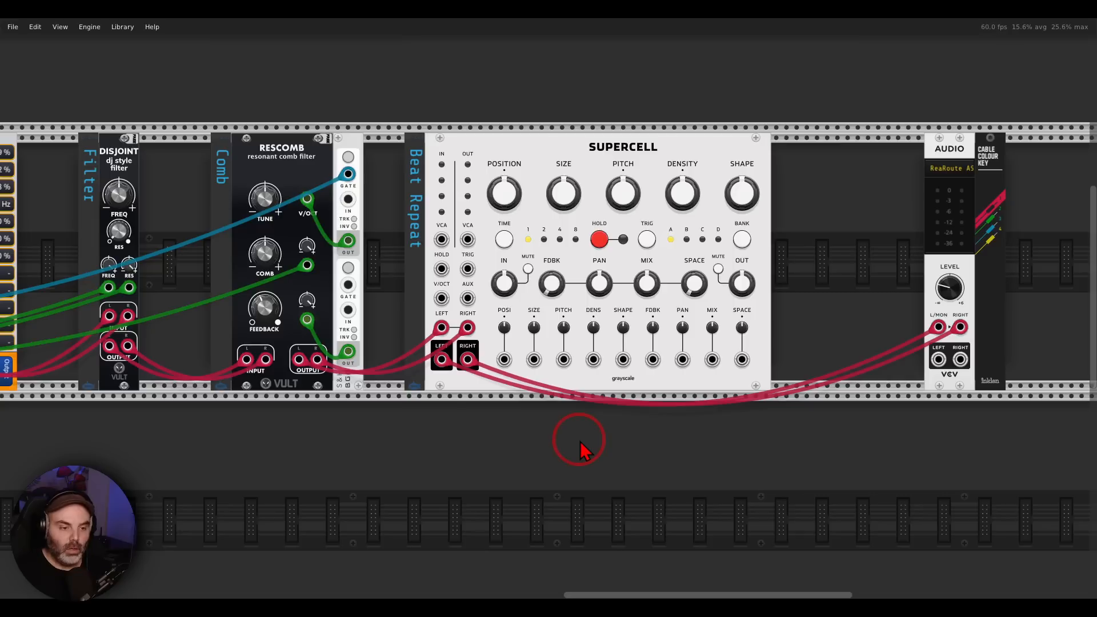
click(599, 239)
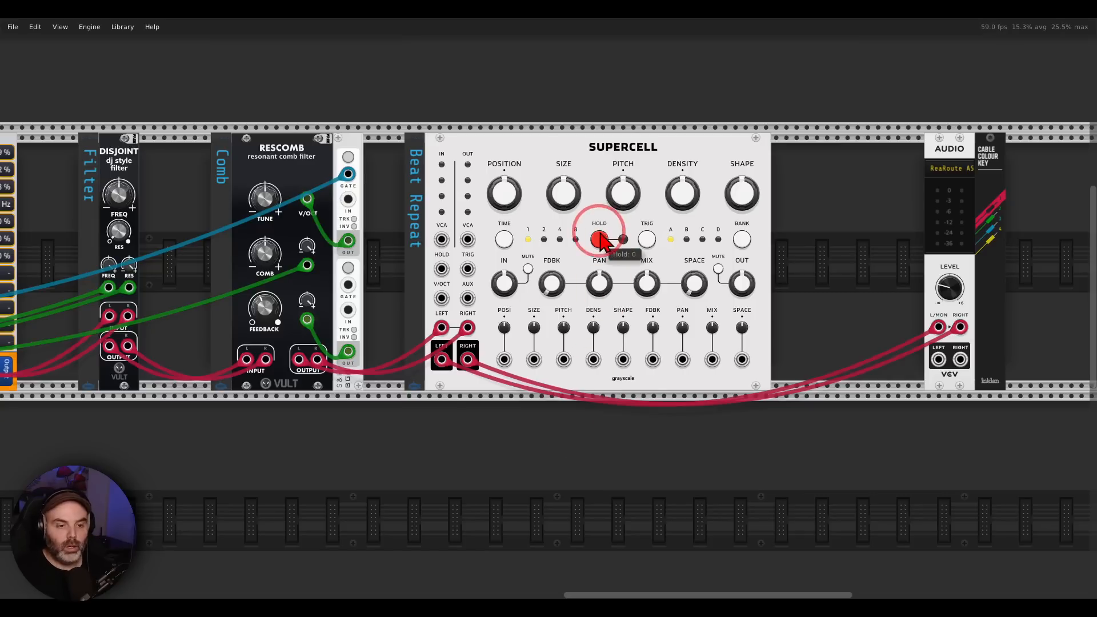
click(608, 290)
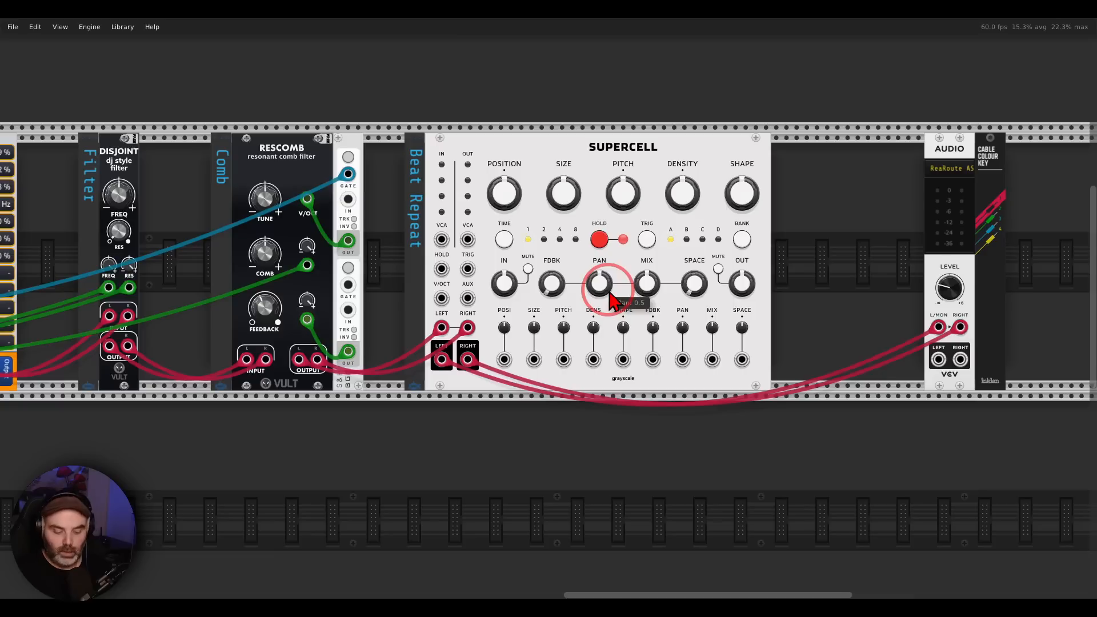
mouse_move(669, 257)
mouse_down()
mouse_move(626, 283)
mouse_move(679, 260)
mouse_up()
mouse_move(629, 211)
mouse_down()
mouse_move(610, 280)
mouse_move(639, 212)
mouse_move(657, 212)
mouse_move(640, 261)
mouse_move(671, 223)
mouse_up()
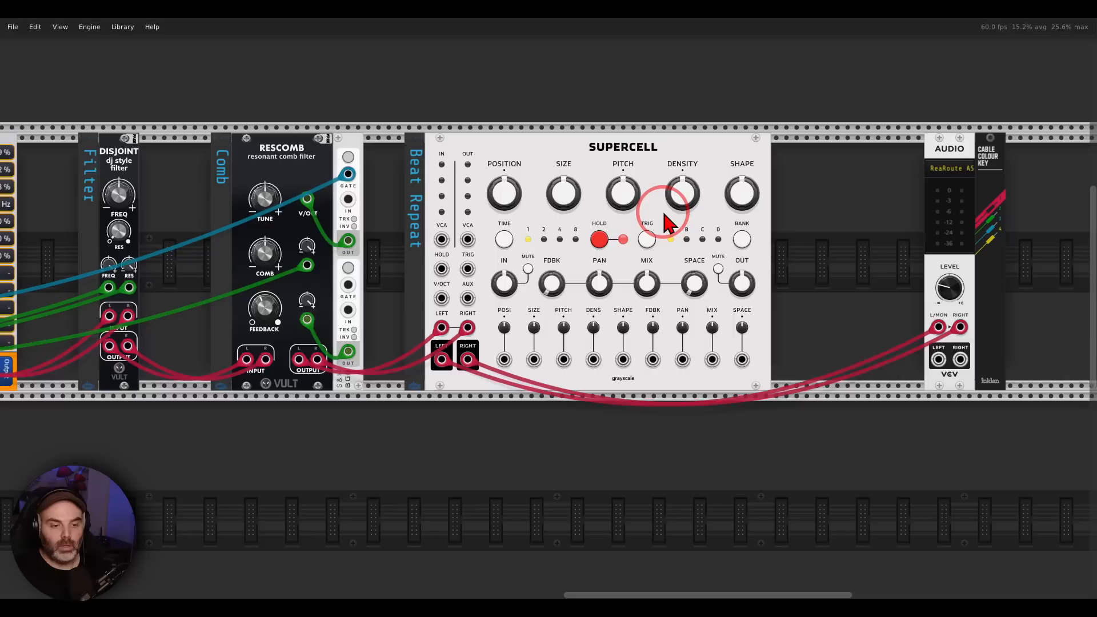
Step: Raise Supercell's Pitch to maximum and Feedback to 1, firing manual triggers to audition the repeats
mouse_move(325, 439)
mouse_down()
mouse_move(848, 326)
mouse_move(1000, 324)
mouse_move(339, 366)
mouse_up()
drag(714, 349, 667, 373)
click(643, 203)
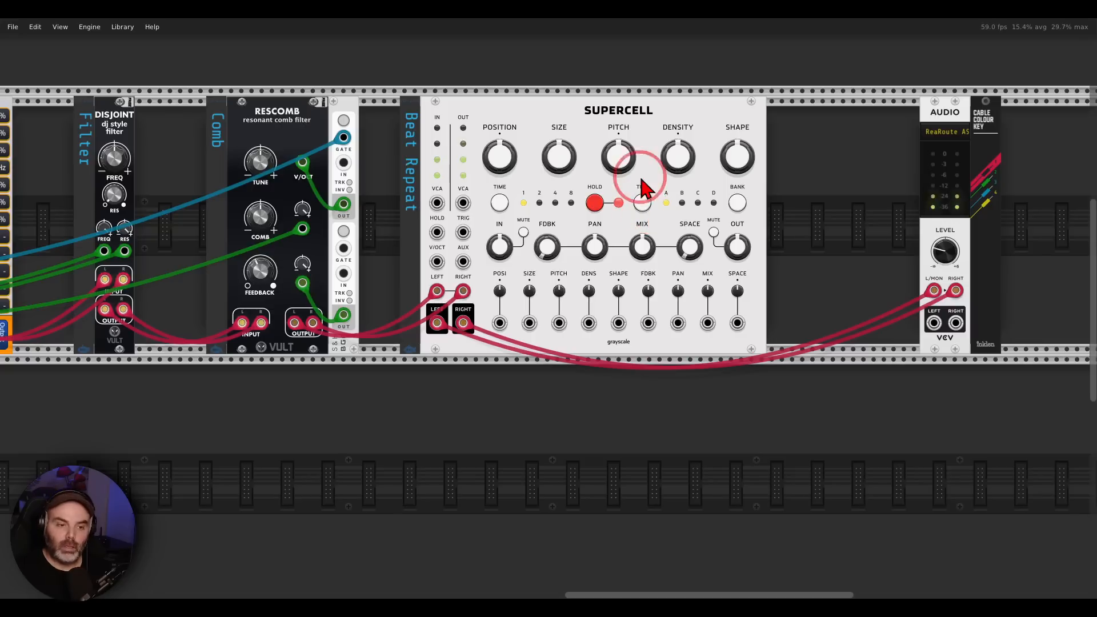
drag(621, 168, 621, 57)
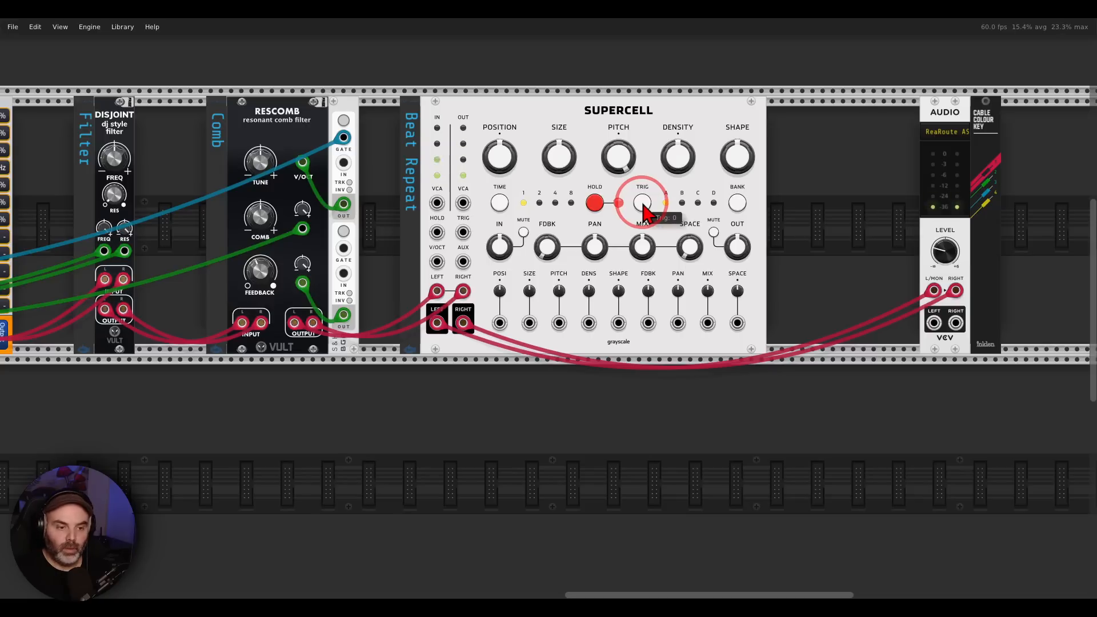
drag(557, 248, 557, 57)
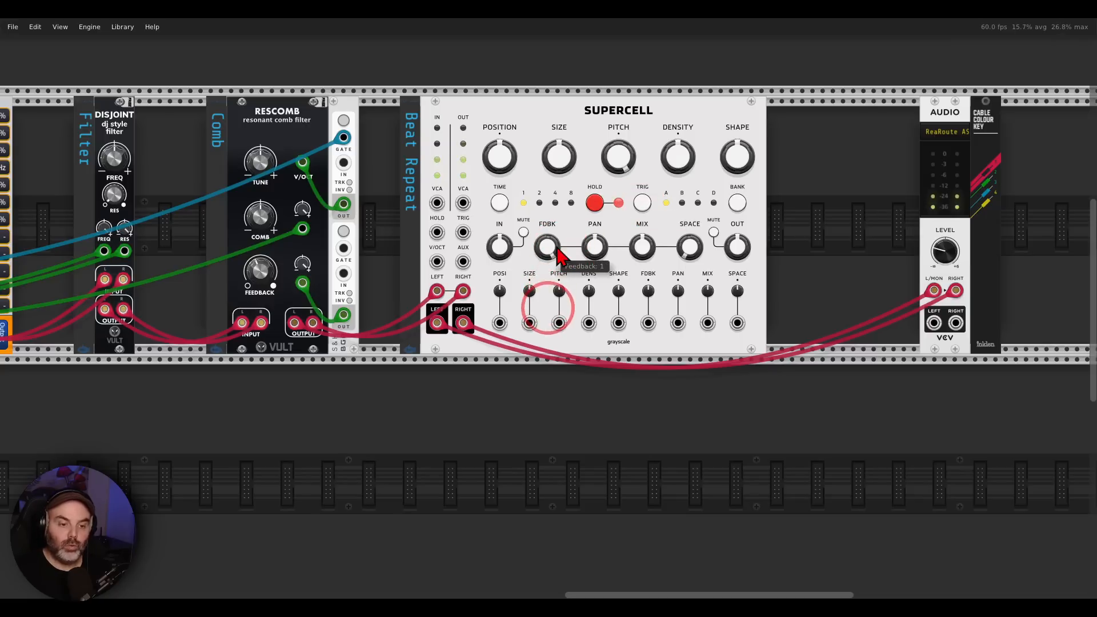
click(643, 204)
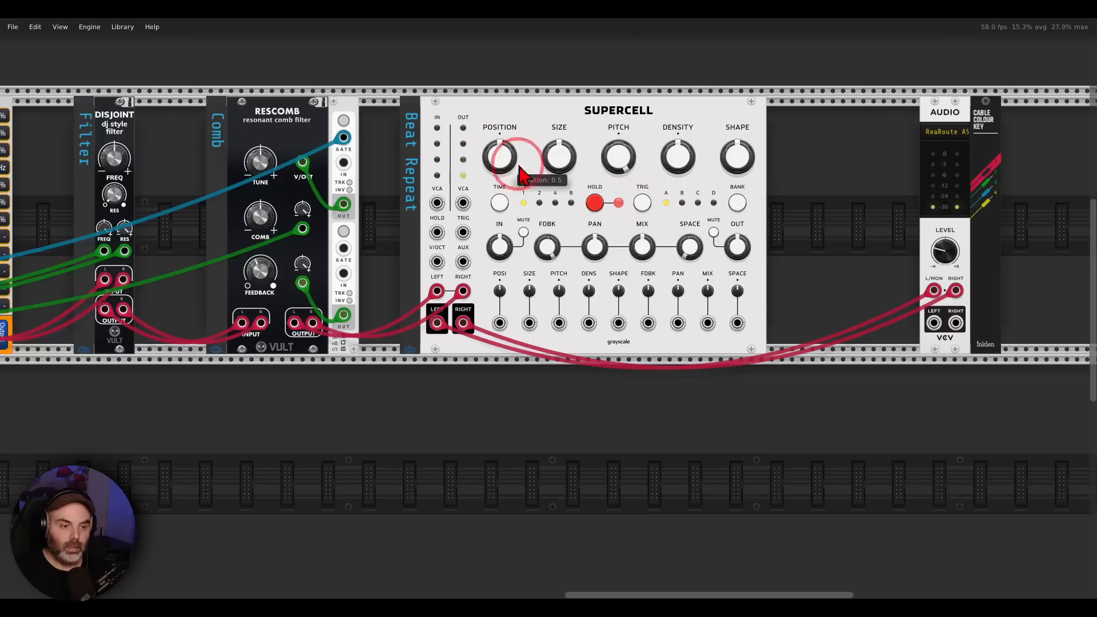
Step: Turn up Supercell's Position, Size and Shape CV amounts and lower its Size and Position settings
click(560, 292)
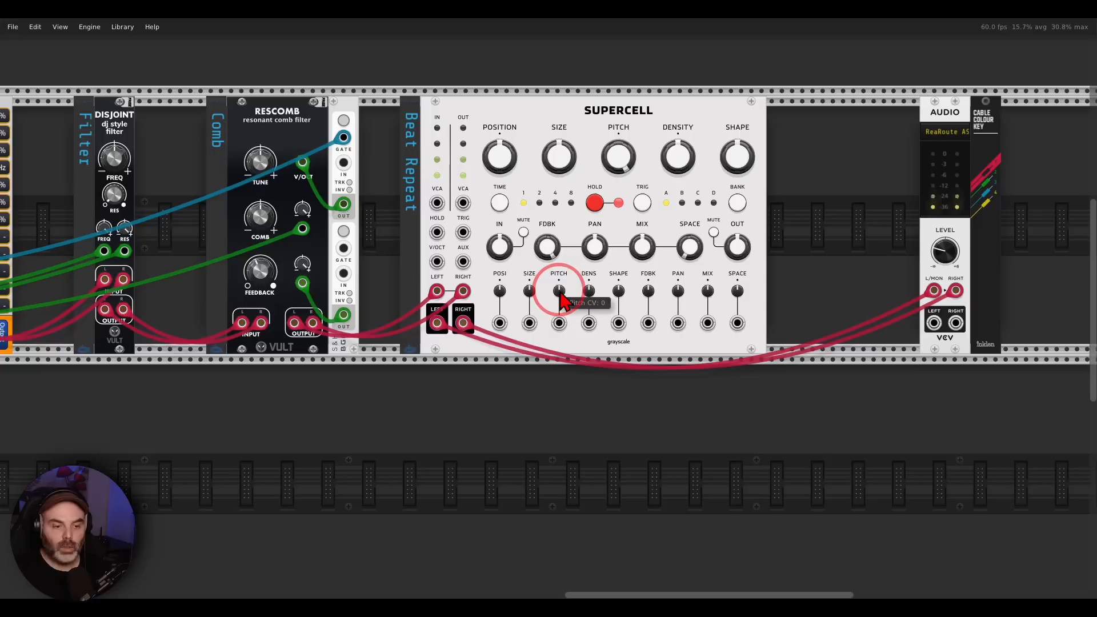
click(500, 291)
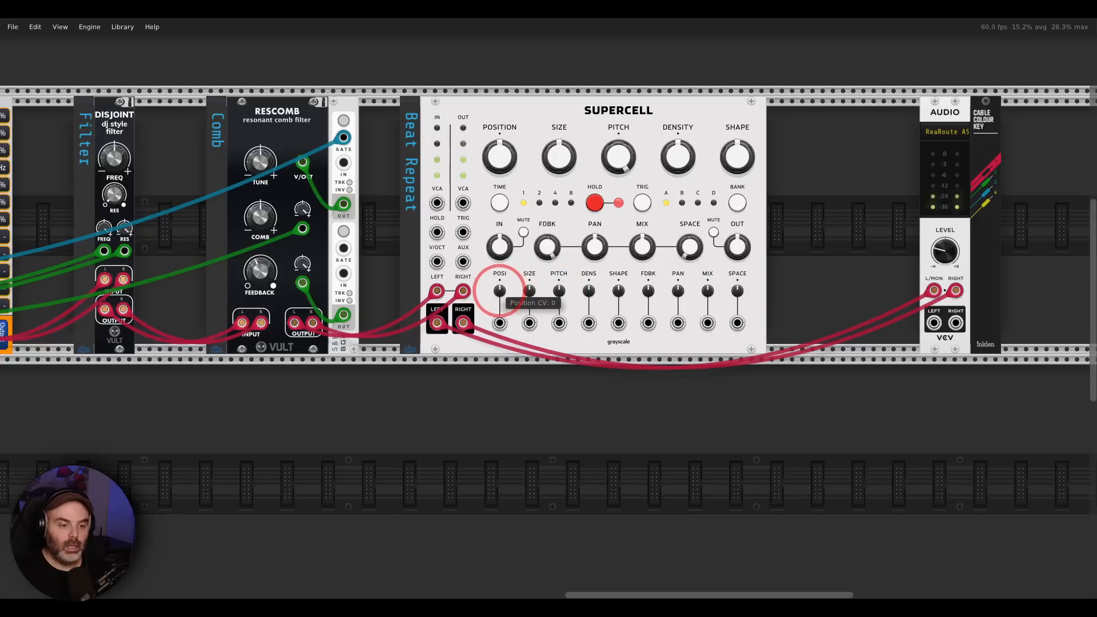
drag(500, 292, 547, 353)
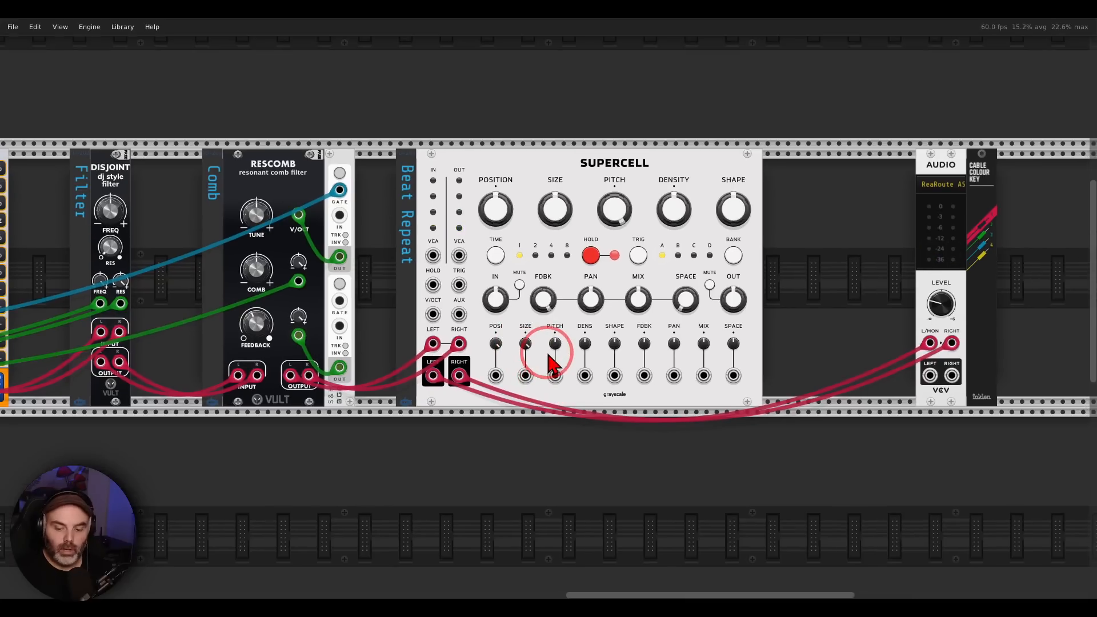
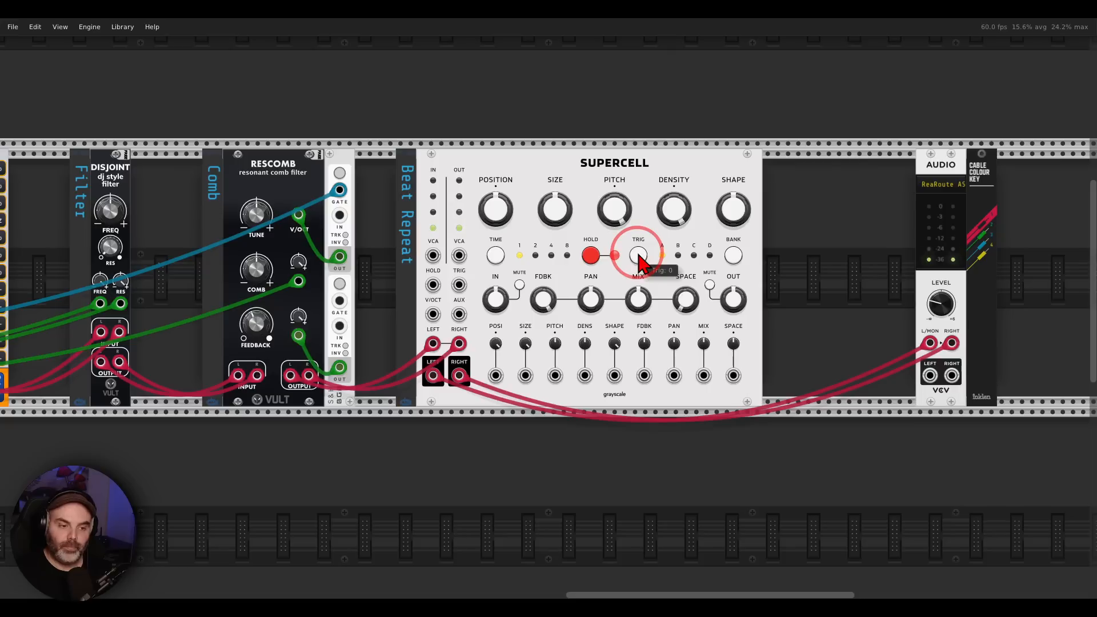
drag(563, 211, 549, 315)
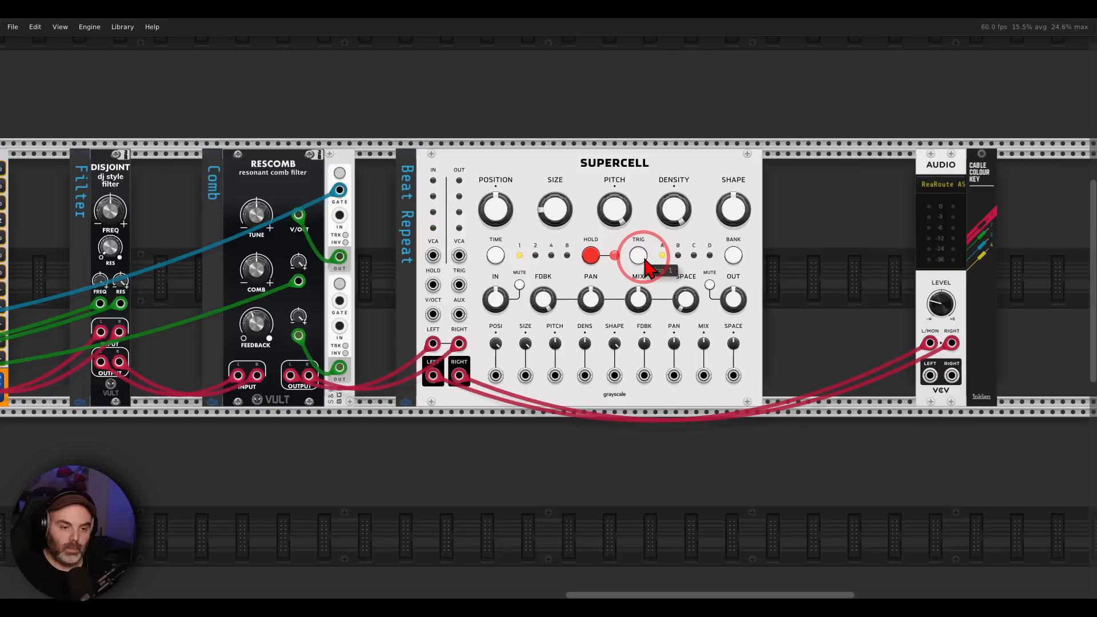
drag(508, 218, 550, 315)
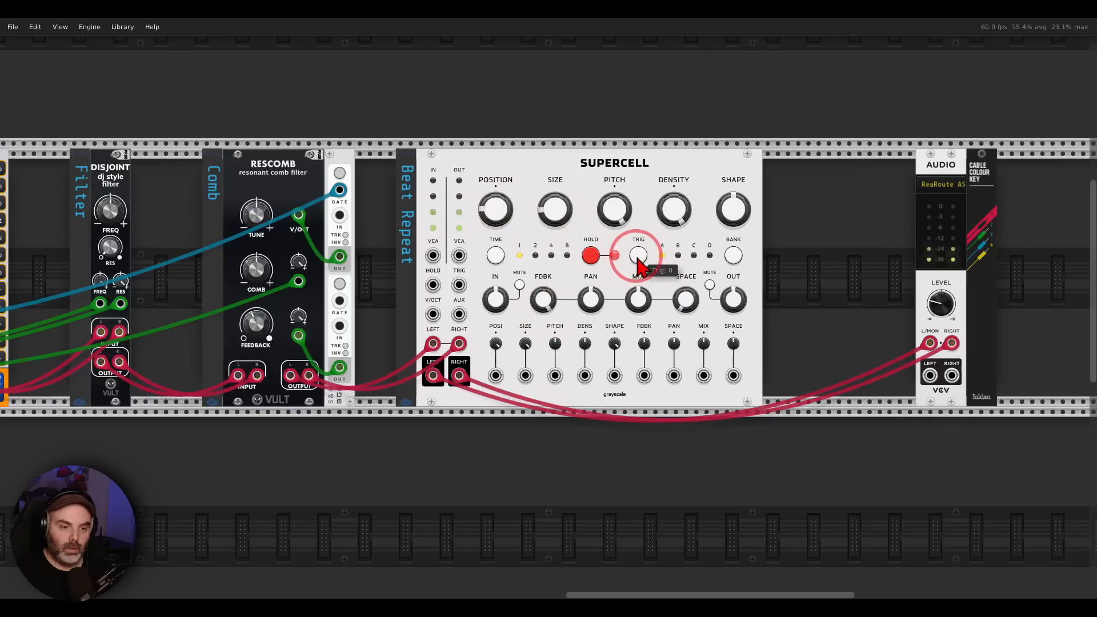
Step: Connect the effects sequencer's track 6 gate output to Supercell's TRIG input with a blue cable
scroll(519, 284, down, 1)
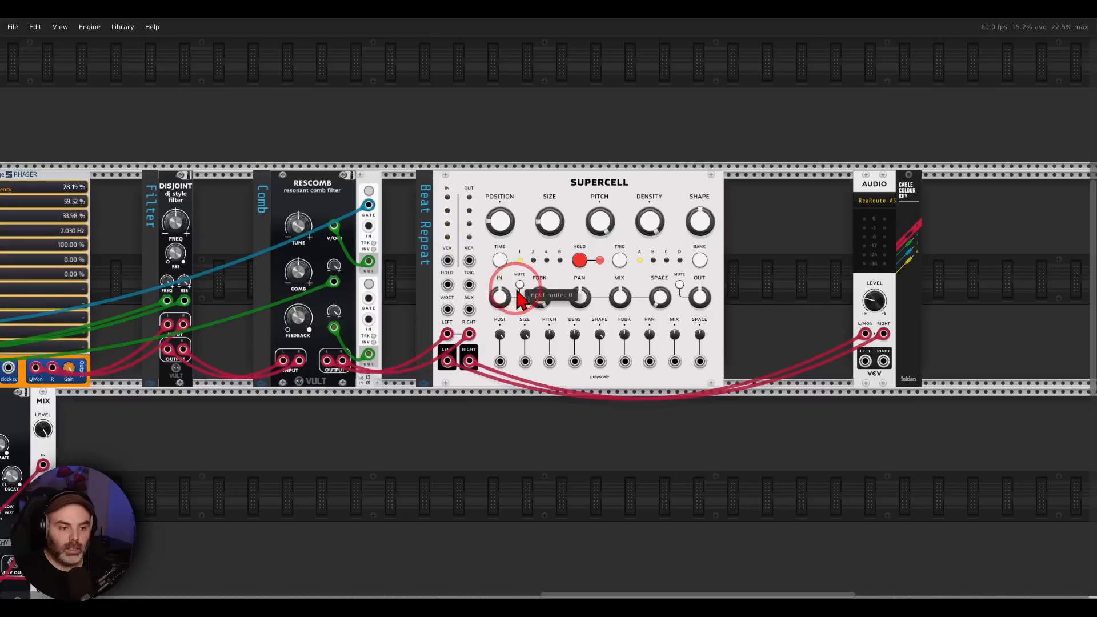
drag(503, 299, 830, 241)
right_click(797, 228)
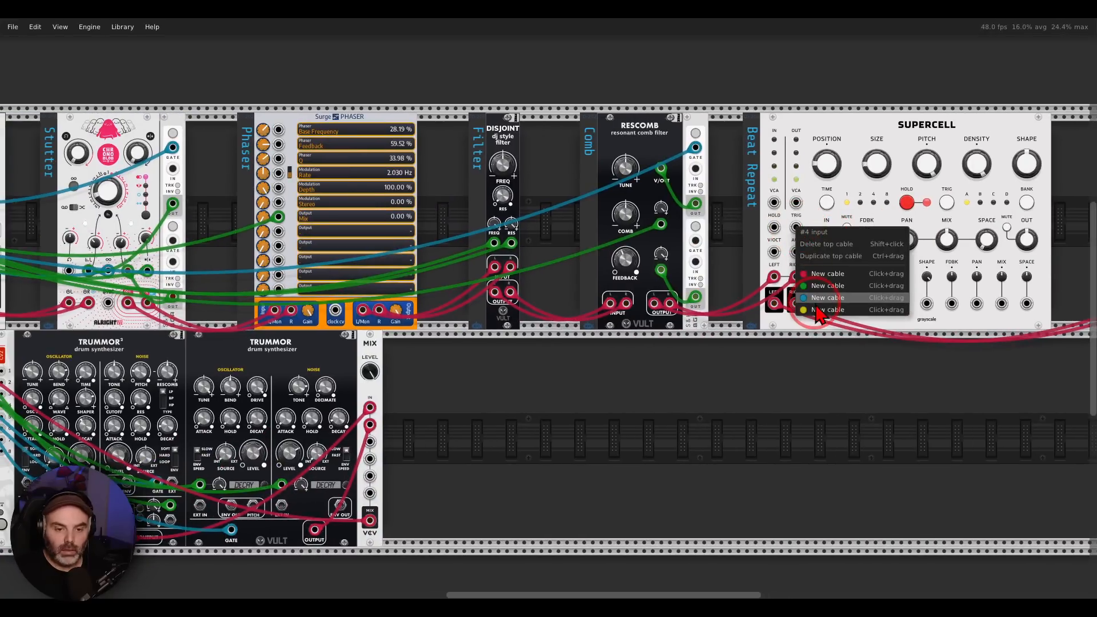
drag(798, 297, 521, 215)
scroll(457, 159, up, 2)
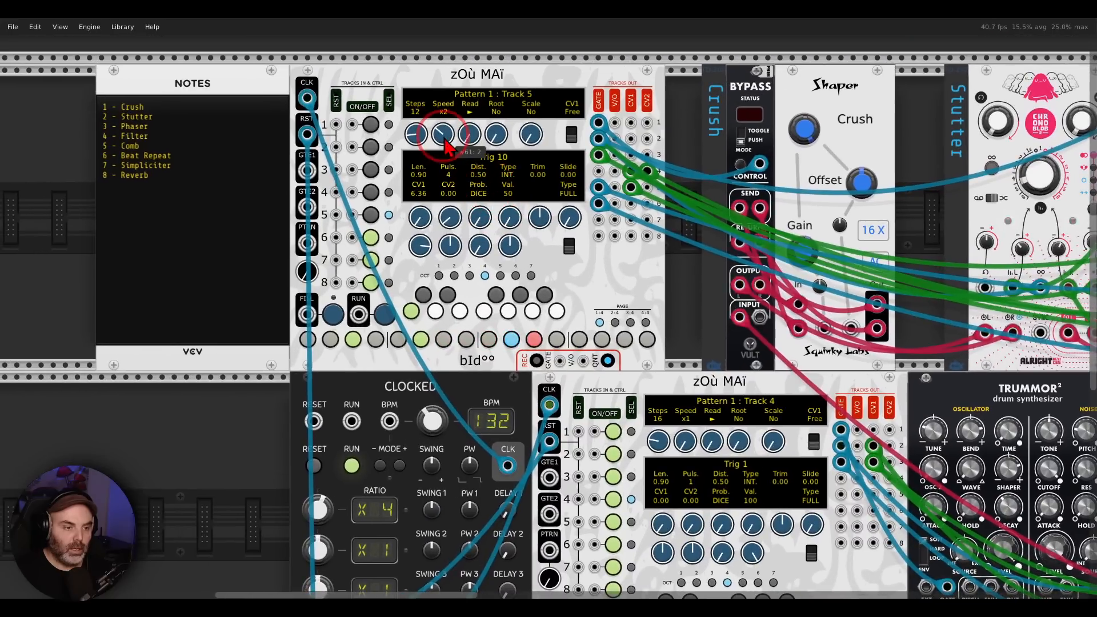
Step: Set track 6 of the effects sequencer to x4 speed and activate trigs 2, 5, 8, 9, 12 and 15
click(389, 238)
drag(452, 130, 452, 123)
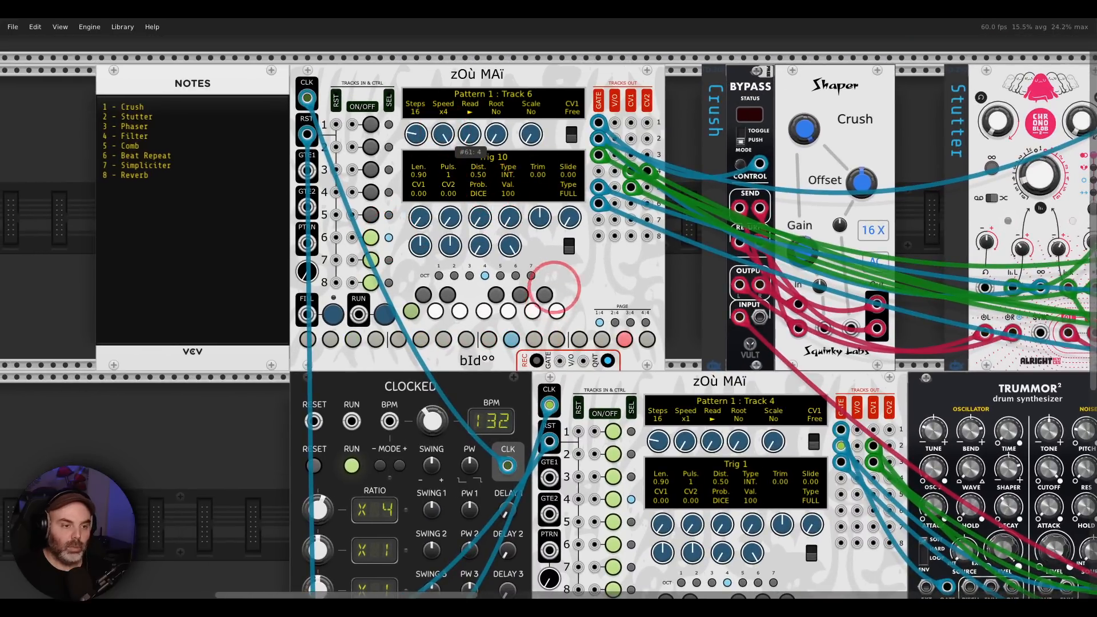
click(480, 245)
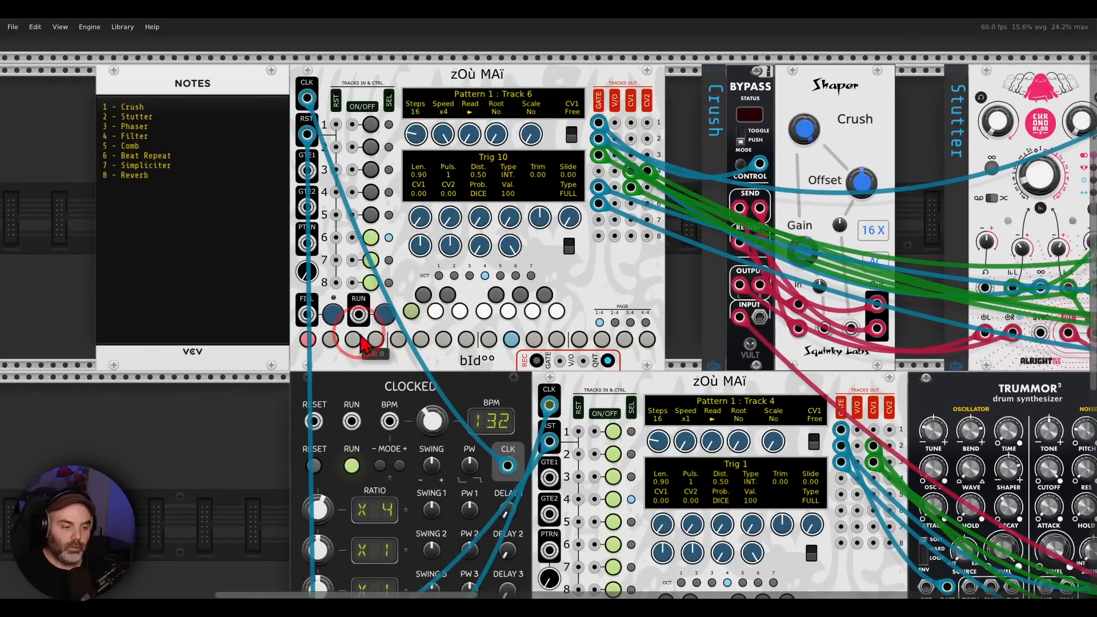
click(331, 340)
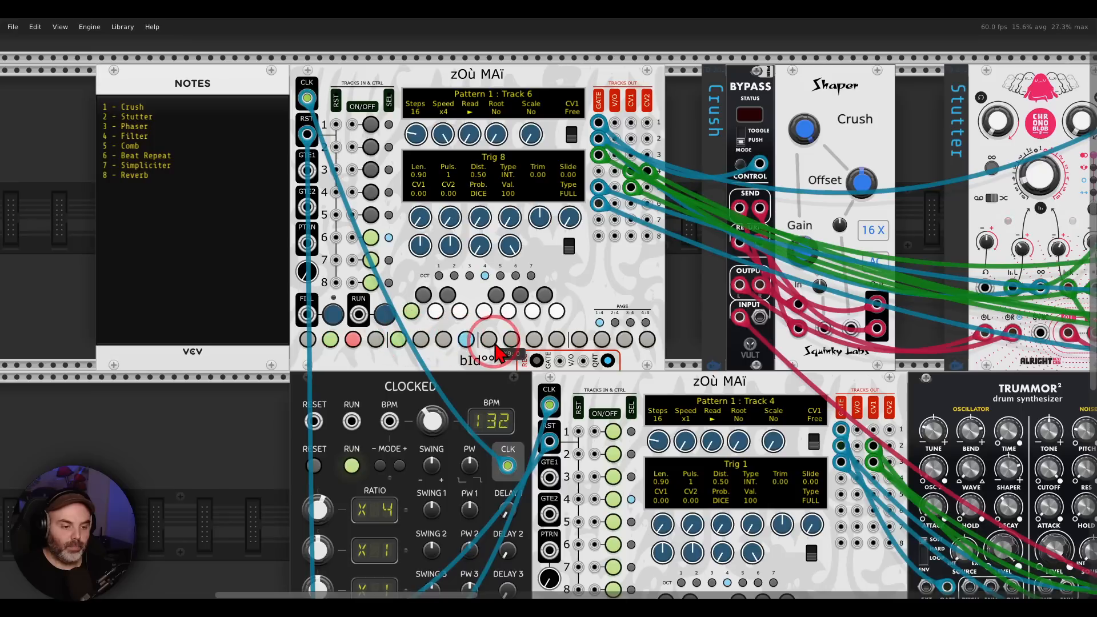
click(556, 339)
click(625, 339)
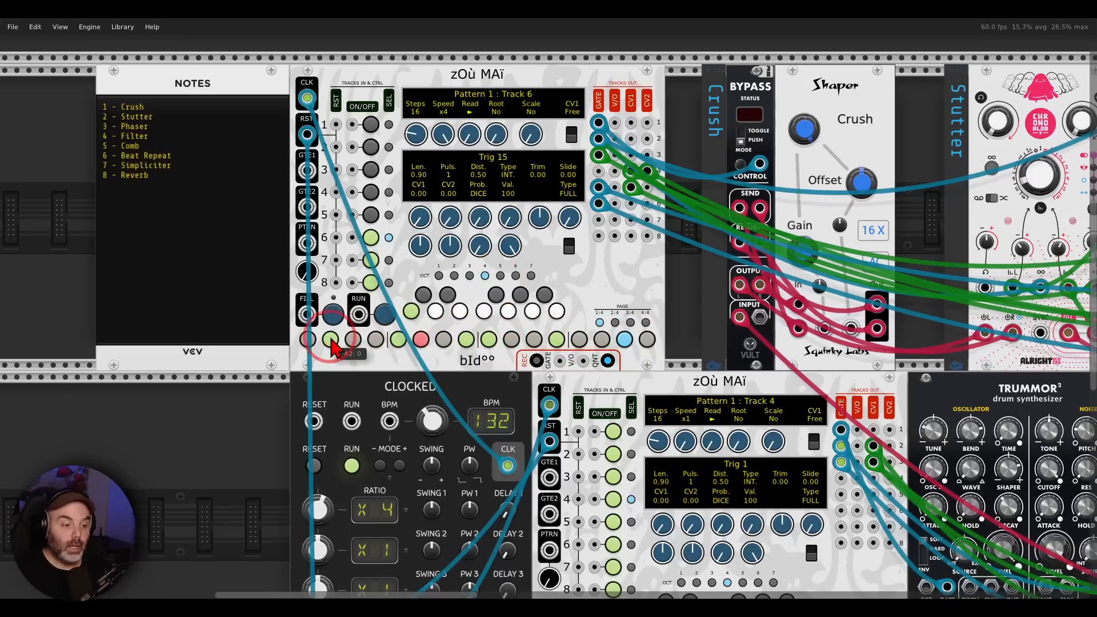
Step: Set the dice probability values of effects sequencer track 6's trigs 2, 5, 8, 12 and 15 to 26, 53, 63, 38 and 35
click(331, 340)
click(398, 339)
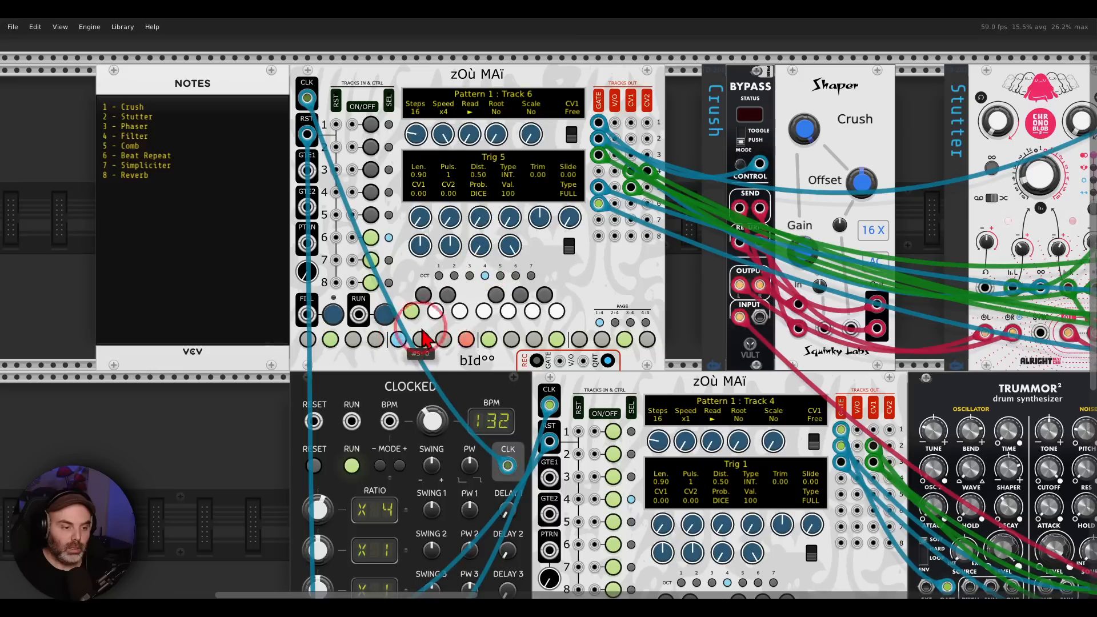
click(467, 339)
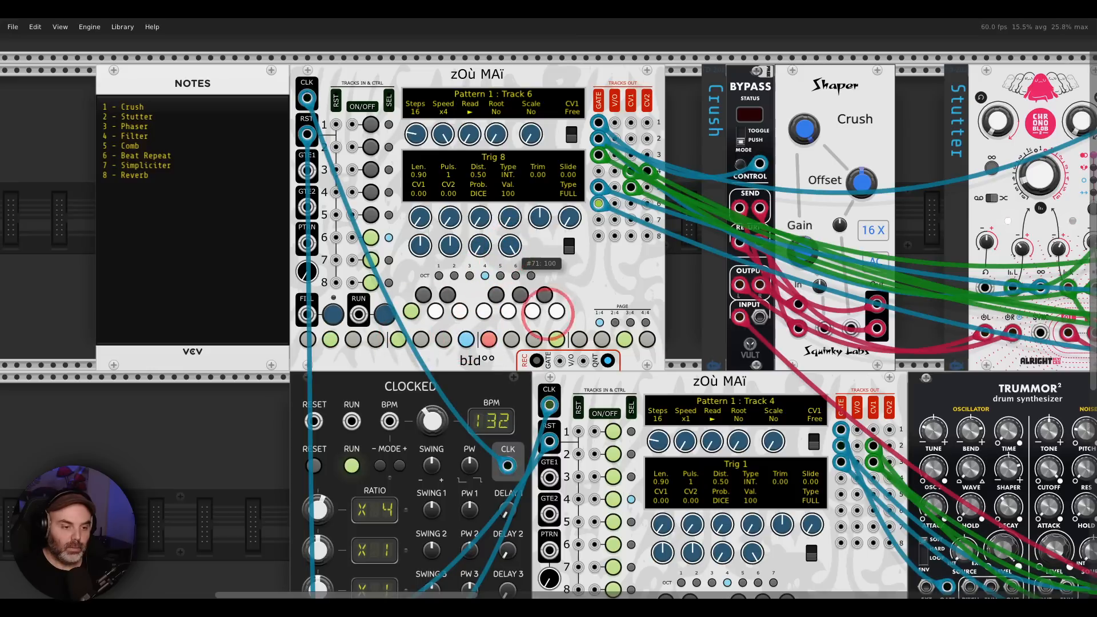
click(487, 341)
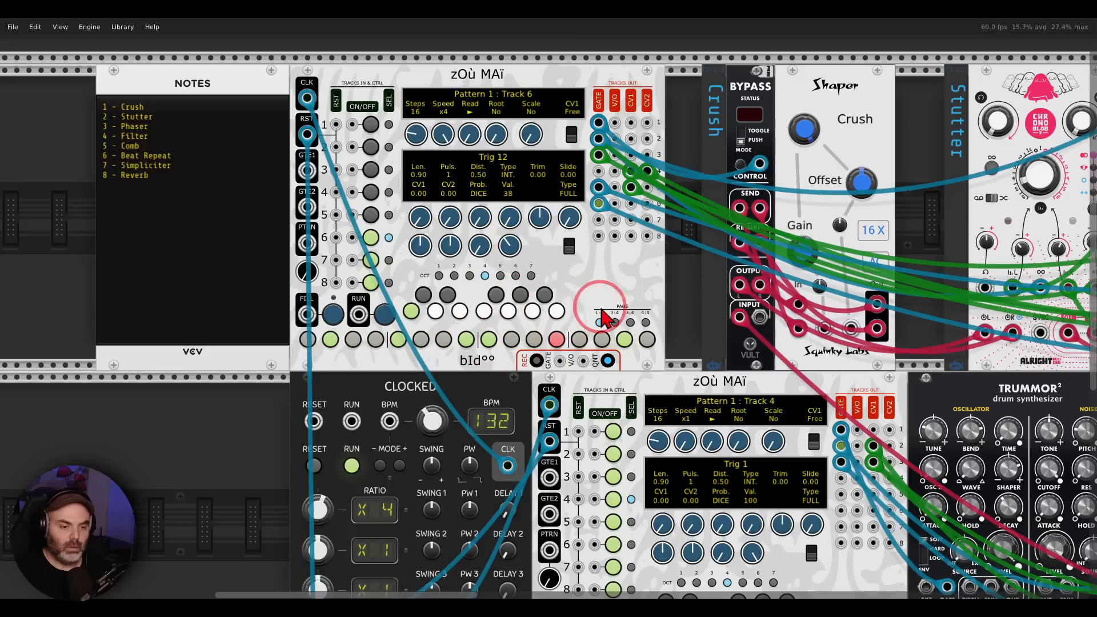
click(625, 341)
drag(506, 246, 509, 256)
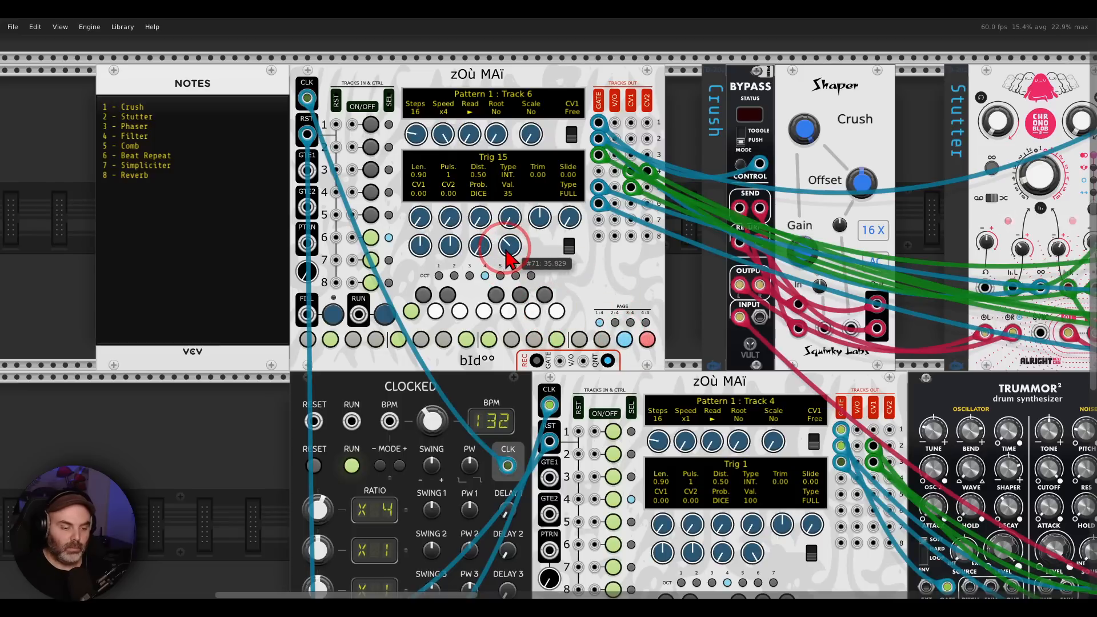
click(557, 340)
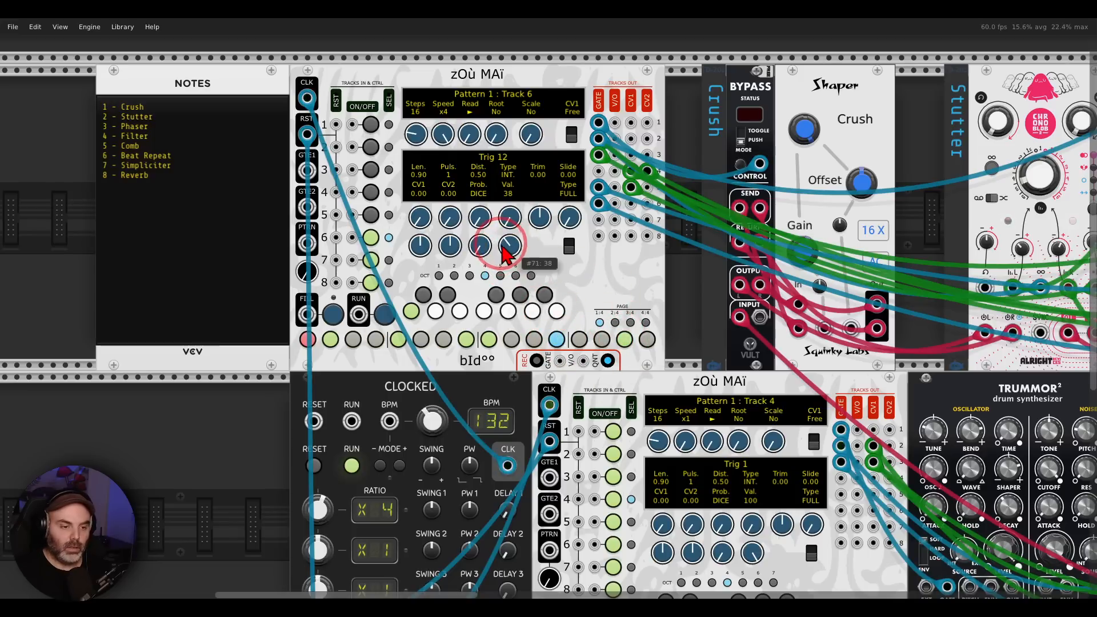
click(489, 339)
click(466, 339)
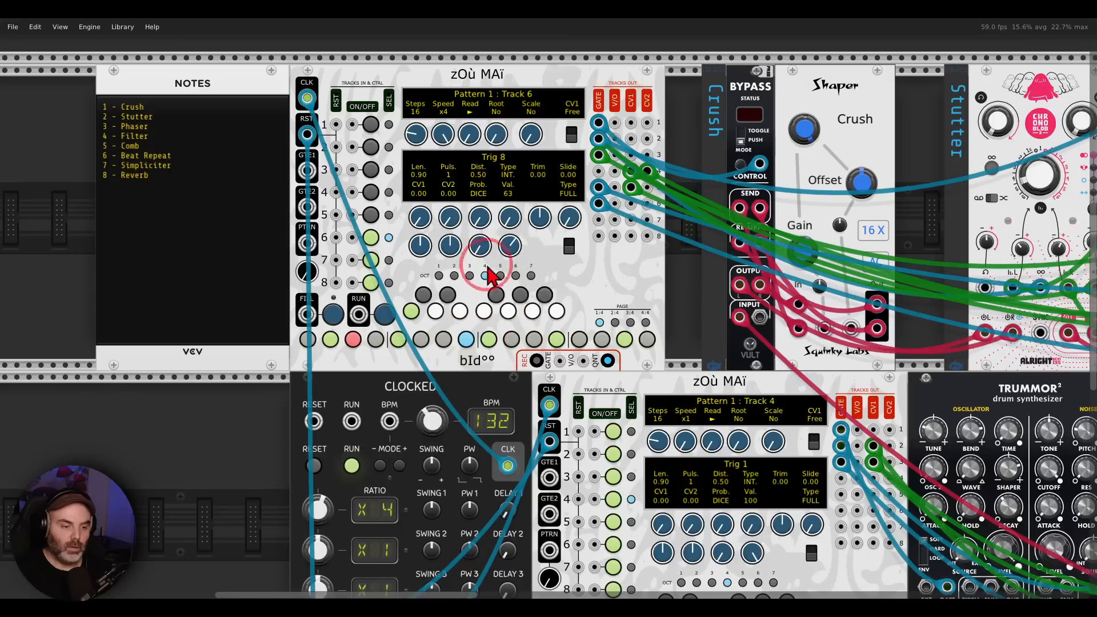
click(398, 339)
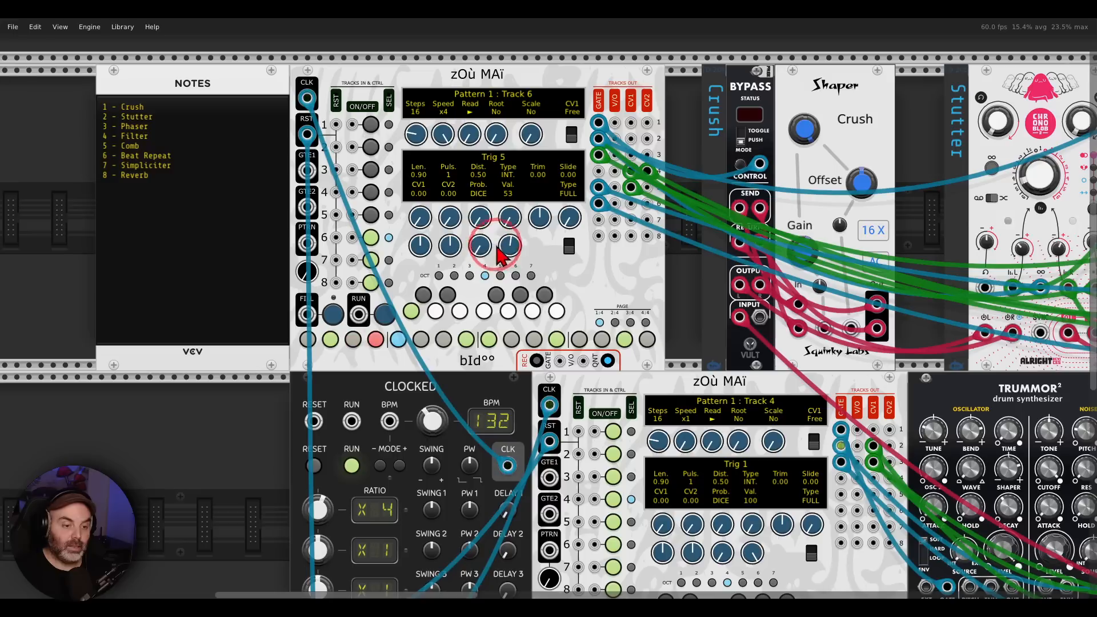
click(330, 339)
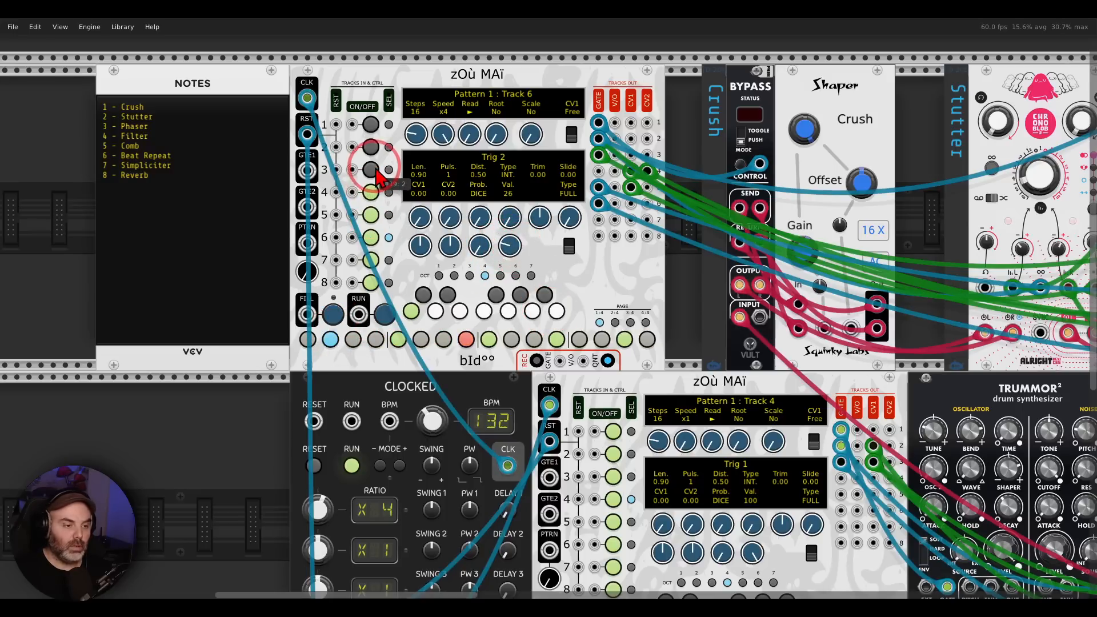
Step: Look along the effects chain while the sequenced effects play together on the drums
scroll(523, 241, down, 2)
drag(728, 317, 283, 316)
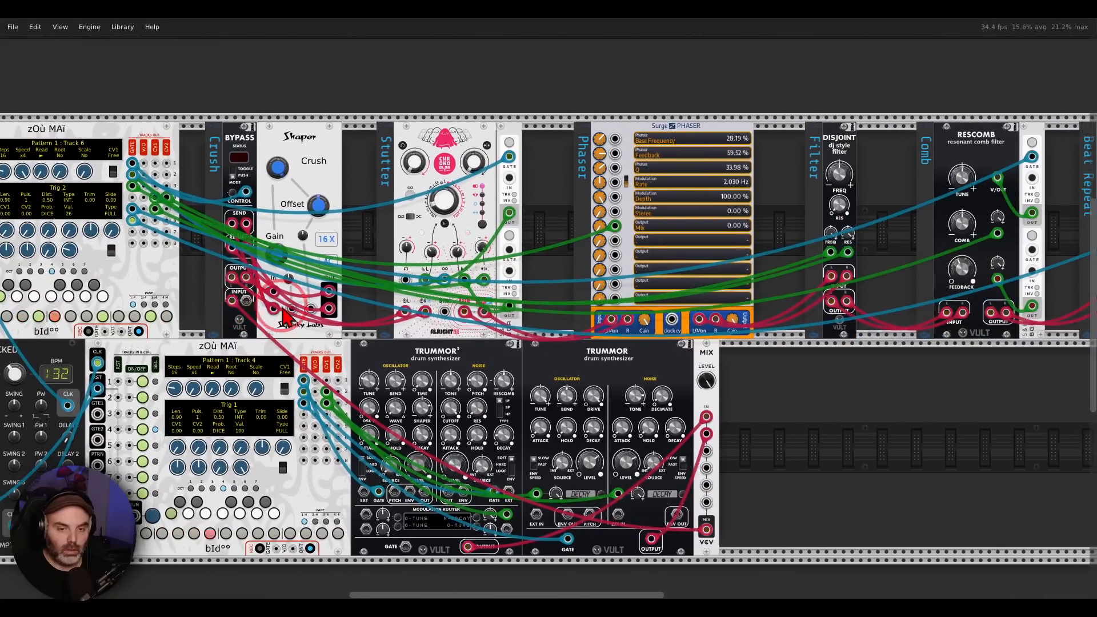
drag(591, 369, 539, 314)
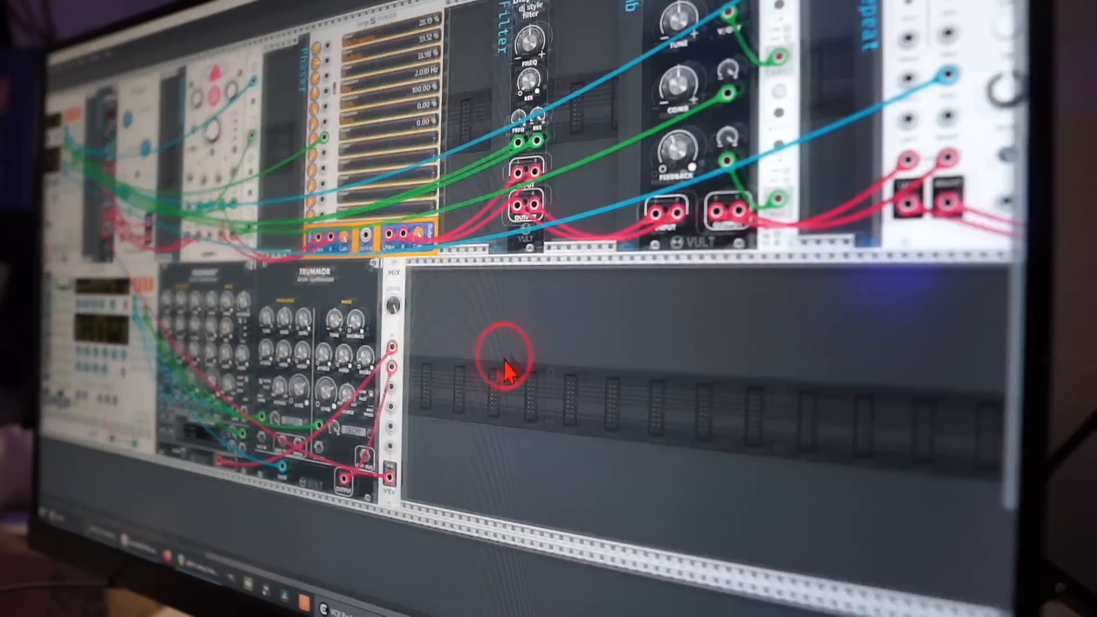
drag(500, 362, 465, 480)
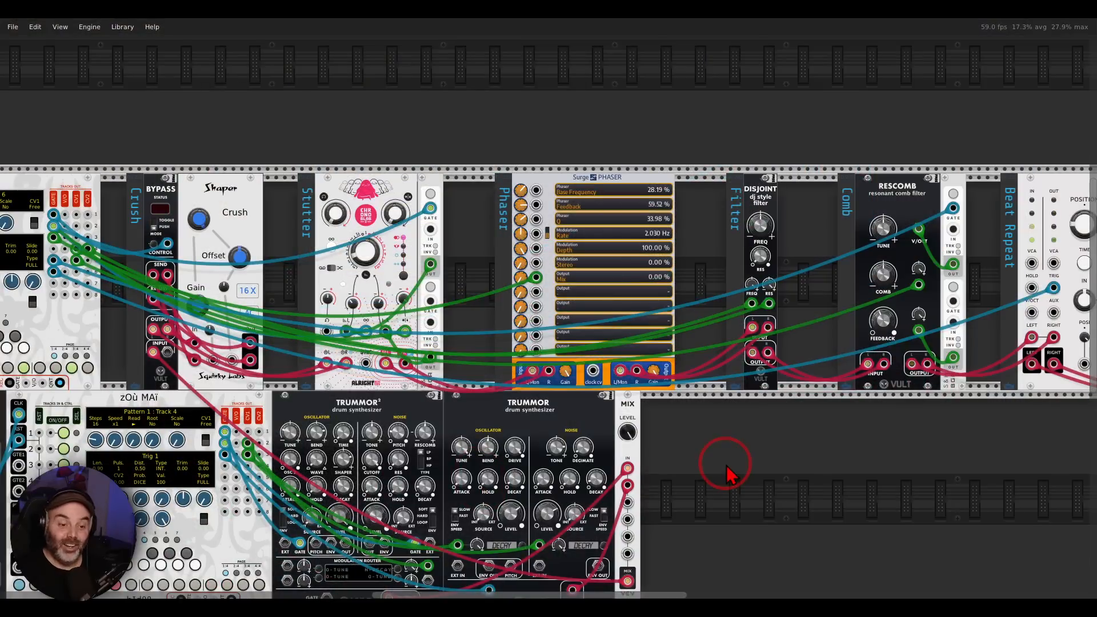
drag(711, 450, 835, 363)
drag(752, 348, 752, 457)
Step: Switch off tracks 1 to 6 of the effects sequencer
scroll(583, 282, left, 12)
click(357, 190)
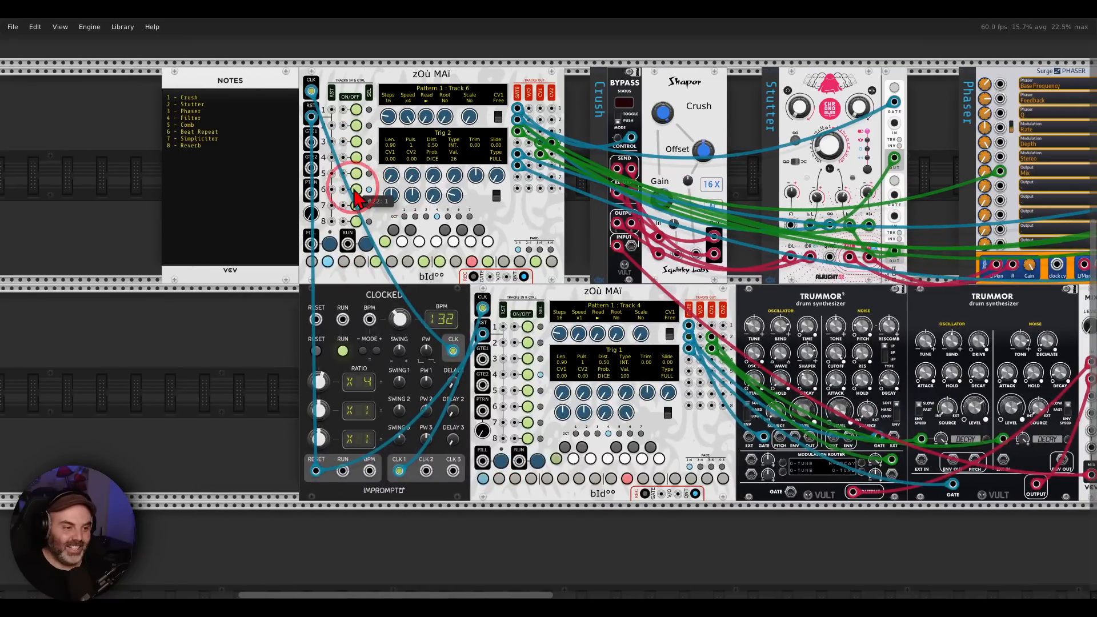
click(357, 174)
click(356, 157)
click(356, 141)
click(356, 125)
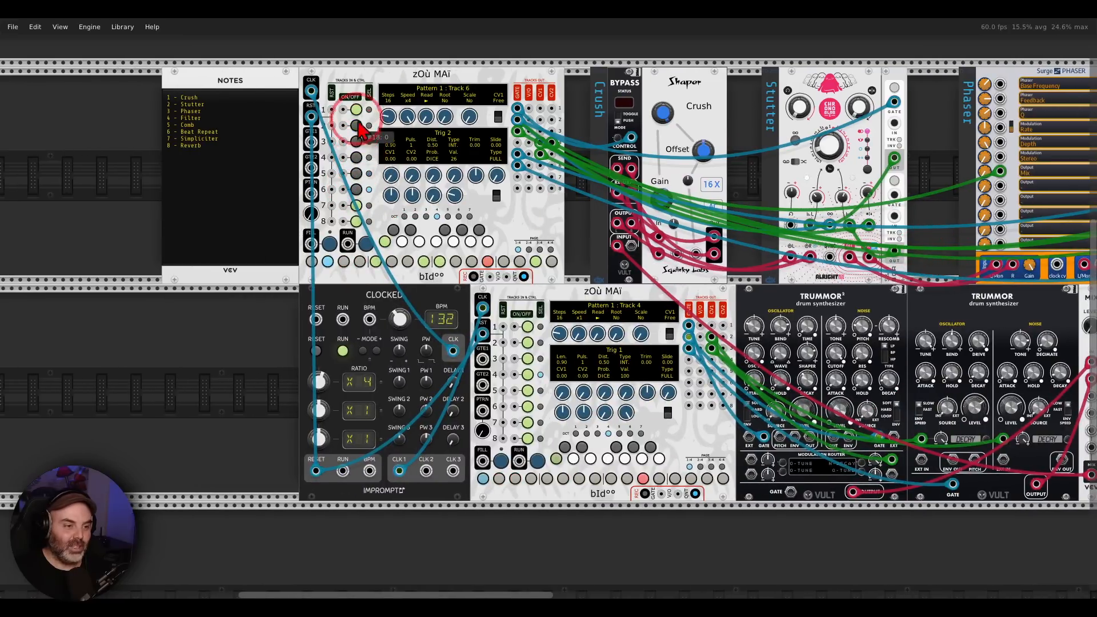
click(356, 109)
Step: Move the audio output and cable colour key modules farther along the row and place a Simpliciter after Supercell
drag(916, 328, 164, 324)
drag(754, 351, 327, 368)
drag(697, 119, 807, 130)
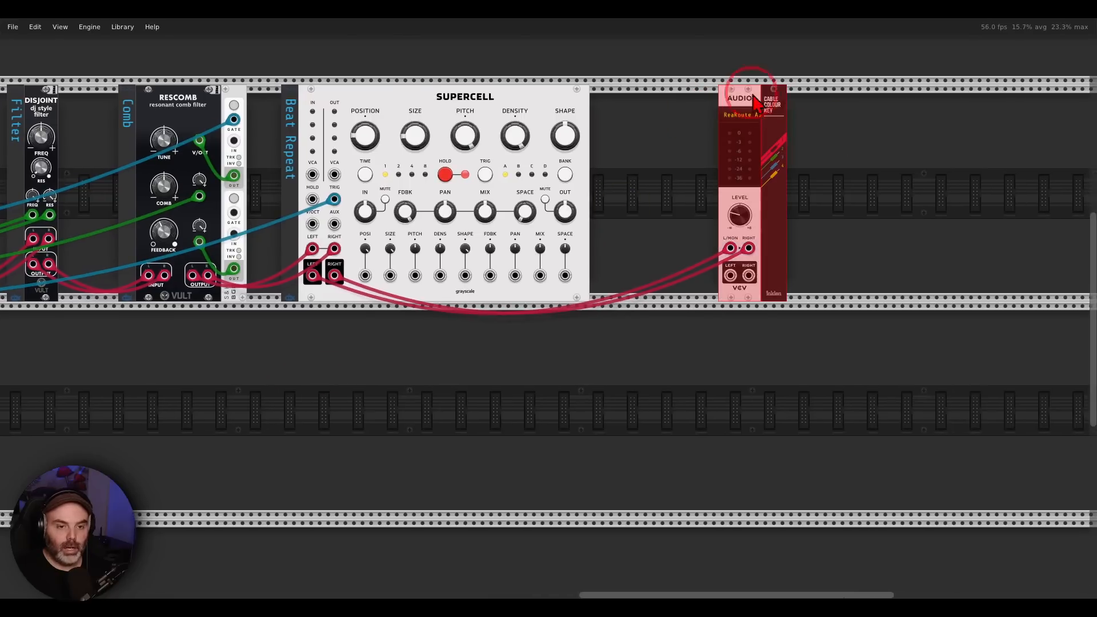
drag(751, 93, 939, 96)
click(868, 131)
right_click(860, 134)
drag(394, 132, 722, 155)
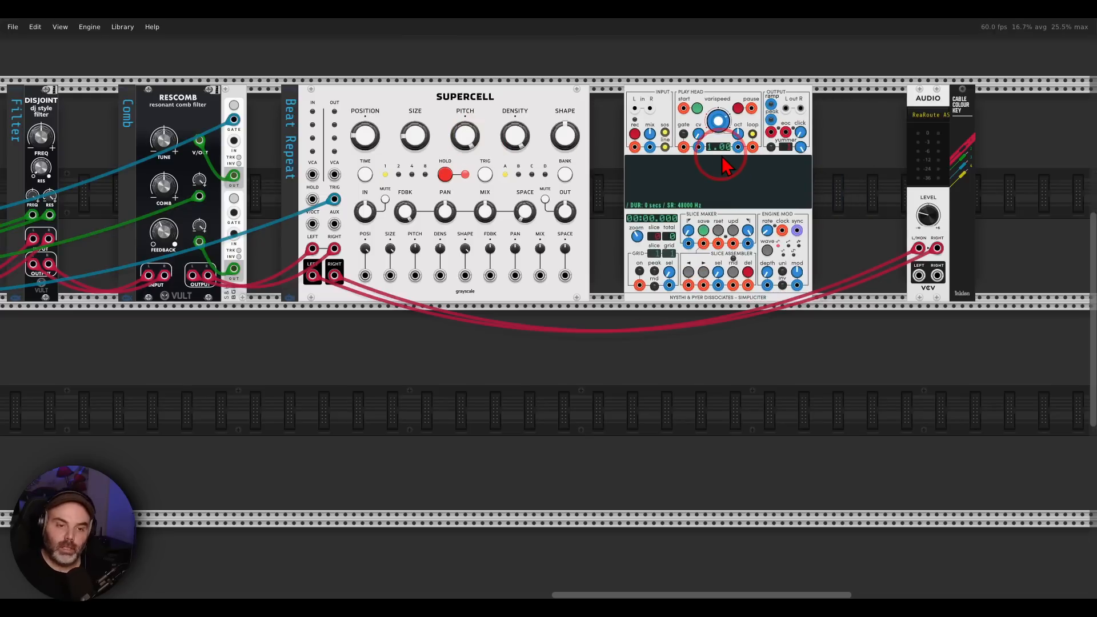
Step: Shift the audio output and cable colour key farther away and attach a Simpler Tape Ctrl expander beside Simpliciter
drag(843, 176, 745, 177)
drag(771, 108, 888, 117)
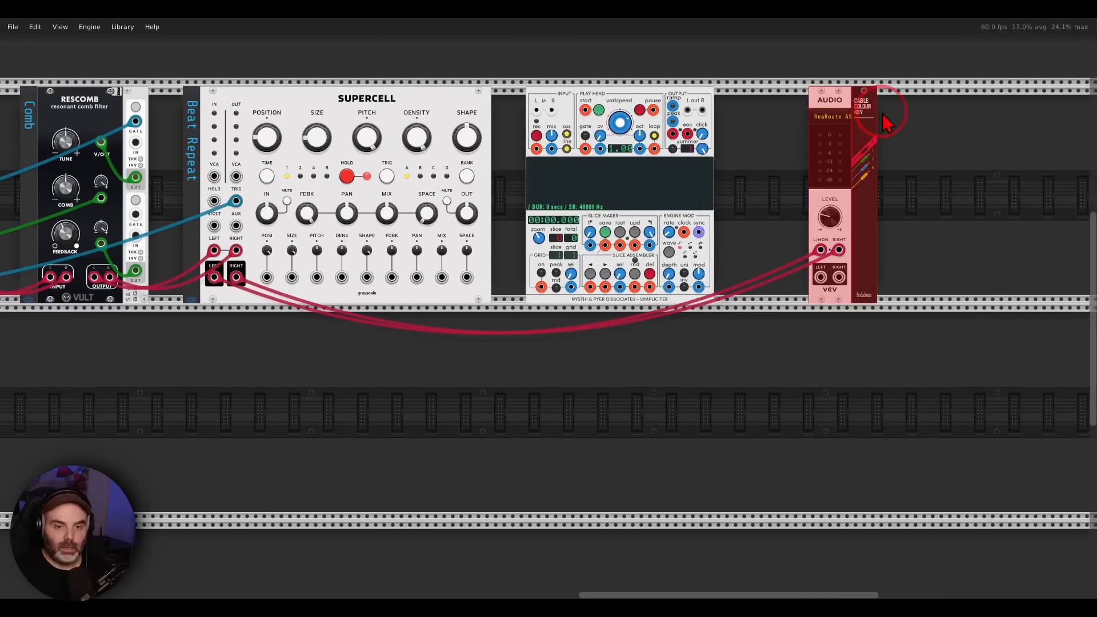
drag(820, 104, 888, 104)
click(760, 148)
scroll(755, 126, up, 2)
drag(753, 127, 757, 198)
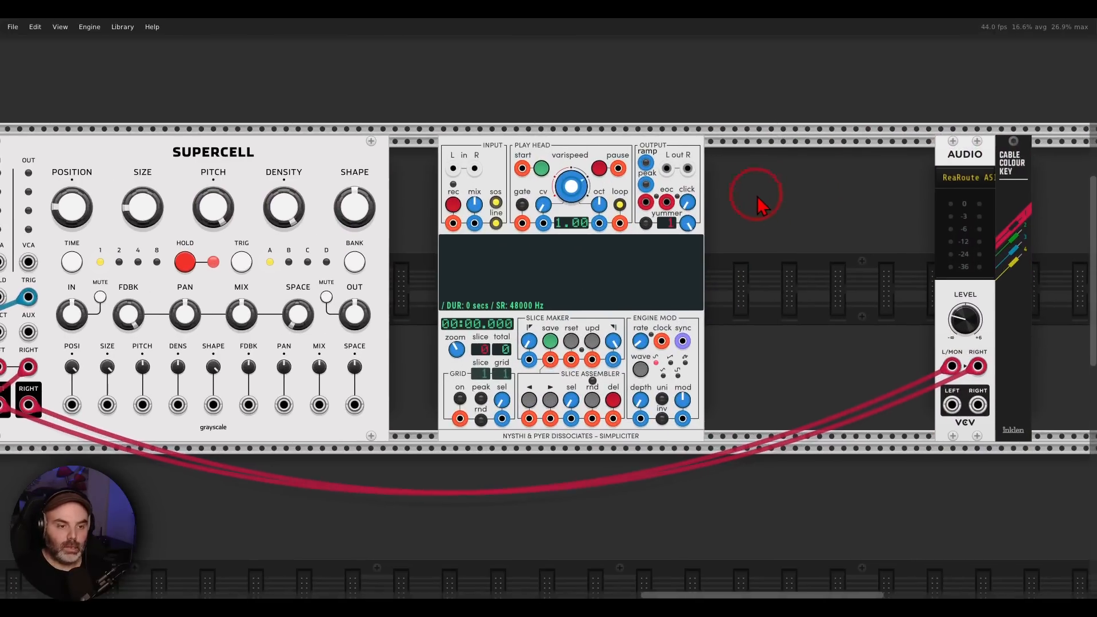
right_click(755, 201)
drag(295, 307, 709, 251)
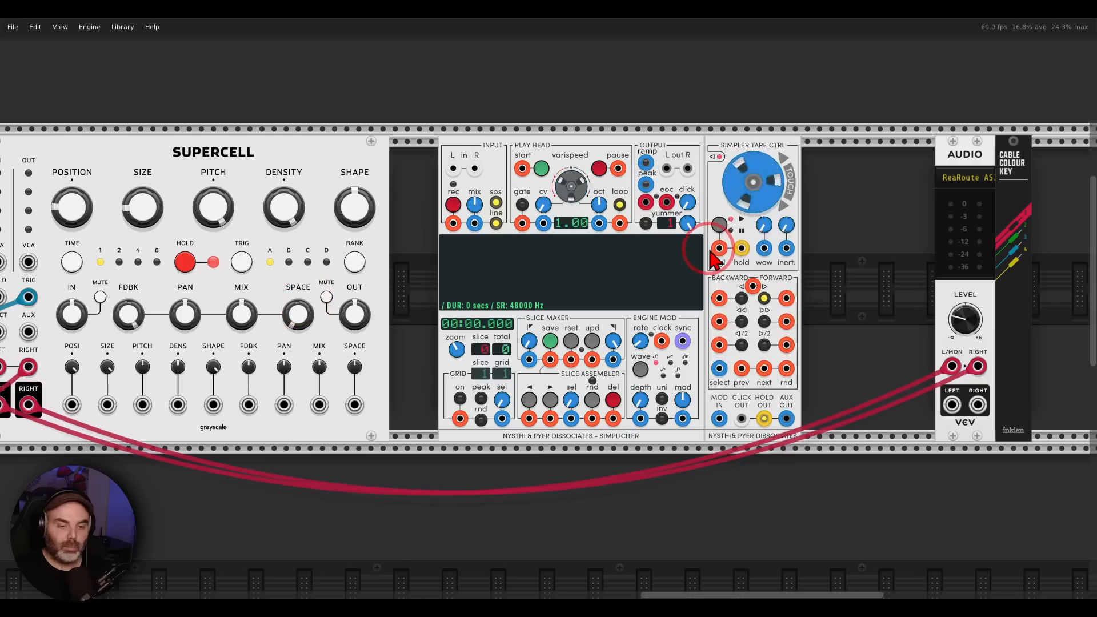
Step: Route Supercell's stereo outputs into Simpliciter's L and R inputs and Simpliciter's stereo outputs into the audio module
drag(728, 289, 733, 258)
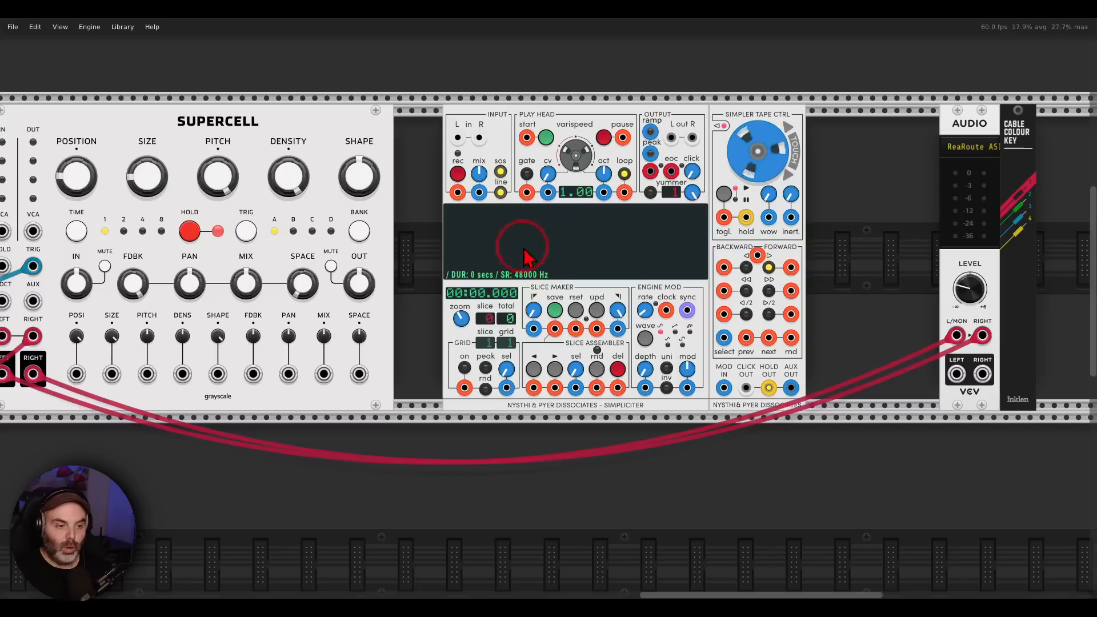
drag(956, 336, 457, 137)
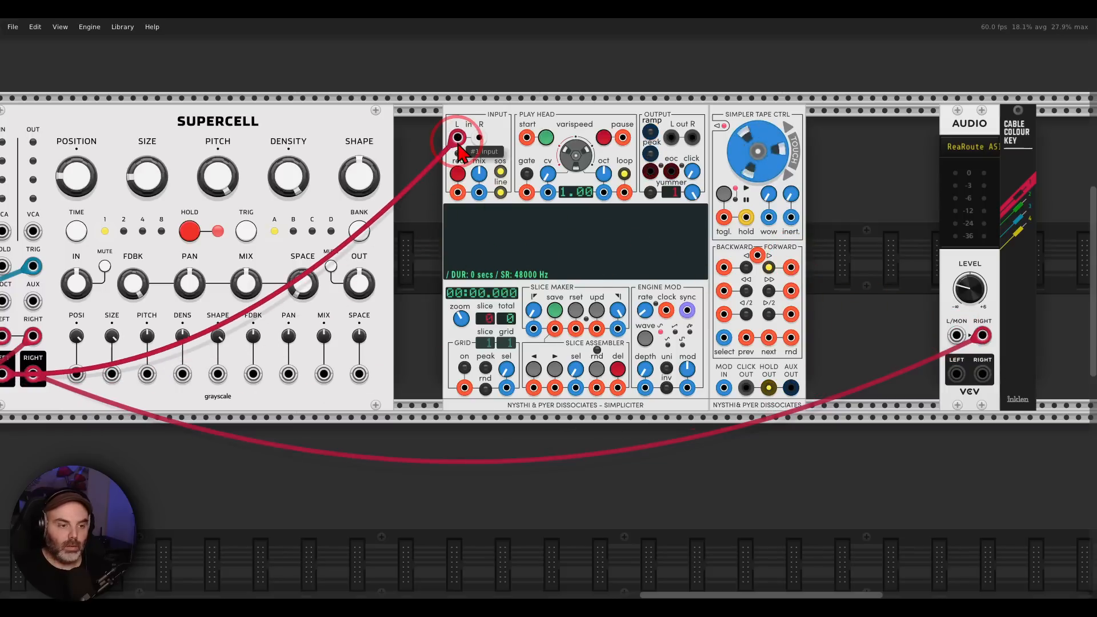
drag(982, 336, 479, 138)
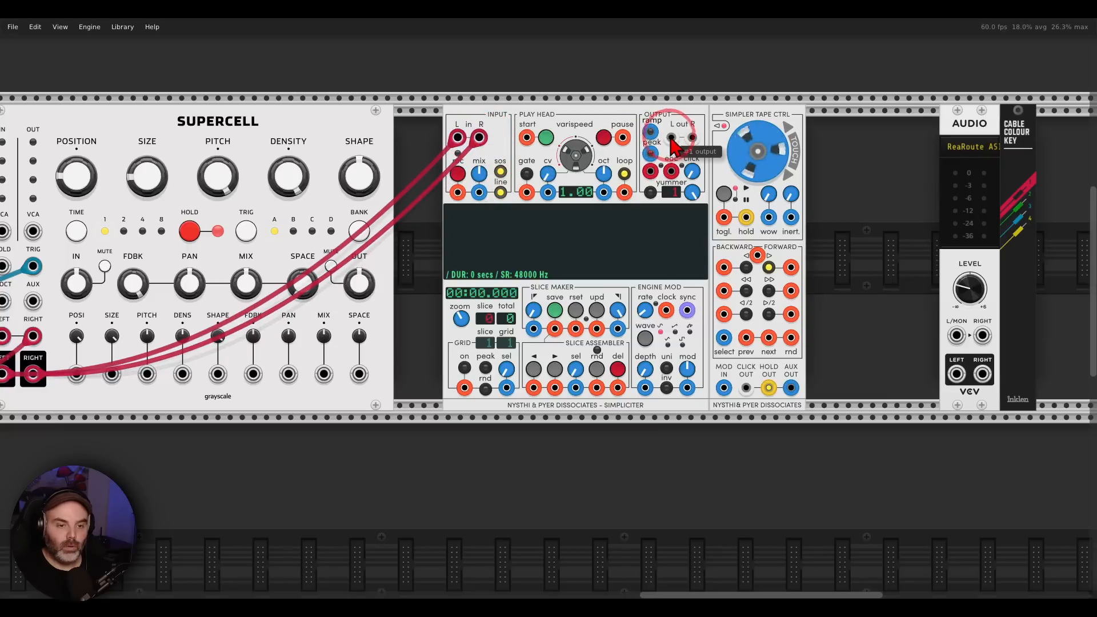
mouse_move(671, 137)
mouse_down()
mouse_move(957, 338)
mouse_move(693, 138)
mouse_up()
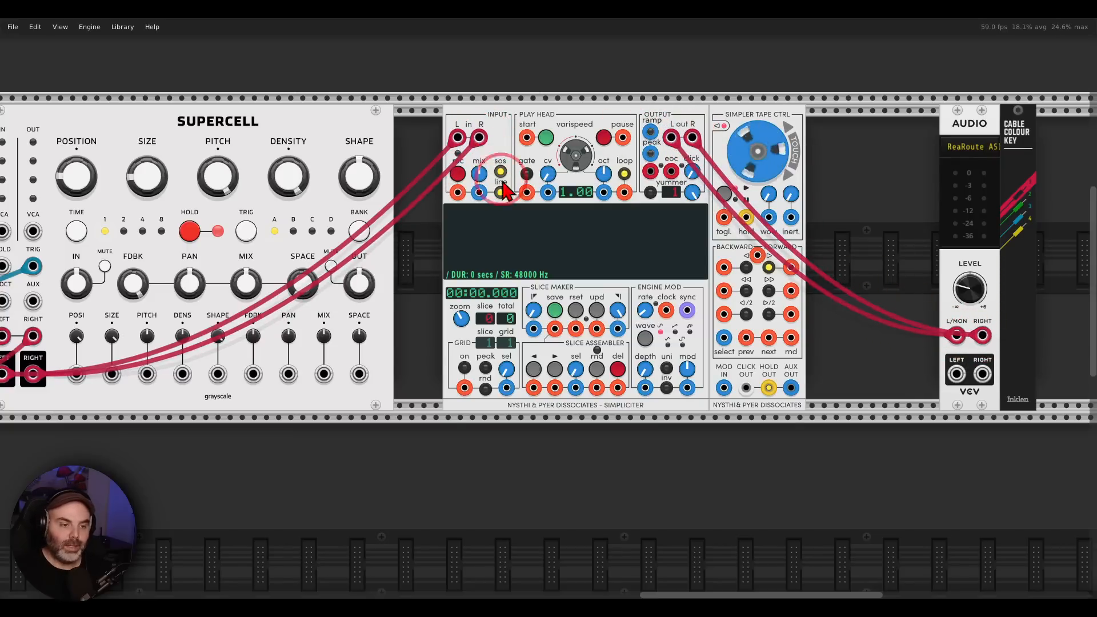
Step: Bring up the drum mixer's level, record a short drum loop into Simpliciter and start its playback
drag(506, 329, 964, 208)
drag(176, 333, 726, 280)
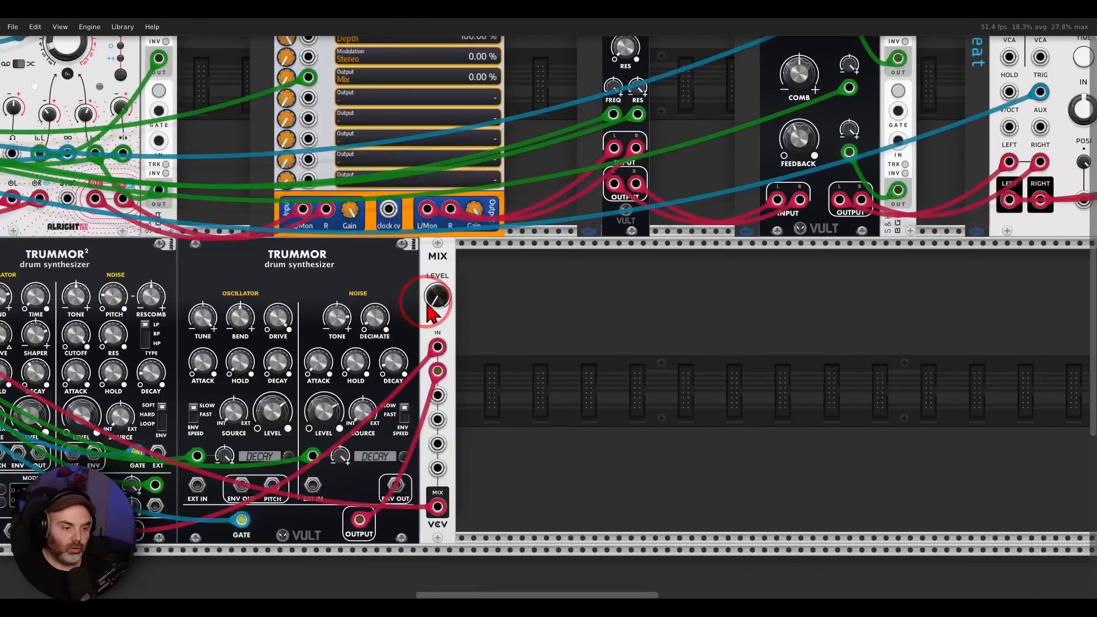
drag(892, 280, 274, 340)
drag(869, 296, 453, 418)
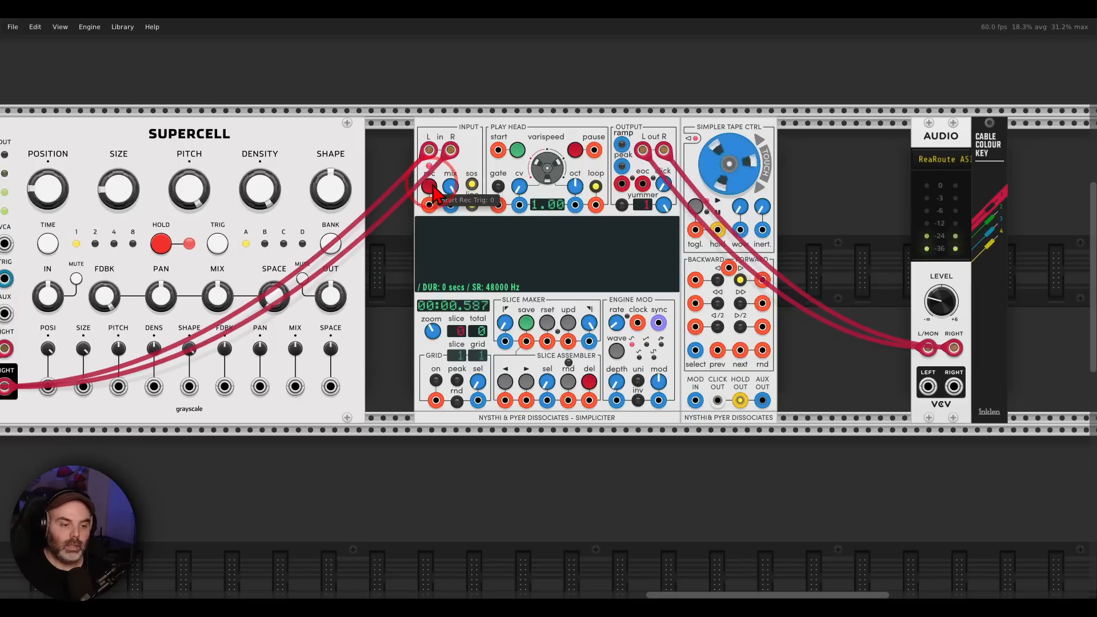
click(433, 189)
click(519, 153)
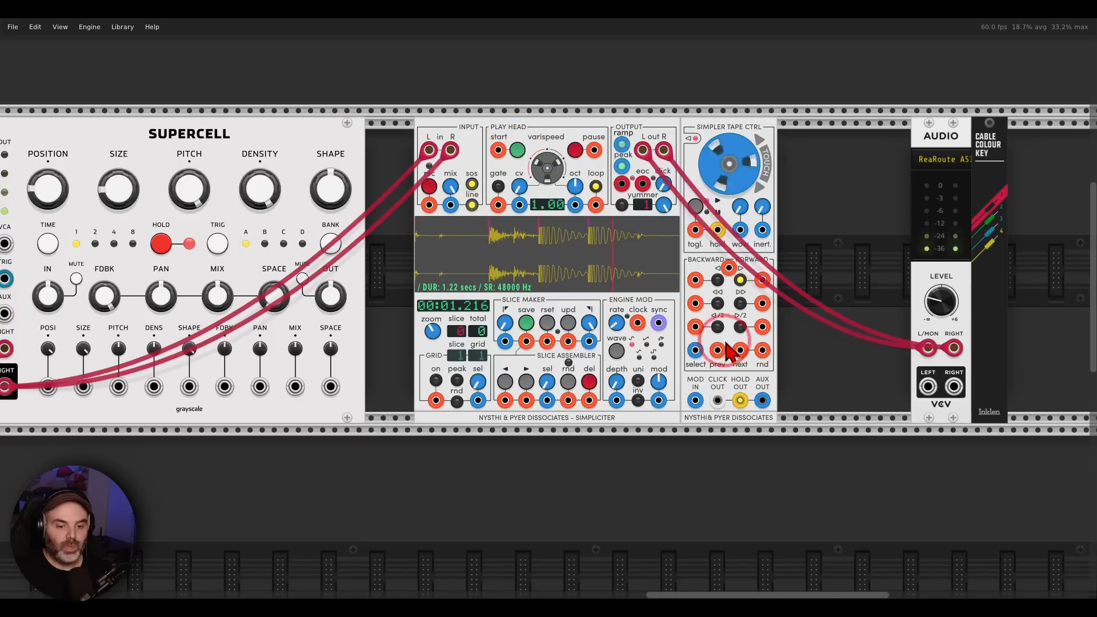
Step: Set the recorded loop to play backward at double speed and turn Simpliciter's Sound On Sound mix to 0
click(717, 304)
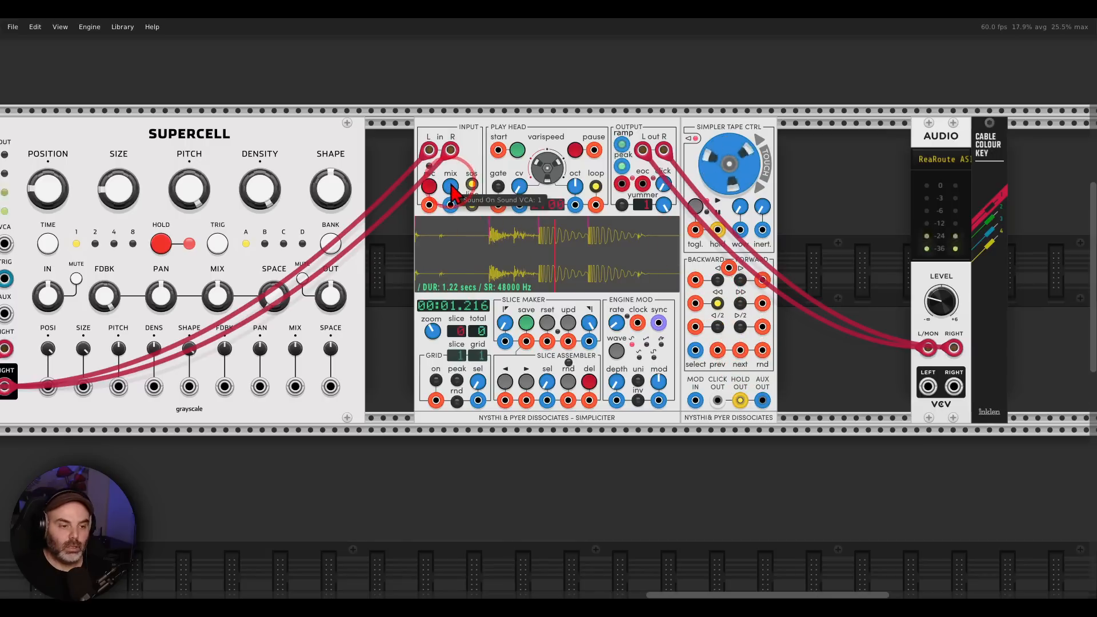
drag(452, 193, 546, 345)
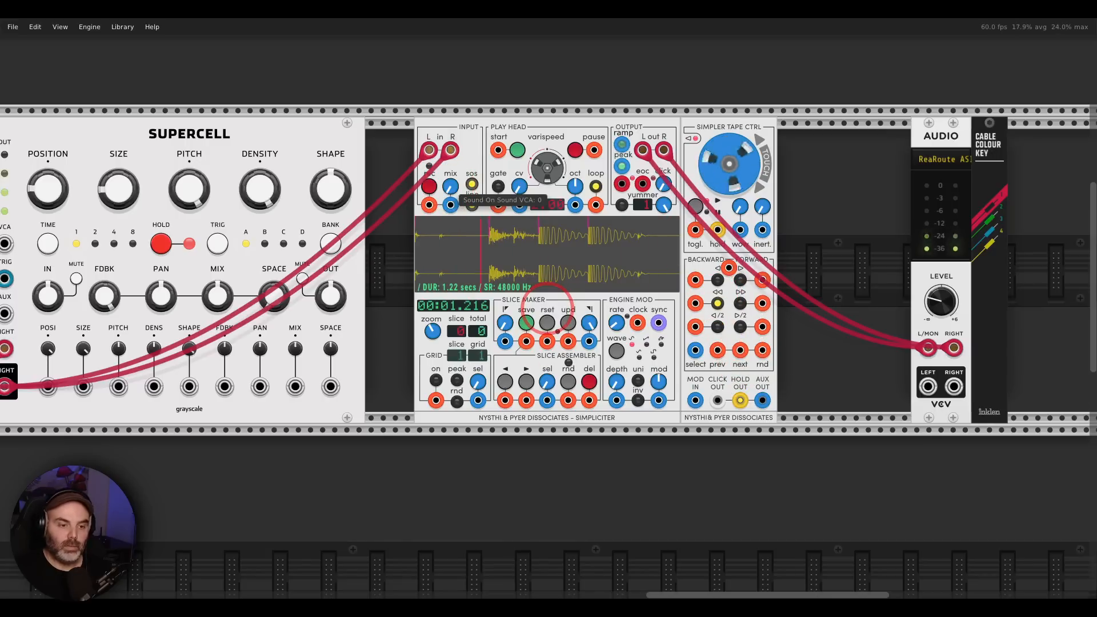
drag(548, 307, 548, 304)
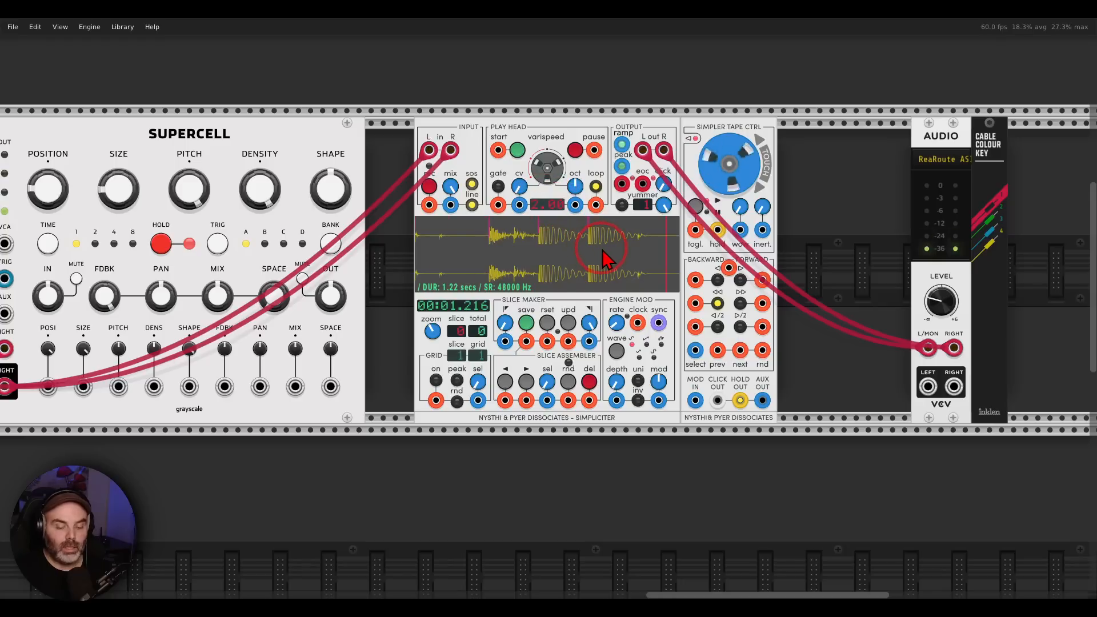
Step: Connect the effects sequencer's track 7 gate output to Simpliciter's record trigger input with a blue cable
scroll(492, 275, down, 1)
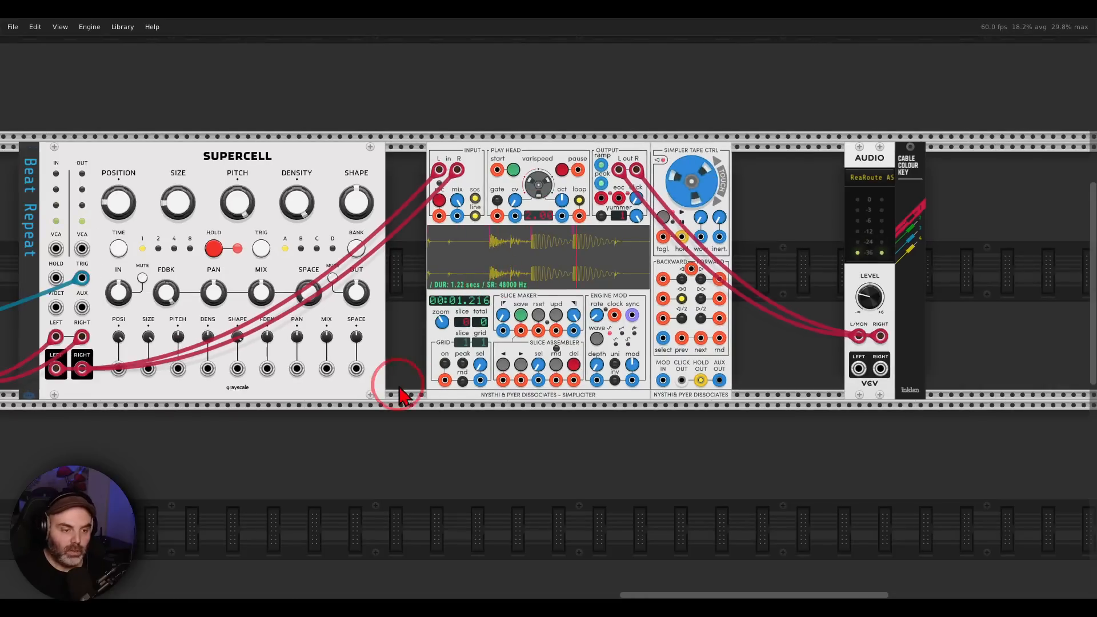
drag(241, 400, 633, 362)
scroll(473, 397, down, 2)
drag(422, 404, 807, 357)
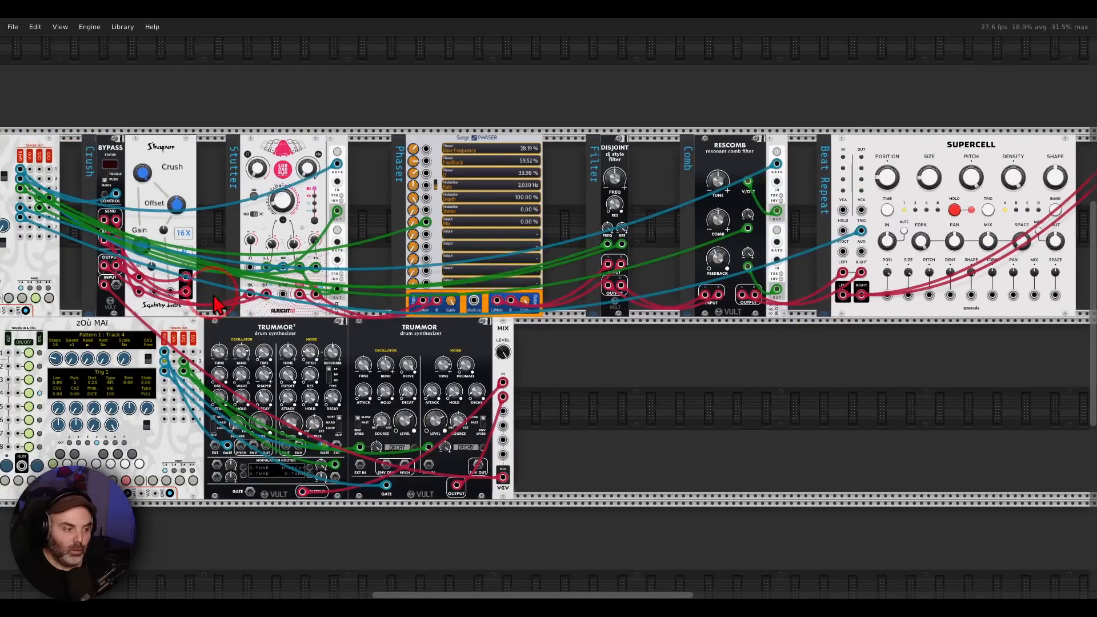
right_click(20, 227)
drag(35, 295, 840, 187)
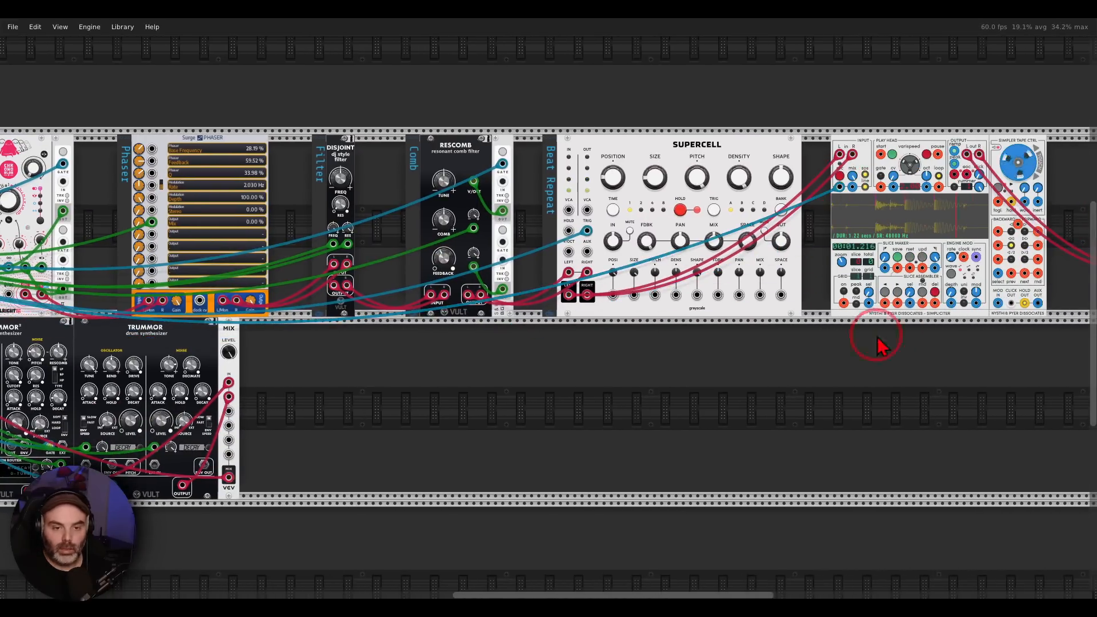
Step: Run a second blue cable from the same track 7 gate to the Simpler Tape Ctrl's rnd input
drag(881, 344, 646, 381)
scroll(704, 231, up, 3)
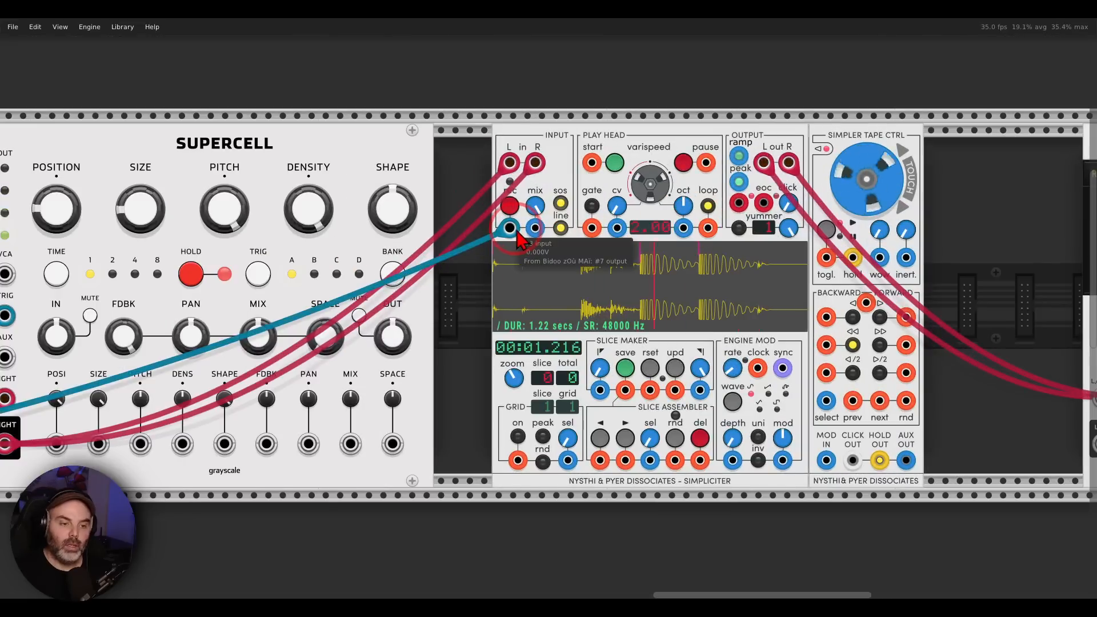
drag(517, 236, 906, 401)
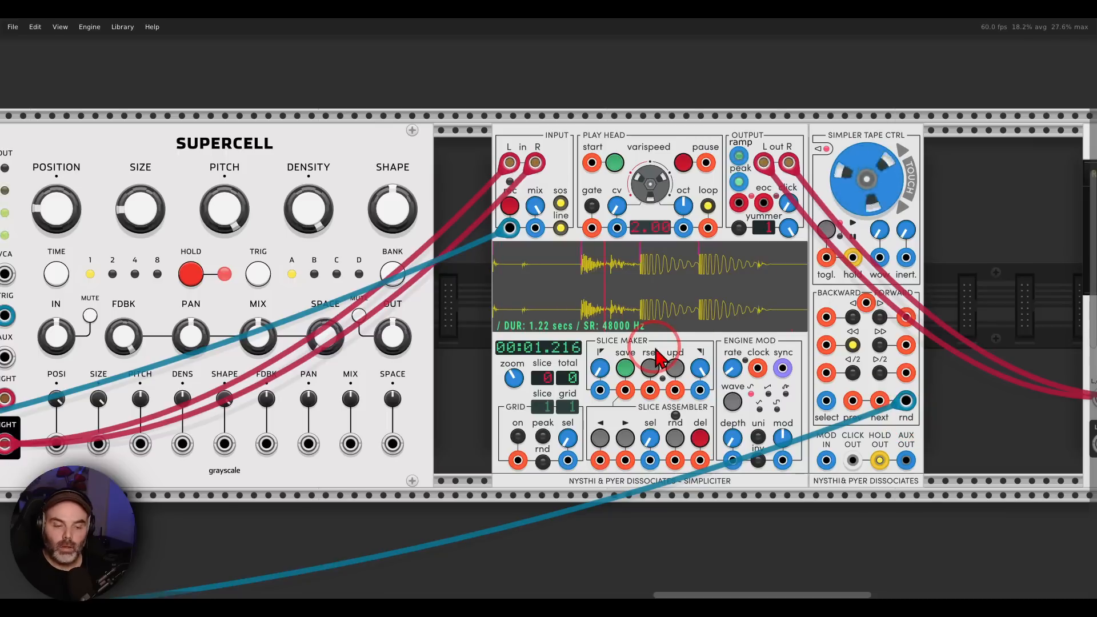
Step: Connect the effects sequencer's track 7 CV1 output to Simpliciter's mix CV input with a green cable
drag(479, 363, 638, 306)
scroll(638, 305, down, 1)
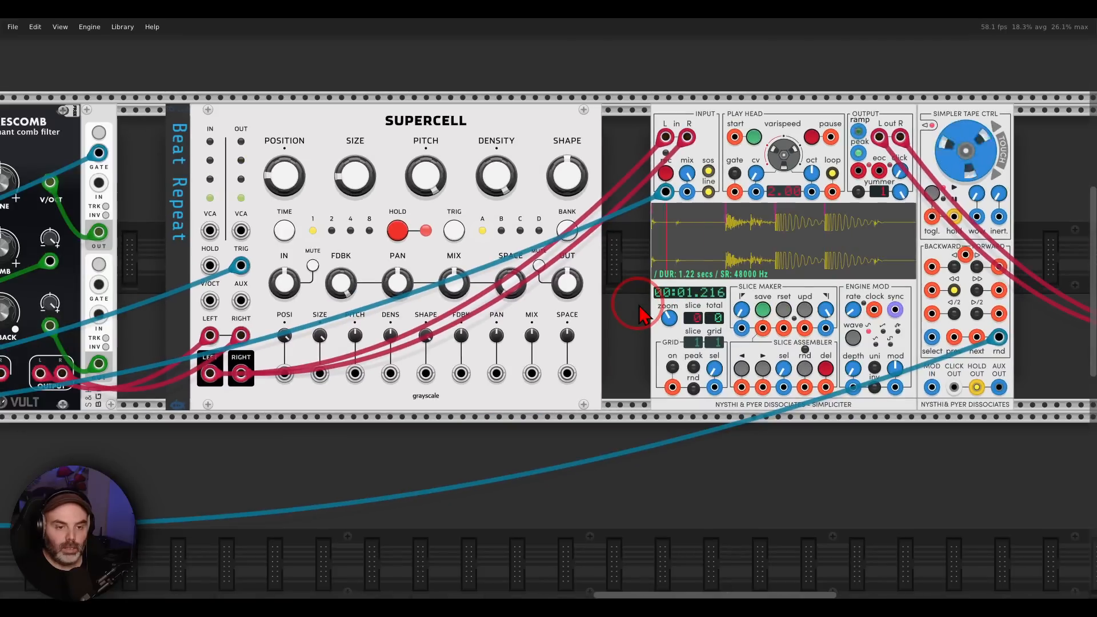
scroll(567, 307, down, 1)
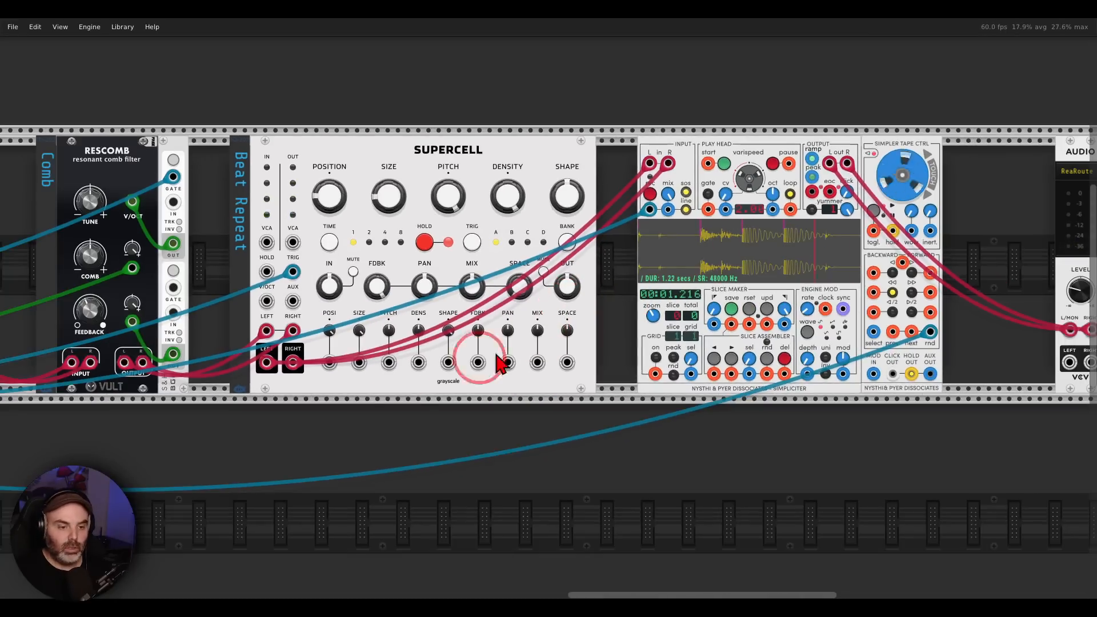
drag(389, 399, 1040, 362)
drag(635, 371, 1045, 352)
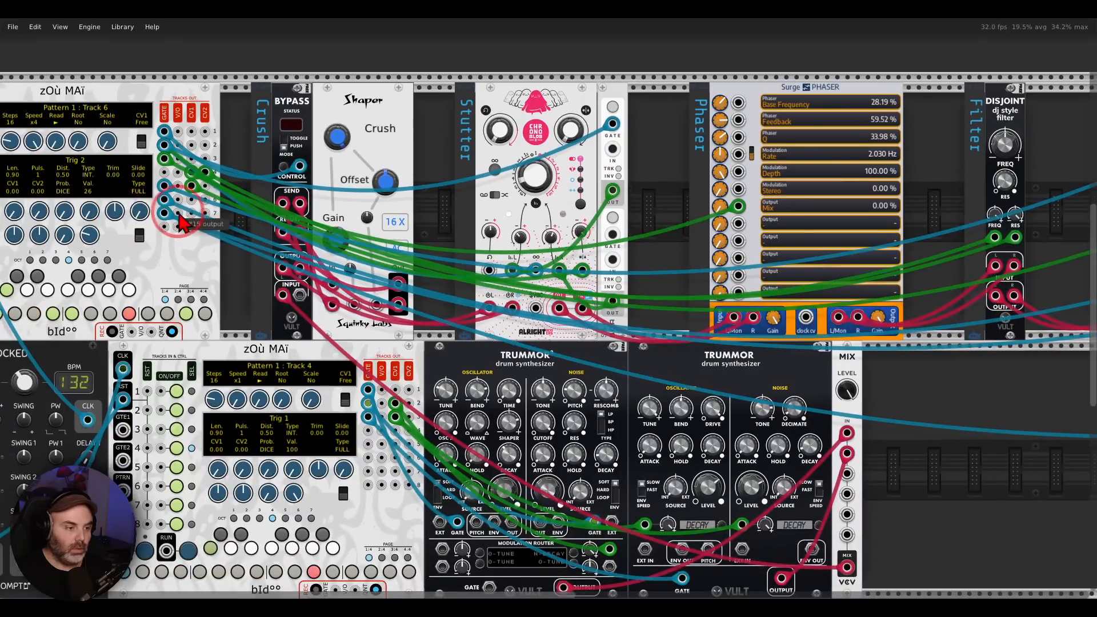
right_click(191, 213)
drag(207, 259, 761, 156)
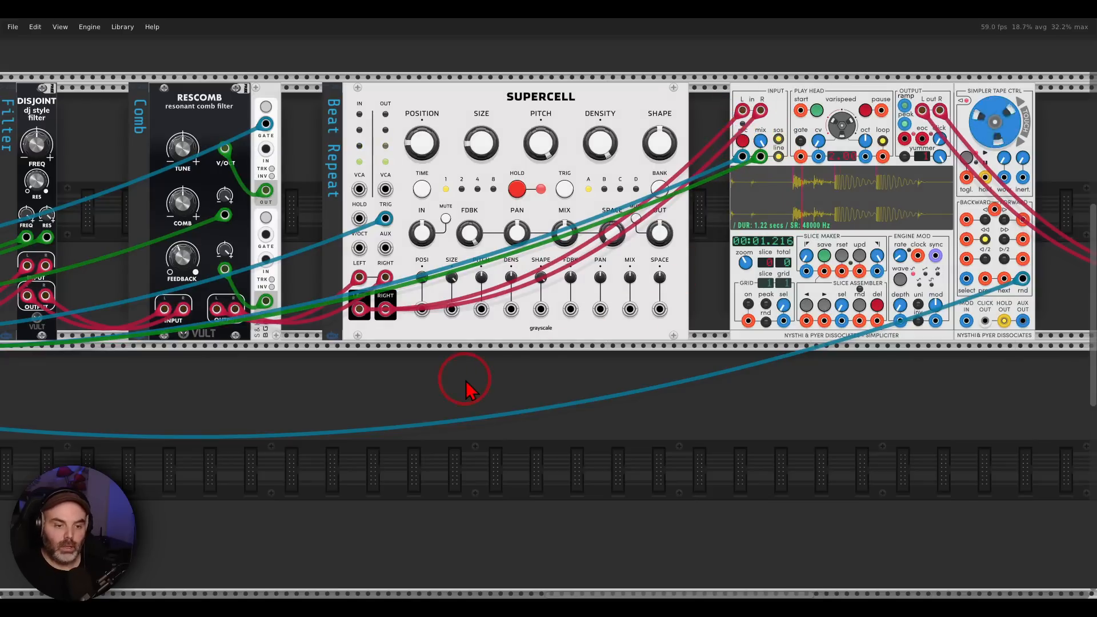
Step: Select track 7 on the effects sequencer and activate its steps 1, 4, 7, 9, 12 and 14
drag(266, 377, 892, 368)
drag(411, 390, 984, 373)
drag(520, 371, 803, 374)
scroll(528, 263, up, 2)
click(528, 215)
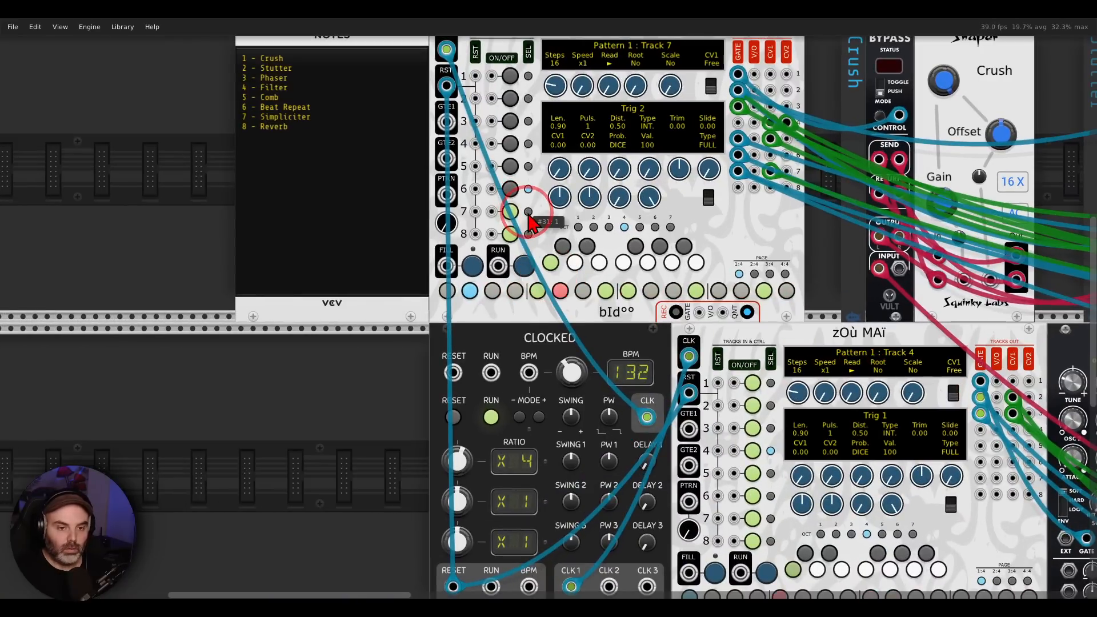
scroll(529, 223, down, 3)
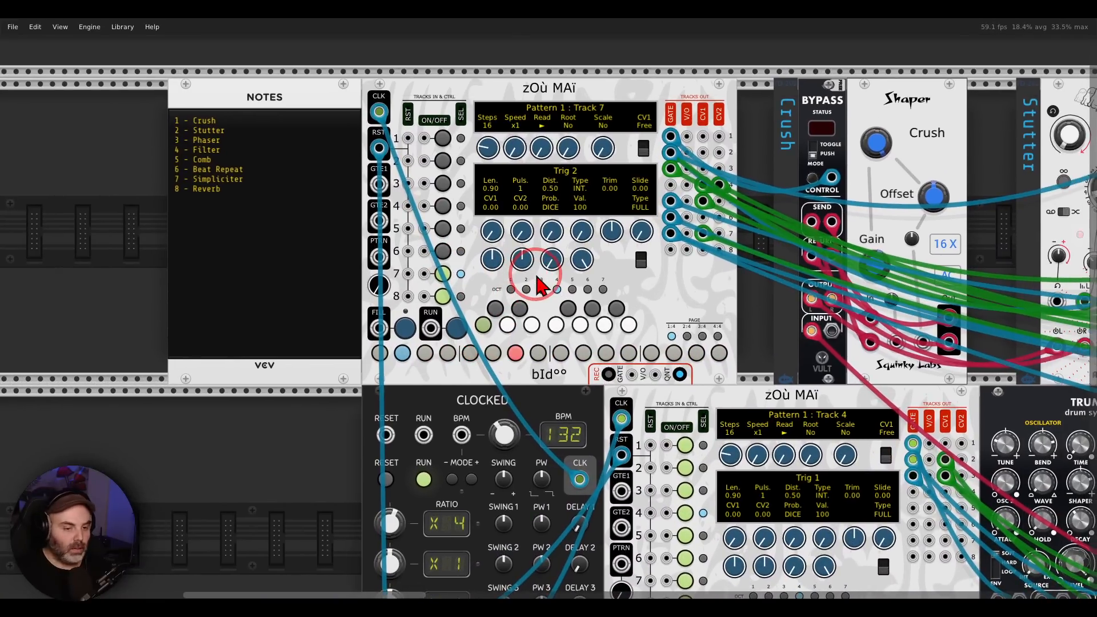
click(380, 353)
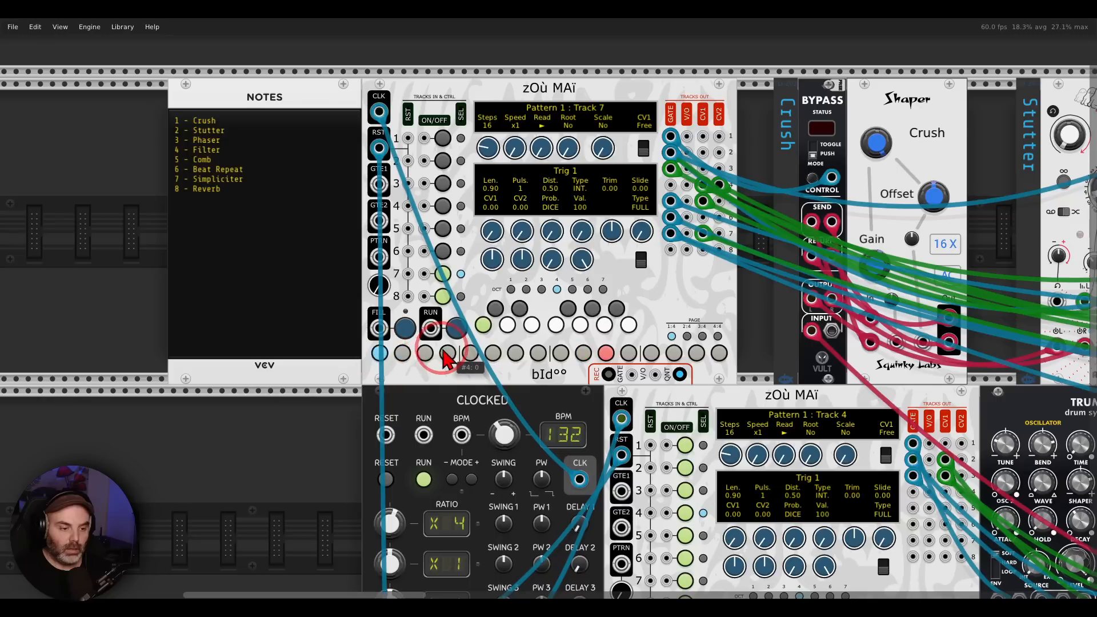
click(447, 353)
click(516, 353)
click(561, 353)
click(630, 353)
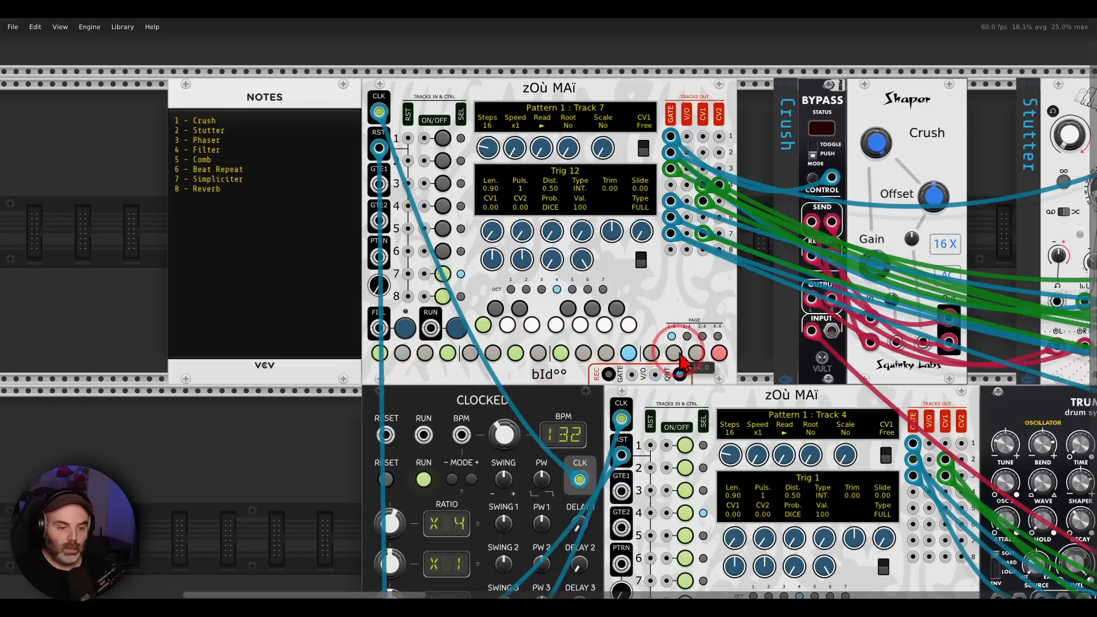
click(674, 353)
Step: Set the track 7 trig probabilities to 59 on step 14, 65 on 4, 58 on 7, 65 on 9 and 54 on 12
drag(583, 259, 547, 317)
click(447, 353)
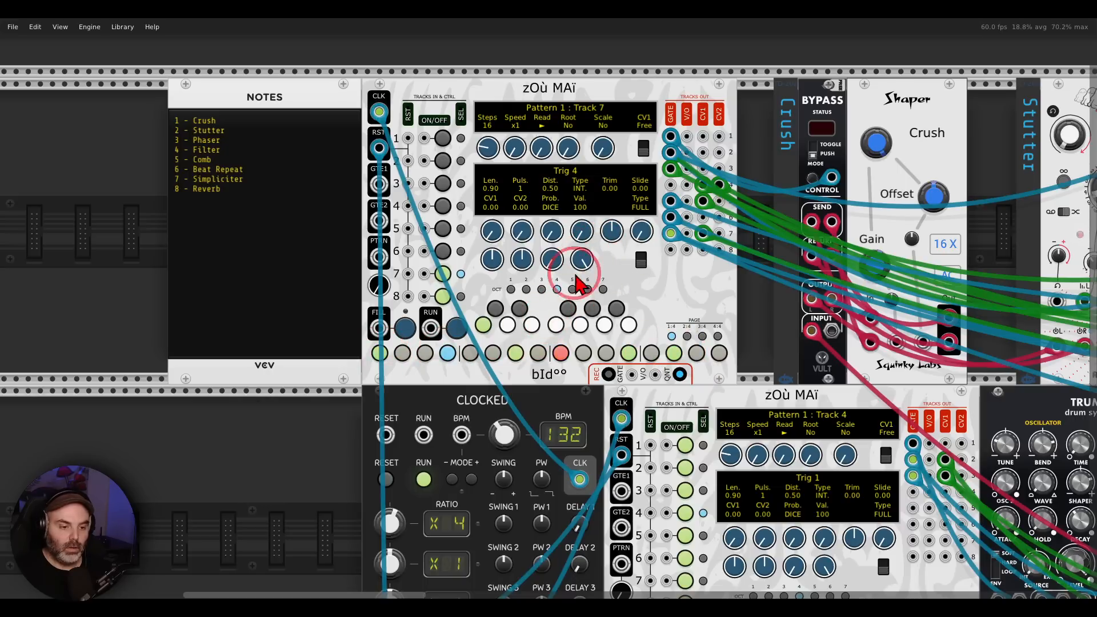
drag(582, 259, 543, 309)
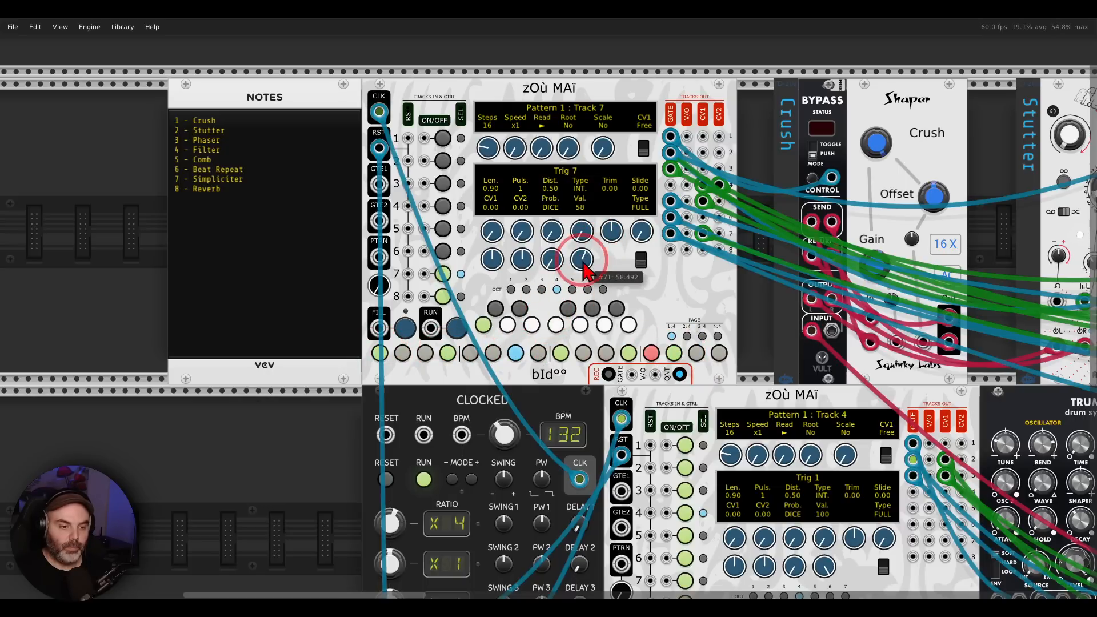
click(561, 353)
click(628, 353)
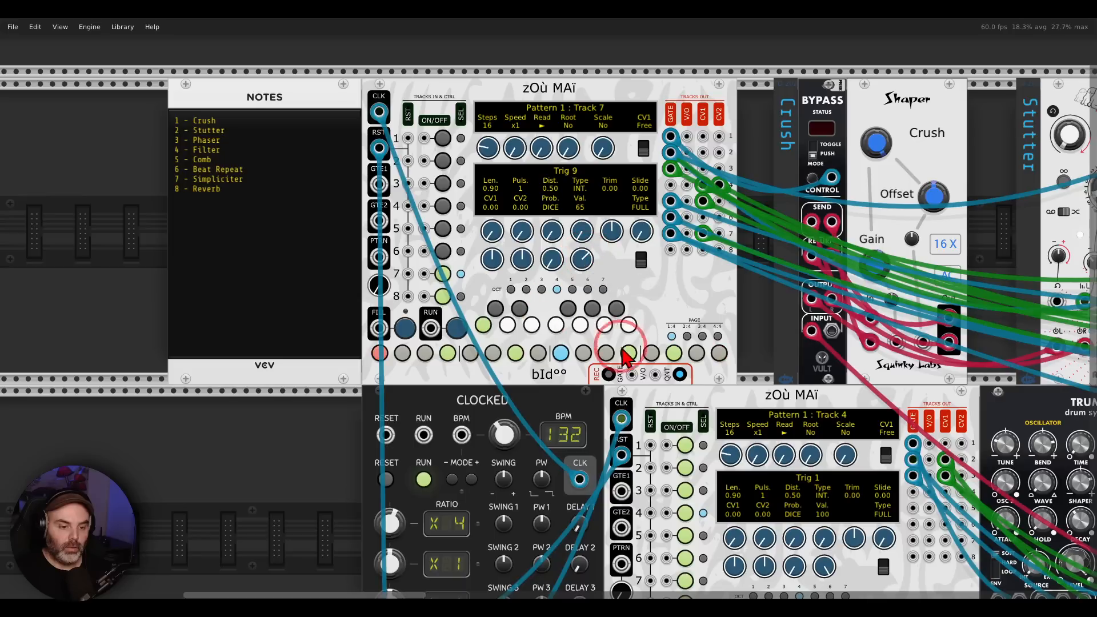
drag(583, 260, 548, 315)
Step: Set track 7's CV1 value to -10 on steps 14, 12, 9, 7 and 4, and turn down step 1's CV1 too
click(674, 353)
drag(492, 260, 553, 321)
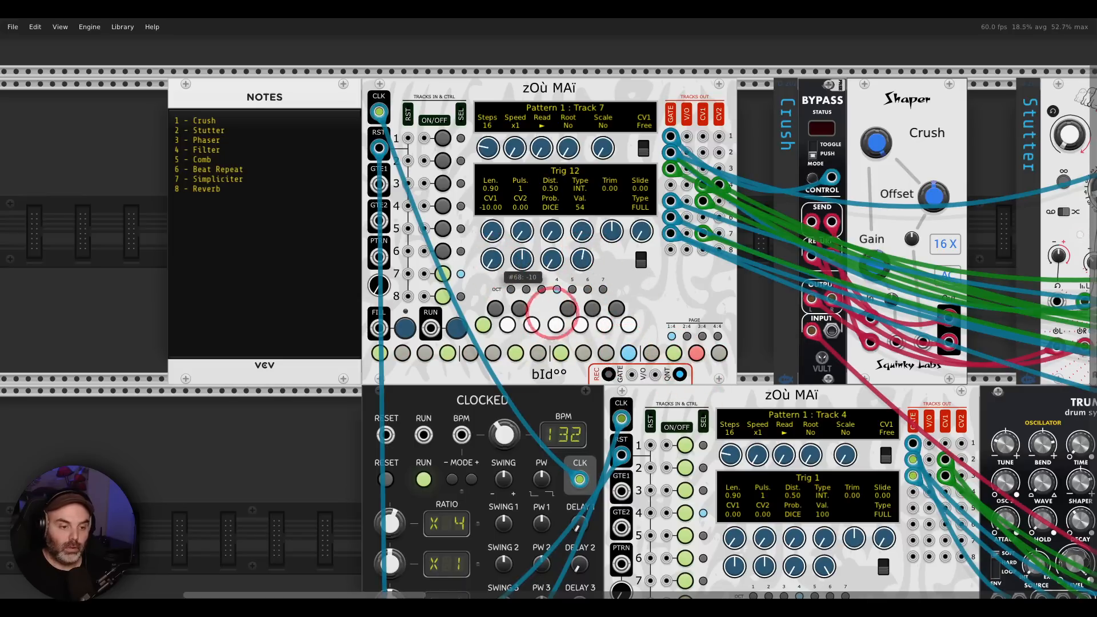
click(562, 353)
drag(492, 261, 548, 324)
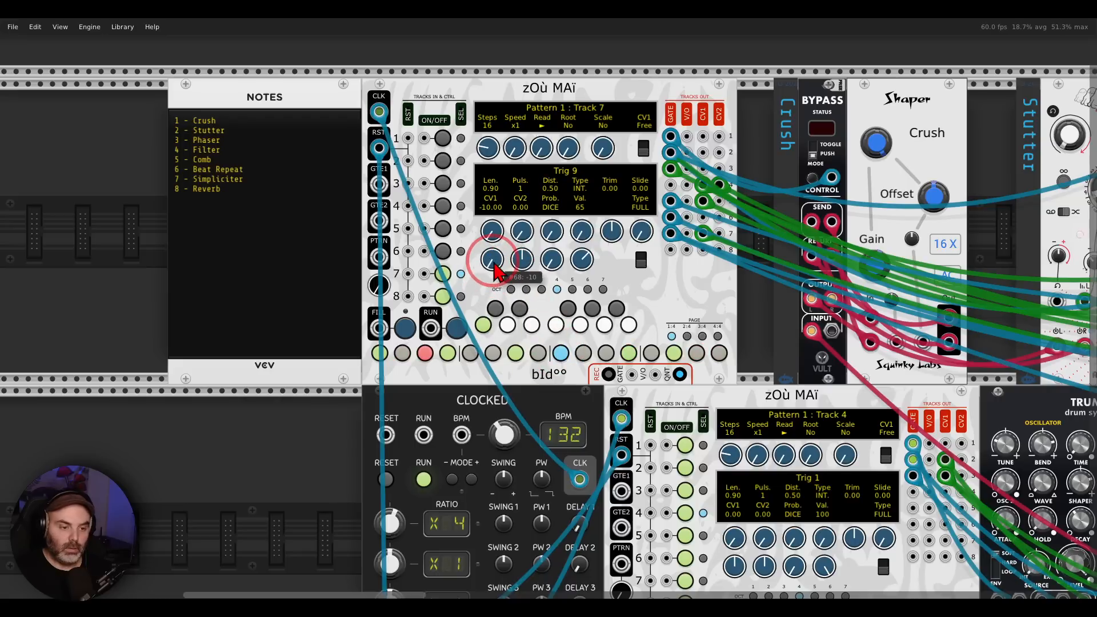
click(516, 353)
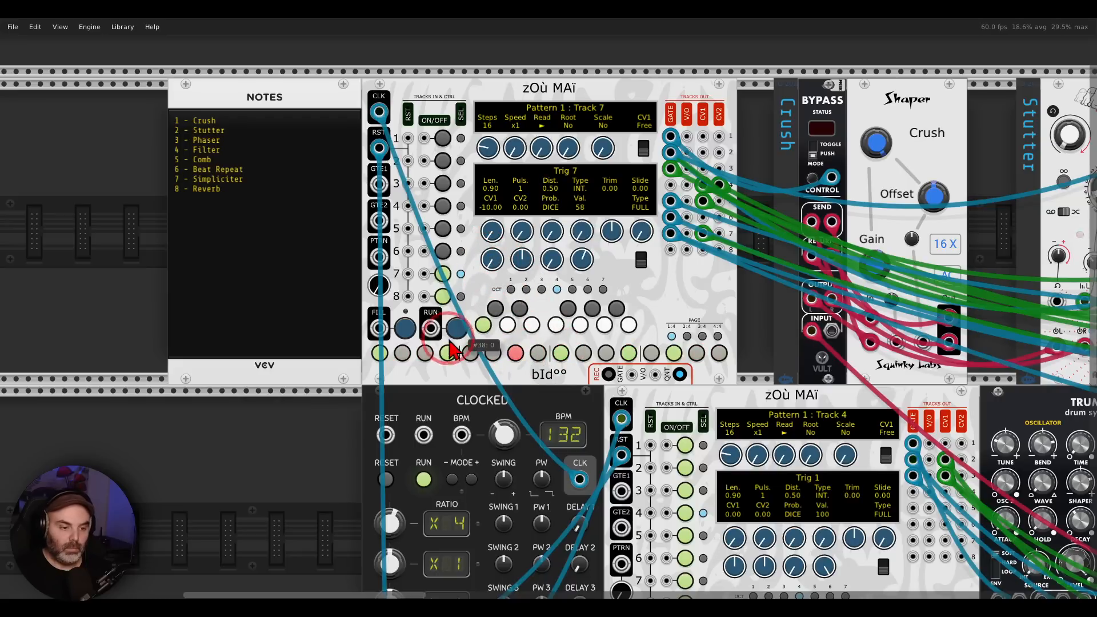
click(447, 353)
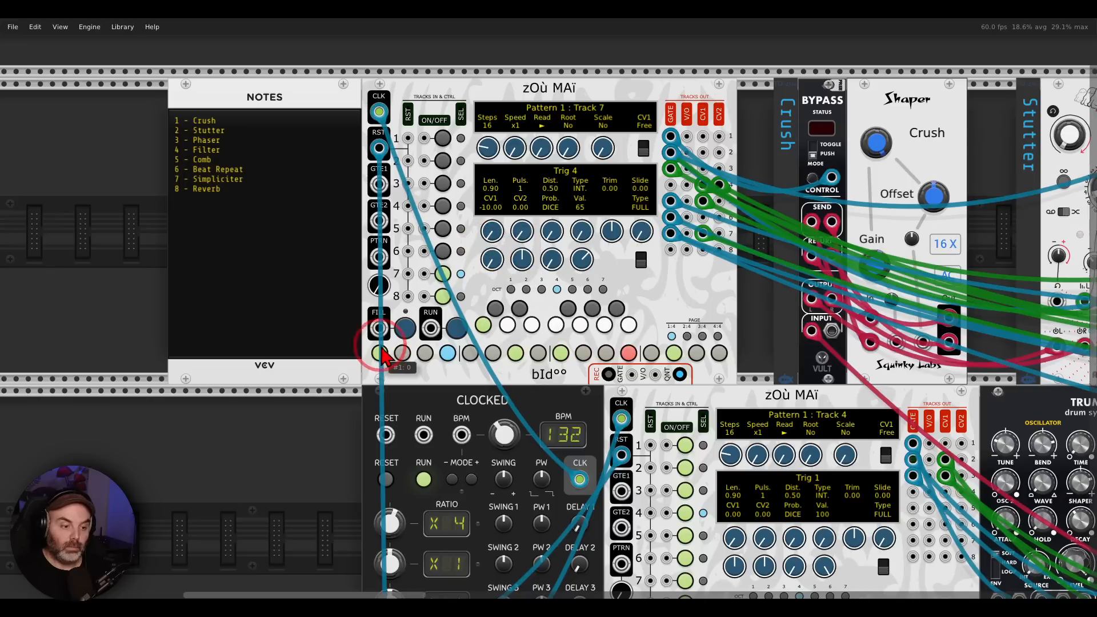
click(380, 353)
drag(492, 259, 511, 371)
Step: Set the pulse count to 3 on steps 9 and 14 of the effects sequencer's track 7
drag(749, 317, 135, 297)
drag(712, 260, 139, 247)
drag(800, 298, 257, 282)
drag(881, 320, 507, 338)
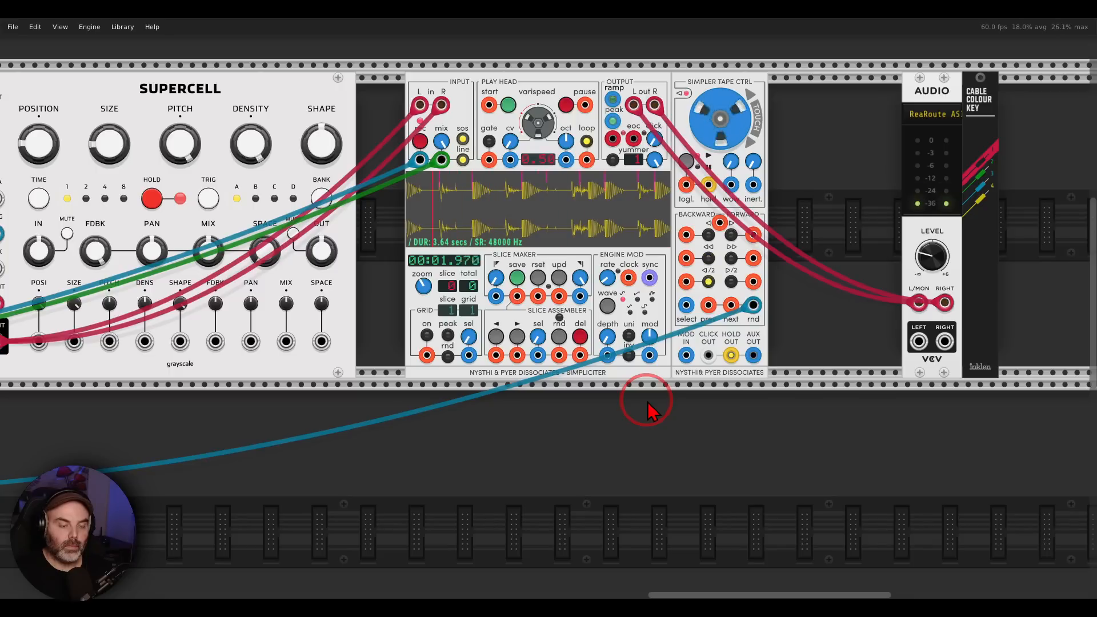
drag(300, 397, 1061, 364)
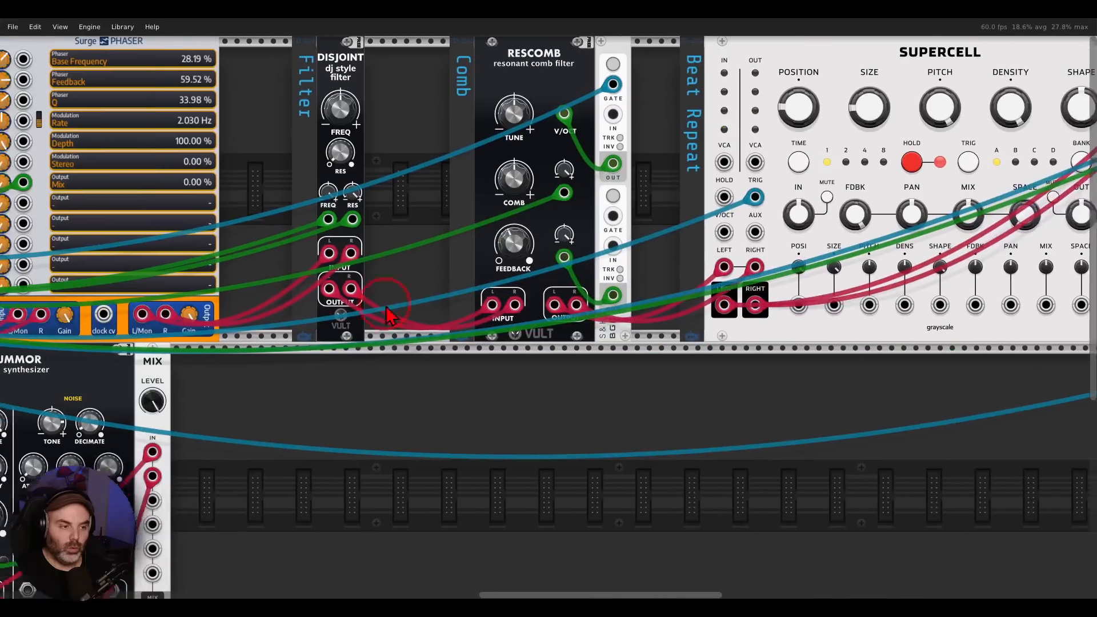
drag(268, 300, 1062, 263)
drag(233, 261, 814, 293)
click(616, 312)
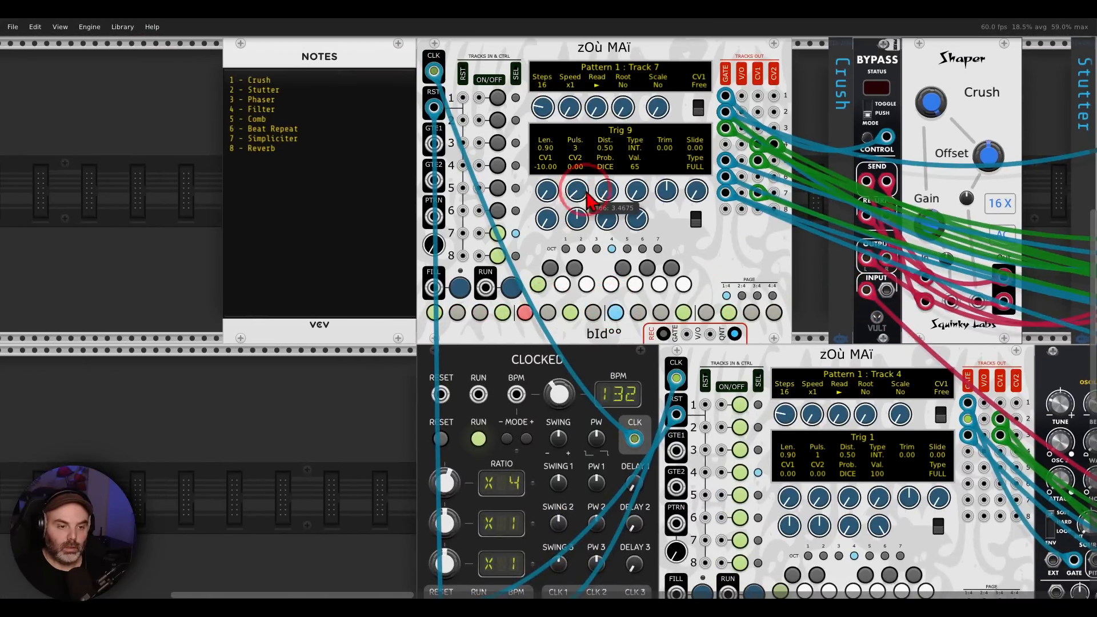
click(728, 312)
drag(577, 190, 595, 208)
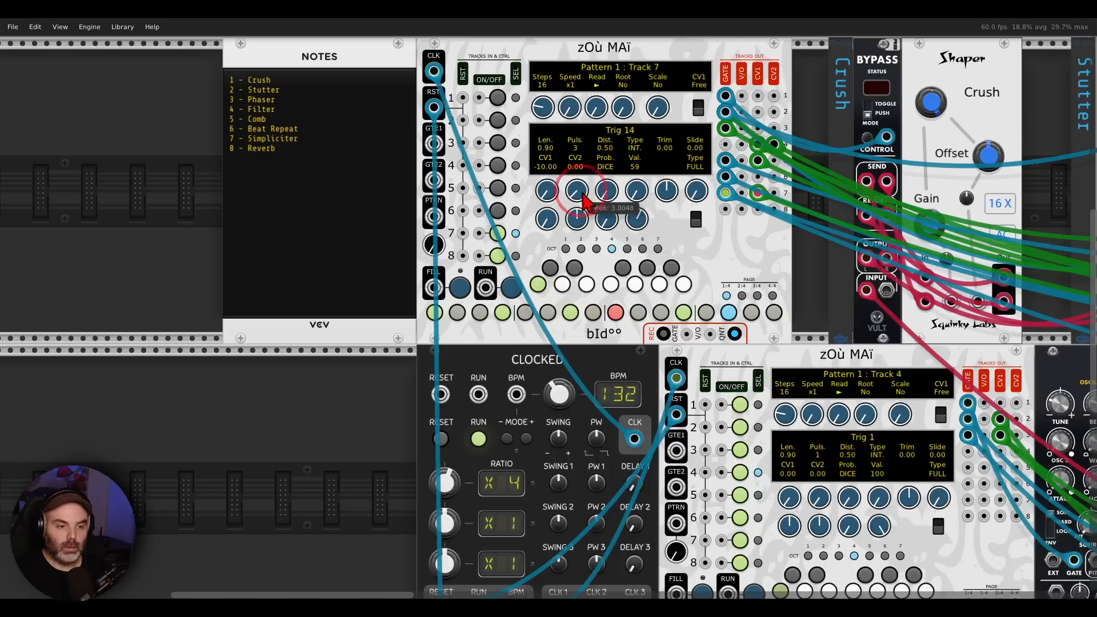
Step: Switch on the remaining effects sequencer tracks so that all the effects run together
scroll(812, 267, down, 5)
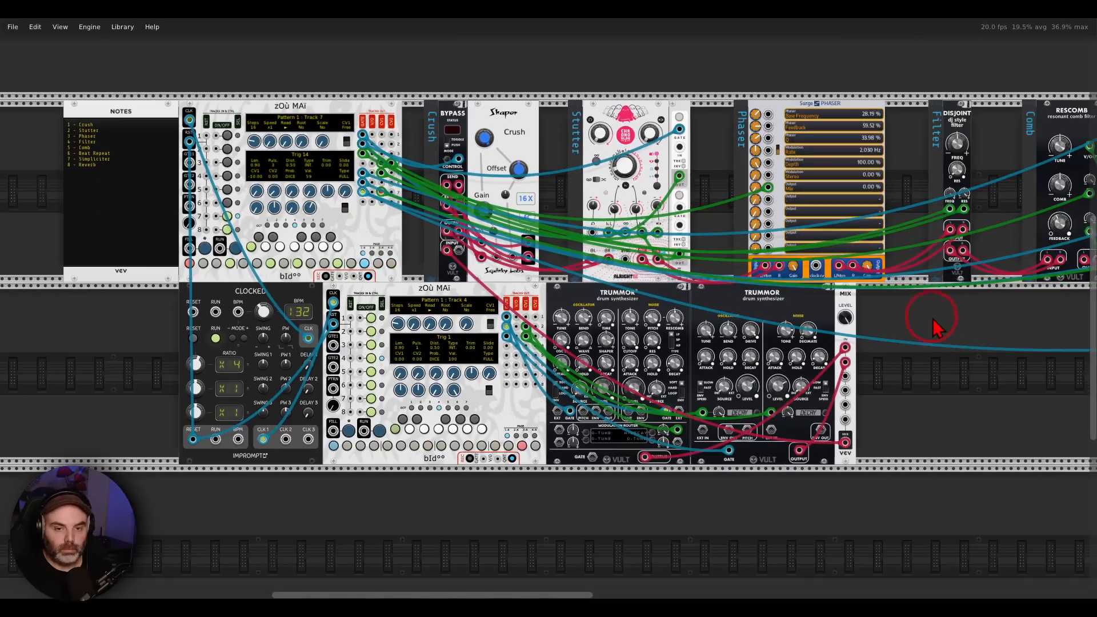
drag(877, 319, 285, 317)
drag(737, 314, 315, 394)
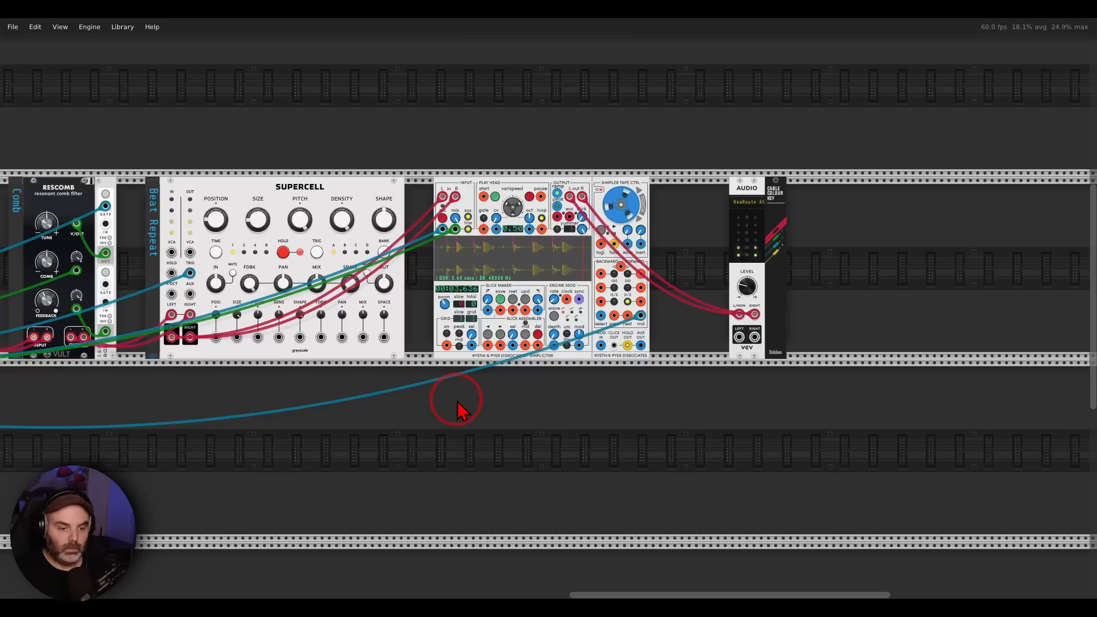
drag(257, 434, 1001, 377)
drag(291, 321, 726, 317)
click(385, 237)
click(385, 223)
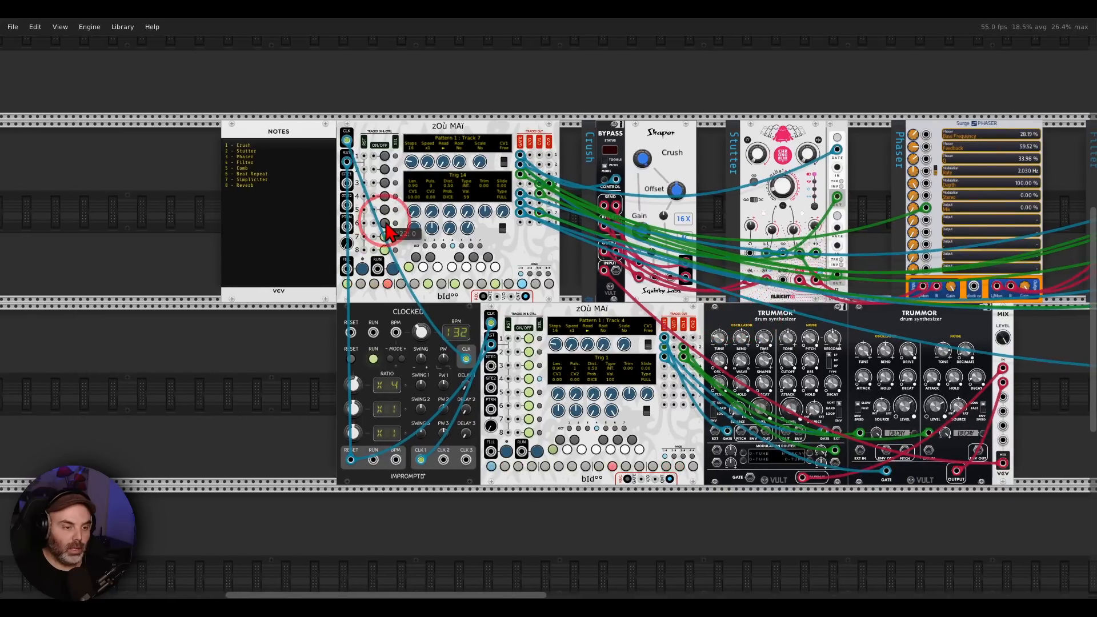
click(385, 210)
click(384, 196)
click(384, 183)
click(384, 156)
click(386, 170)
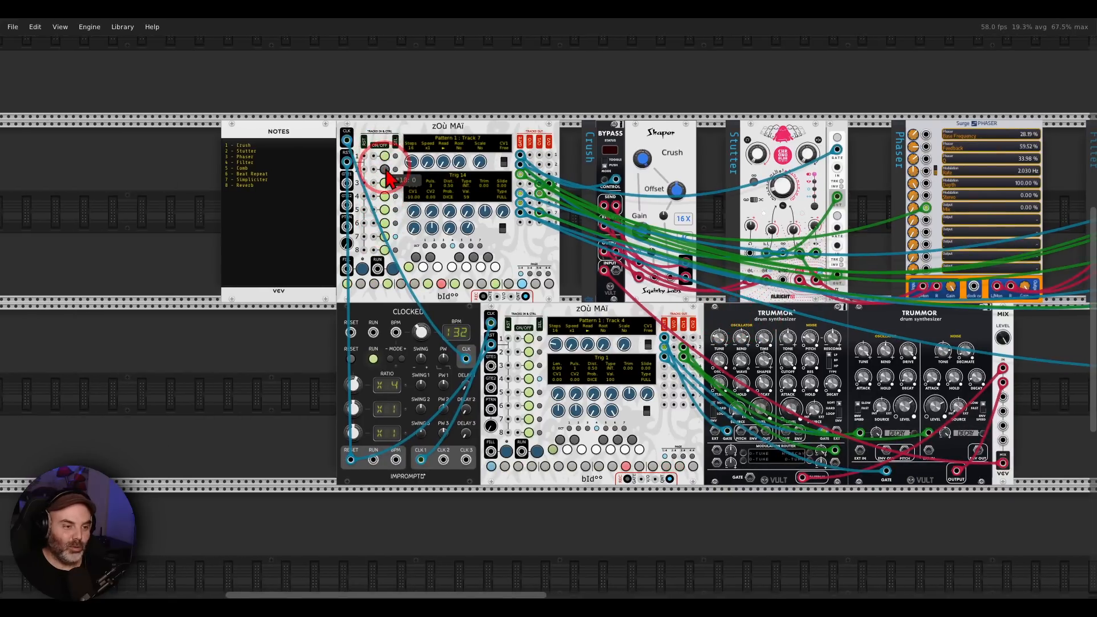
Step: Perform with the effects sequencer by switching its tracks on and off in different combinations
drag(937, 286, 328, 234)
drag(850, 306, 930, 345)
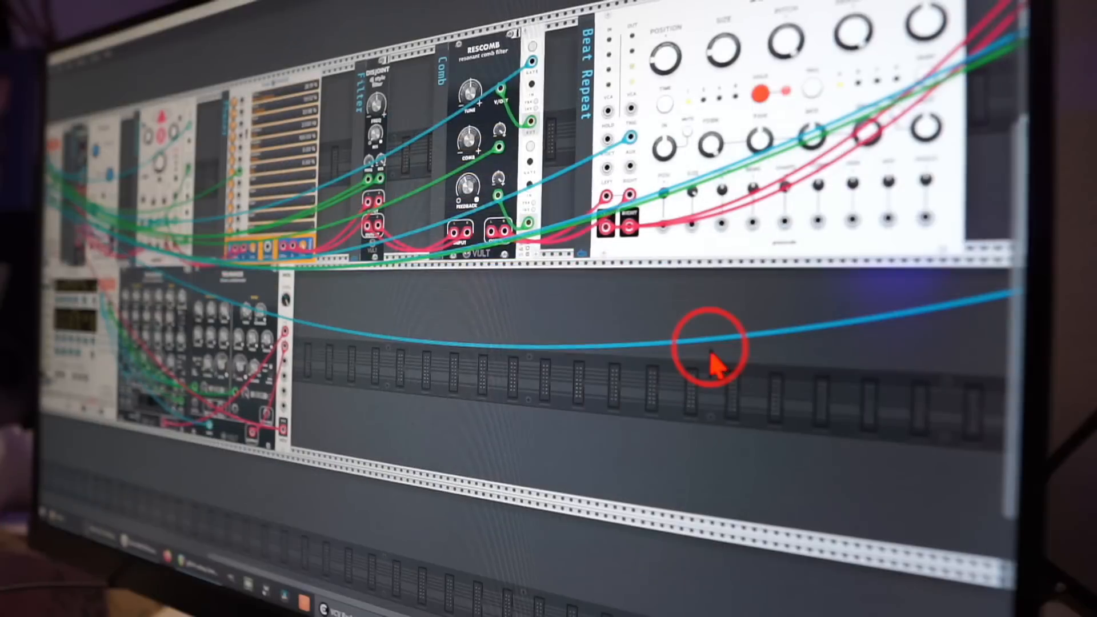
drag(550, 336, 600, 368)
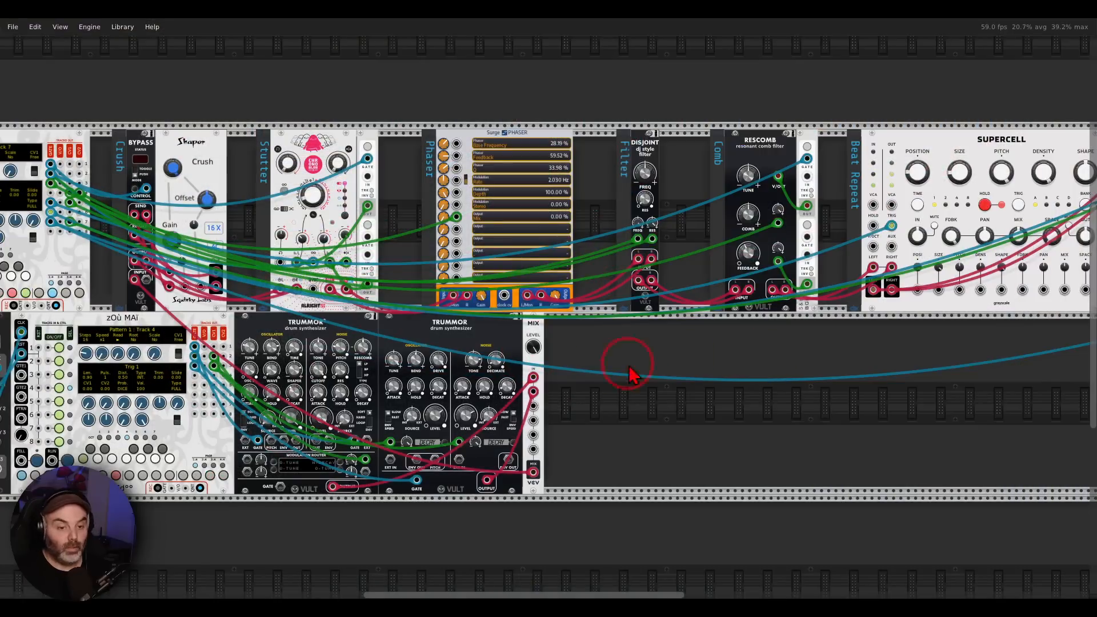
drag(627, 368, 993, 350)
scroll(221, 205, up, 3)
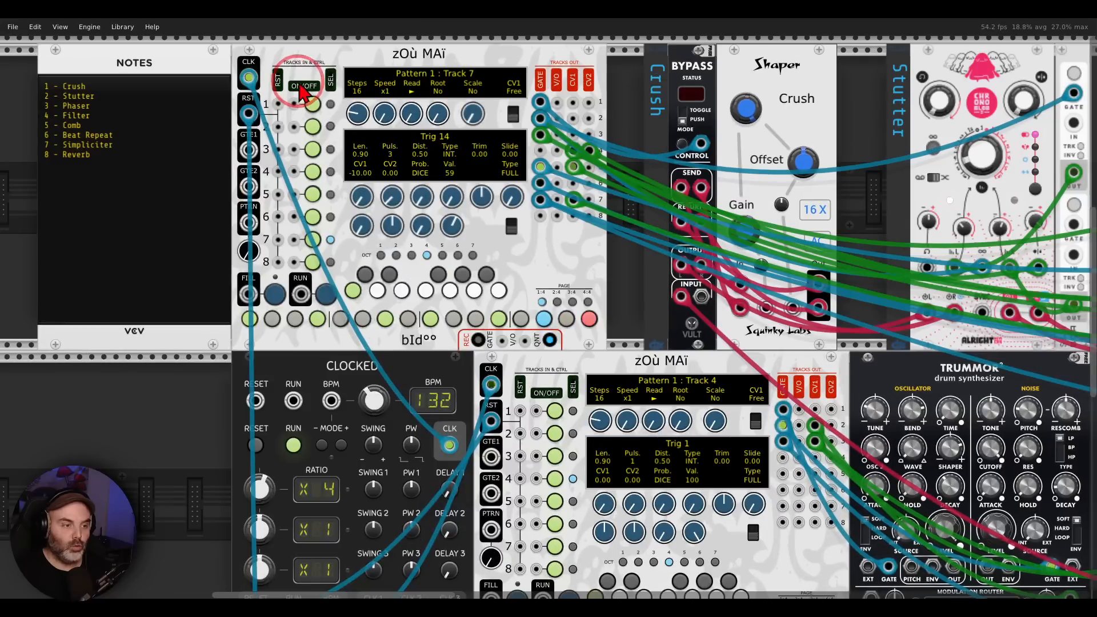
drag(301, 92, 459, 105)
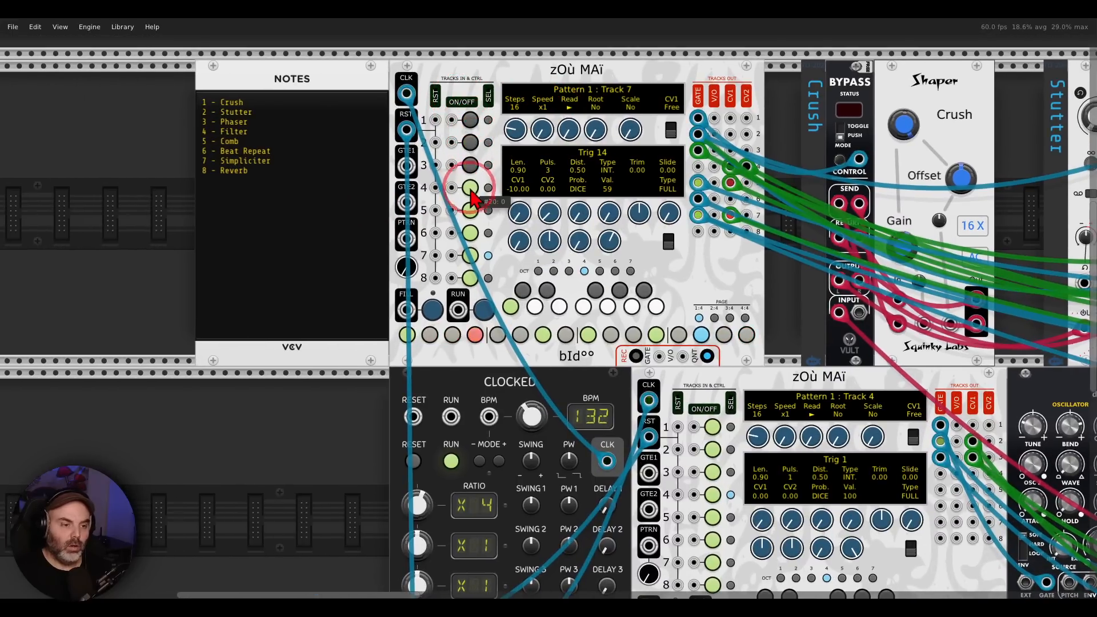
mouse_move(473, 197)
mouse_down()
mouse_move(474, 275)
mouse_move(472, 121)
mouse_move(474, 264)
mouse_up()
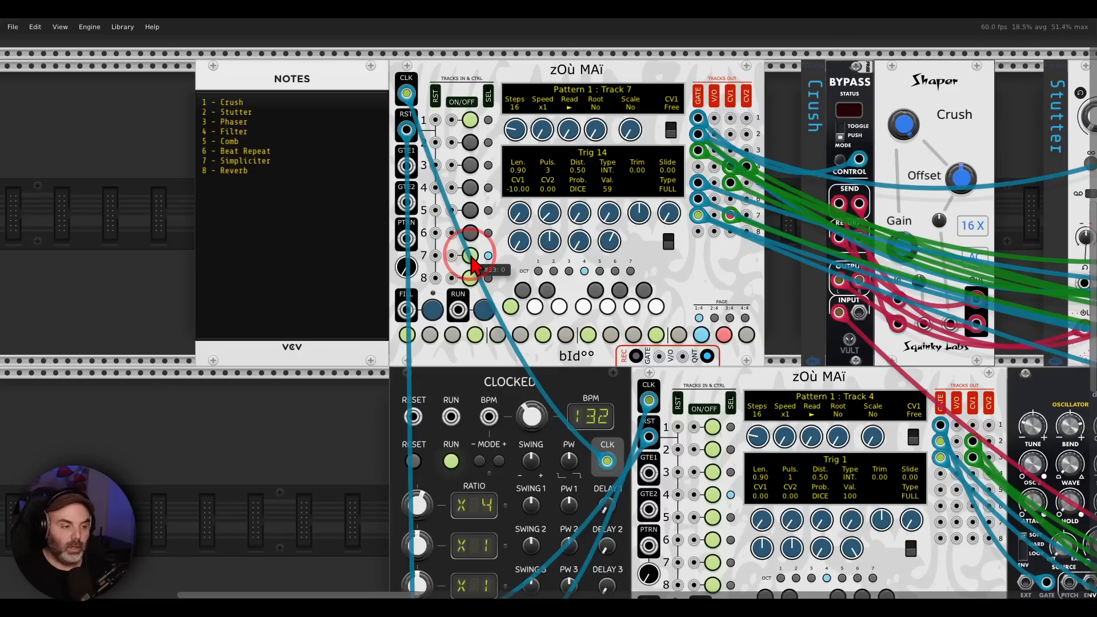
mouse_move(472, 264)
mouse_down()
mouse_move(472, 124)
mouse_move(472, 170)
mouse_up()
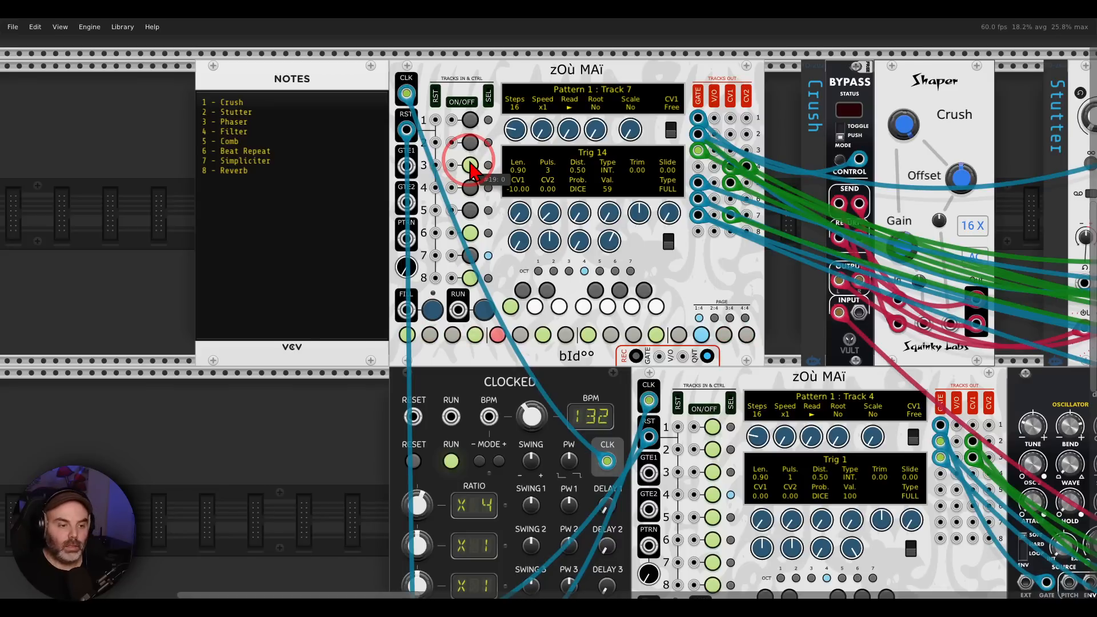
scroll(420, 229, right, 10)
scroll(420, 229, down, 2)
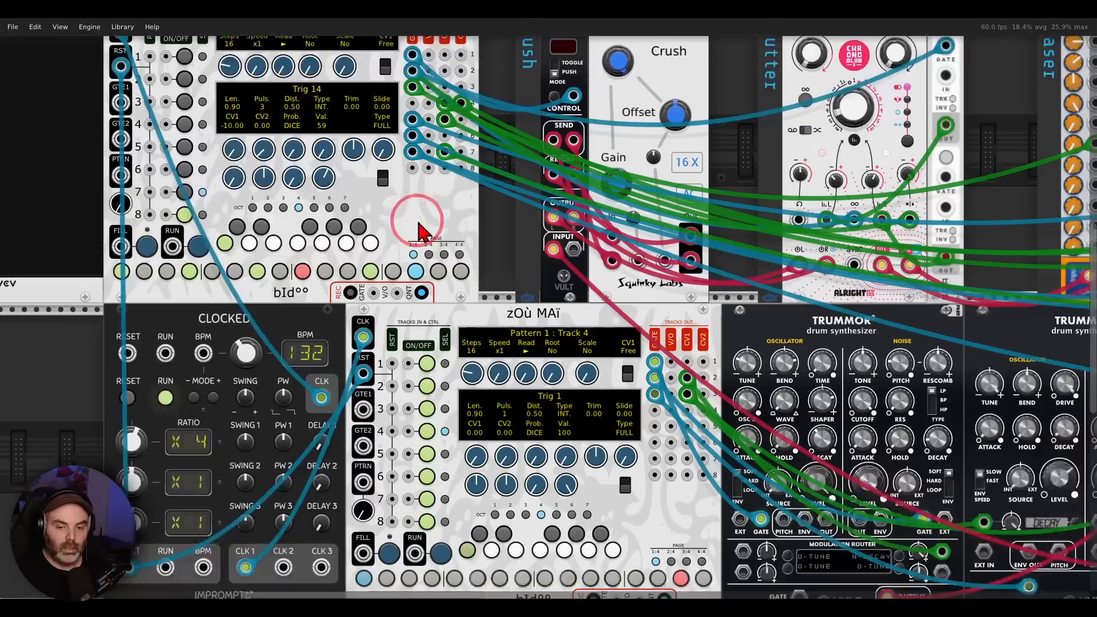
scroll(420, 229, right, 12)
scroll(420, 229, down, 3)
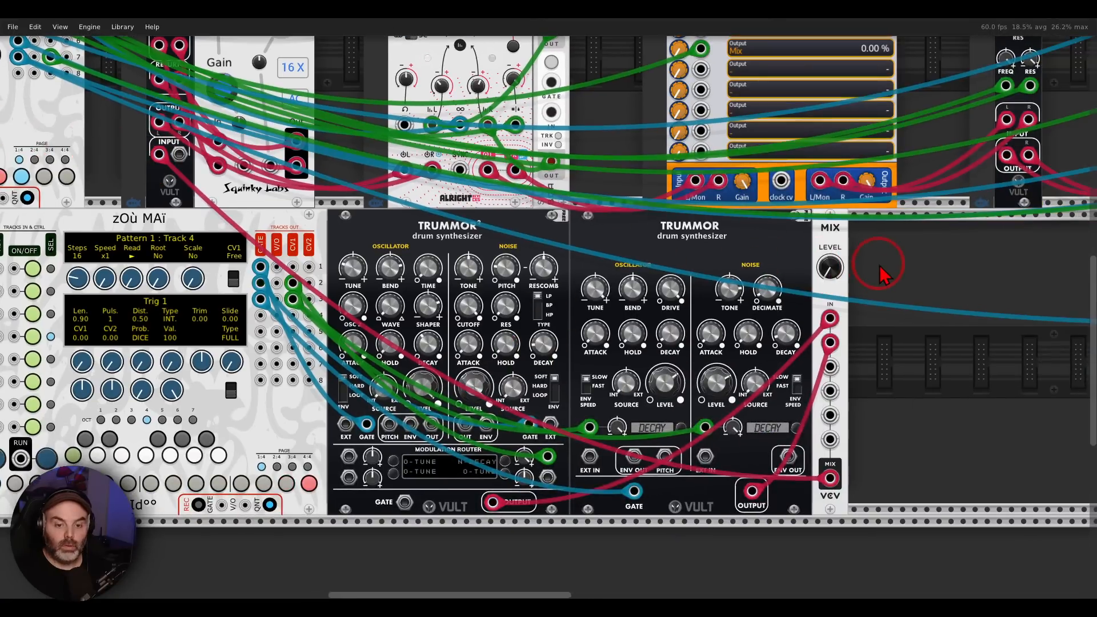
scroll(881, 266, down, 2)
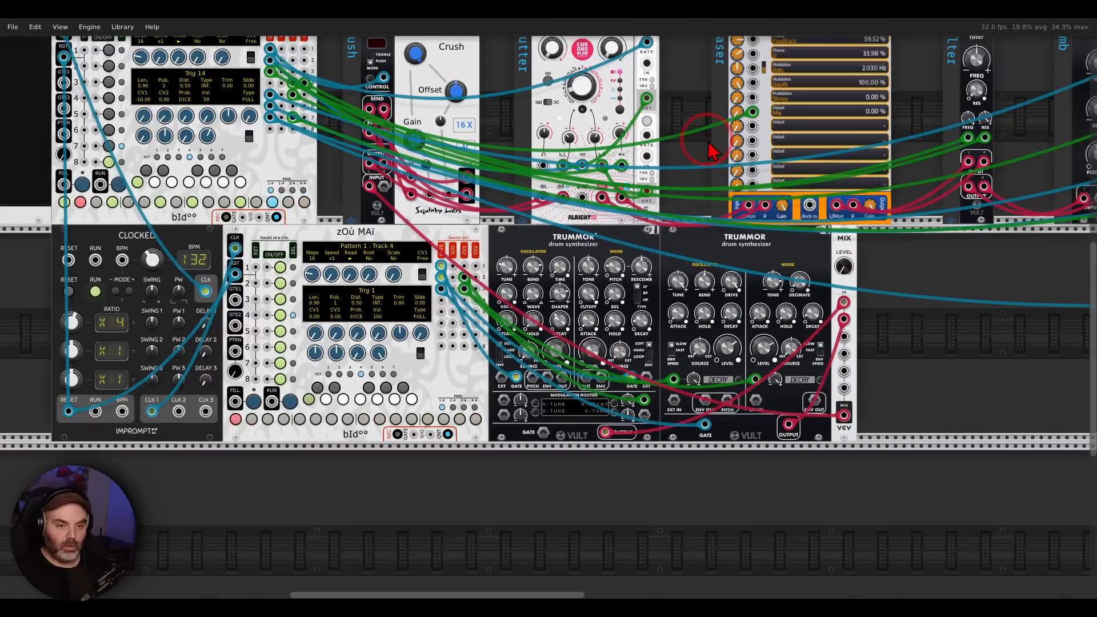
drag(709, 144, 826, 225)
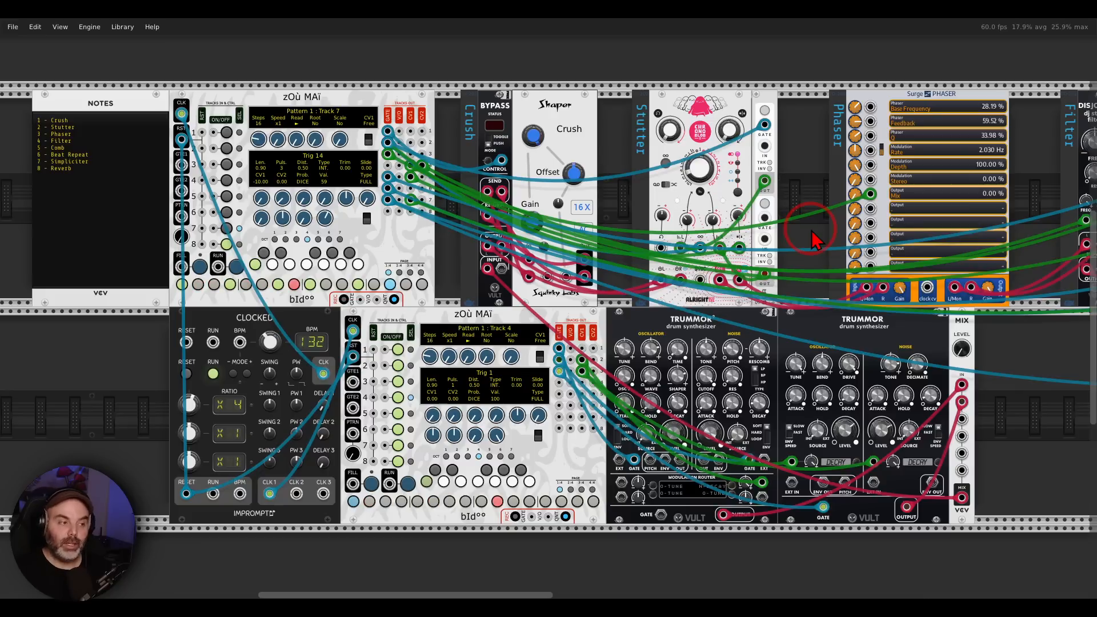
Step: Move the Audio module and cable colour key farther from Simpliciter and place a Plateau reverb in the gap
drag(811, 259, 269, 269)
drag(769, 372, 200, 365)
drag(557, 359, 489, 359)
drag(605, 354, 390, 366)
drag(603, 177, 767, 186)
drag(649, 118, 832, 131)
click(734, 160)
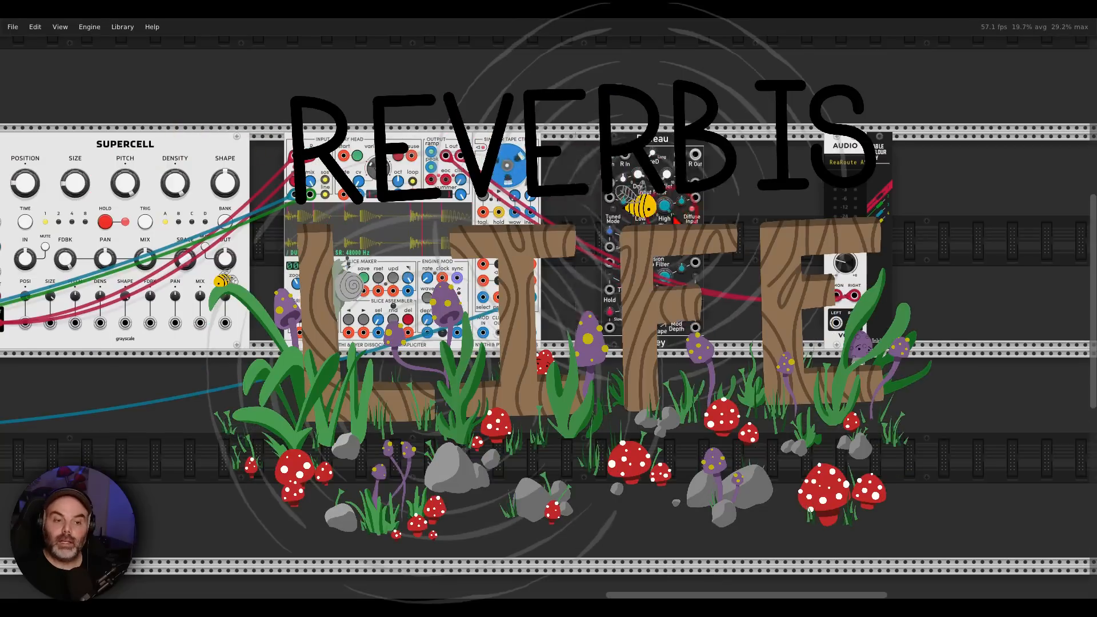
drag(654, 235, 723, 235)
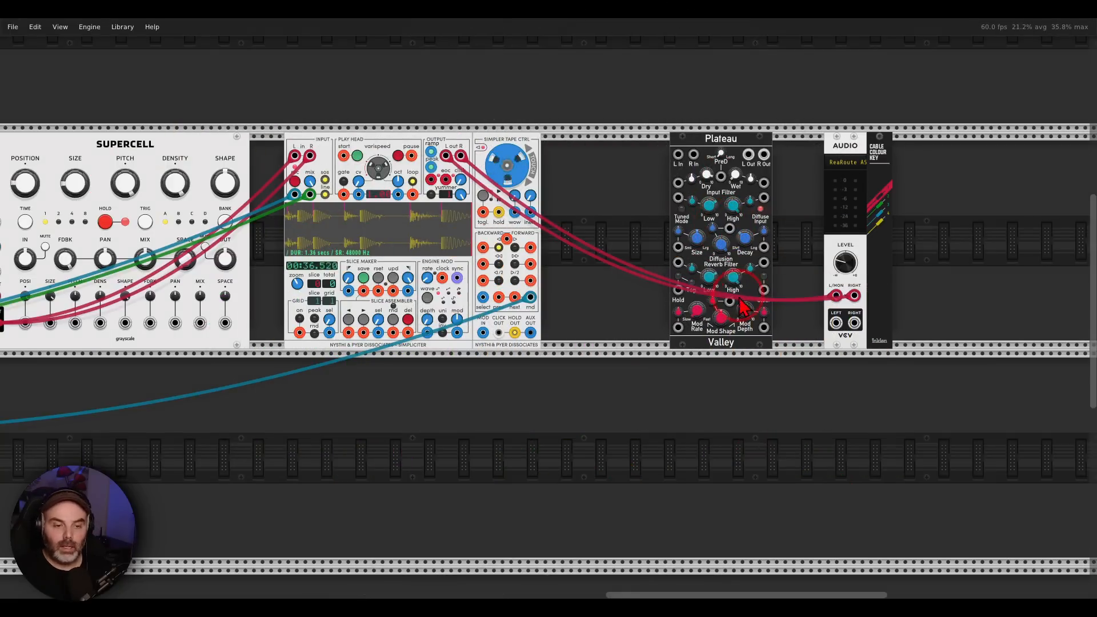
Step: Add a label strip reading "Reverb" and place it directly beside the Plateau module
drag(739, 299, 681, 266)
right_click(565, 211)
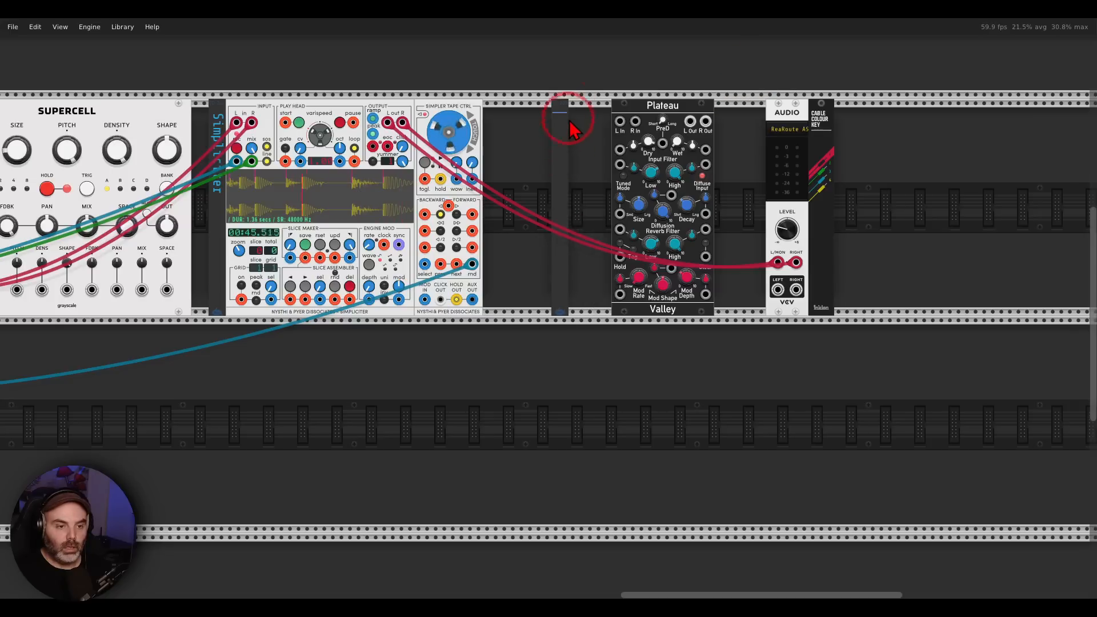
drag(573, 129, 620, 121)
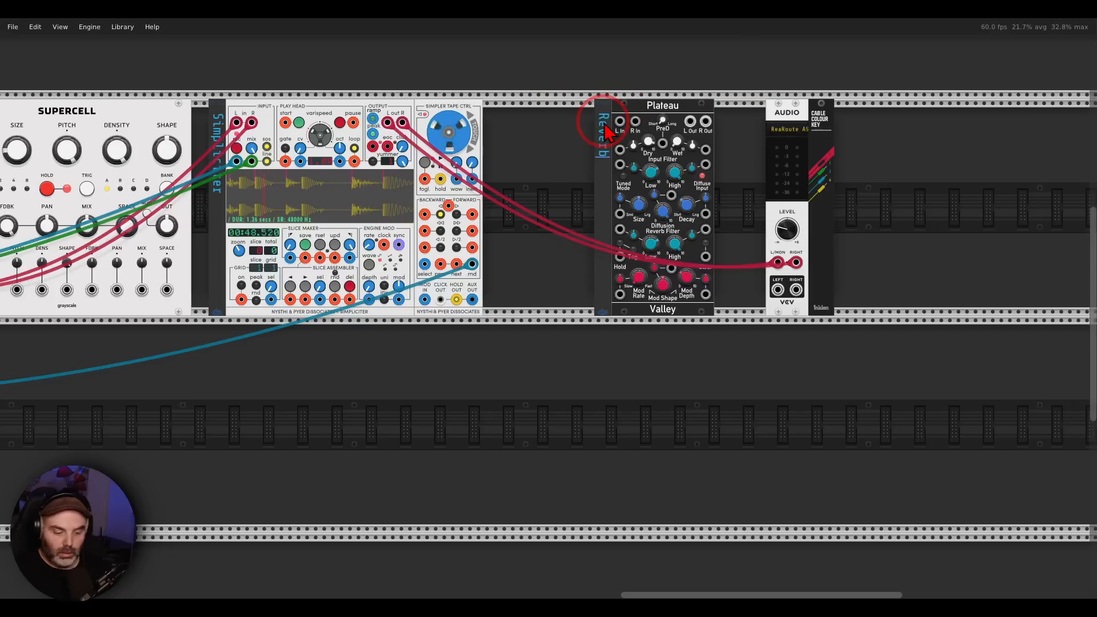
Step: Patch Simpliciter's stereo output into Plateau's left and right inputs, and Plateau's left and right outputs into the Audio module
drag(557, 166, 443, 156)
scroll(577, 168, up, 1)
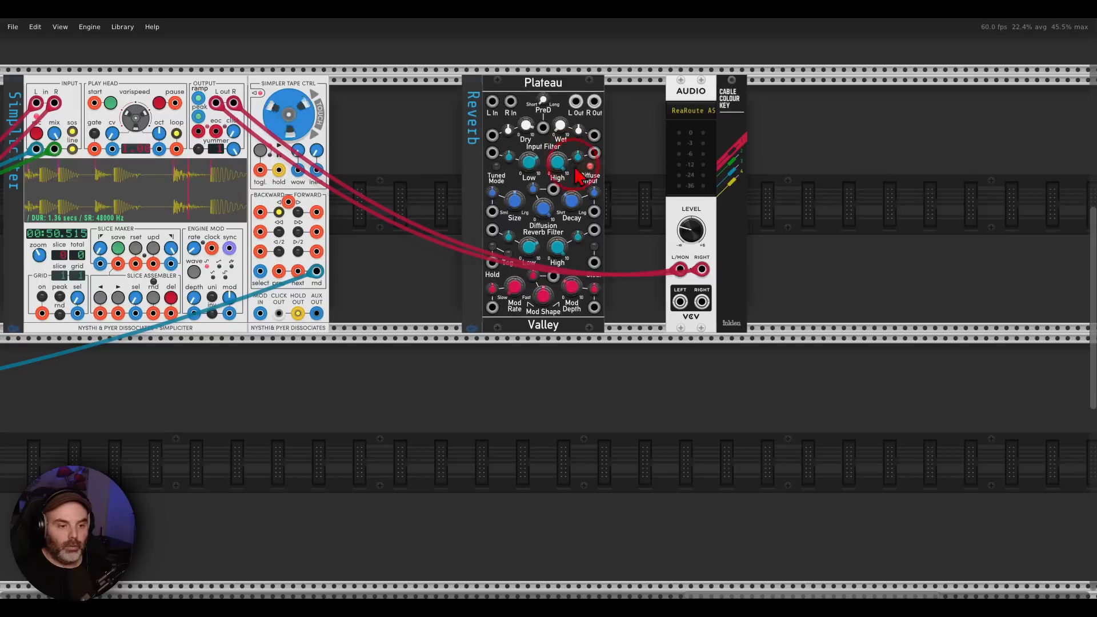
drag(680, 269, 492, 102)
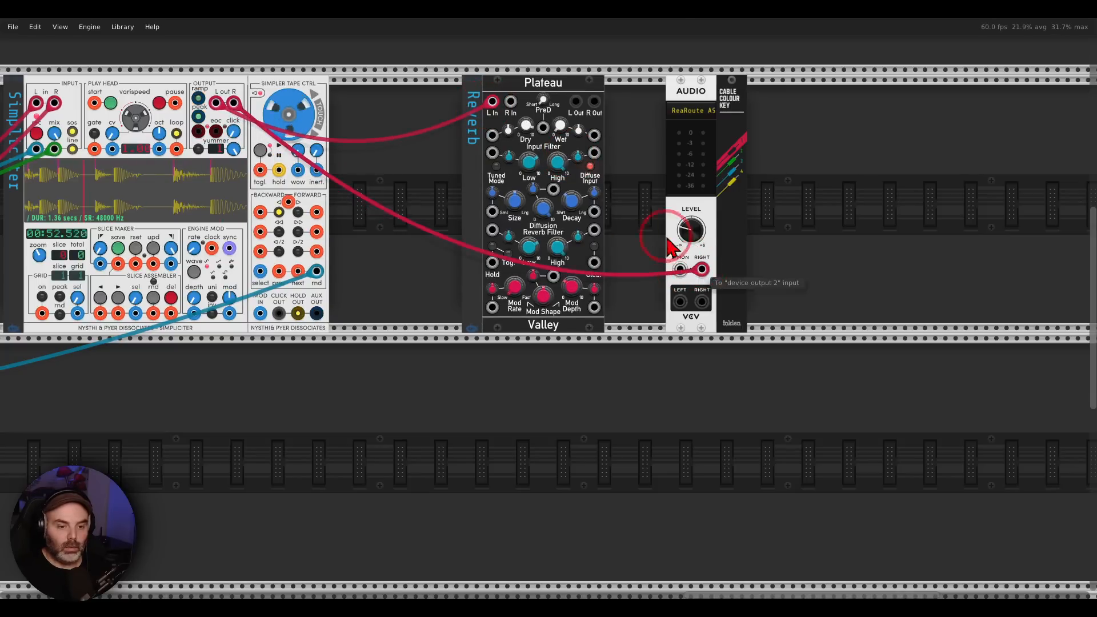
mouse_move(701, 269)
mouse_down()
mouse_move(512, 103)
mouse_move(606, 123)
mouse_move(651, 152)
mouse_move(680, 268)
mouse_up()
right_click(594, 102)
drag(615, 136, 705, 273)
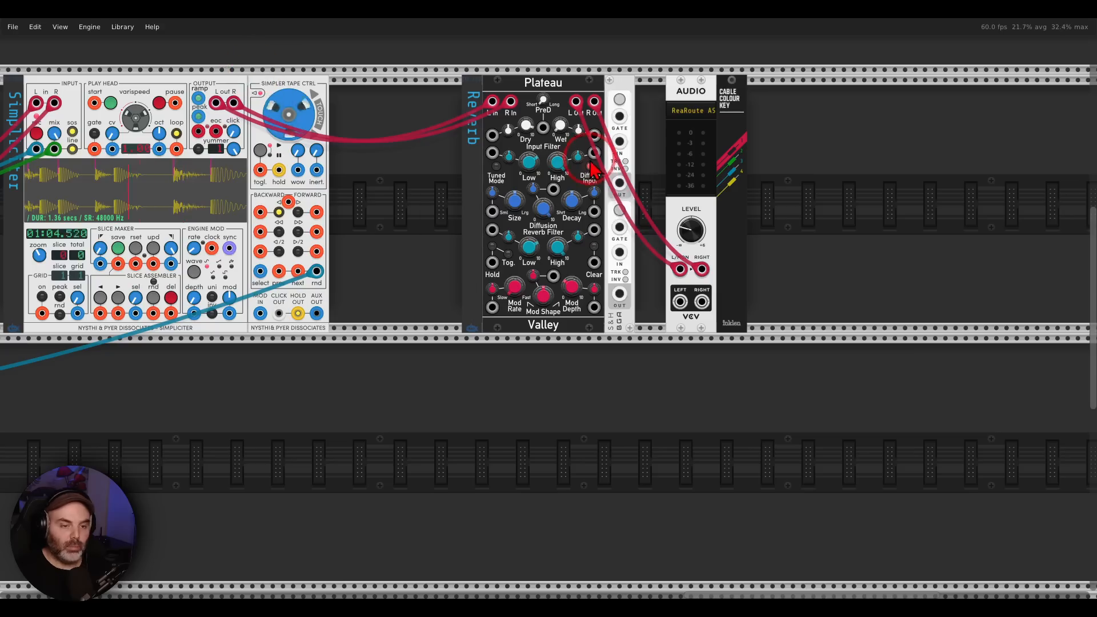
Step: Set the normal range of the S&H module beside Plateau and patch its two outputs to Plateau's Decay and Size CV inputs
drag(594, 170, 622, 130)
right_click(620, 86)
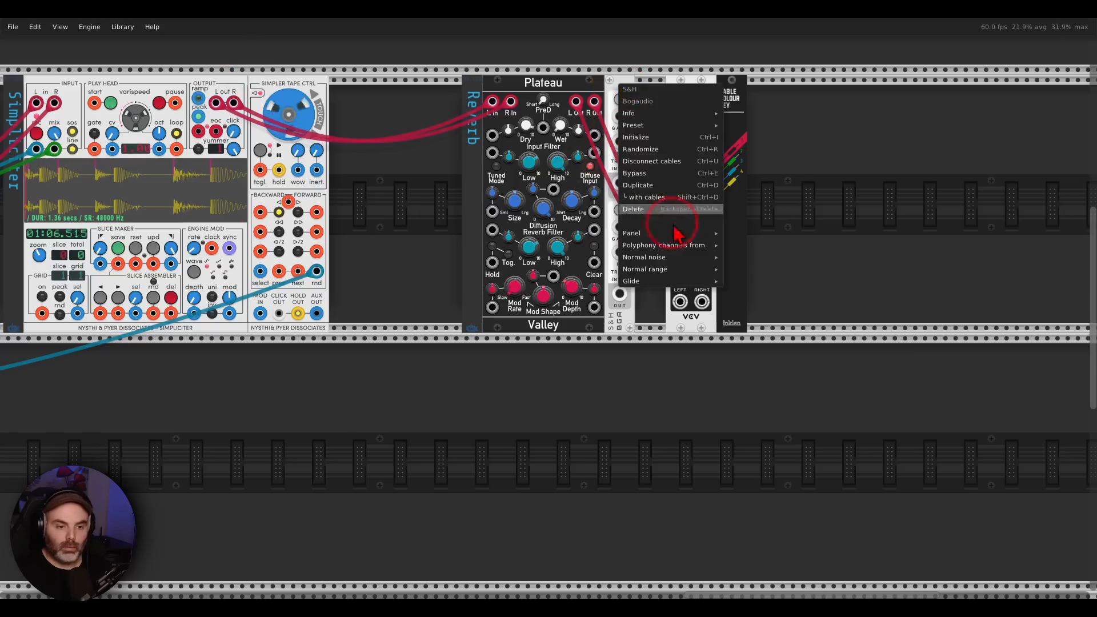
mouse_move(681, 277)
click(767, 280)
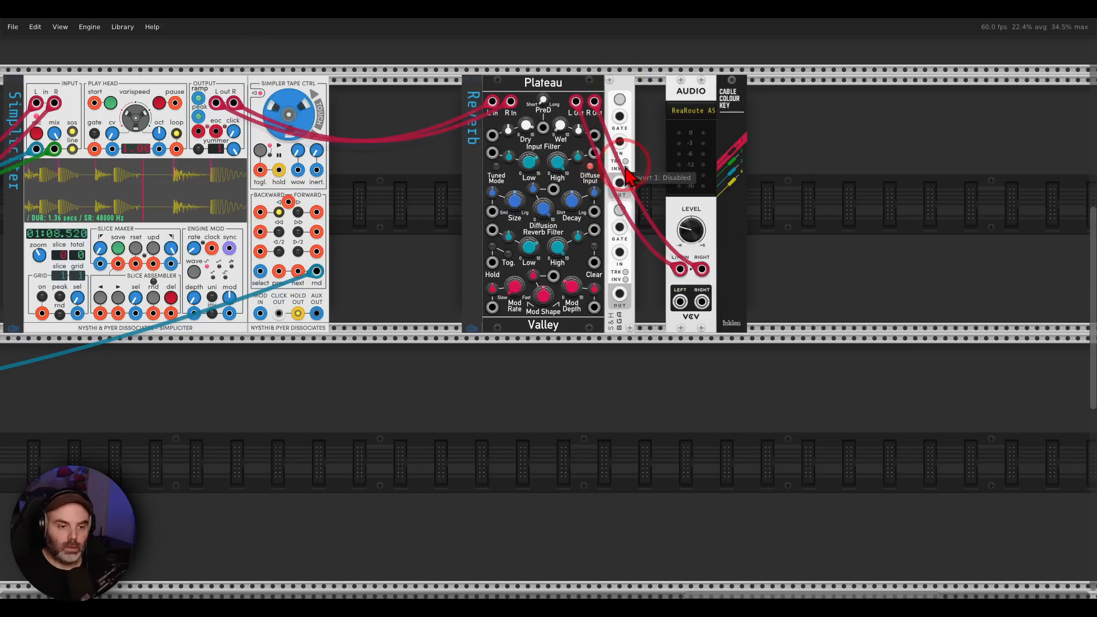
right_click(621, 183)
drag(636, 231, 597, 210)
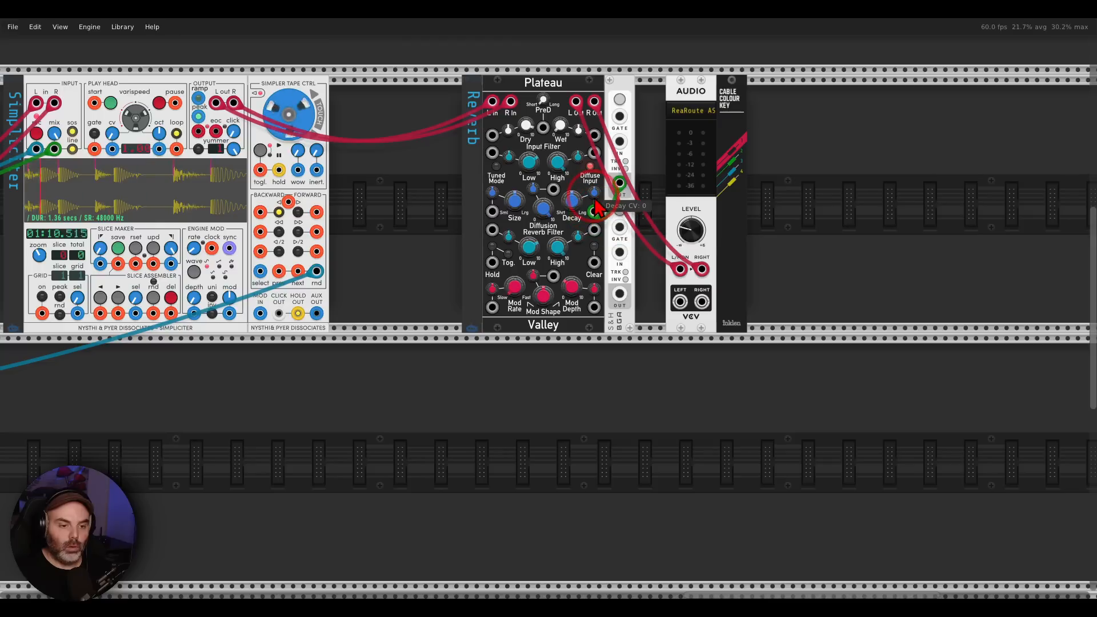
right_click(619, 294)
drag(635, 341, 492, 193)
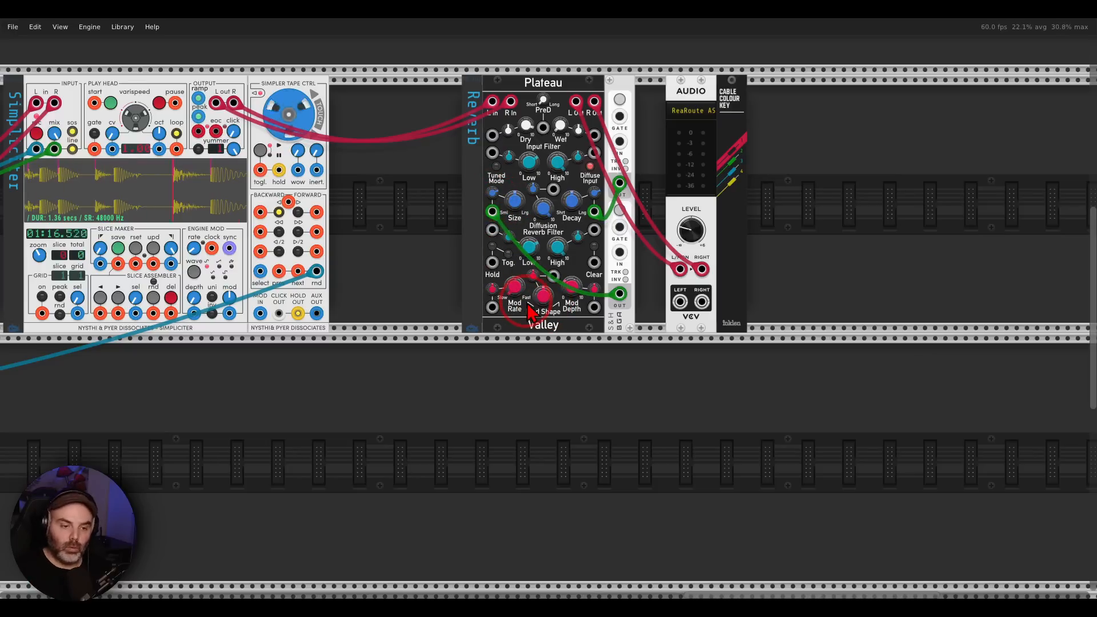
Step: Patch the effects sequencer's track 8 gate output to Plateau's Wet level CV and Clear inputs and the adjacent S&H gate
scroll(483, 266, down, 1)
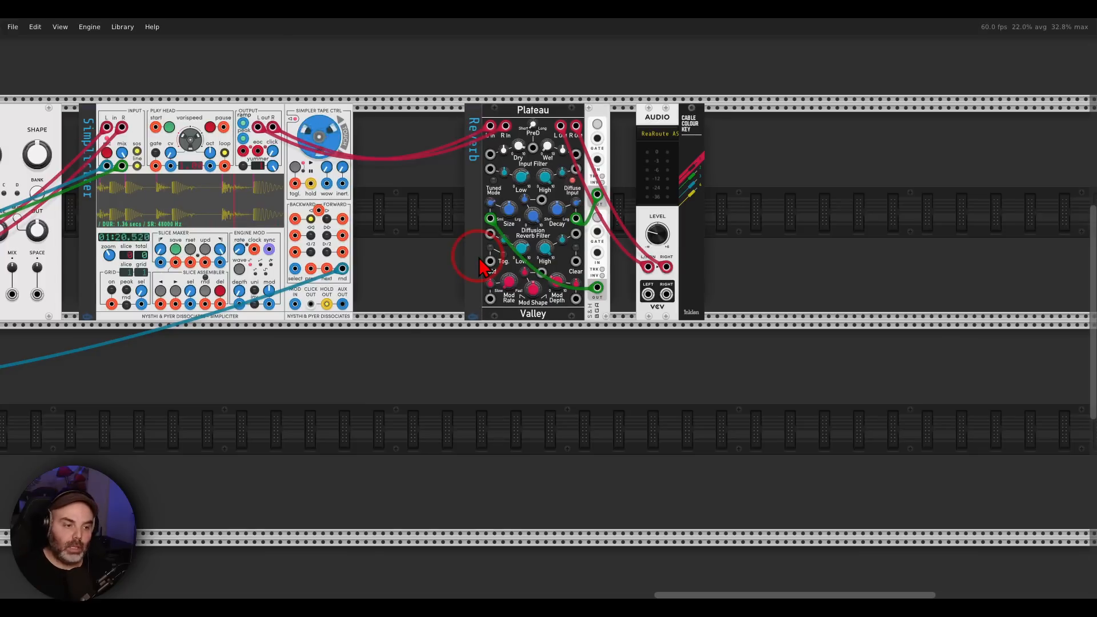
drag(433, 258, 888, 229)
scroll(524, 327, down, 2)
drag(361, 358, 815, 316)
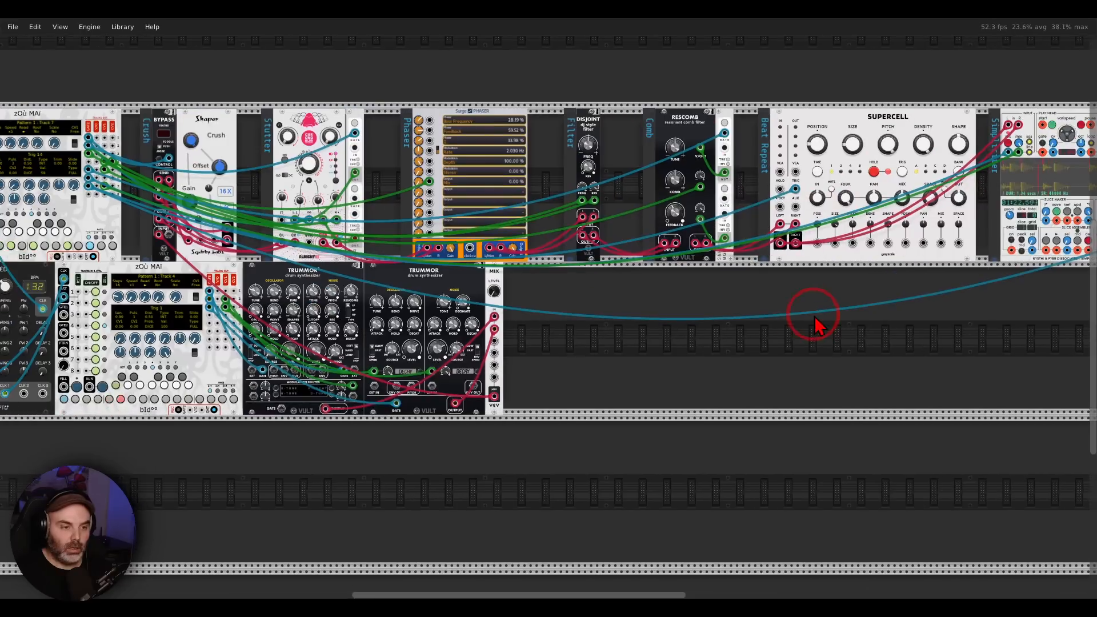
right_click(87, 196)
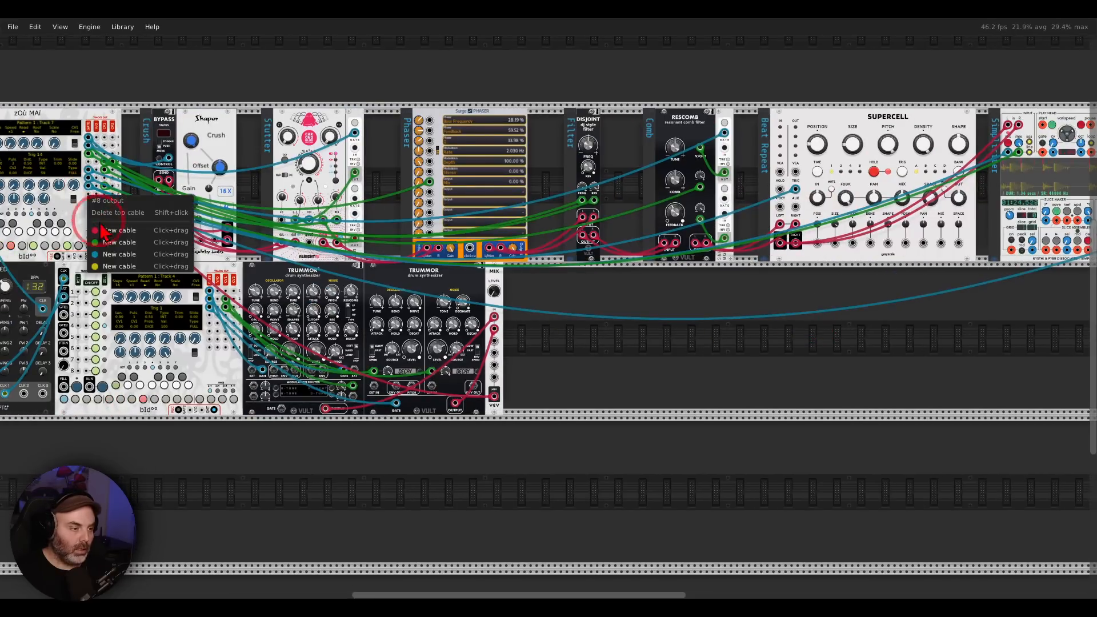
drag(104, 249, 778, 157)
scroll(778, 157, up, 5)
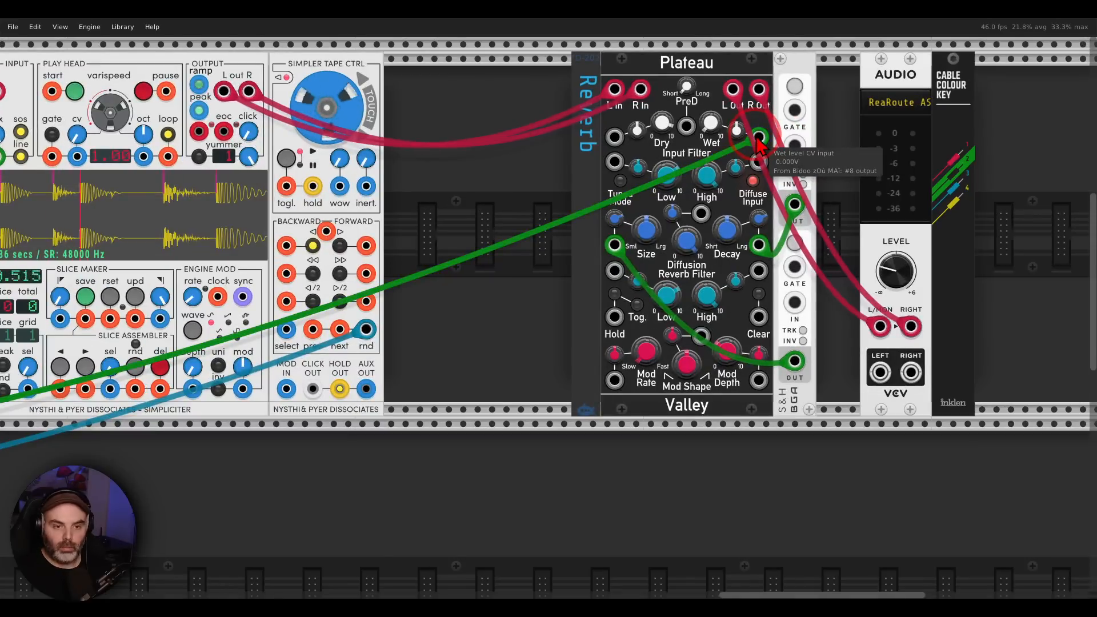
drag(760, 140, 760, 317)
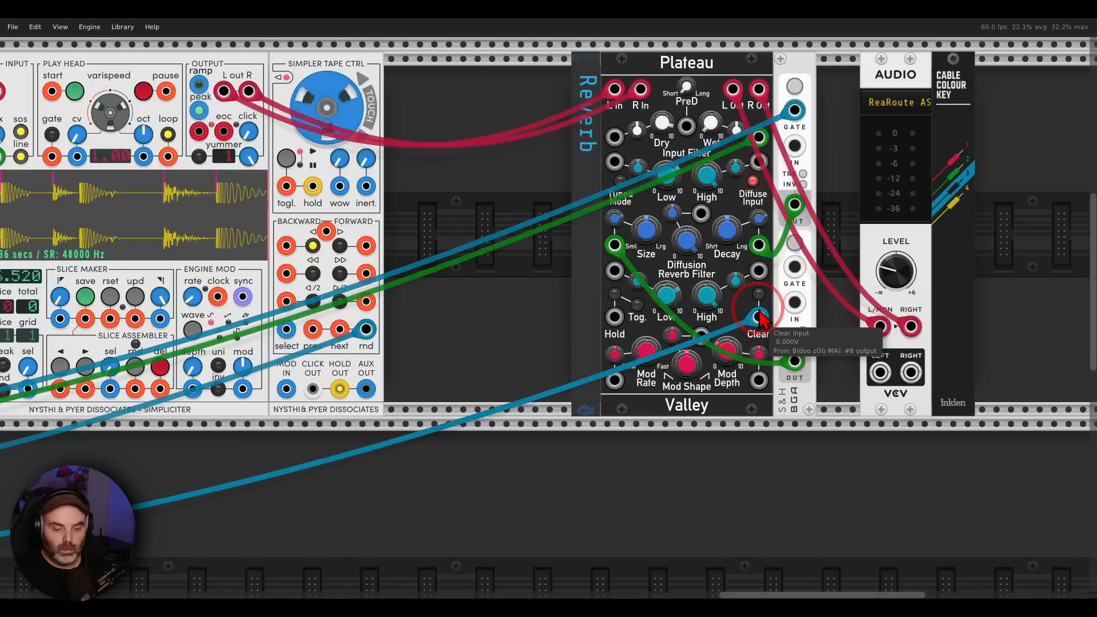
mouse_move(766, 279)
mouse_down()
mouse_move(733, 321)
mouse_move(788, 320)
mouse_move(771, 279)
mouse_up()
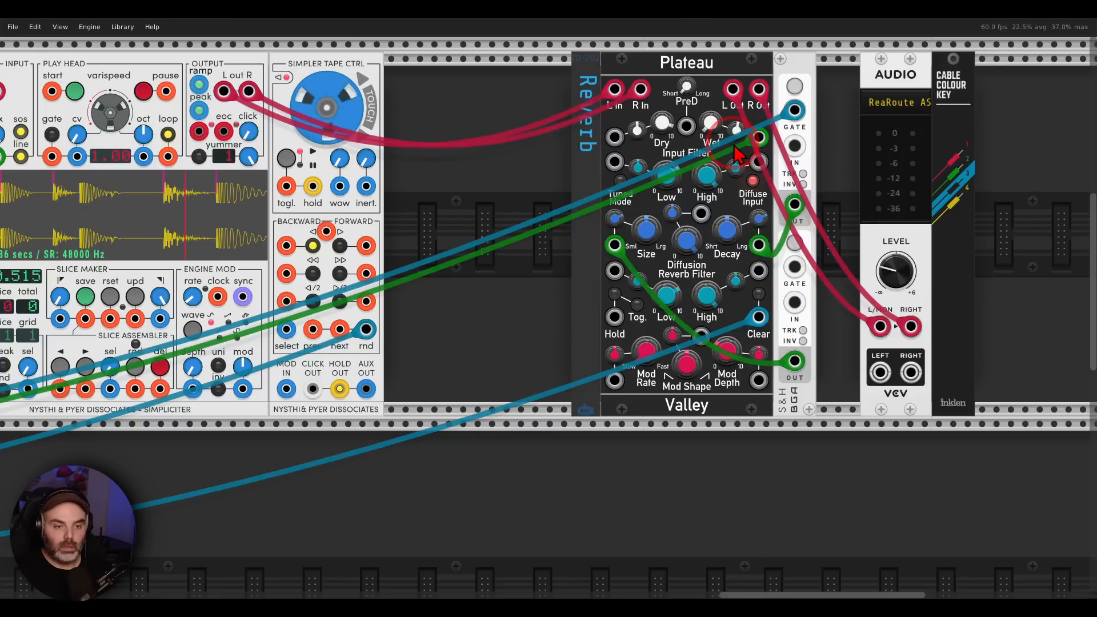
Step: Switch on only track 8 of the effects sequencer with a length of 10 steps, and activate steps 3, 6 and 8
drag(538, 287, 602, 242)
scroll(543, 284, down, 1)
drag(588, 279, 612, 268)
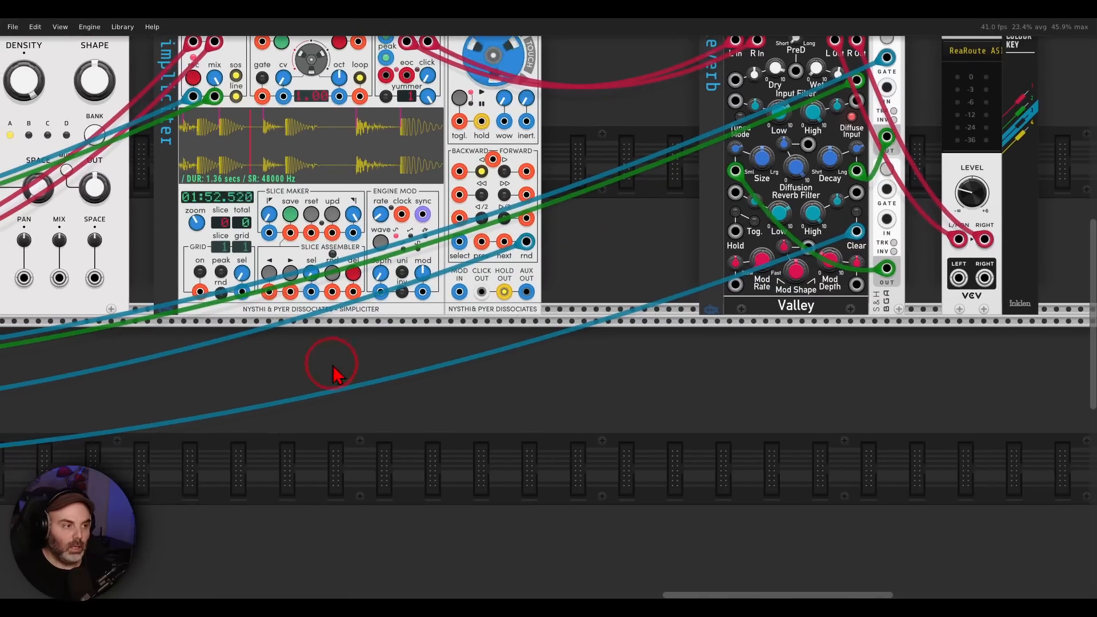
drag(217, 377, 718, 285)
drag(298, 309, 917, 240)
drag(292, 219, 292, 219)
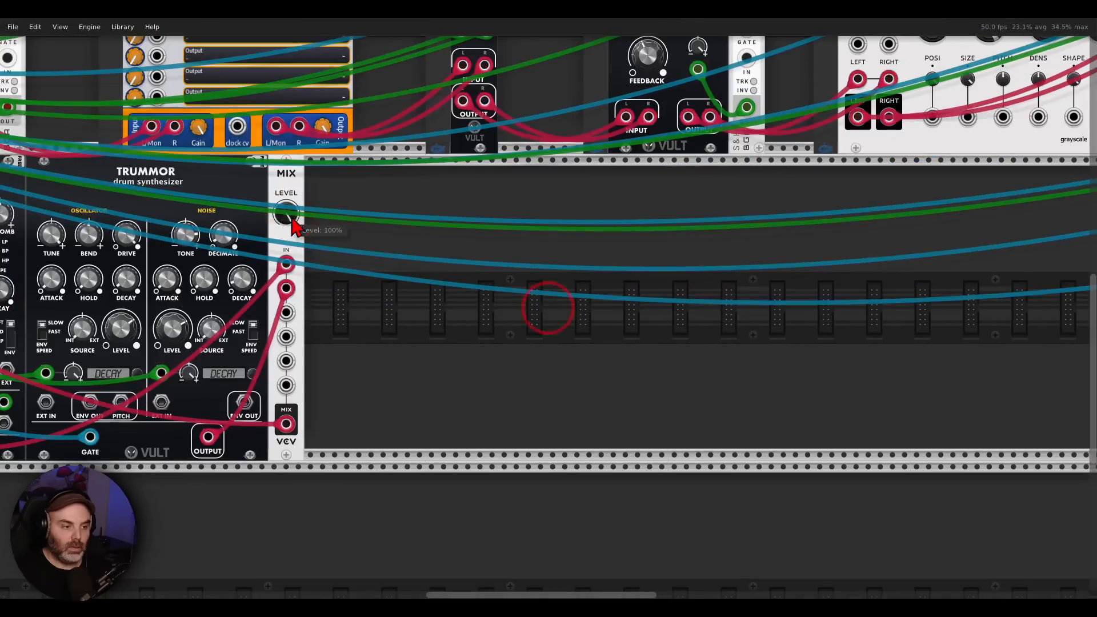
drag(965, 233, 264, 240)
drag(914, 240, 612, 514)
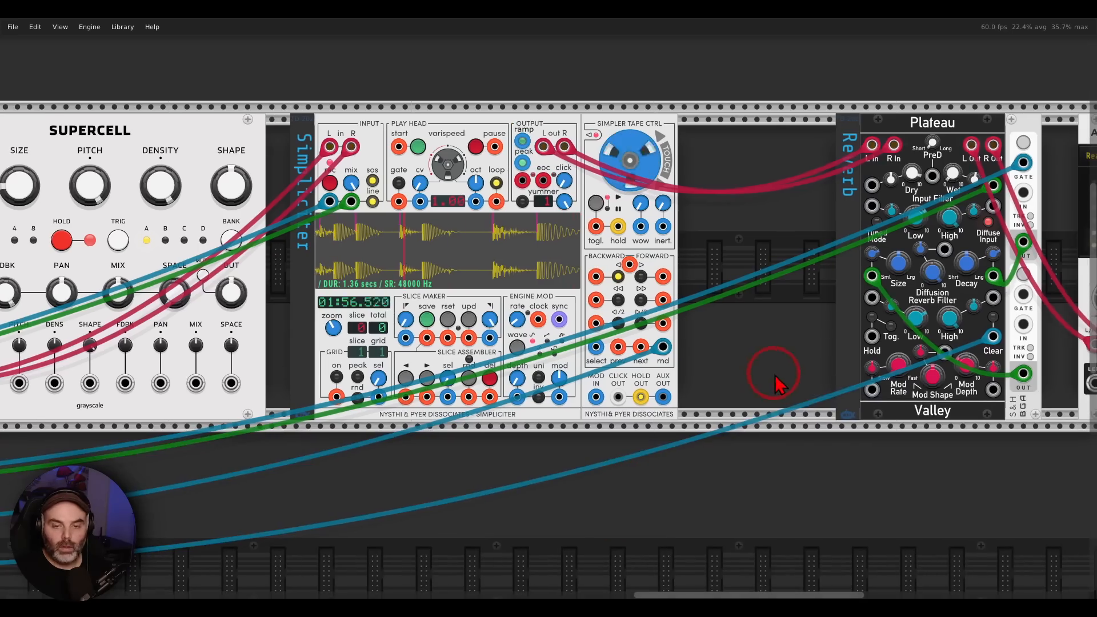
drag(683, 382, 814, 337)
scroll(807, 332, down, 3)
drag(29, 427, 747, 385)
drag(475, 351, 886, 337)
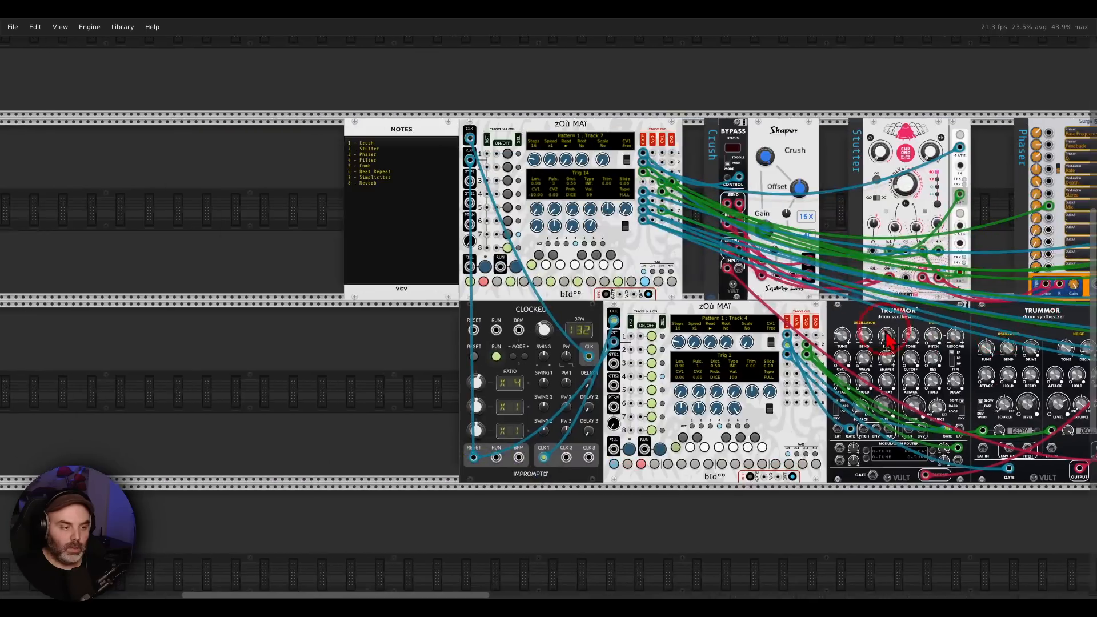
scroll(549, 192, up, 4)
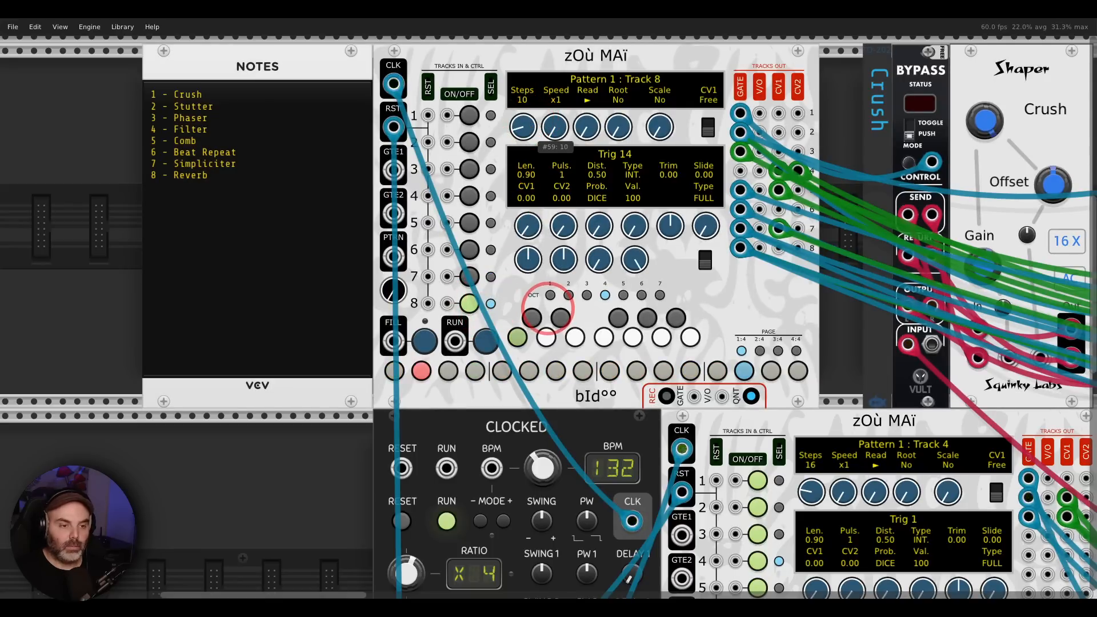
click(448, 370)
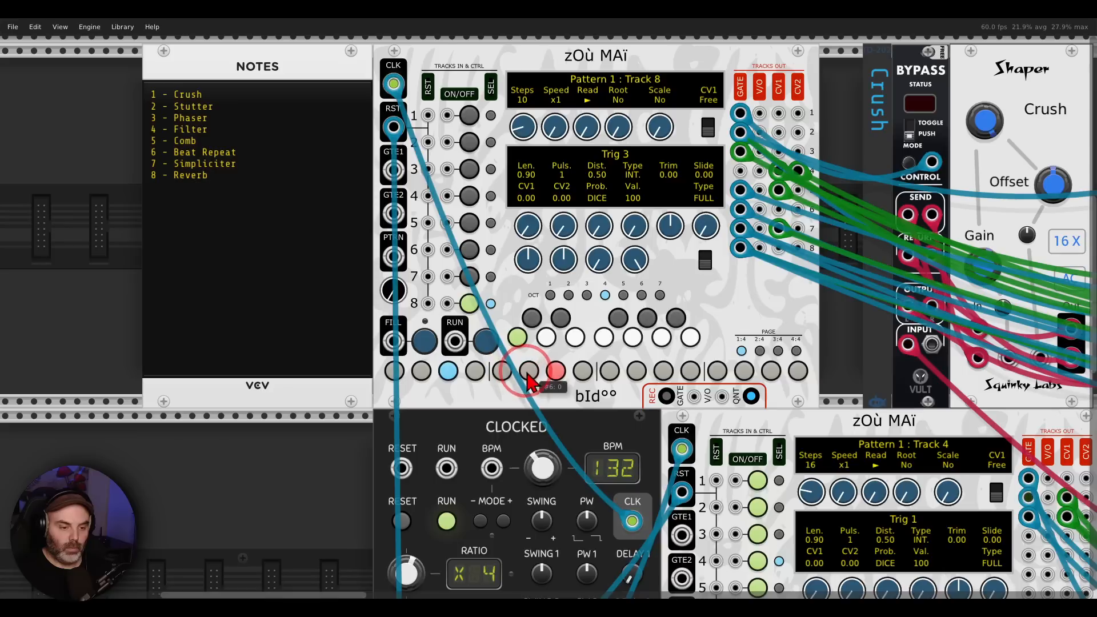
click(582, 370)
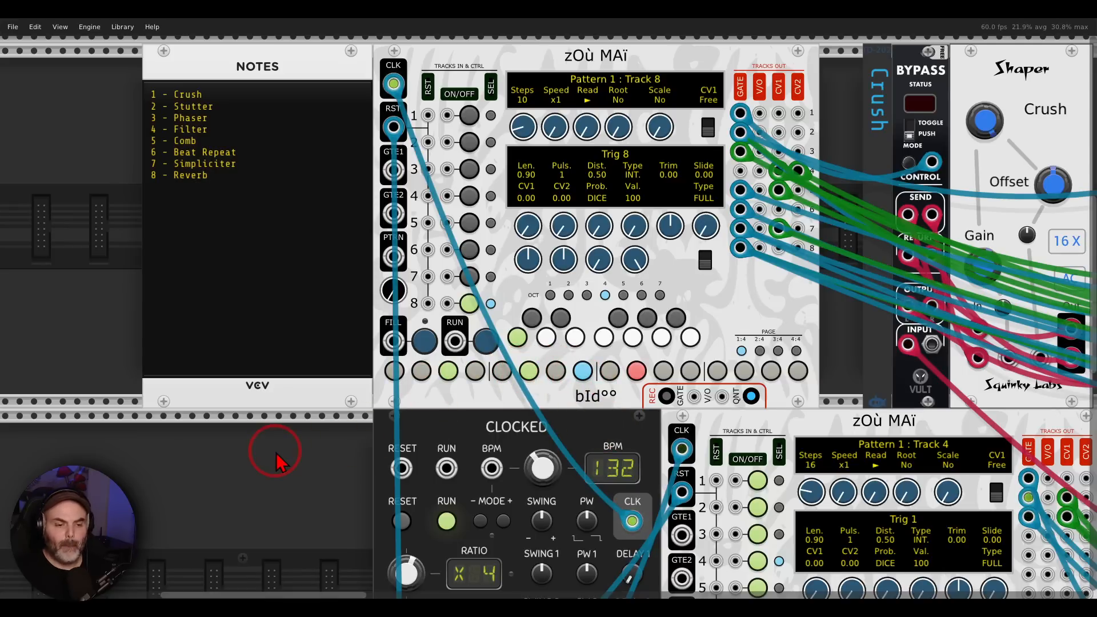
Step: On track 8, set the dice probability to 43 on step 3, 60 on step 6 and 34 on step 8, with track speed x2
click(448, 370)
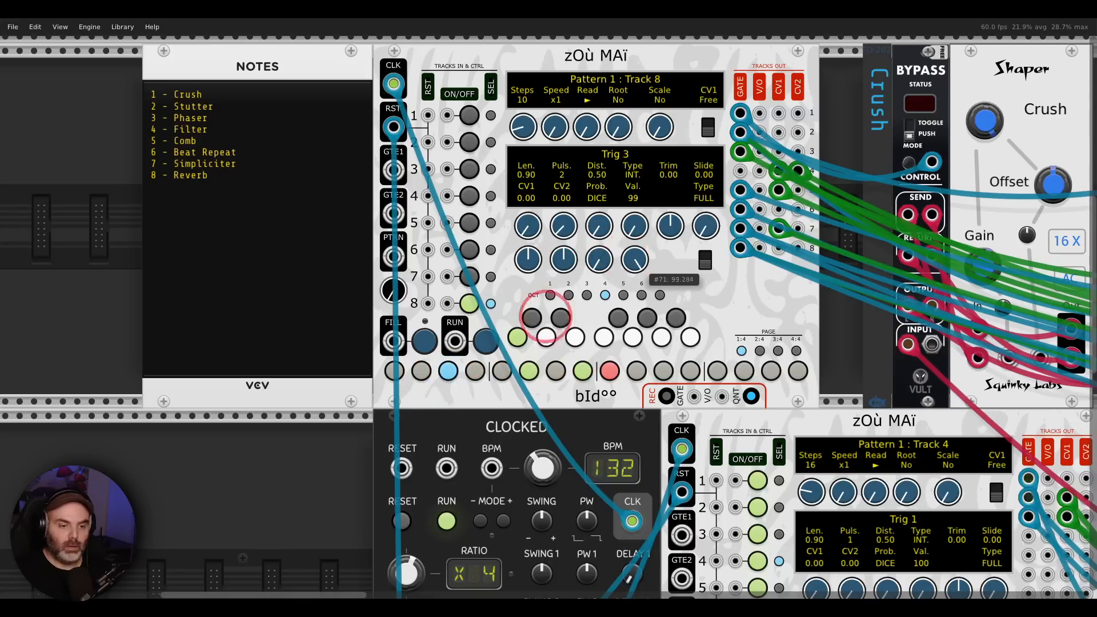
click(529, 370)
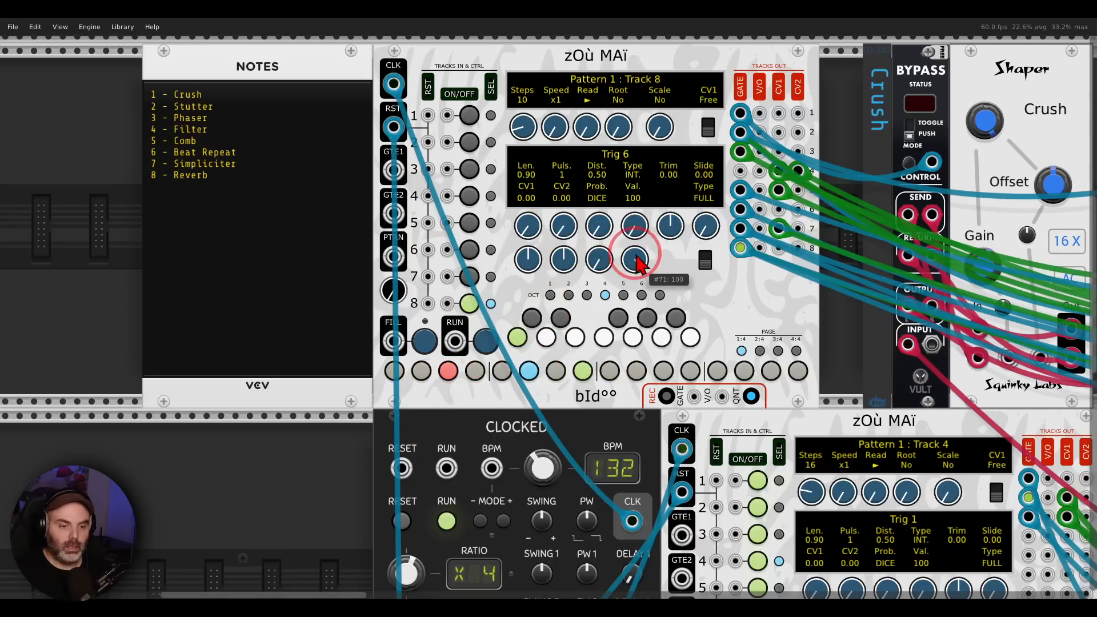
mouse_move(638, 262)
mouse_down()
mouse_move(547, 321)
mouse_move(641, 262)
mouse_move(632, 254)
mouse_up()
drag(556, 130, 32, 173)
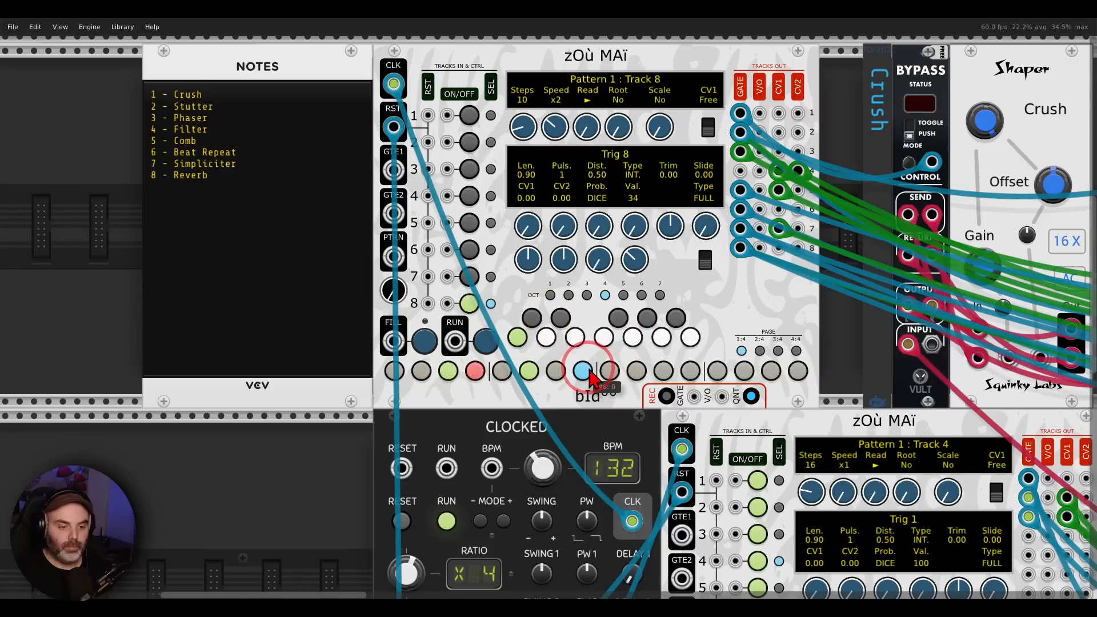
Step: Set the pulse count of track 8's step 3 to 4 and activate step 10 with a dice probability of 48
click(448, 375)
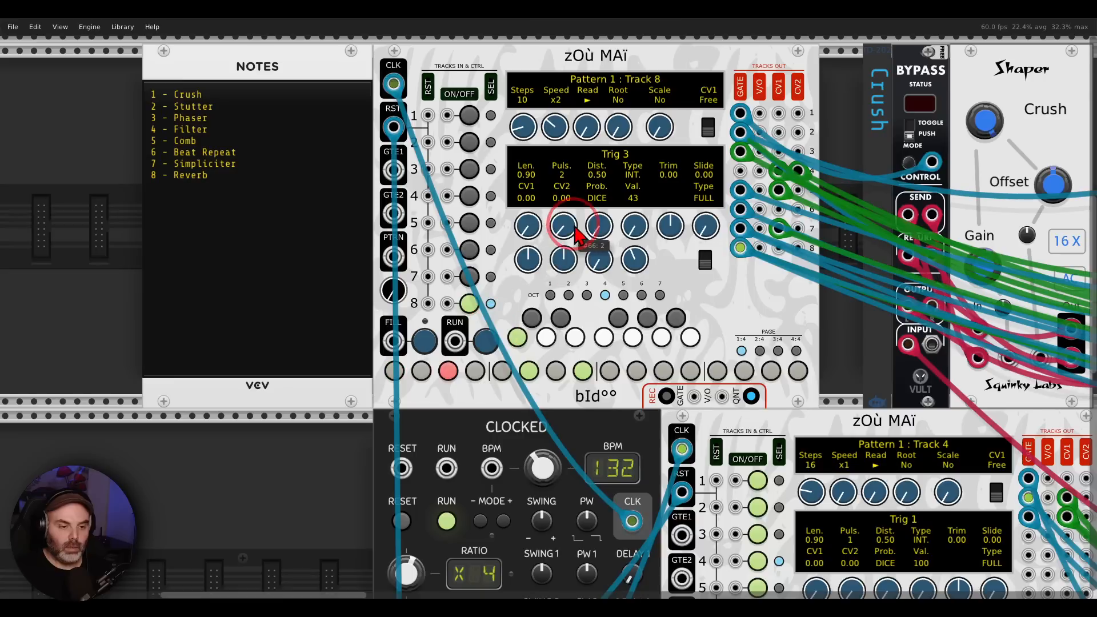
drag(570, 232, 548, 308)
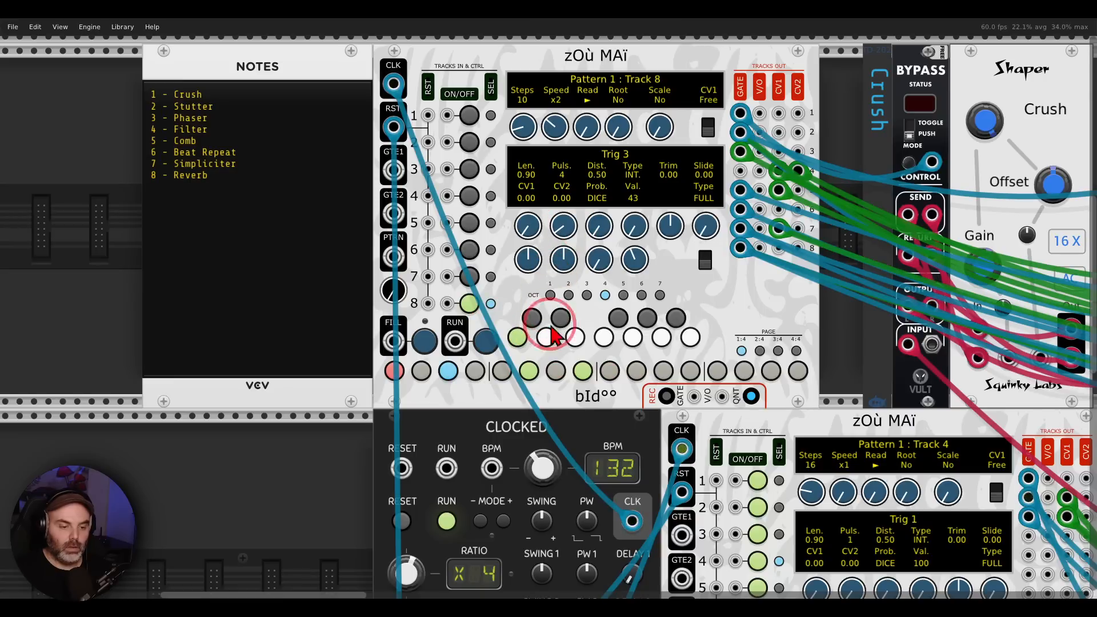
click(529, 371)
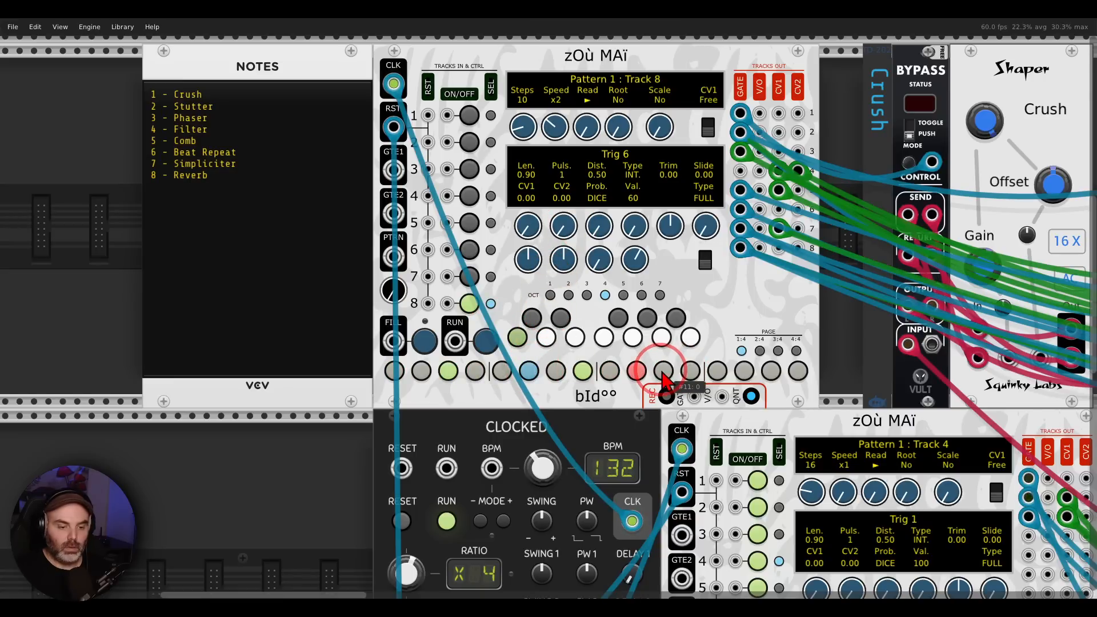
click(638, 373)
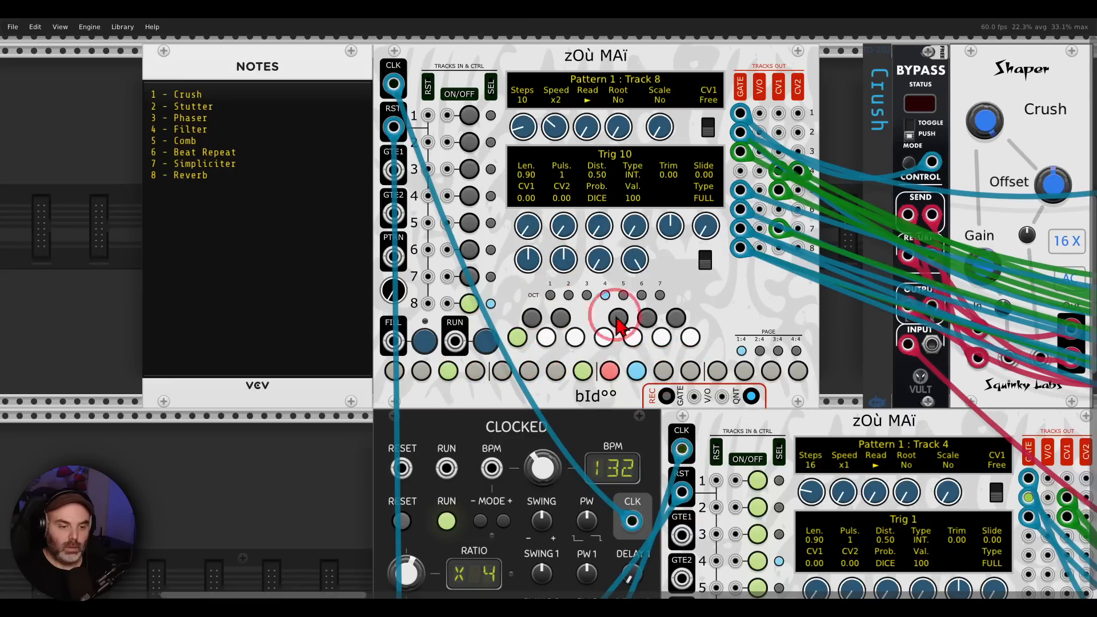
drag(628, 261, 549, 311)
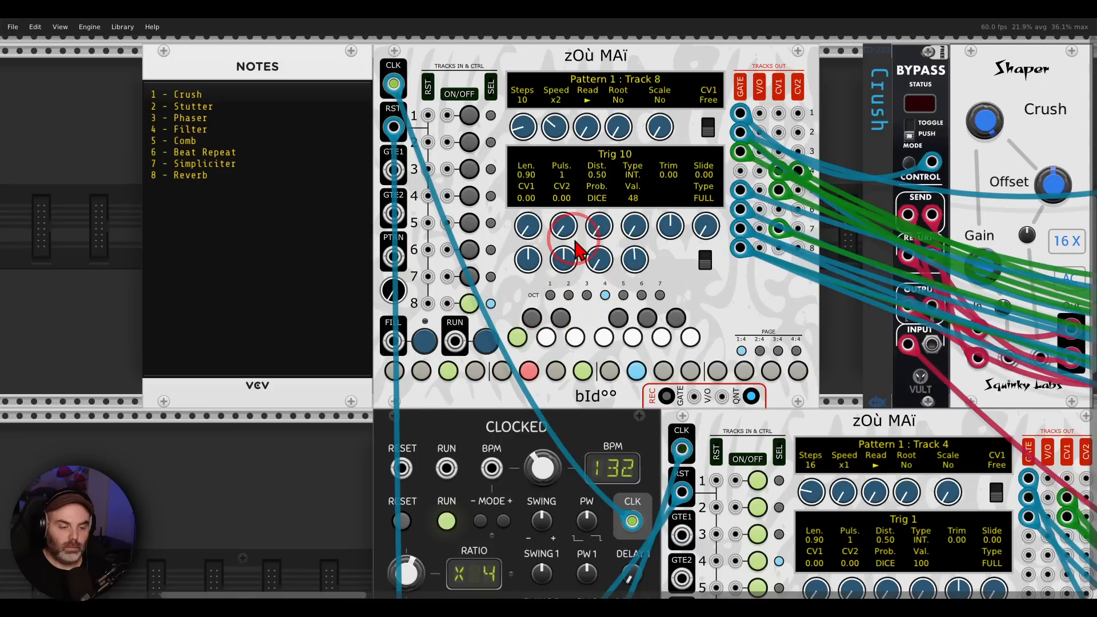
Step: Adjust the Wet level CV amount on the Plateau reverb
scroll(789, 266, down, 4)
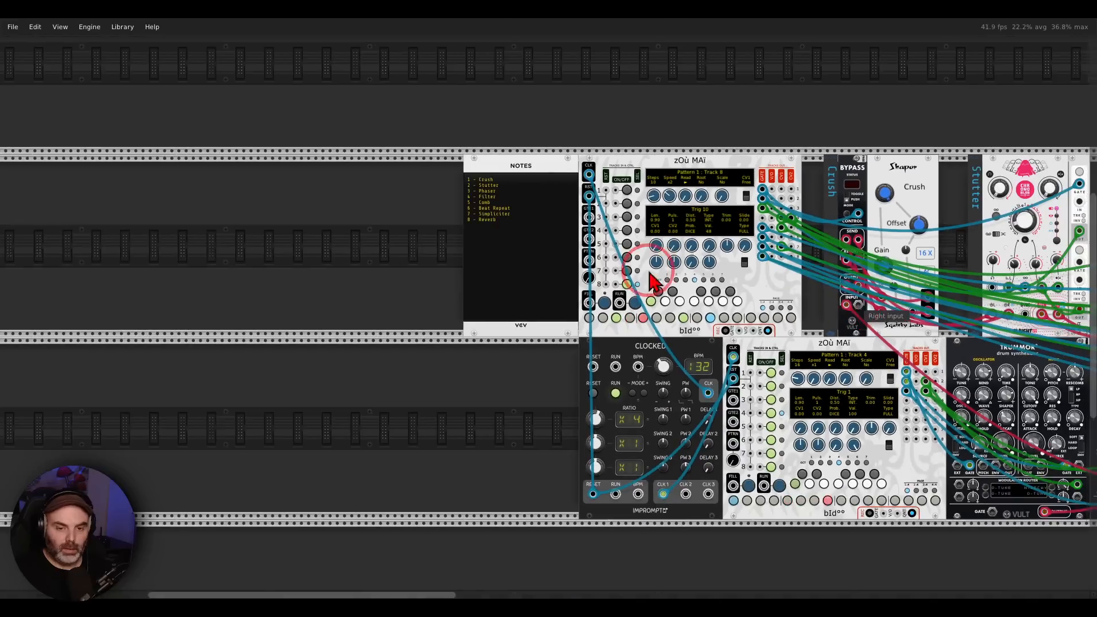
drag(649, 269, 69, 222)
drag(807, 277, 334, 288)
drag(864, 319, 789, 322)
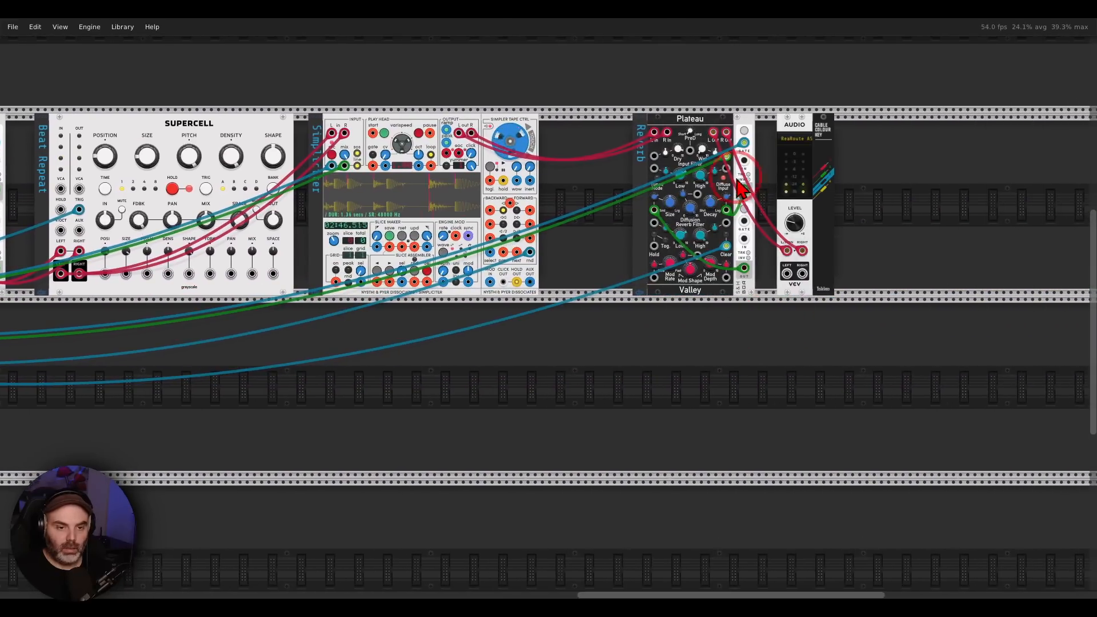
scroll(737, 180, up, 5)
drag(698, 126, 547, 309)
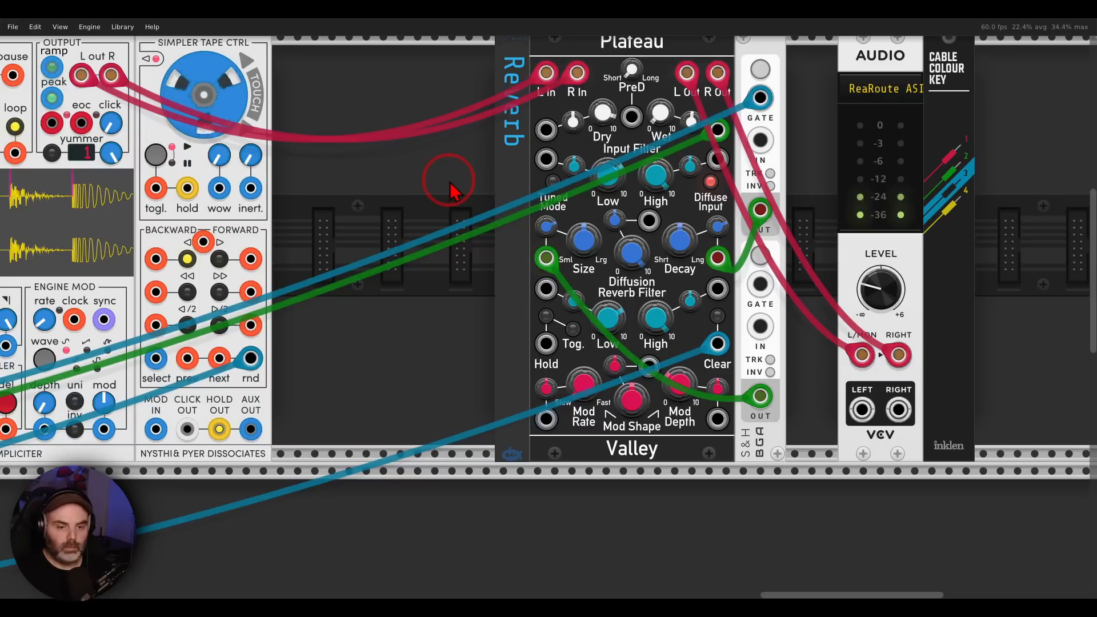
scroll(450, 183, down, 4)
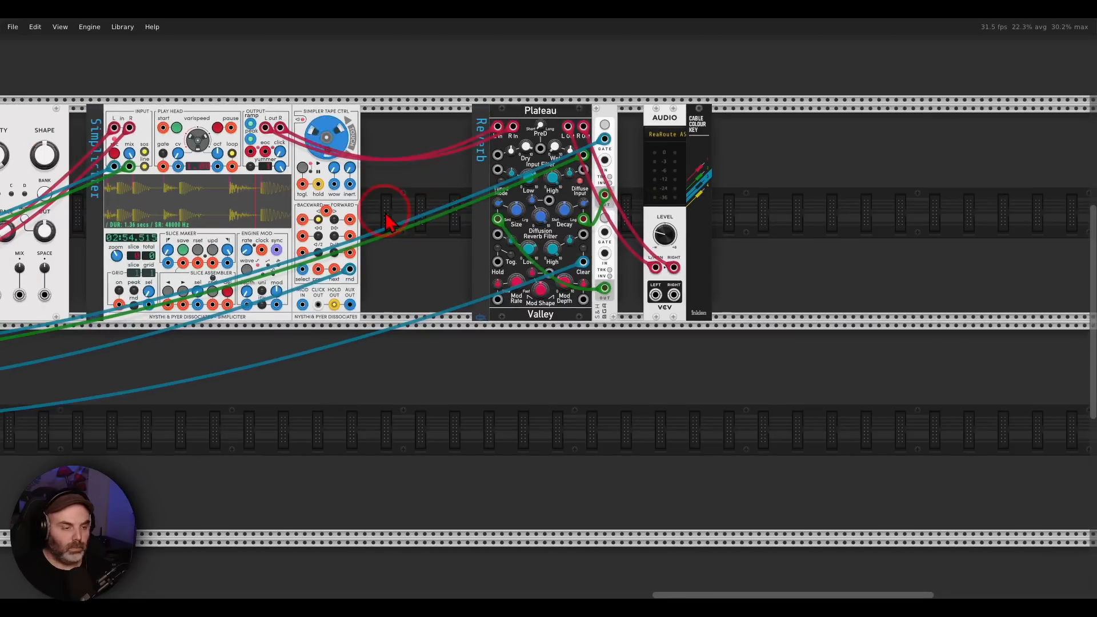
drag(385, 215, 792, 197)
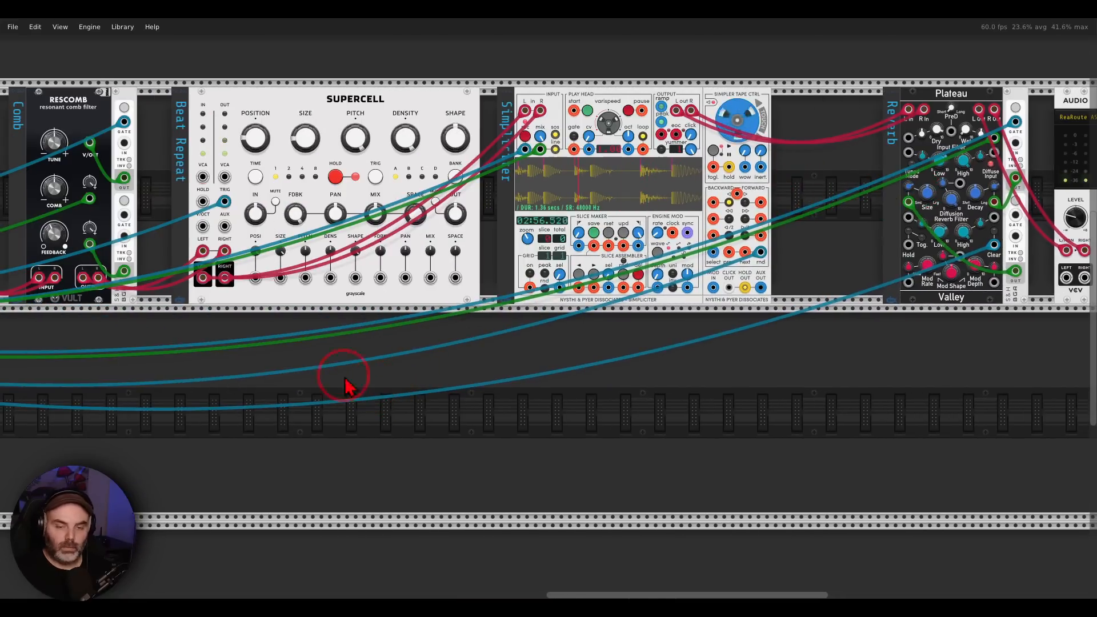
Step: Switch on tracks 1 to 7 of the effects sequencer so that all eight effects are sequenced together
drag(345, 378, 1086, 366)
drag(428, 303, 984, 294)
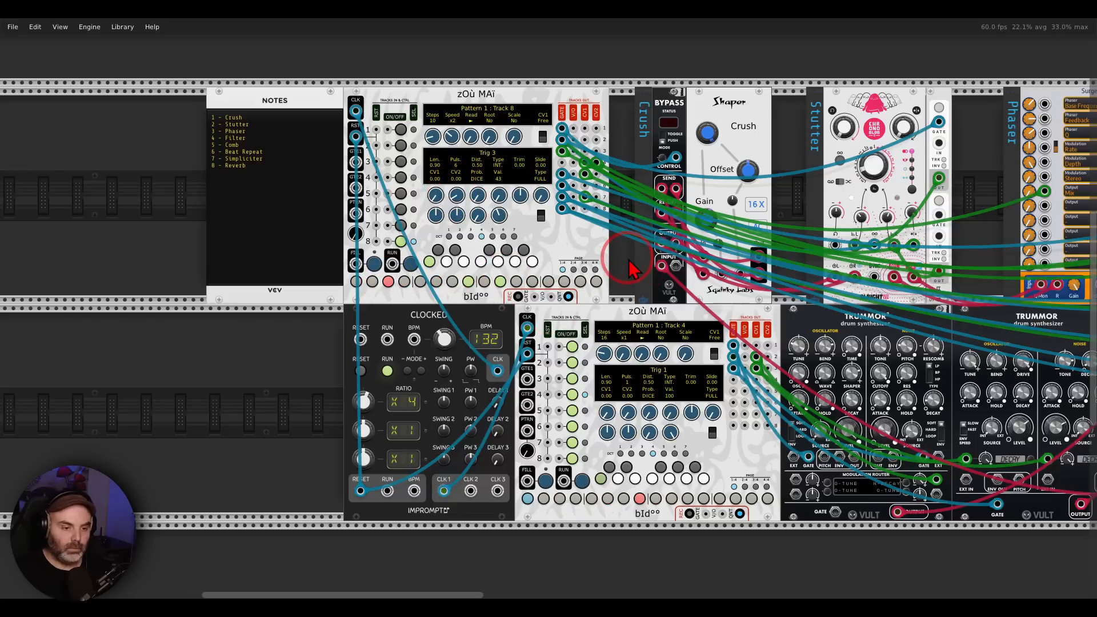
scroll(623, 273, down, 3)
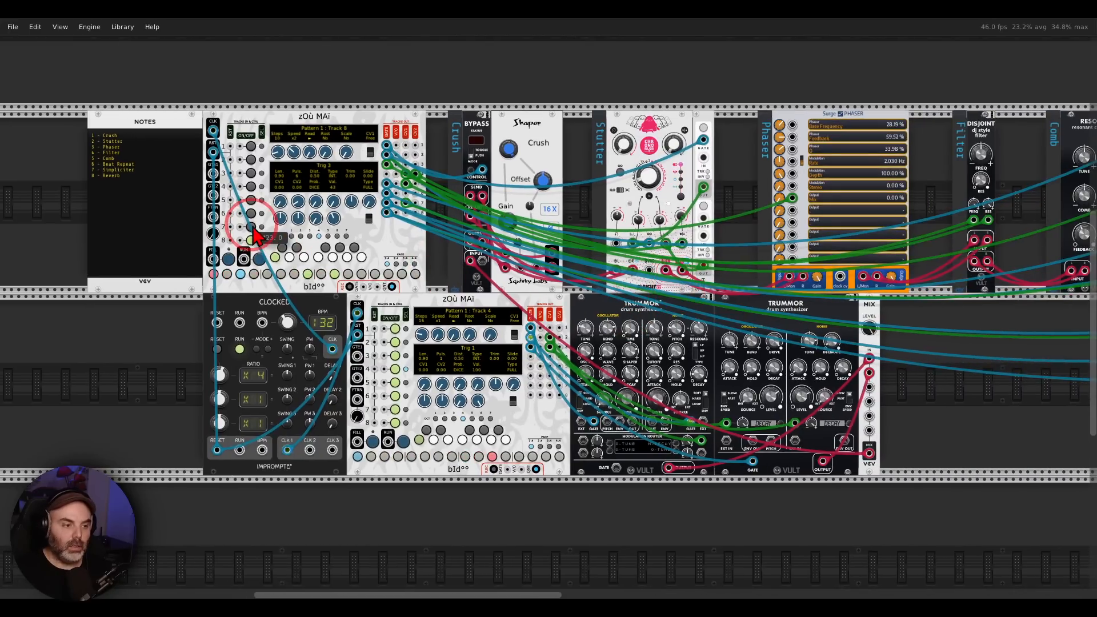
click(252, 227)
click(251, 214)
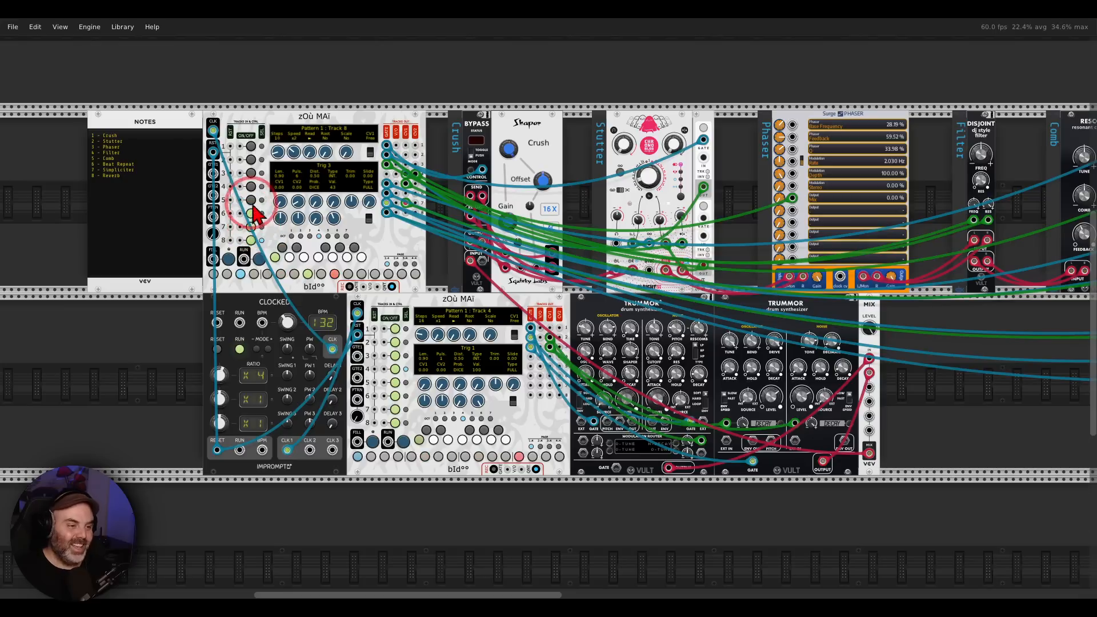
click(251, 200)
click(252, 187)
click(251, 173)
click(251, 160)
click(250, 149)
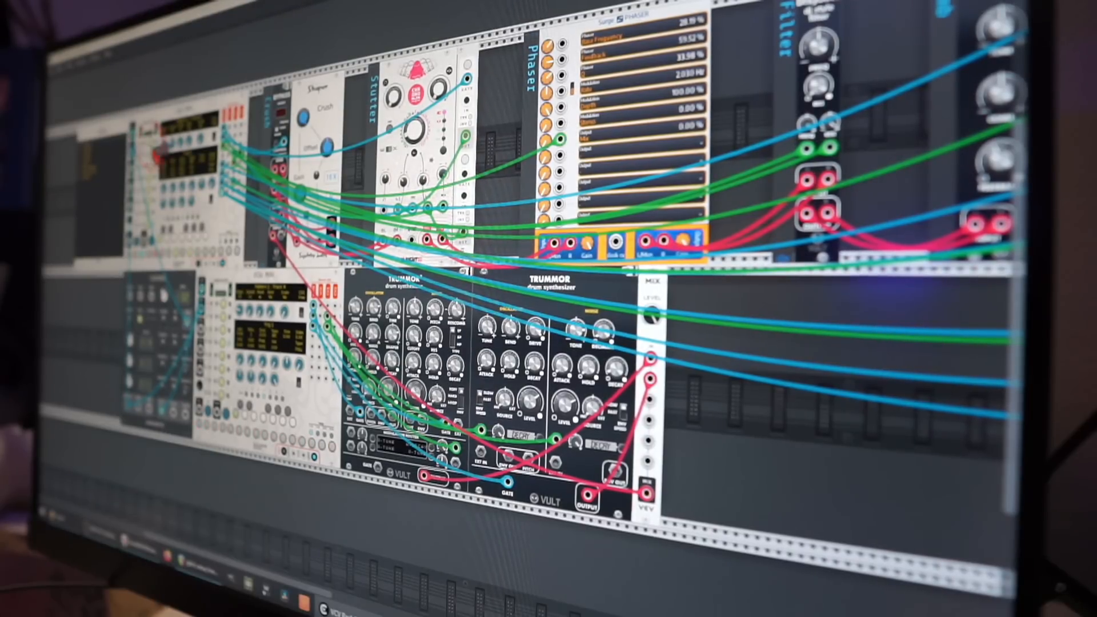
Step: Look over the running patch from the sequencers and drum modules through every effect up to the Plateau reverb
scroll(414, 207, up, 4)
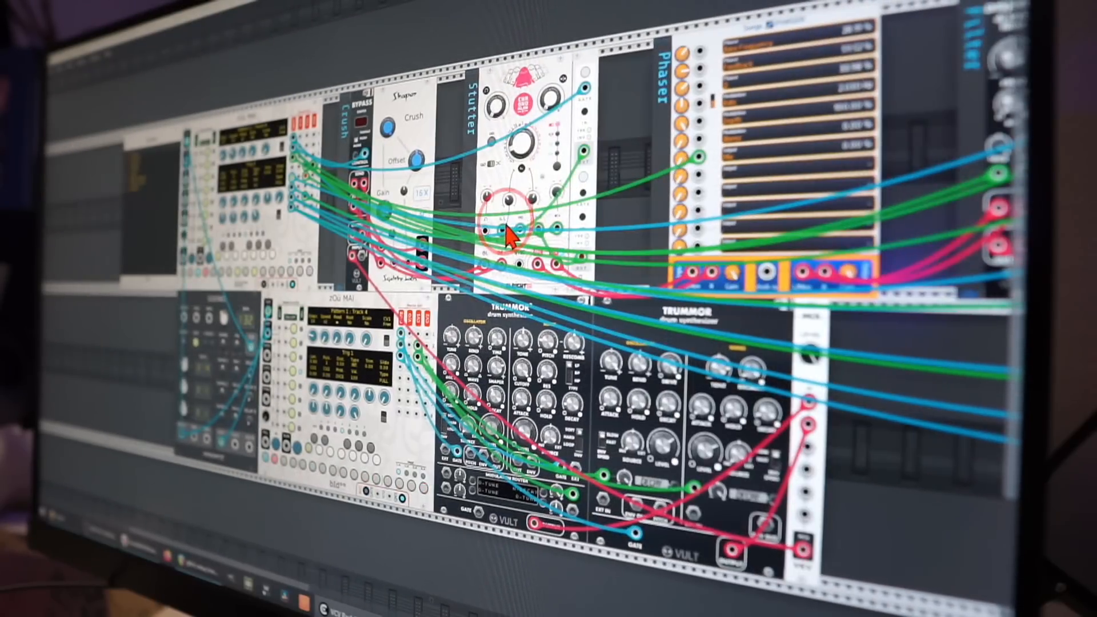
scroll(491, 231, up, 3)
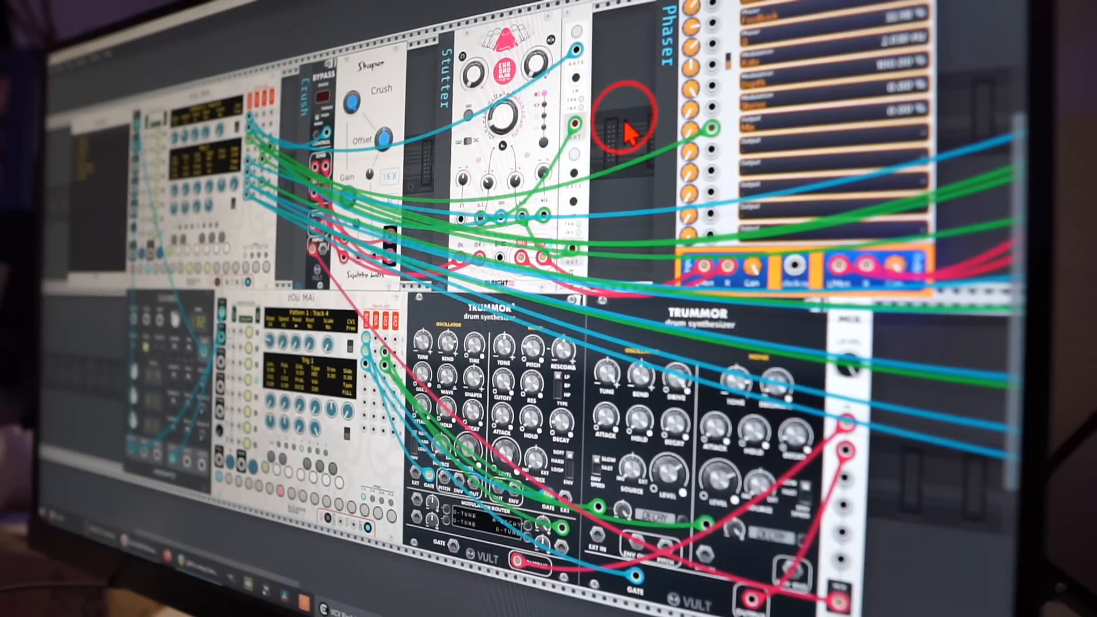
drag(629, 134, 269, 235)
drag(671, 422, 258, 350)
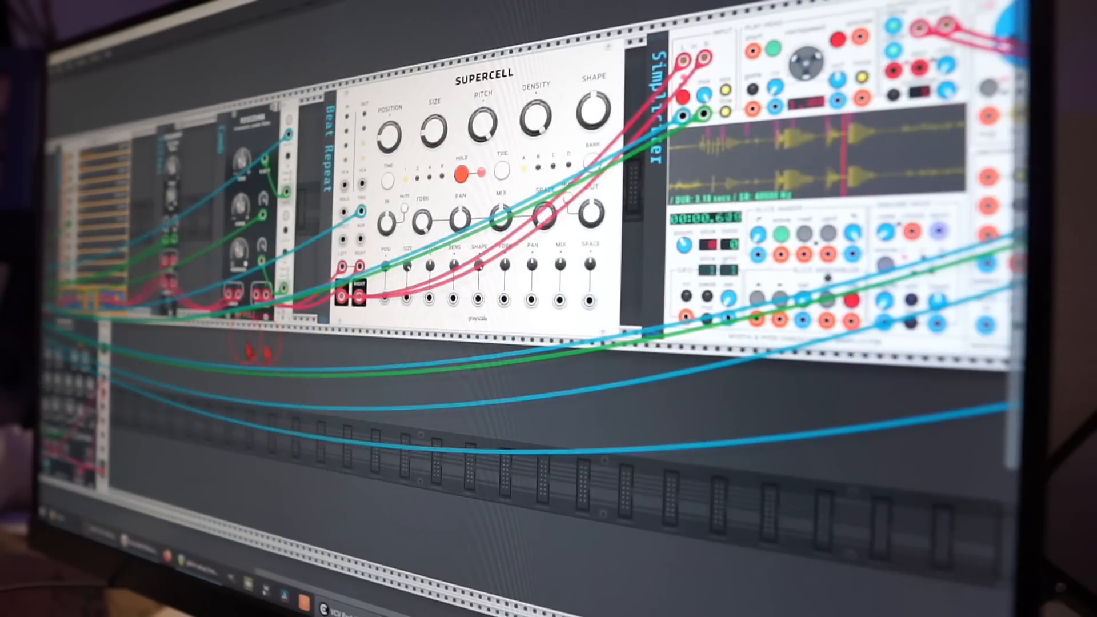
drag(622, 408, 377, 384)
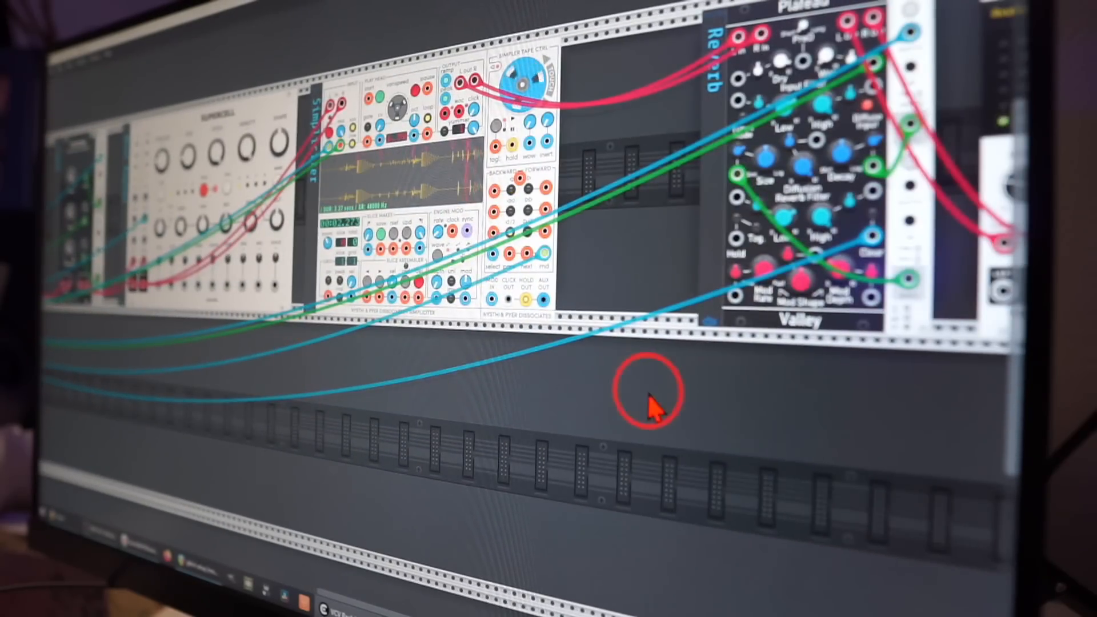
drag(650, 393, 503, 412)
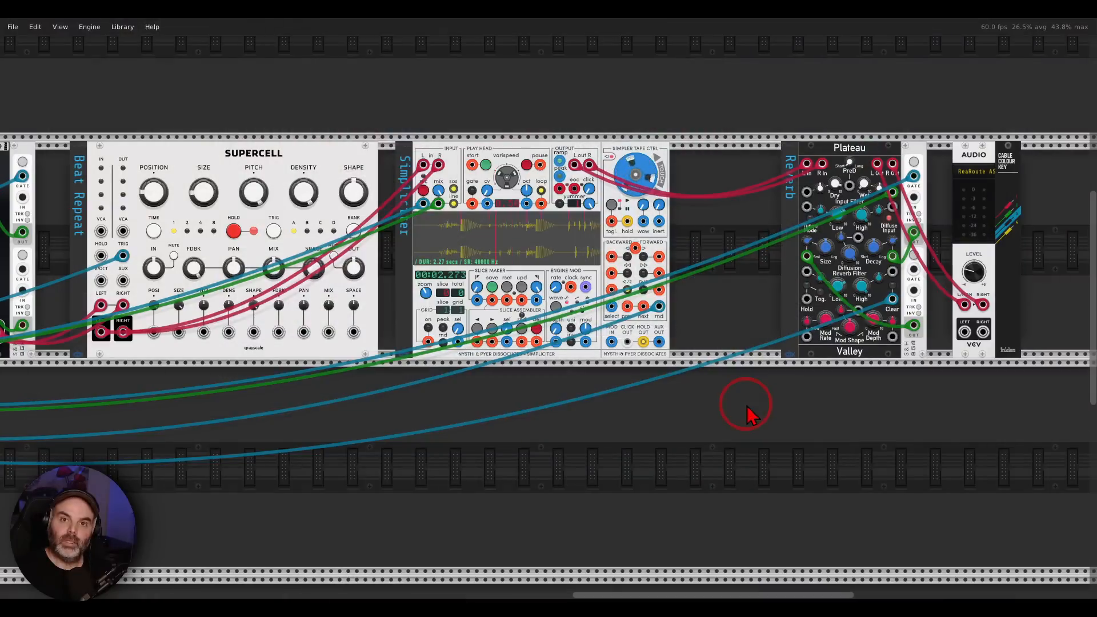
drag(375, 433, 863, 411)
scroll(483, 366, down, 2)
drag(481, 369, 1057, 343)
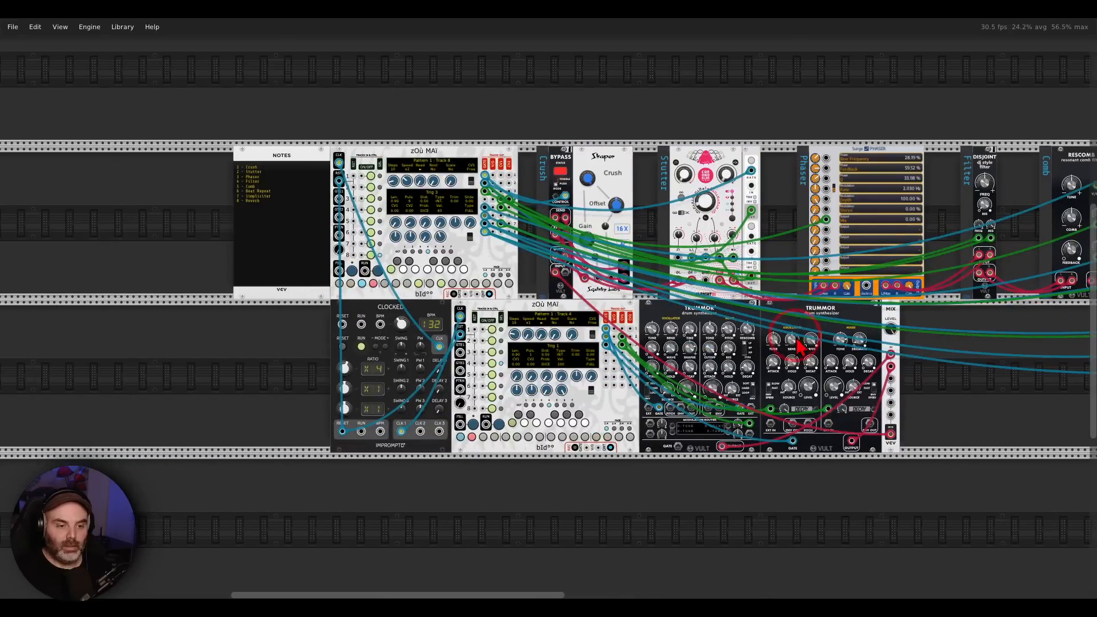
scroll(764, 334, down, 1)
drag(972, 337, 715, 339)
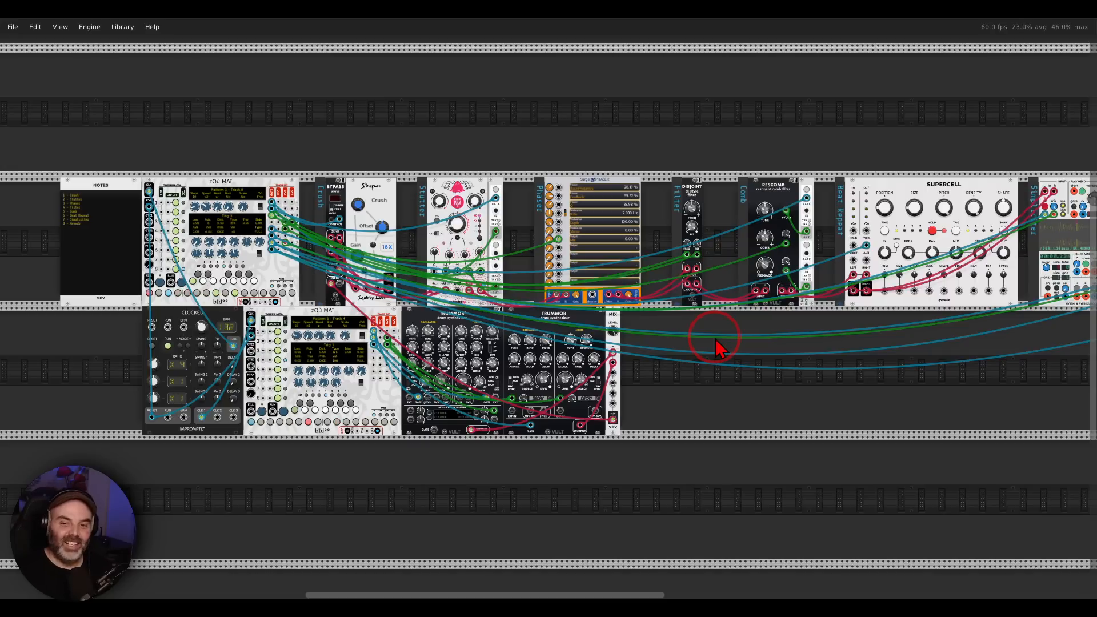
scroll(714, 338, down, 2)
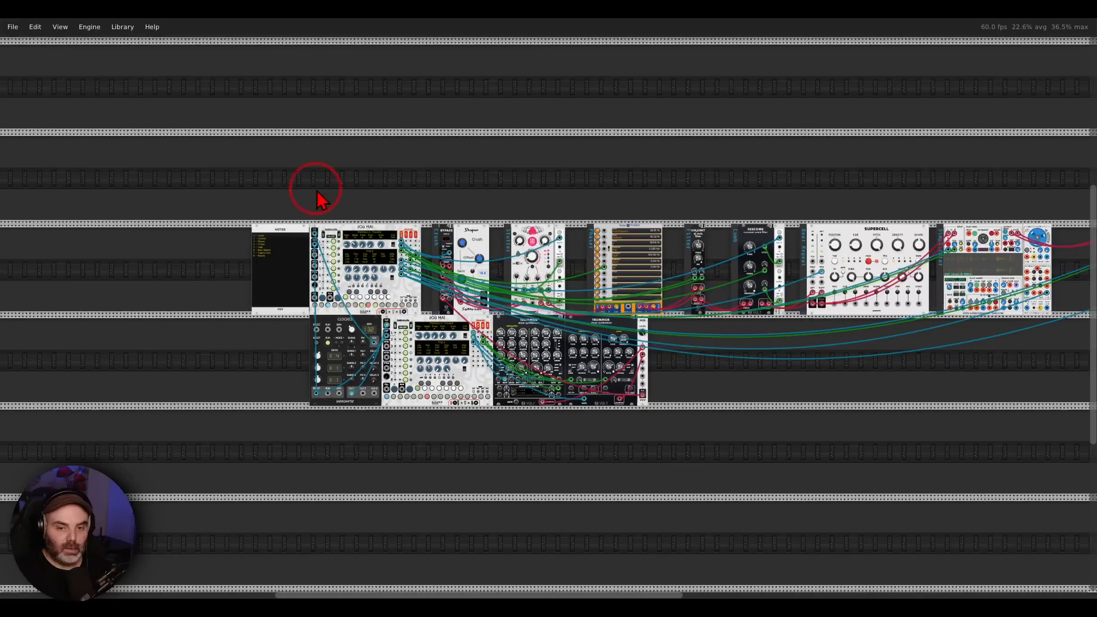
drag(249, 197, 970, 263)
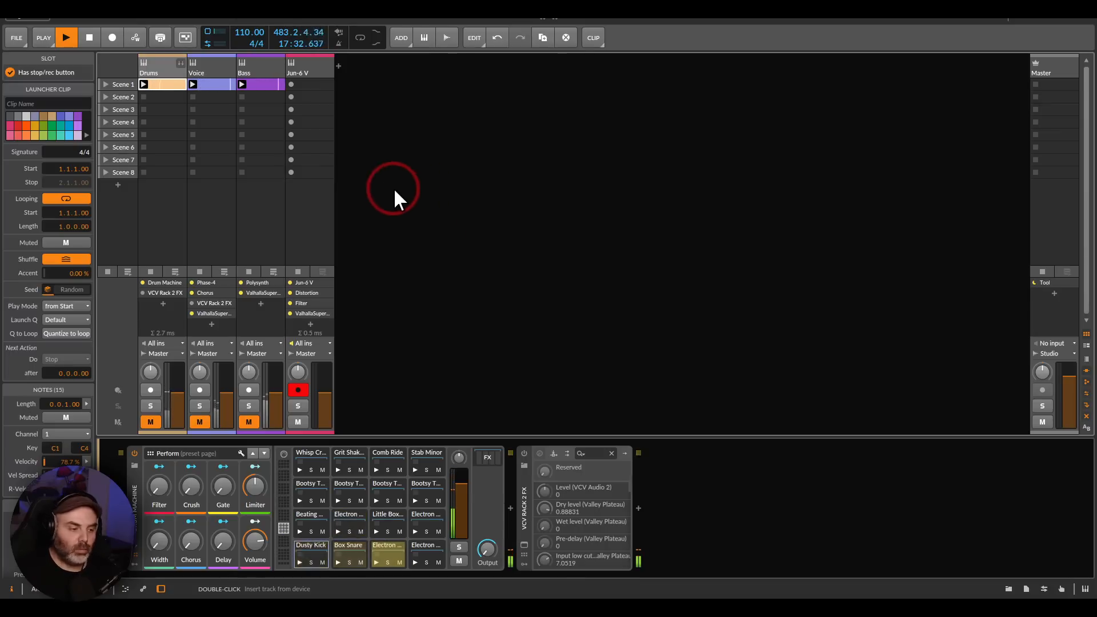
Step: Switch to Bitwig Studio, unmute the Drums track and look over its VCV Rack 2 FX patch
click(151, 422)
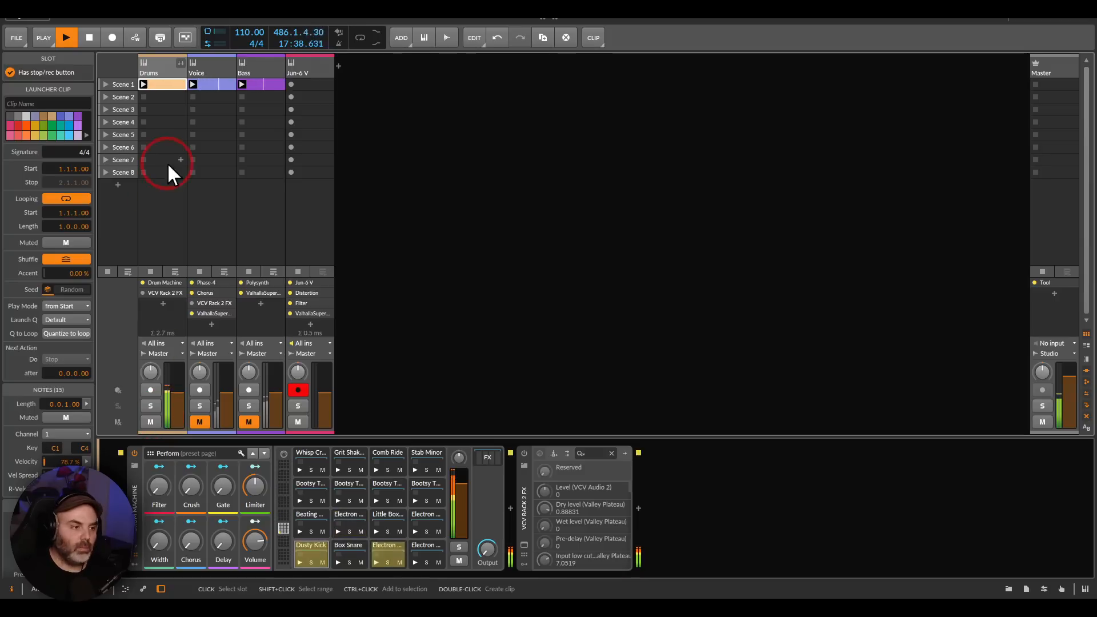
click(524, 545)
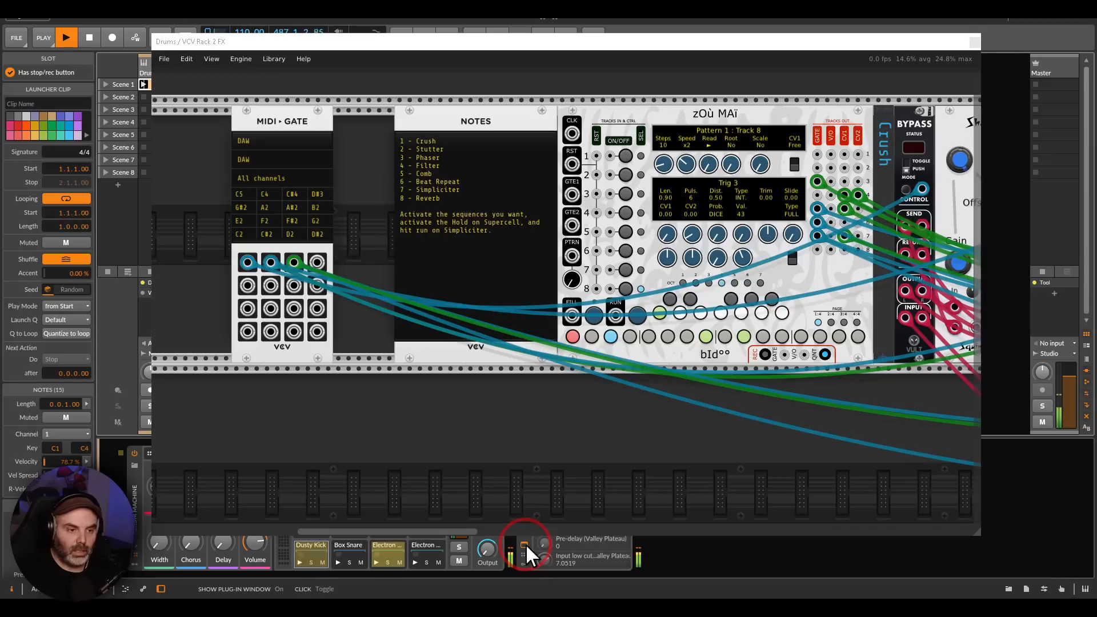
drag(676, 455, 516, 444)
scroll(516, 444, down, 3)
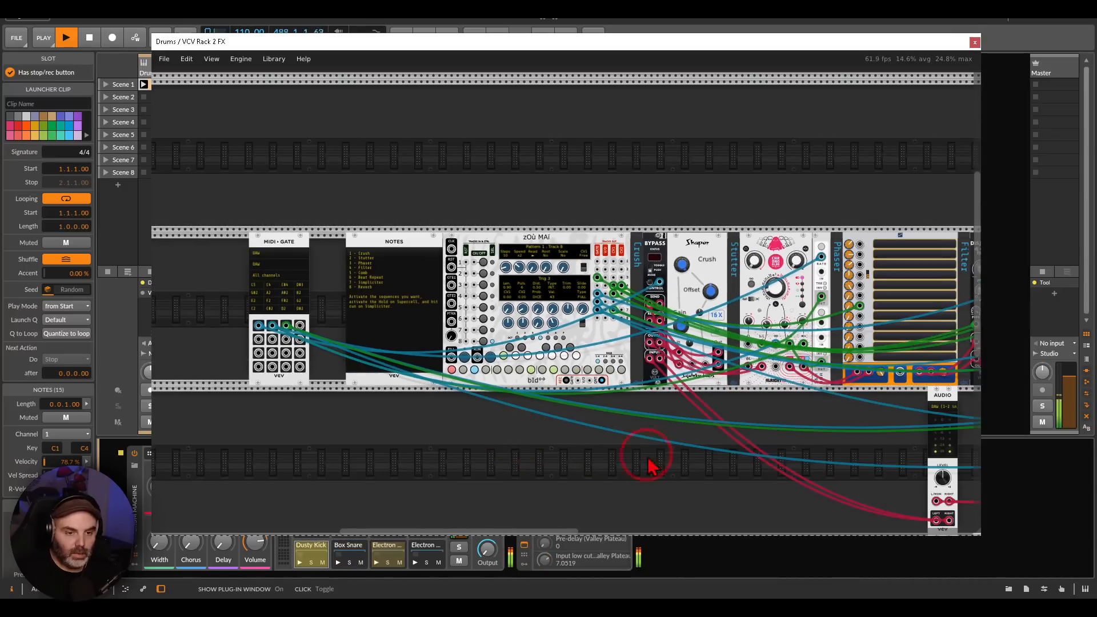
drag(650, 460, 417, 381)
mouse_move(771, 390)
mouse_down()
mouse_move(436, 392)
mouse_move(906, 370)
mouse_up()
drag(541, 369, 802, 394)
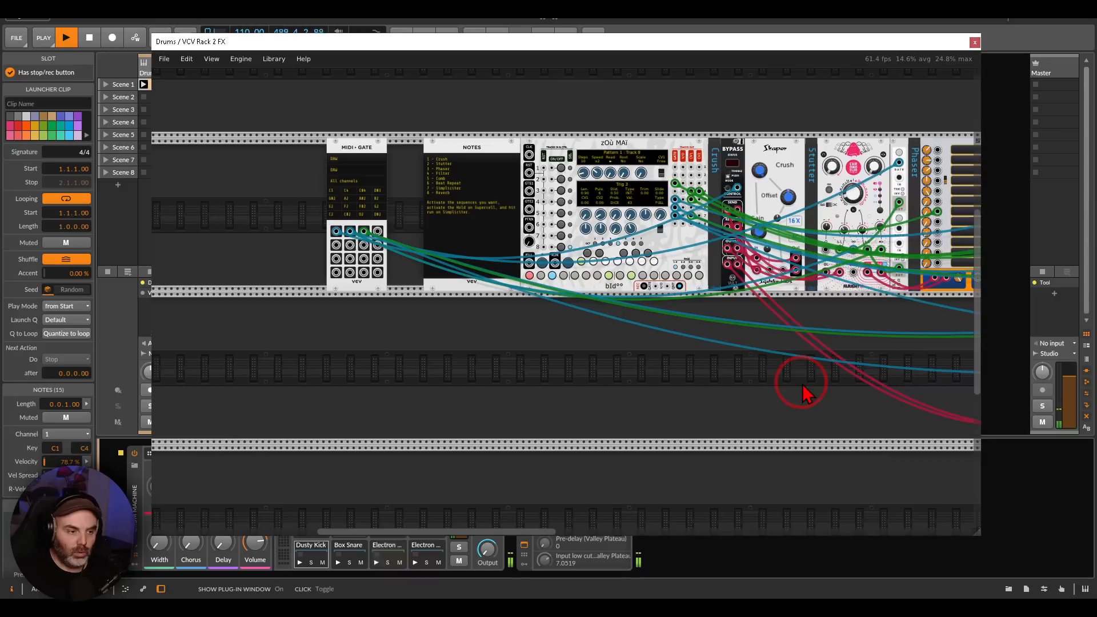
scroll(359, 226, up, 2)
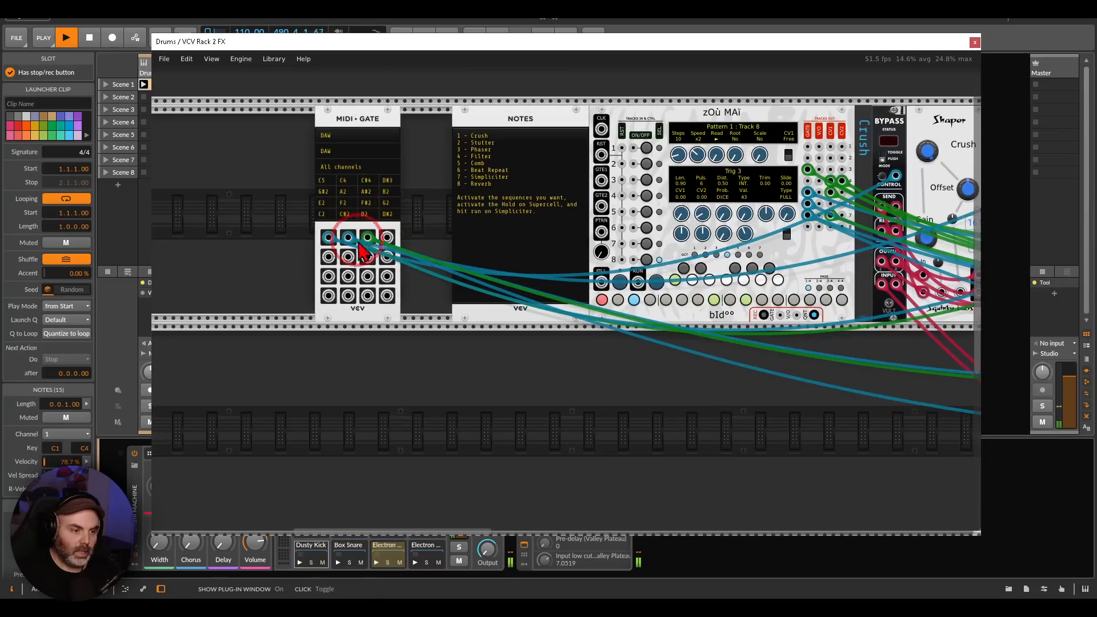
scroll(501, 351, down, 1)
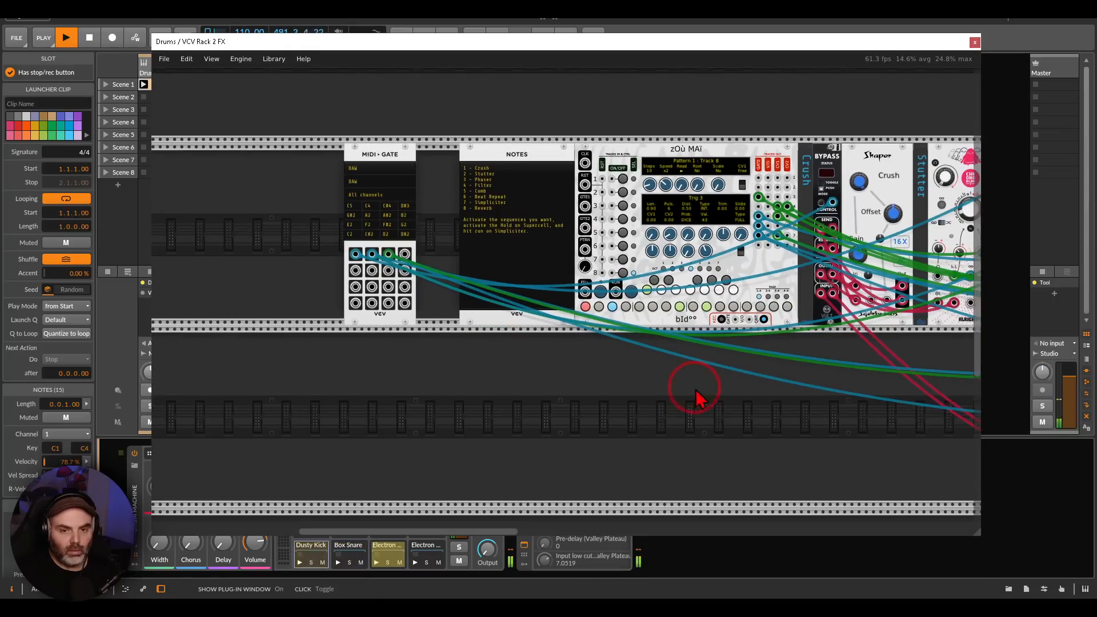
drag(779, 392, 398, 371)
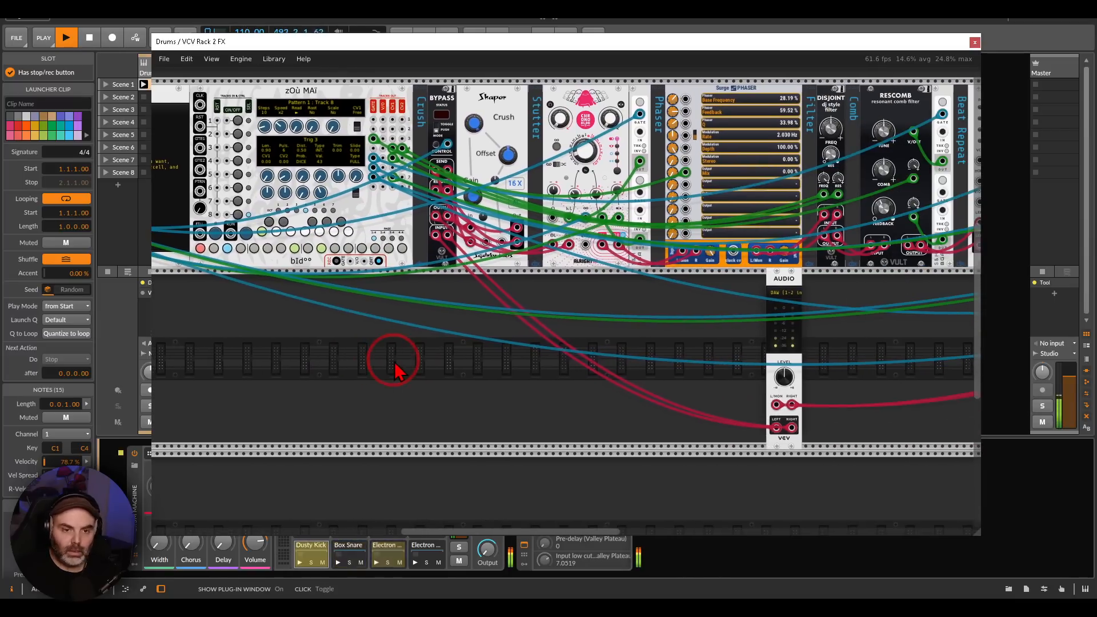
click(975, 43)
Step: Examine the notes of the Drums clip in Scene 1, and return to the Drums track's devices
double_click(165, 84)
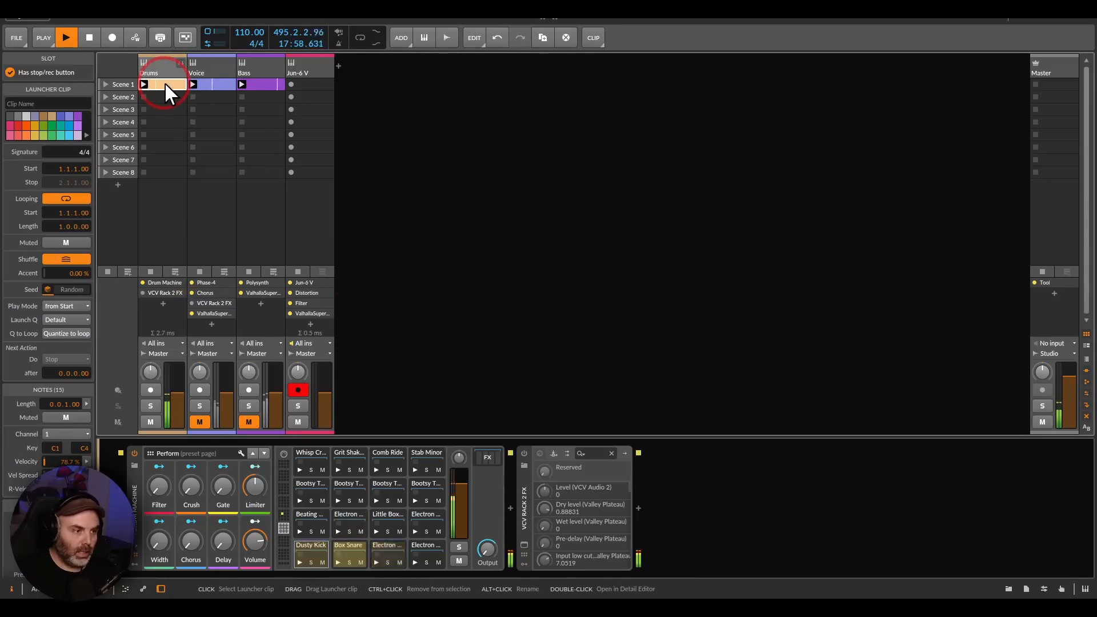
scroll(320, 357, down, 2)
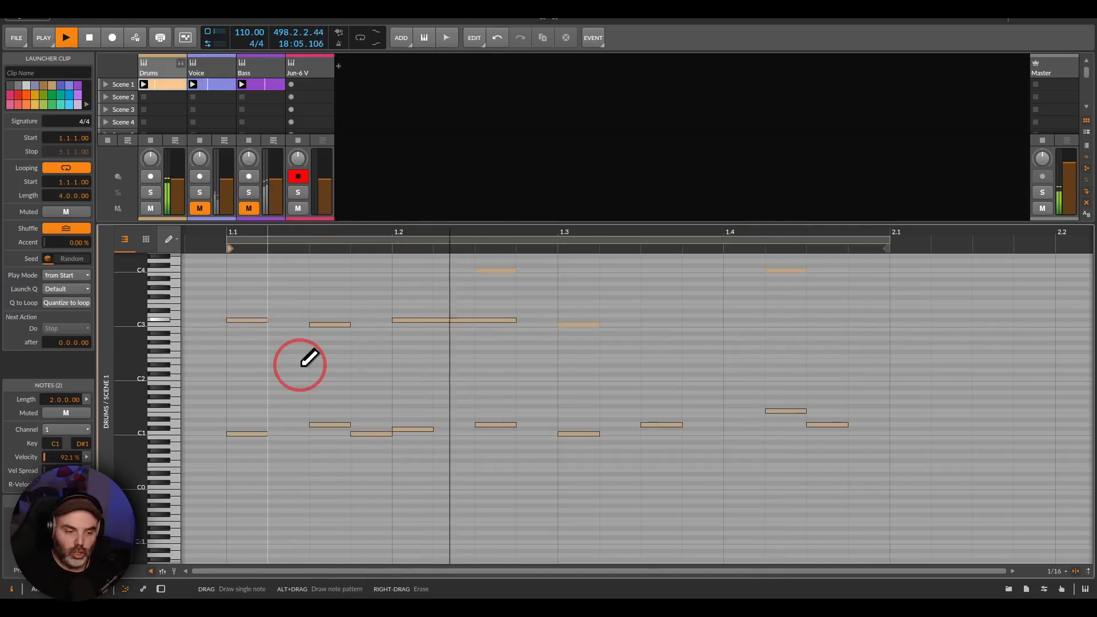
double_click(152, 76)
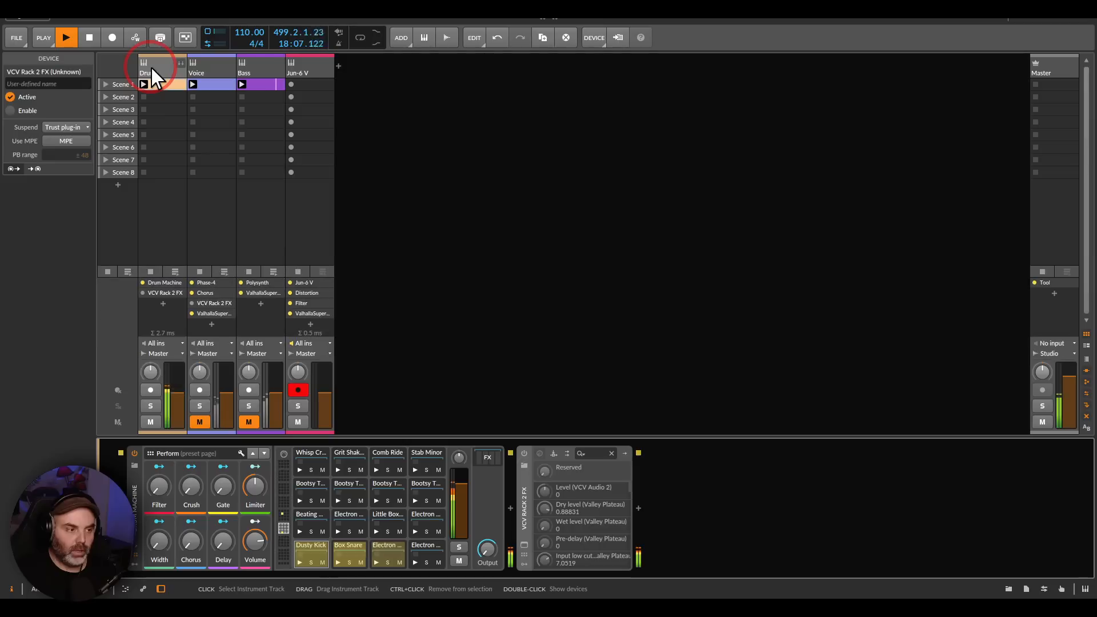
Step: Enable the VCV Rack 2 FX device on the Drums track and view its effects chain up to the Plateau reverb
click(523, 453)
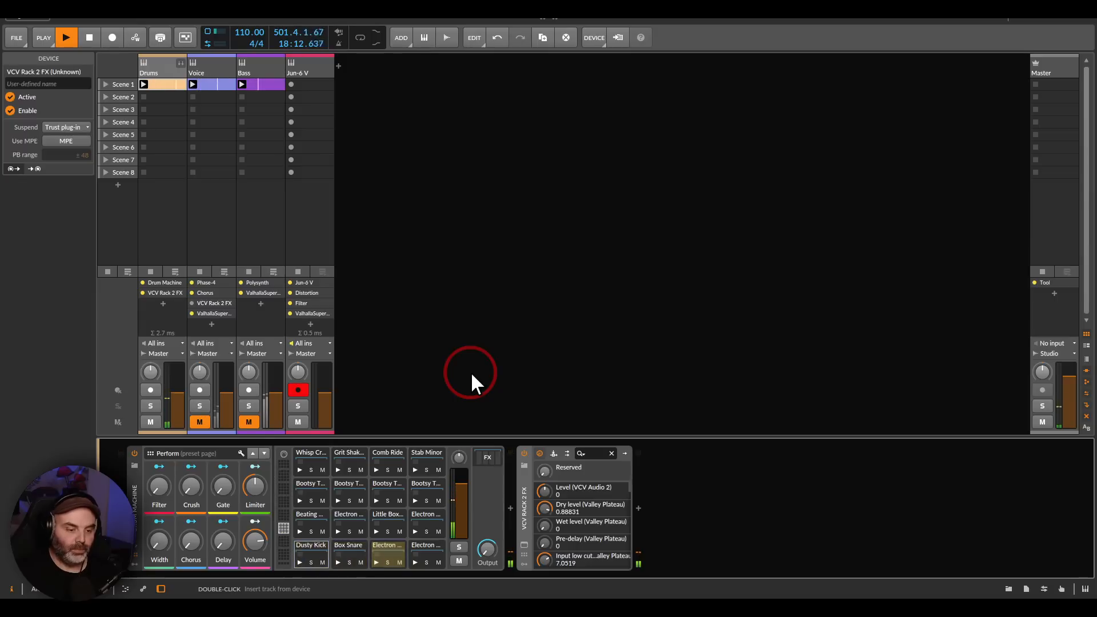
click(524, 544)
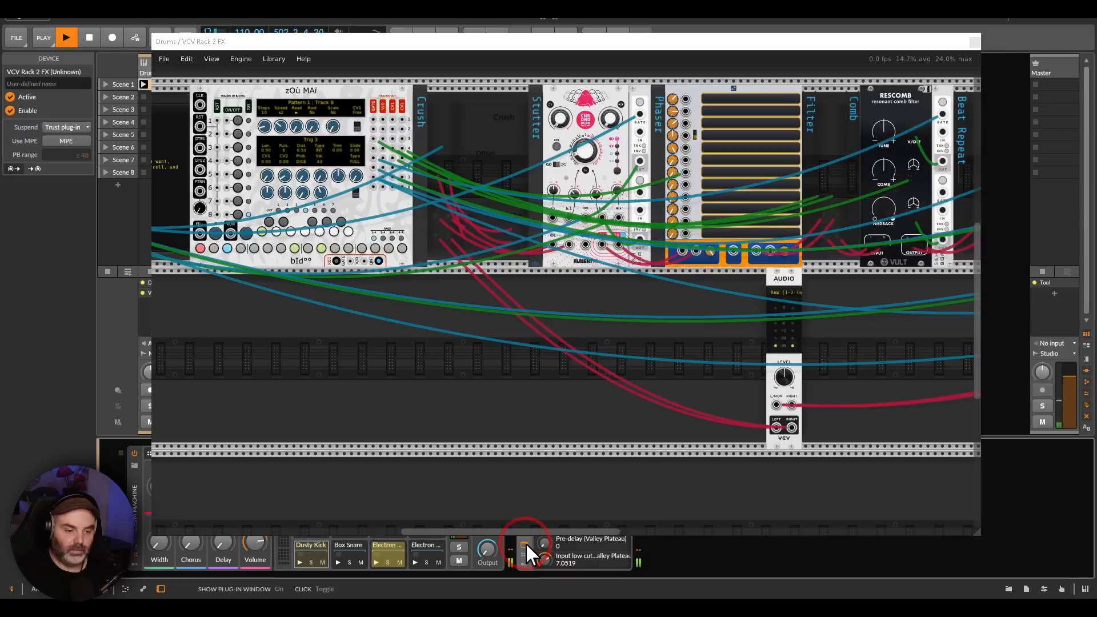
drag(719, 373, 407, 382)
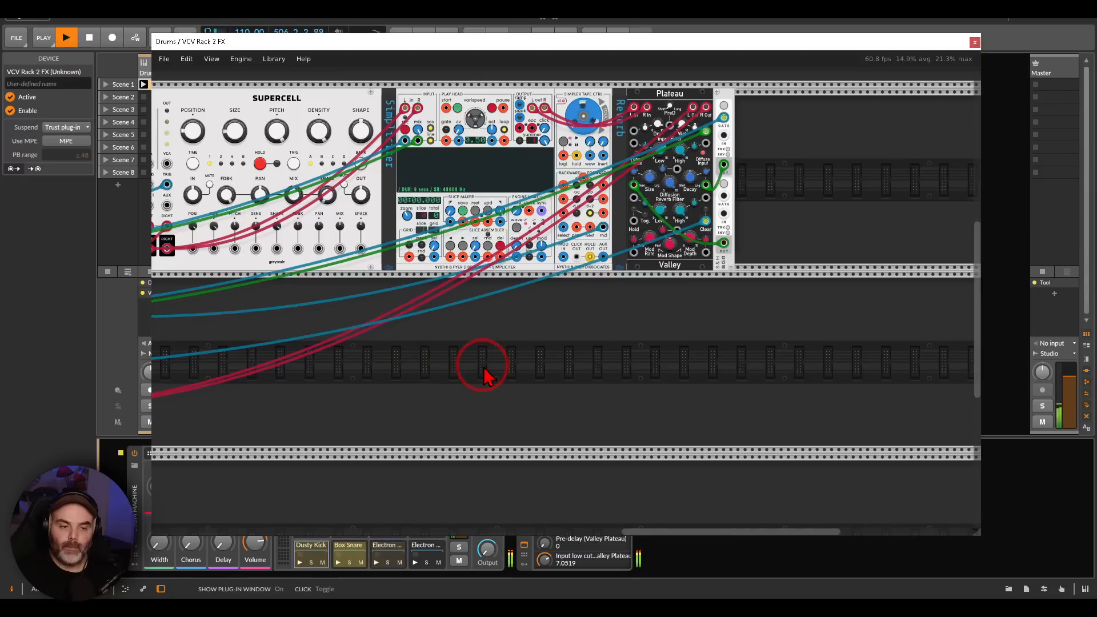
click(974, 43)
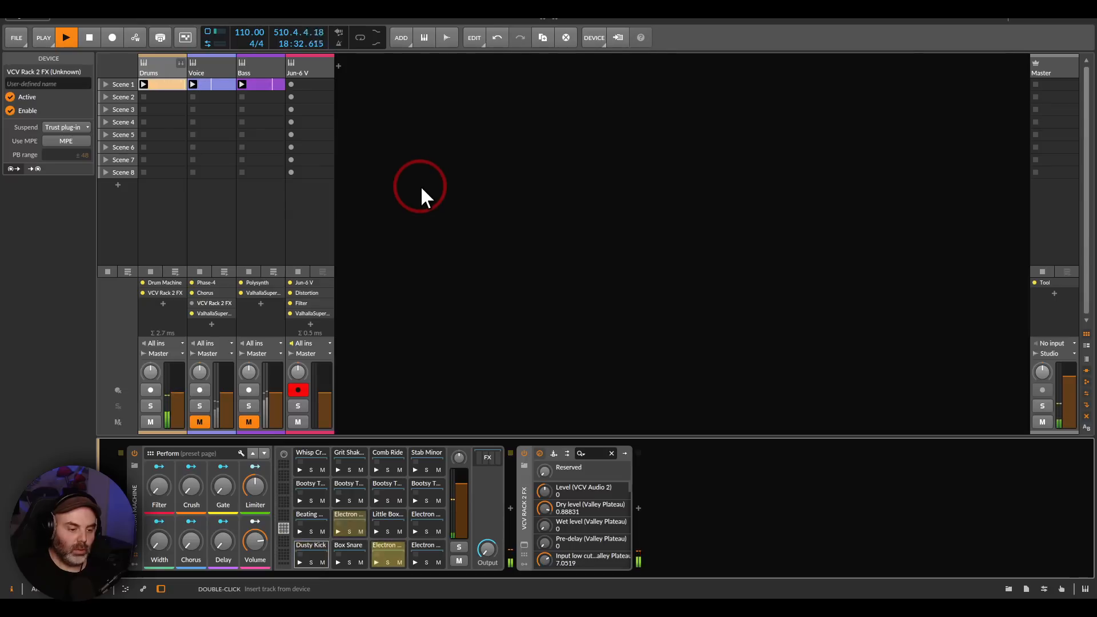
Step: Mute the Drums track, unmute the Voice track and show the Voice track's devices
click(154, 421)
click(198, 419)
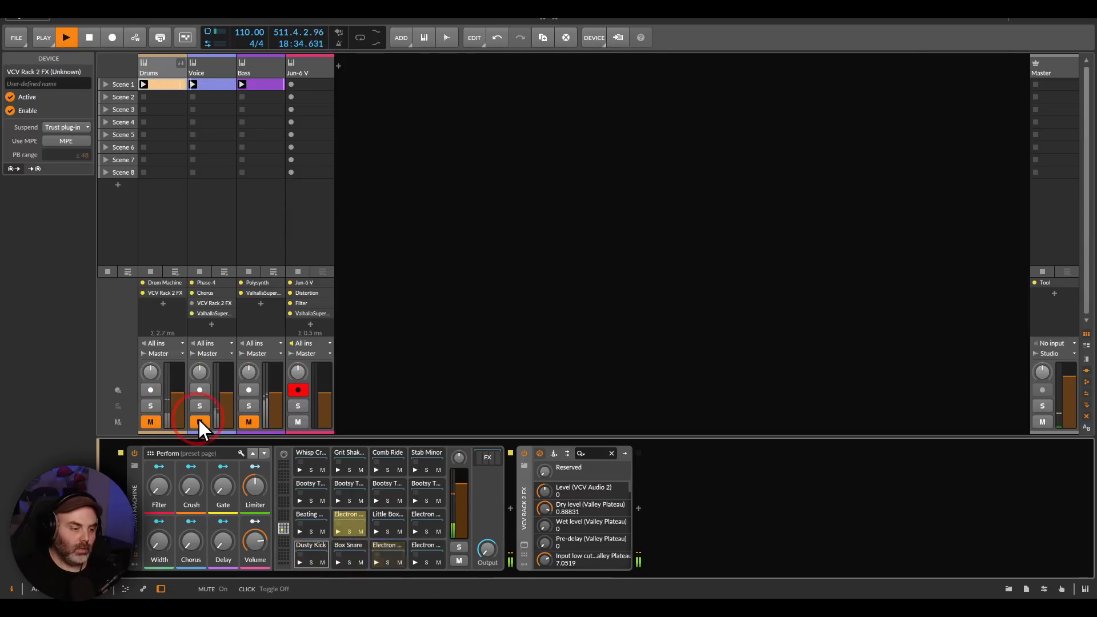
click(211, 68)
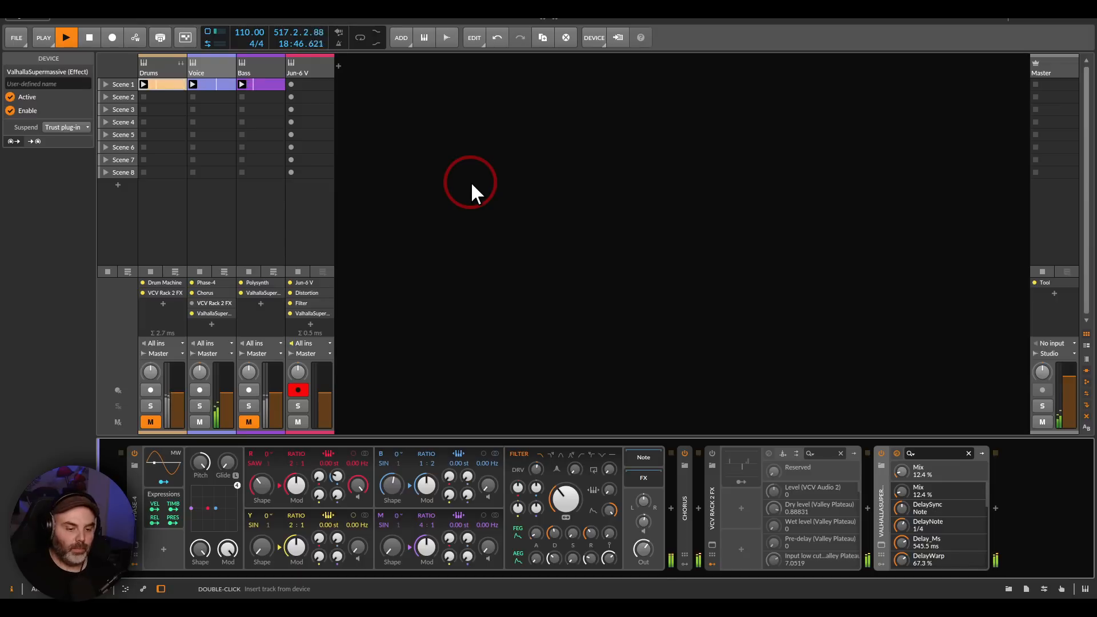
Step: Examine the Voice track's VCV Rack 2 FX patch, including its chance and MIDI-Gate modules
click(712, 545)
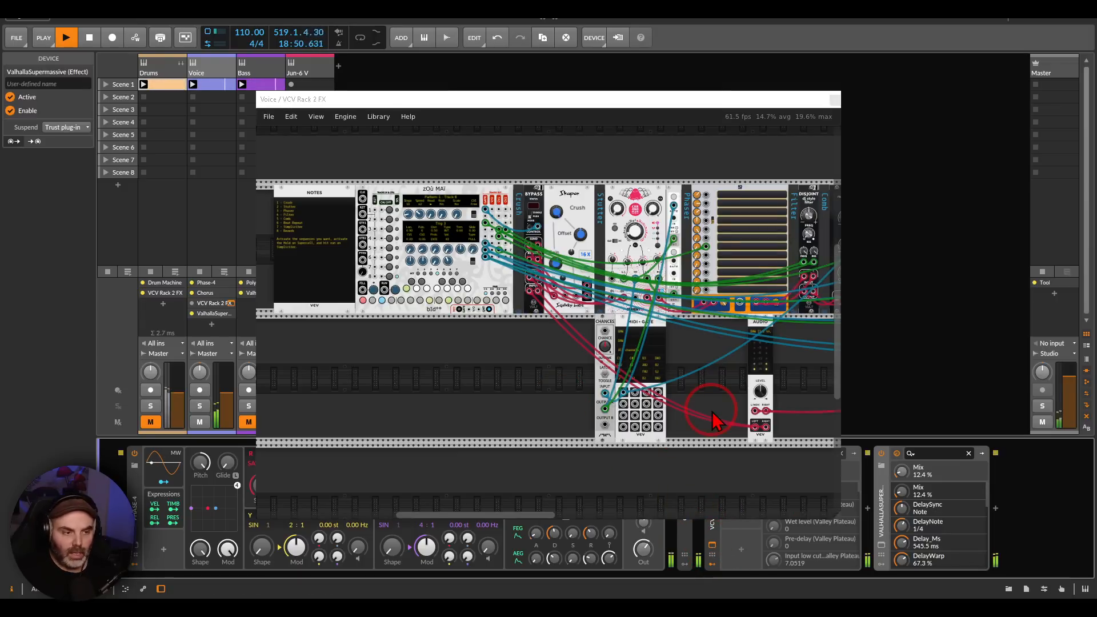
drag(715, 420, 517, 407)
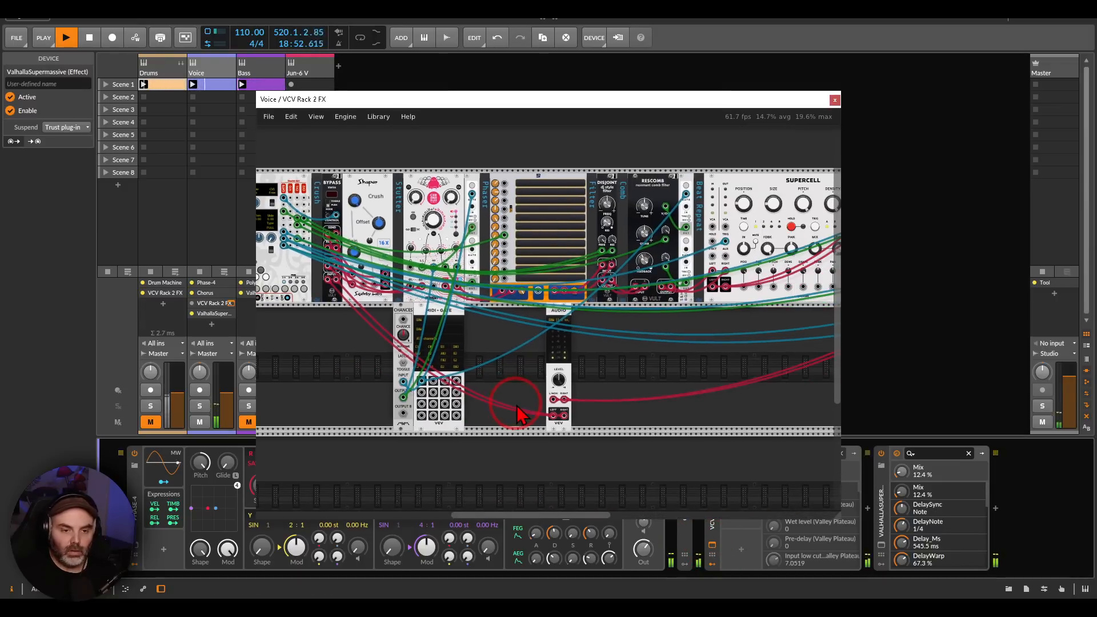
click(835, 101)
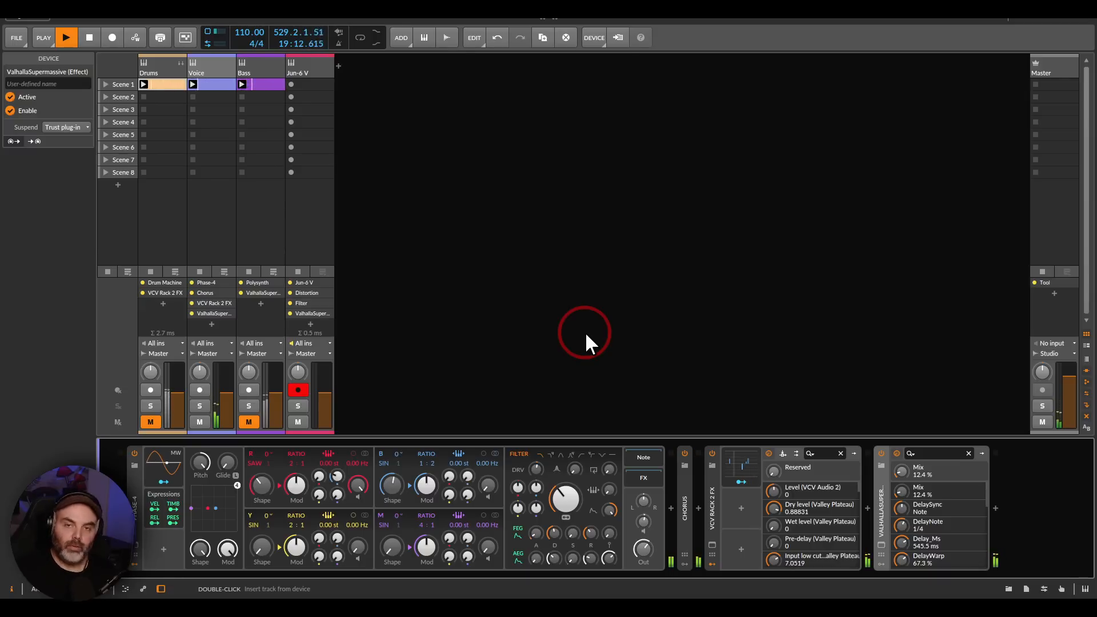
Step: Unmute the Drums and Bass tracks to play them together with the Voice track
click(158, 420)
click(249, 422)
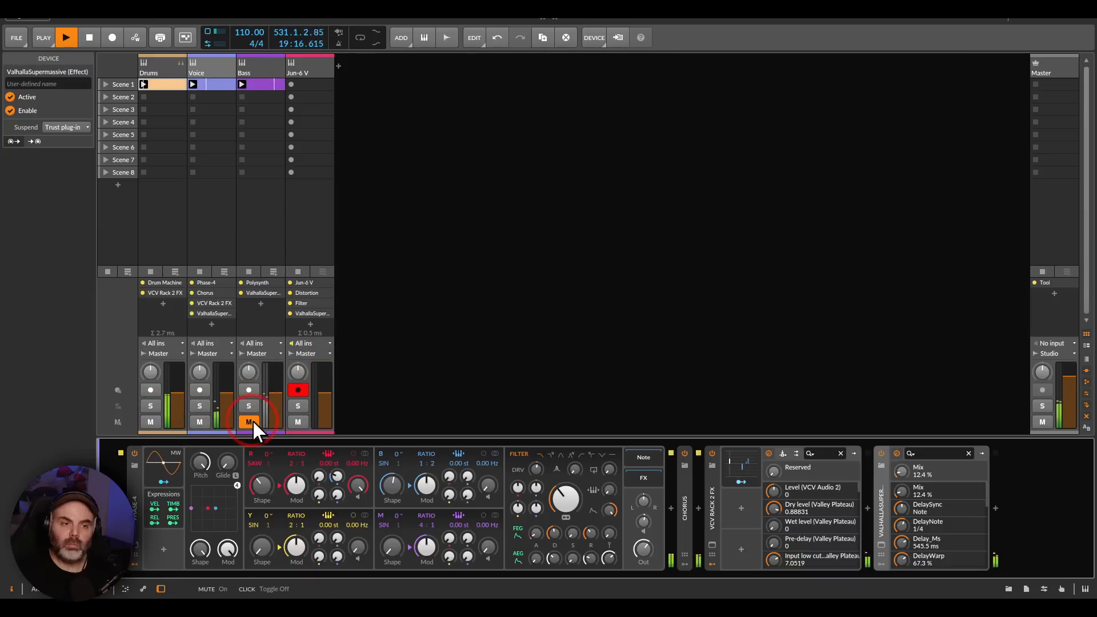
click(412, 338)
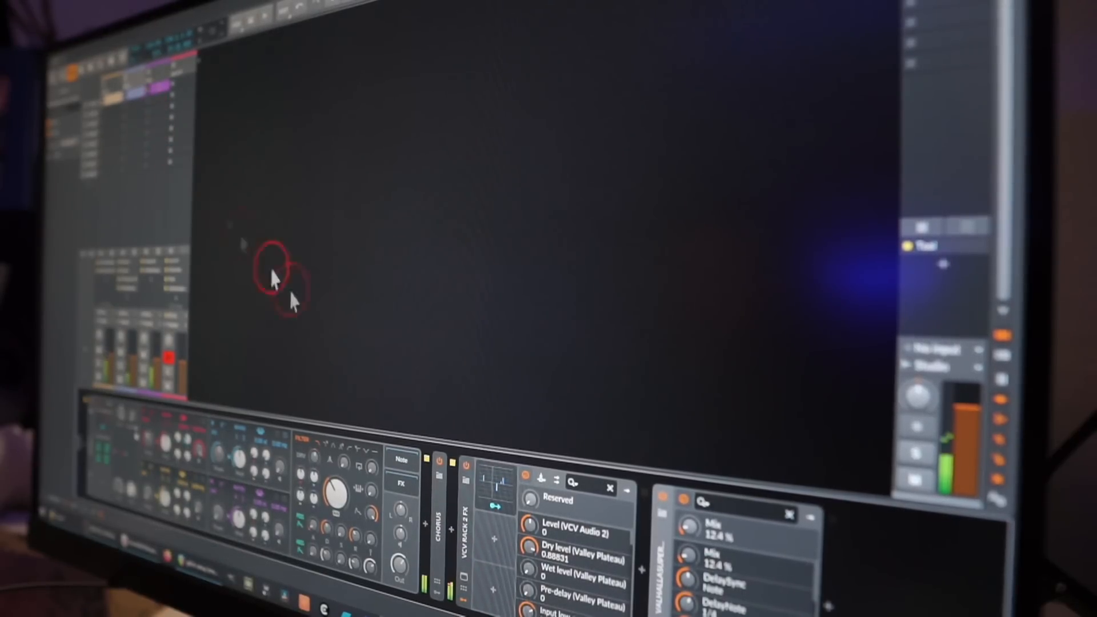
Step: Reopen the Voice track's VCV Rack 2 FX patch and view its sequencer and first effects during playback
click(465, 577)
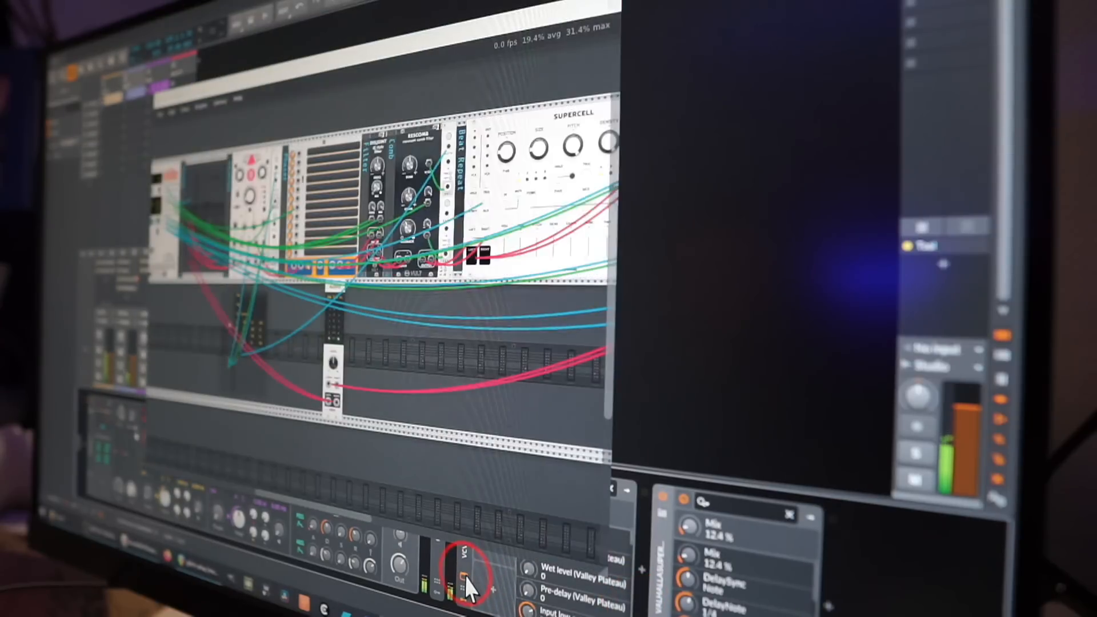
drag(379, 379, 551, 400)
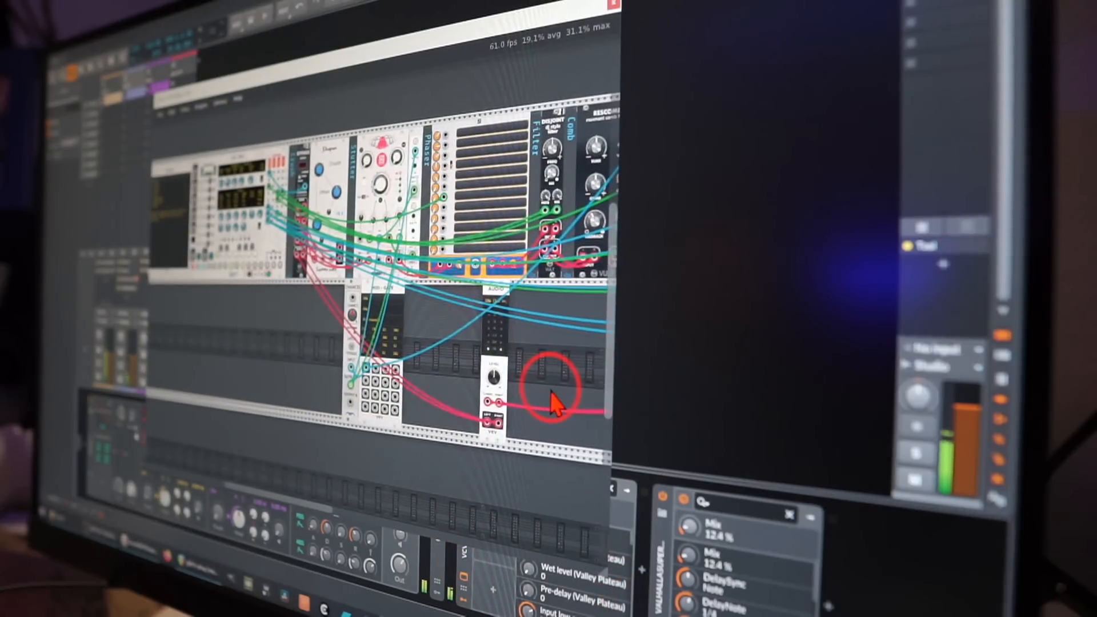
click(616, 7)
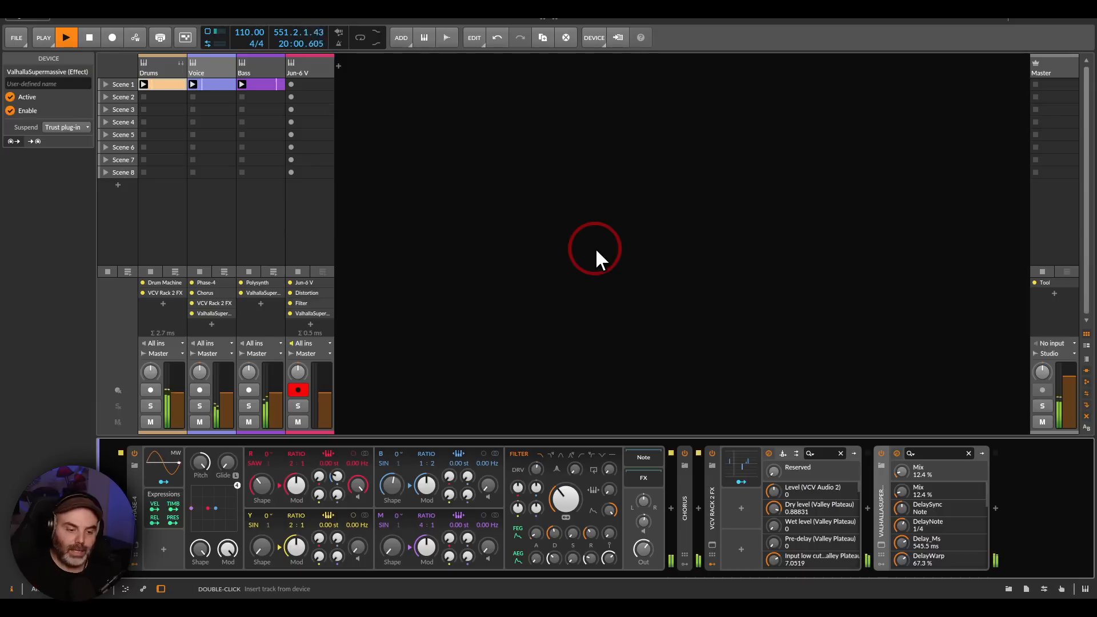
Step: Select the Jun-6 V track and open its synthesizer's plug-in window
click(300, 66)
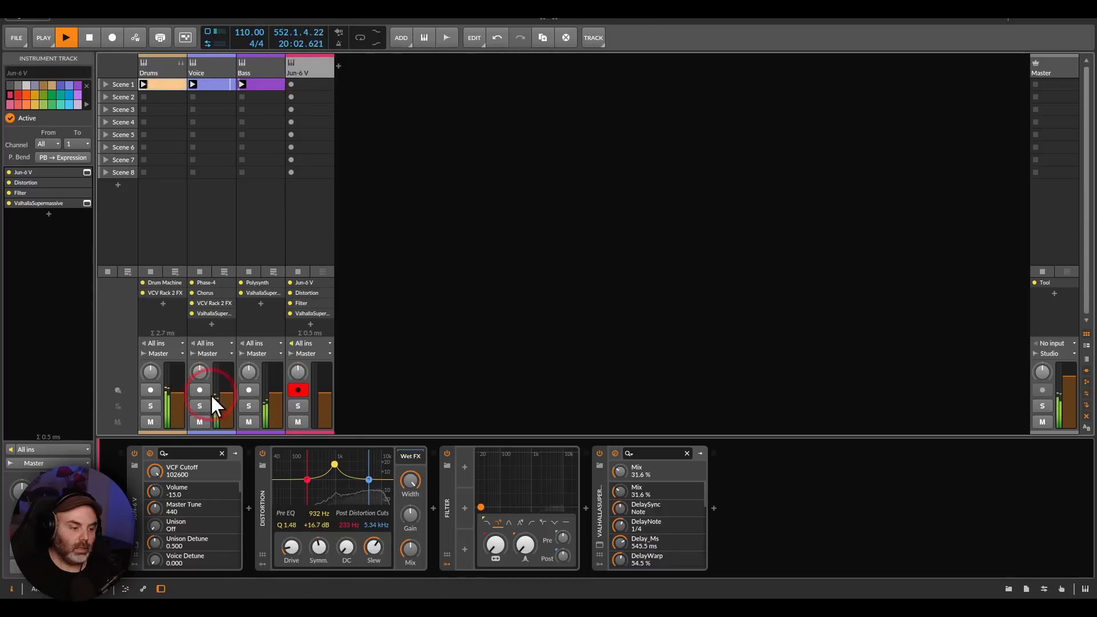
click(135, 541)
drag(351, 88, 456, 82)
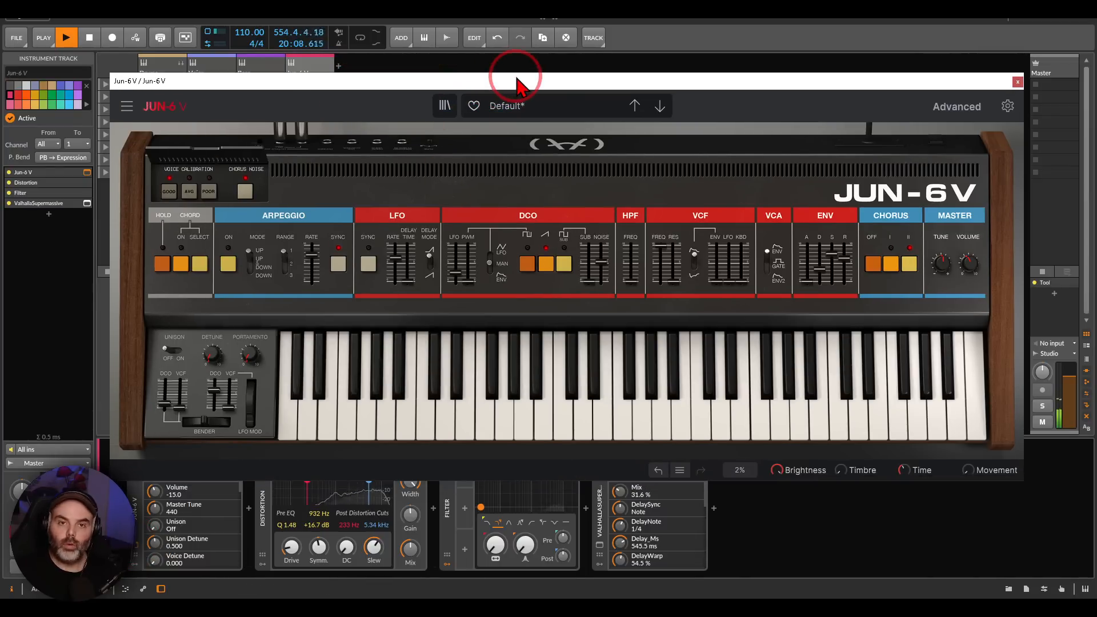